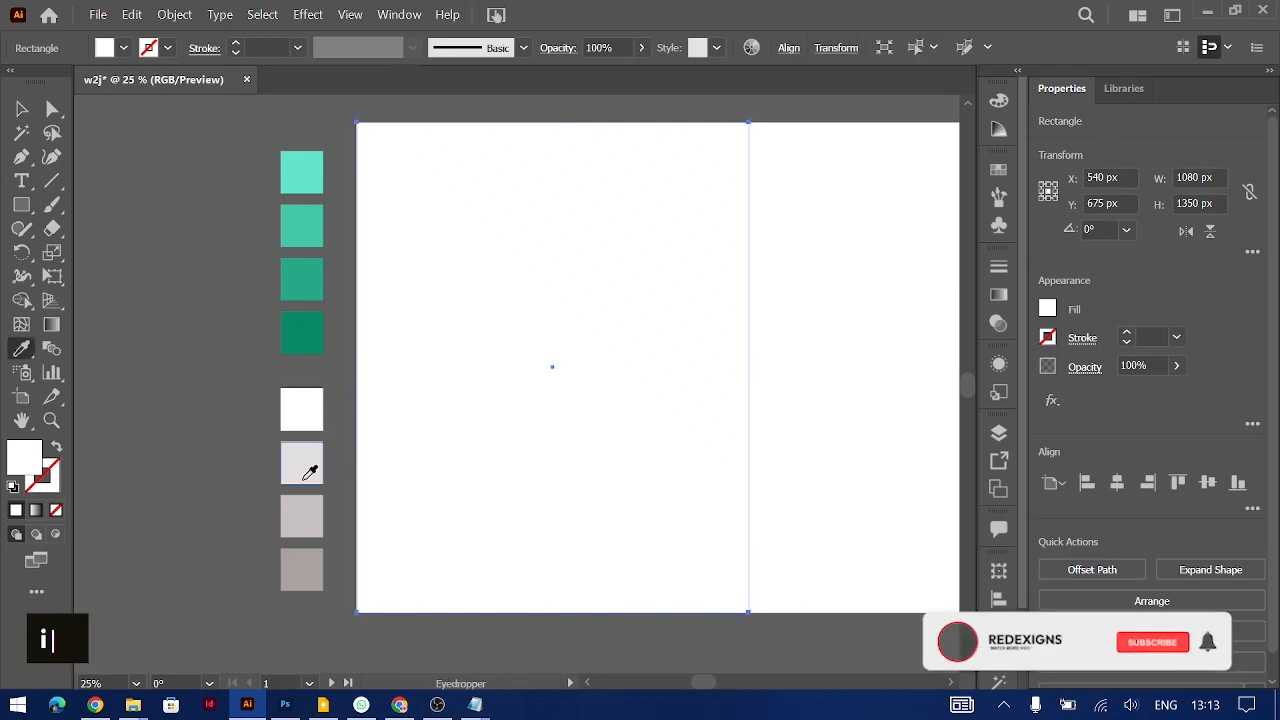
Fill the rectangle covering the first artboard with the light grey palette color and deselect it
{"action": "left_click", "coordinate": [305, 462]}
{"action": "left_click", "coordinate": [22, 108]}
{"action": "left_click", "coordinate": [823, 427]}
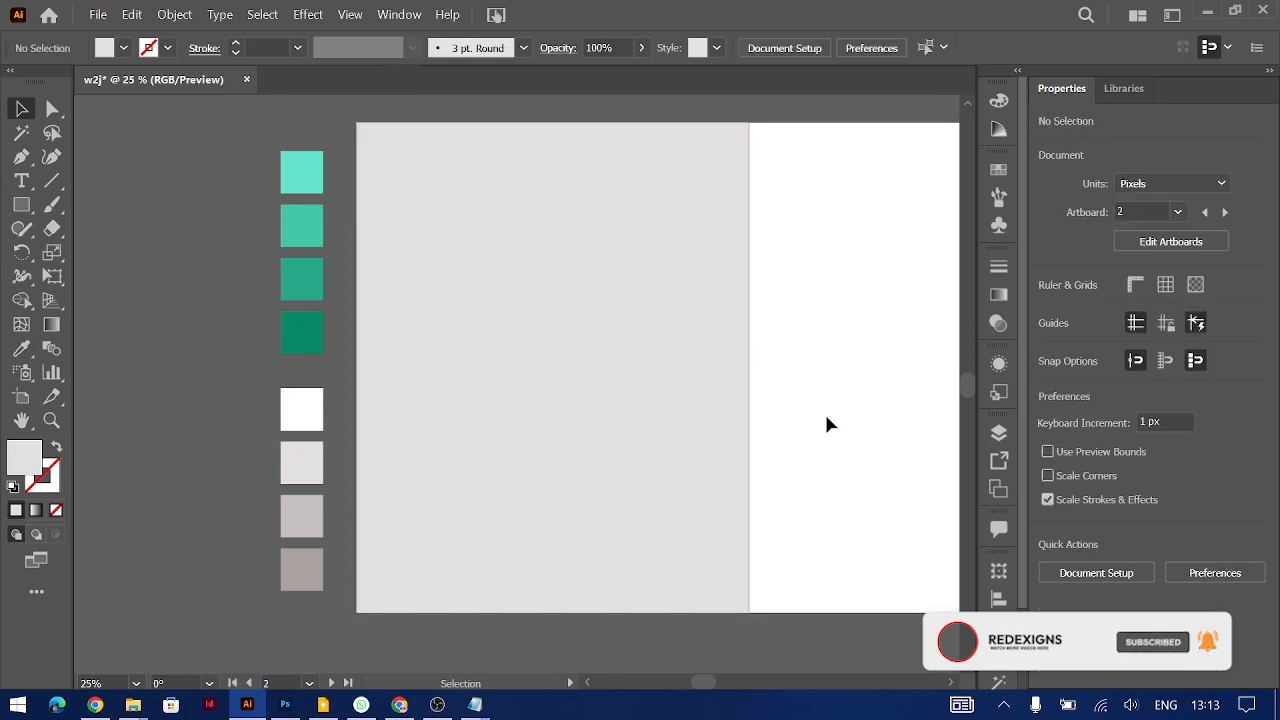
Draw a circle about 178 px across near the grey rectangle's upper-left corner and fill it with the lightest mint palette color
{"action": "key", "text": "ctrl"}
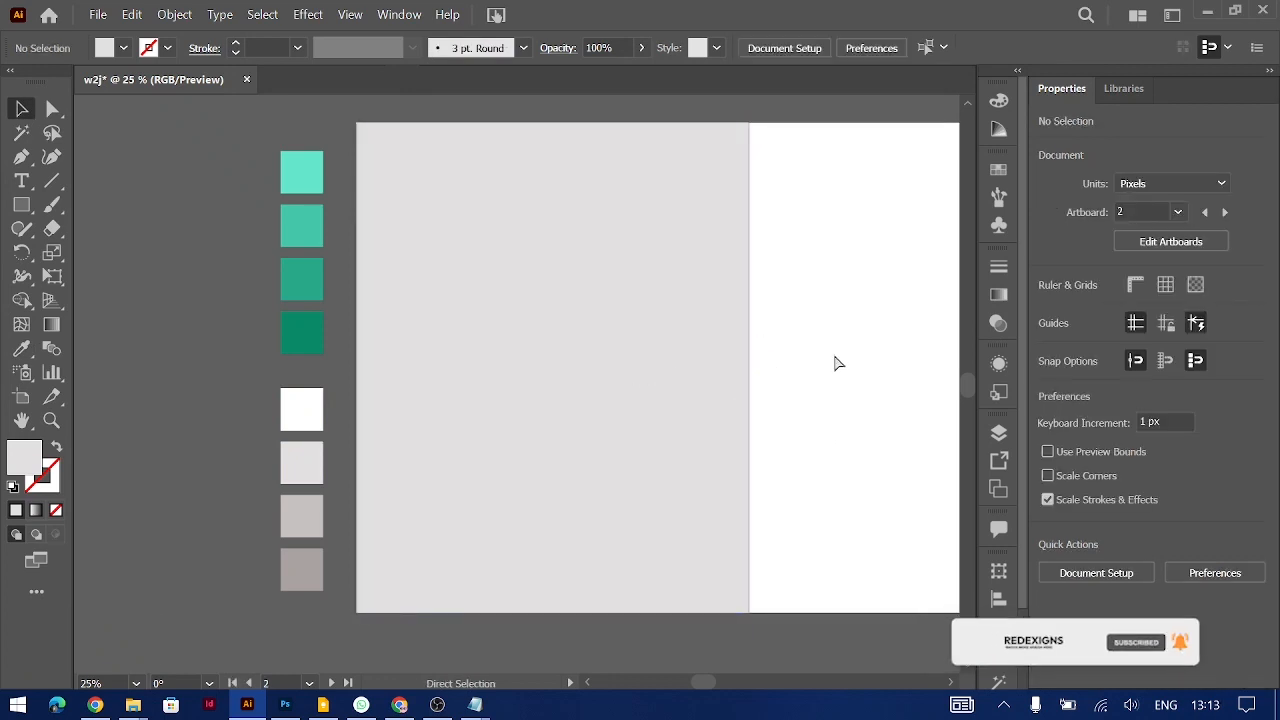
{"action": "key", "text": "ctrl+minus"}
{"action": "right_click", "coordinate": [22, 208]}
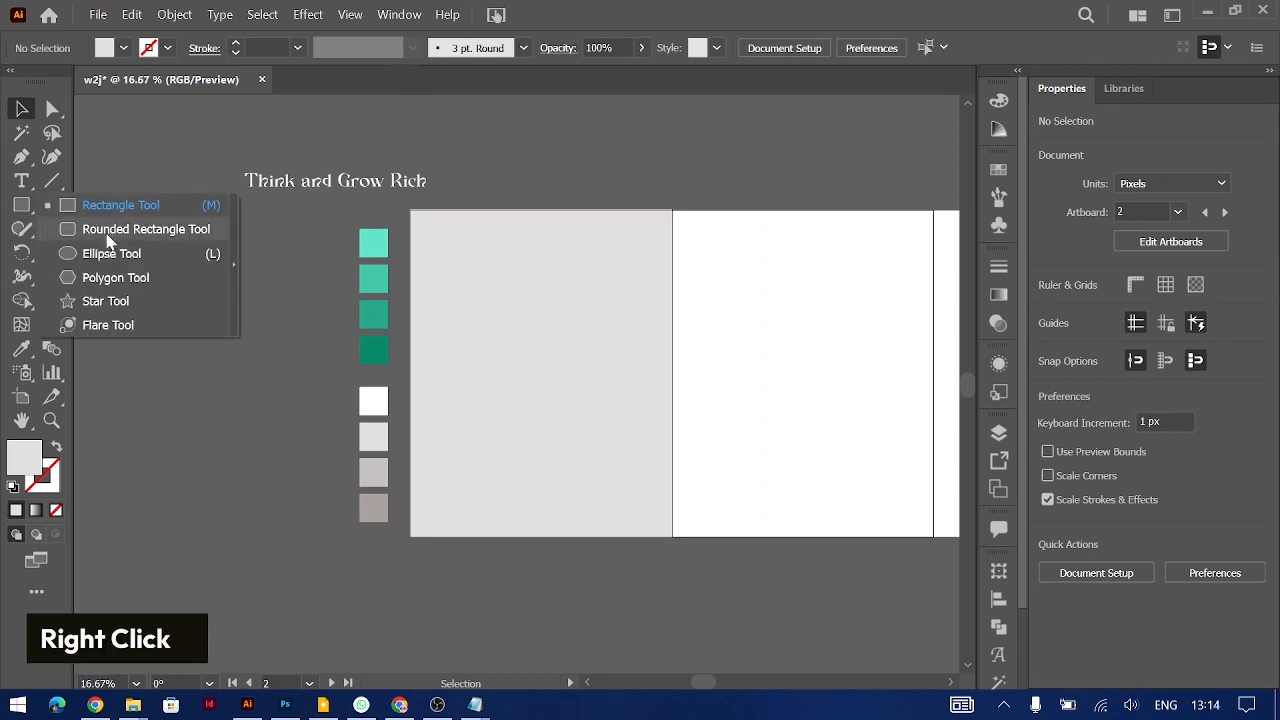
{"action": "left_click", "coordinate": [100, 251]}
{"action": "left_click_drag", "start_coordinate": [432, 225], "coordinate": [474, 264]}
{"action": "key", "text": "i"}
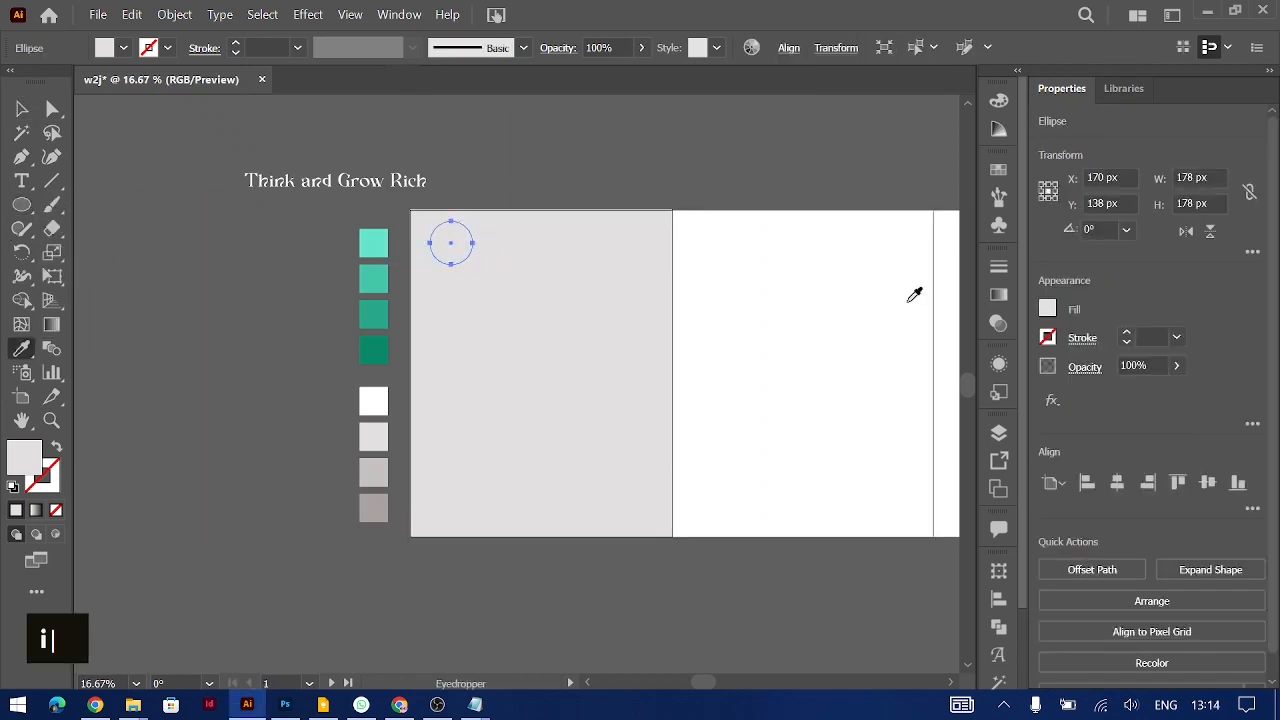
{"action": "left_click", "coordinate": [374, 243]}
{"action": "left_click", "coordinate": [17, 112]}
Scatter copies of the mint circle over the upper and middle artboard, scaling small ones to about 107 px and large ones to about 331 px
{"action": "key", "text": "ctrl+equal"}
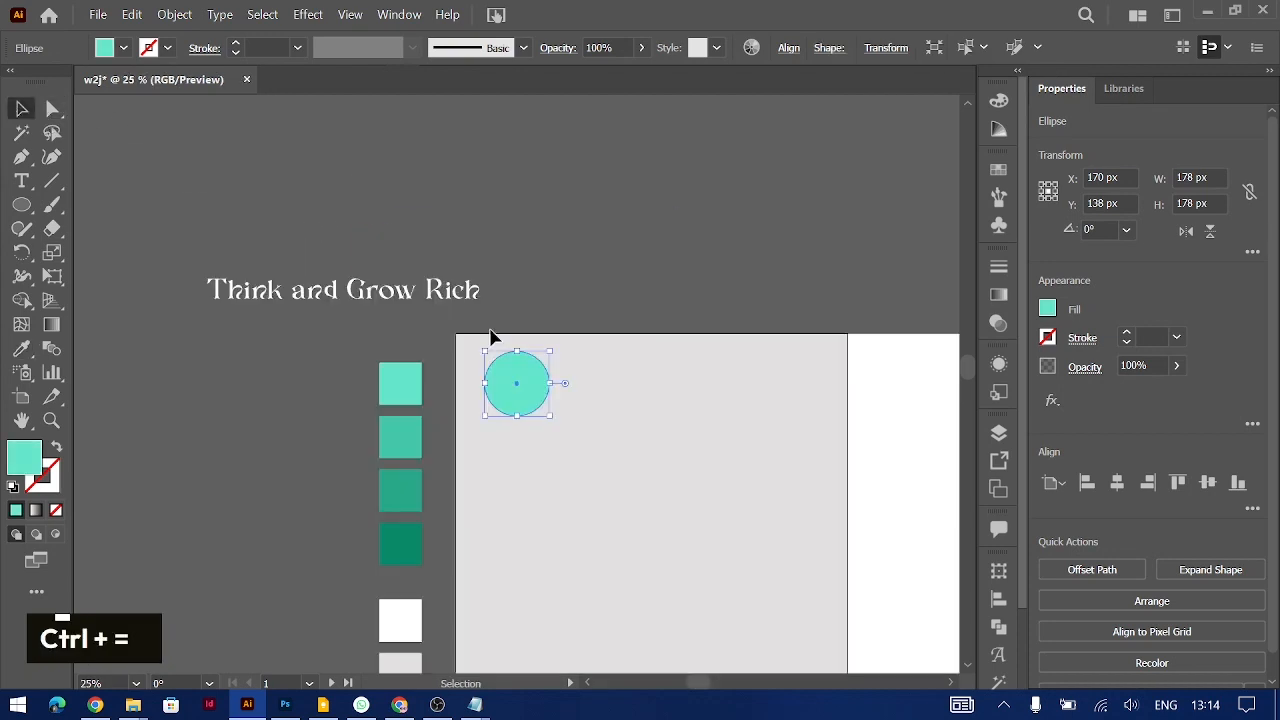
{"action": "scroll", "coordinate": [490, 322], "scroll_direction": "down", "scroll_amount": 2}
{"action": "left_click_drag", "start_coordinate": [405, 228], "coordinate": [732, 404]}
{"action": "left_click_drag", "start_coordinate": [631, 313], "coordinate": [603, 285]}
{"action": "left_click_drag", "start_coordinate": [433, 441], "coordinate": [440, 285]}
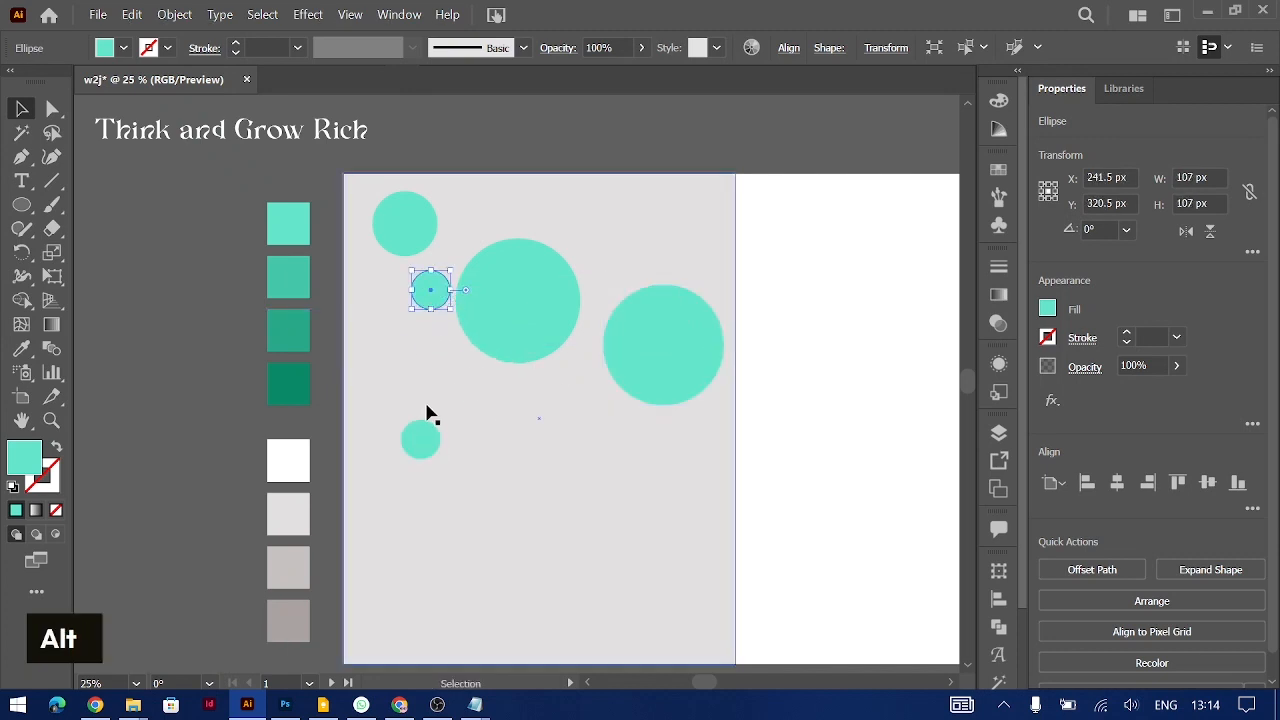
{"action": "left_click_drag", "start_coordinate": [426, 449], "coordinate": [429, 361]}
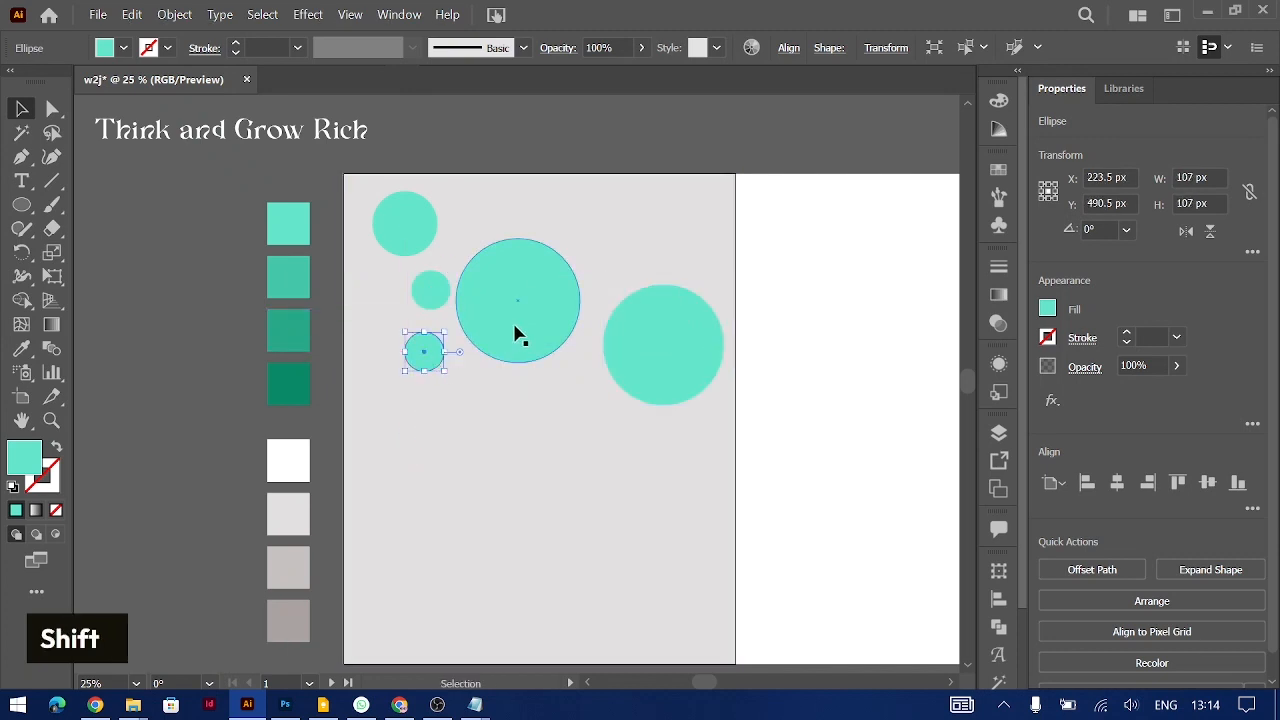
{"action": "left_click_drag", "start_coordinate": [406, 246], "coordinate": [633, 256]}
{"action": "left_click_drag", "start_coordinate": [662, 335], "coordinate": [676, 539]}
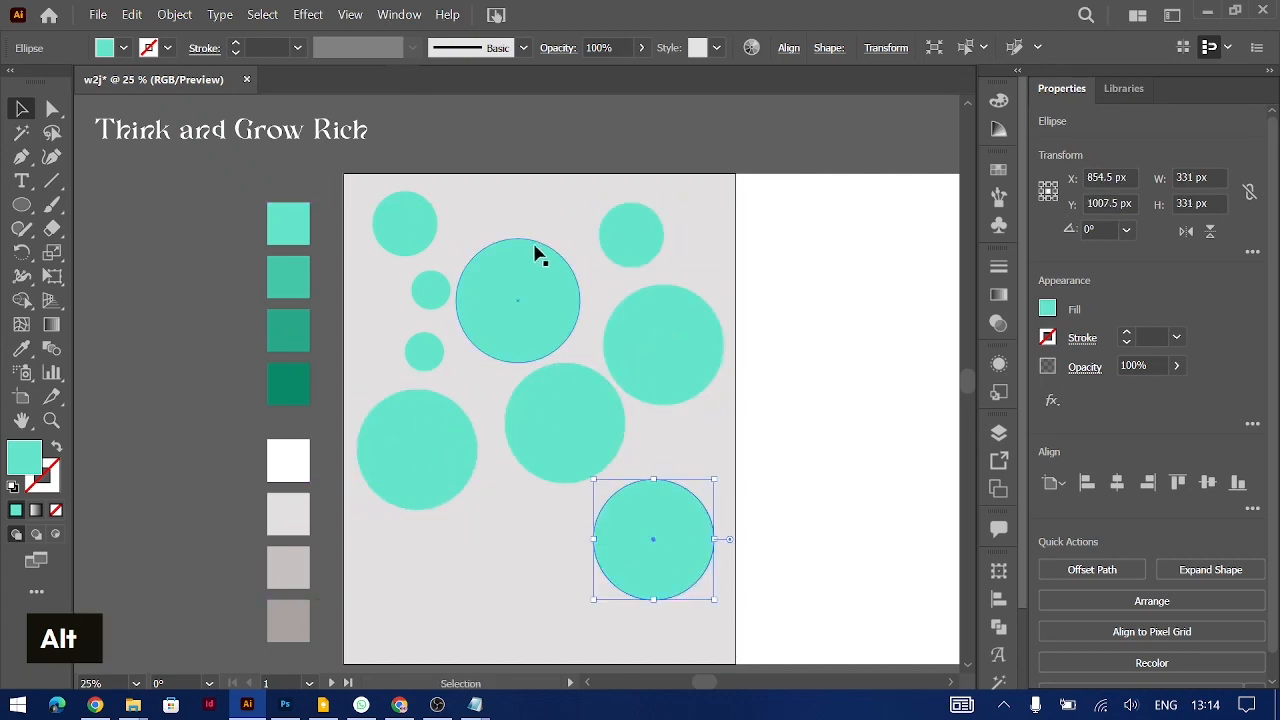
Enlarge the upper-right circle to about 209 px and place further circle copies of varied sizes across the lower part of the artboard
{"action": "left_click", "coordinate": [632, 243]}
{"action": "left_click_drag", "start_coordinate": [662, 203], "coordinate": [534, 531]}
{"action": "scroll", "coordinate": [534, 531], "scroll_direction": "down", "scroll_amount": 3}
{"action": "left_click_drag", "start_coordinate": [534, 380], "coordinate": [481, 447]}
{"action": "left_click_drag", "start_coordinate": [424, 176], "coordinate": [580, 429]}
{"action": "left_click", "coordinate": [510, 443]}
{"action": "left_click", "coordinate": [420, 408]}
{"action": "left_click_drag", "start_coordinate": [403, 367], "coordinate": [404, 346]}
Fill the remaining gaps with circle copies of about 209 px and 107 px along the artboard's edges and beside the large circles
{"action": "scroll", "coordinate": [452, 222], "scroll_direction": "up", "scroll_amount": 2}
{"action": "left_click_drag", "start_coordinate": [527, 487], "coordinate": [360, 249]}
{"action": "left_click_drag", "start_coordinate": [425, 293], "coordinate": [492, 145]}
{"action": "left_click_drag", "start_coordinate": [428, 224], "coordinate": [557, 146]}
{"action": "left_click_drag", "start_coordinate": [491, 570], "coordinate": [697, 583]}
{"action": "left_click_drag", "start_coordinate": [585, 545], "coordinate": [668, 385]}
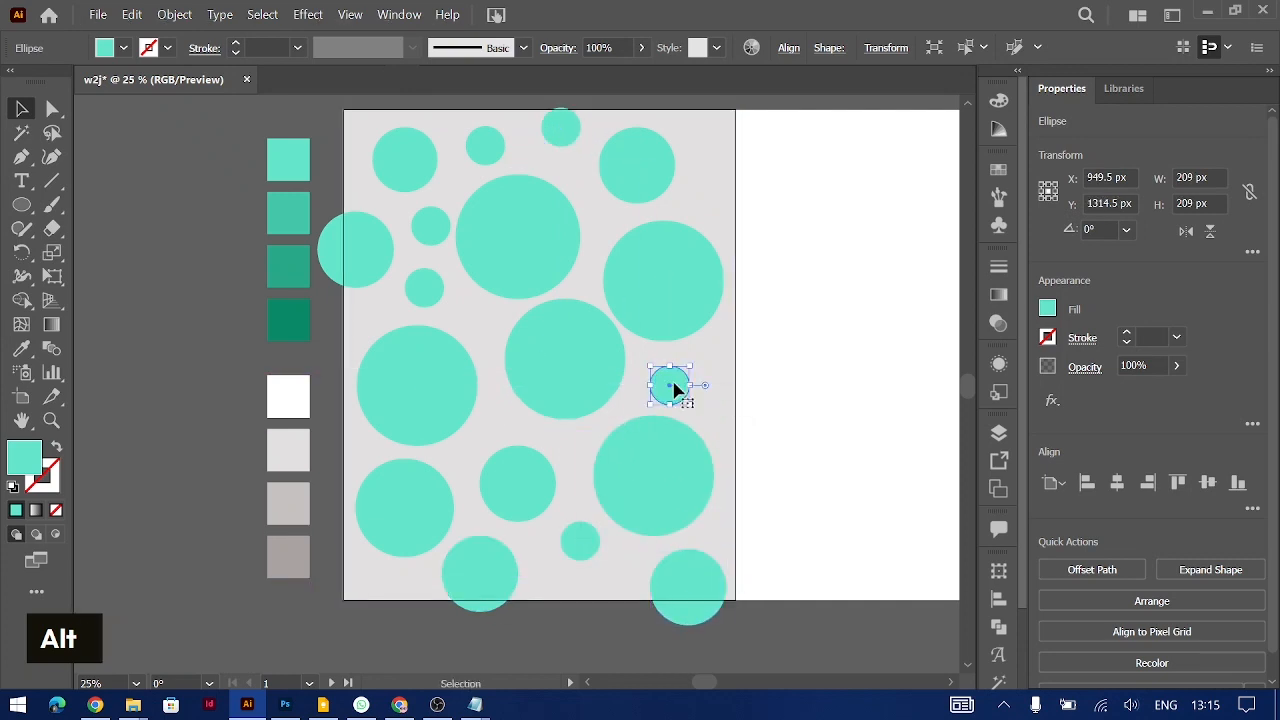
Select all the mint circles without the grey background and open the Roughen effect for them
{"action": "key", "text": "ctrl+minus"}
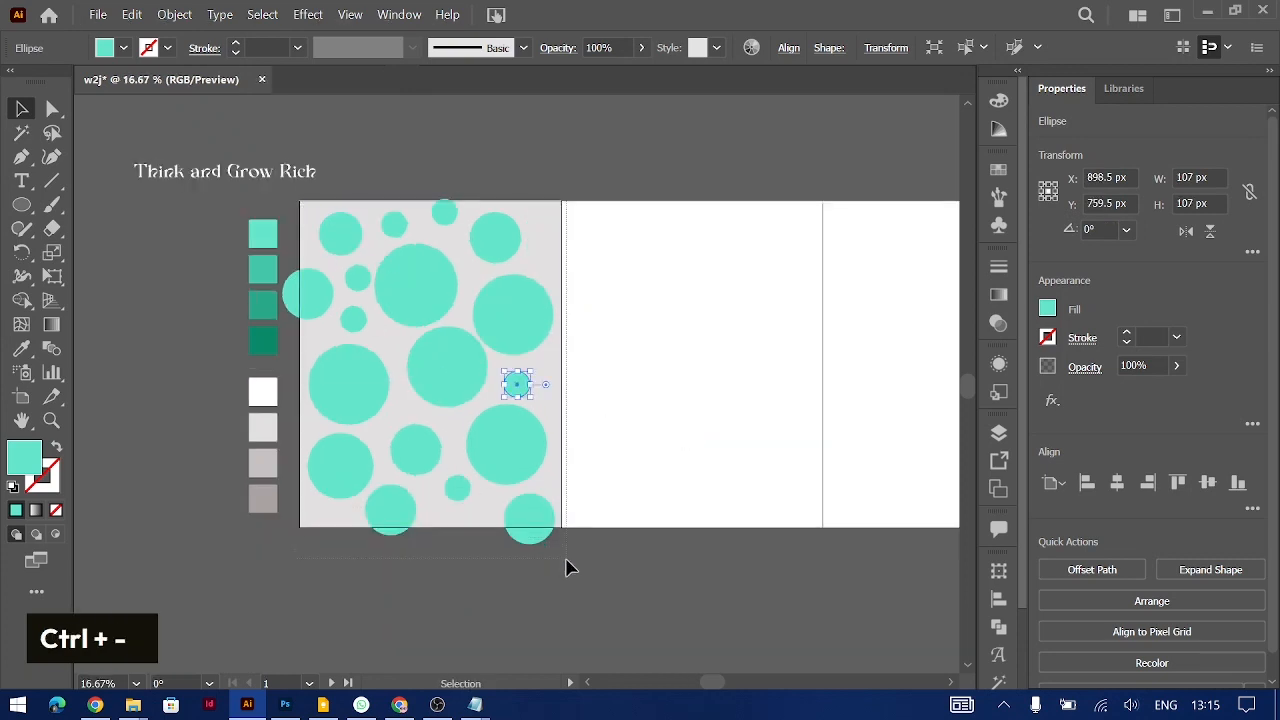
{"action": "left_click_drag", "start_coordinate": [565, 566], "coordinate": [565, 566]}
{"action": "left_click", "coordinate": [566, 381], "text": "shift"}
{"action": "left_click", "coordinate": [1052, 400]}
{"action": "key", "text": "Escape"}
{"action": "left_click", "coordinate": [318, 14]}
{"action": "mouse_move", "coordinate": [375, 195]}
{"action": "left_click", "coordinate": [175, 258]}
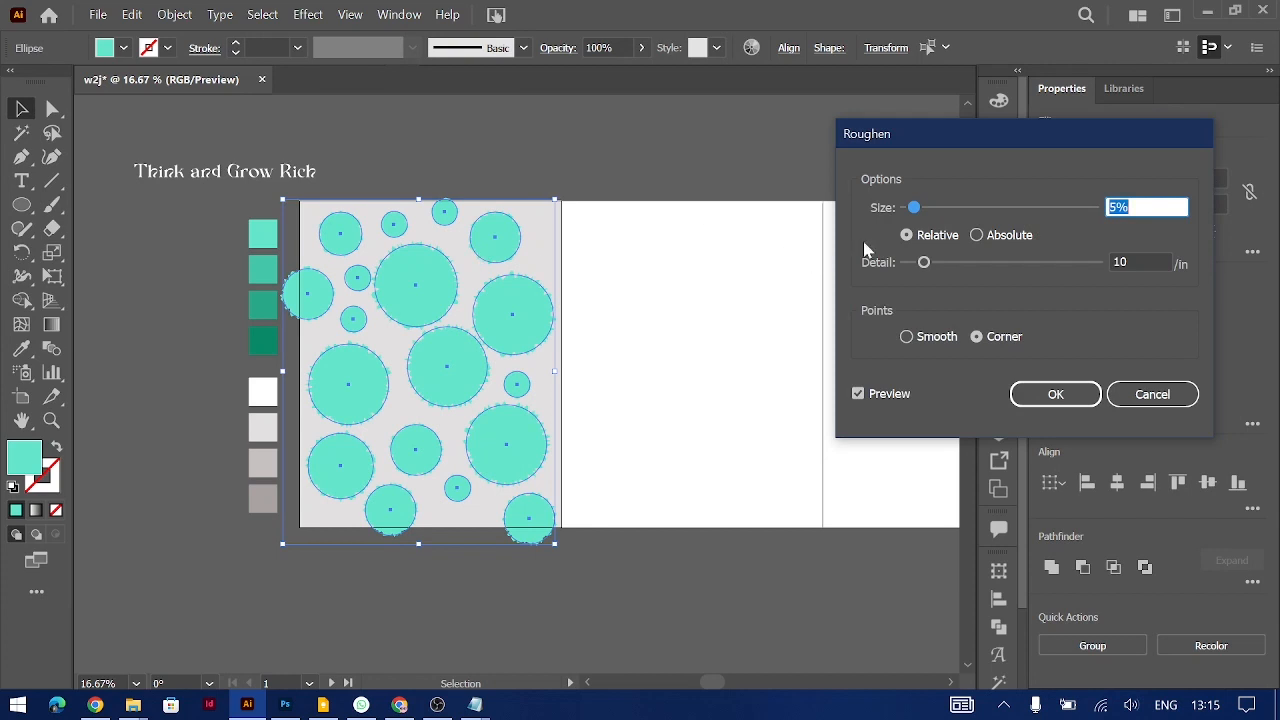
Try a relative Roughen size of 40% on the circles
{"action": "key", "text": "shift+Up"}
{"action": "key", "text": "shift+Up"}
{"action": "key", "text": "shift+Up"}
{"action": "key", "text": "shift+Up"}
{"action": "key", "text": "shift+Up"}
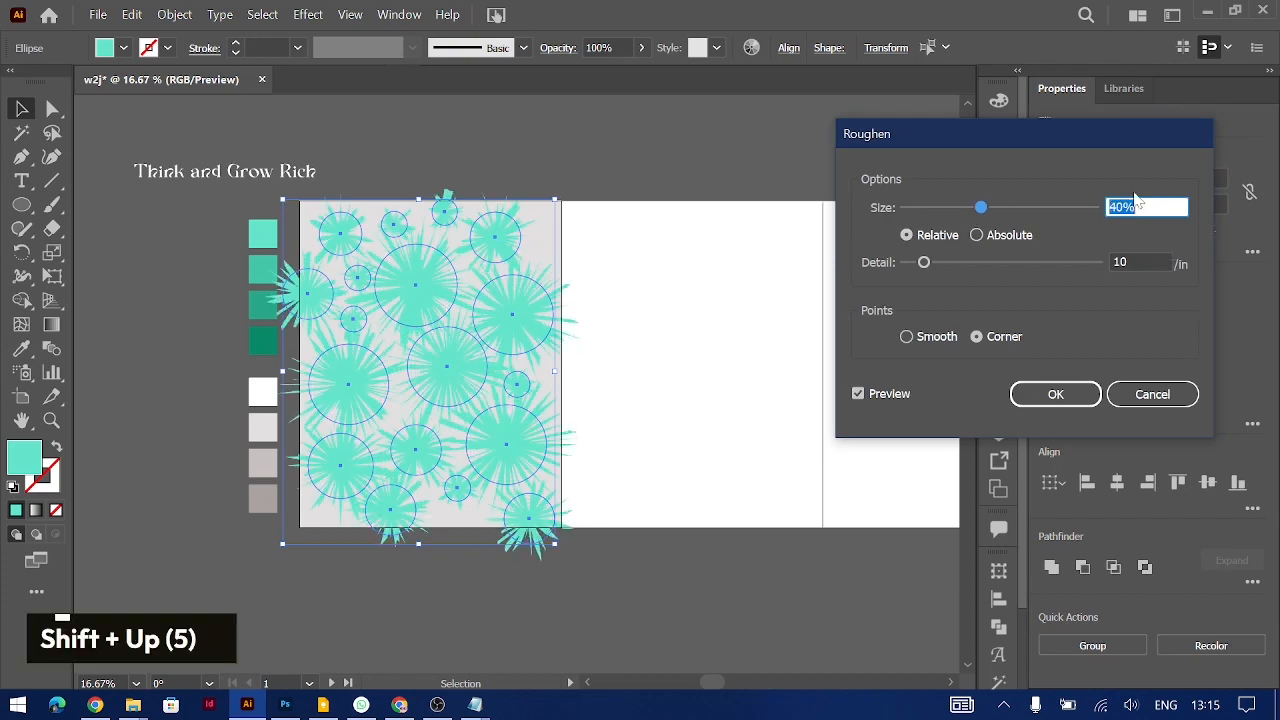
{"action": "key", "text": "shift+Down"}
Try different Roughen detail values and set the detail to 30 per inch
{"action": "left_click", "coordinate": [1139, 261]}
{"action": "key", "text": "shift+Up"}
{"action": "key", "text": "shift+Up"}
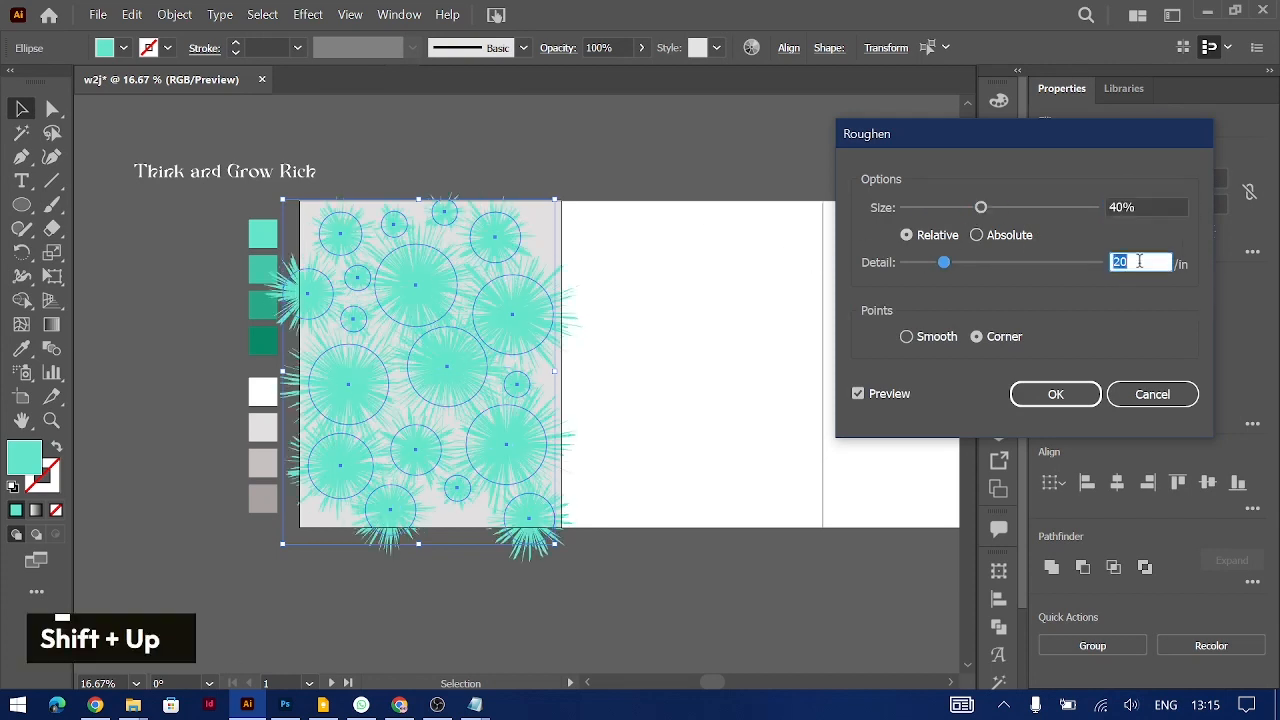
{"action": "key", "text": "shift+Up"}
{"action": "key", "text": "shift+Up"}
{"action": "key", "text": "shift+Down"}
{"action": "key", "text": "shift+Down"}
{"action": "key", "text": "shift+Down"}
Try a relative Roughen size of 50% and reduce it again
{"action": "left_click", "coordinate": [1153, 199]}
{"action": "key", "text": "shift+Up"}
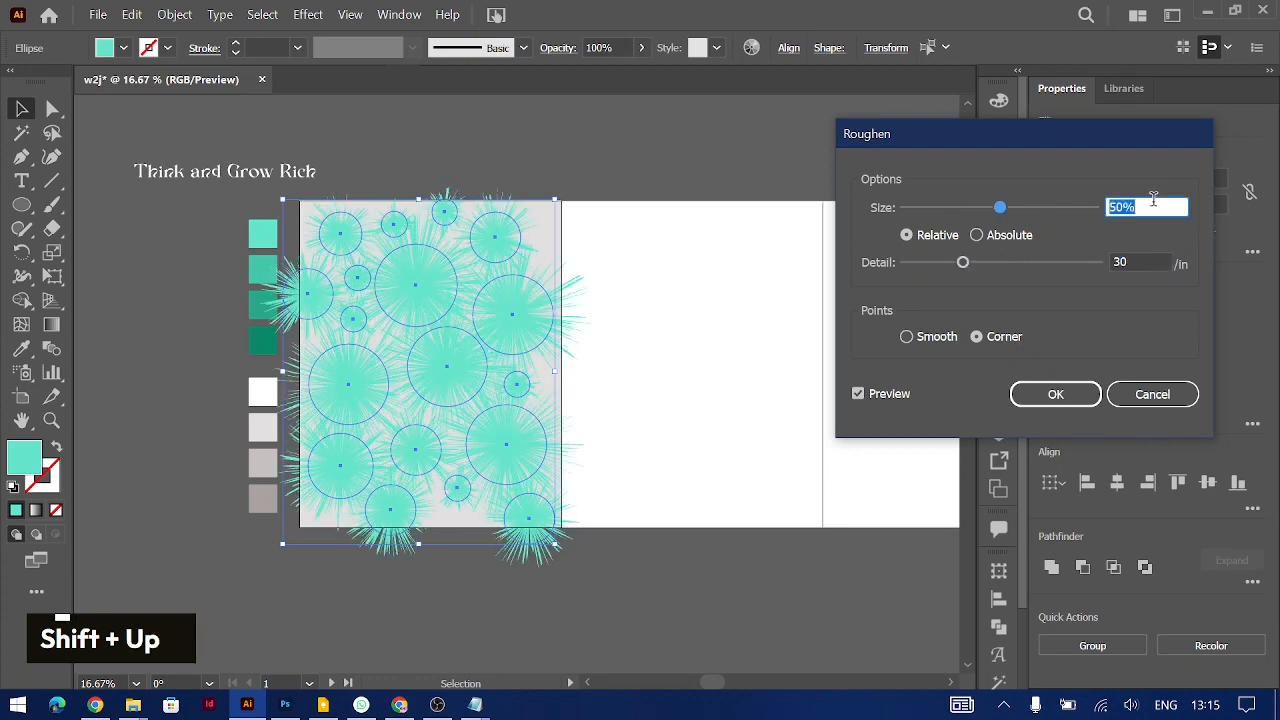
{"action": "key", "text": "shift+Down"}
{"action": "key", "text": "shift+Down"}
Switch the Roughen size to absolute and set it to 130 px
{"action": "left_click", "coordinate": [977, 235]}
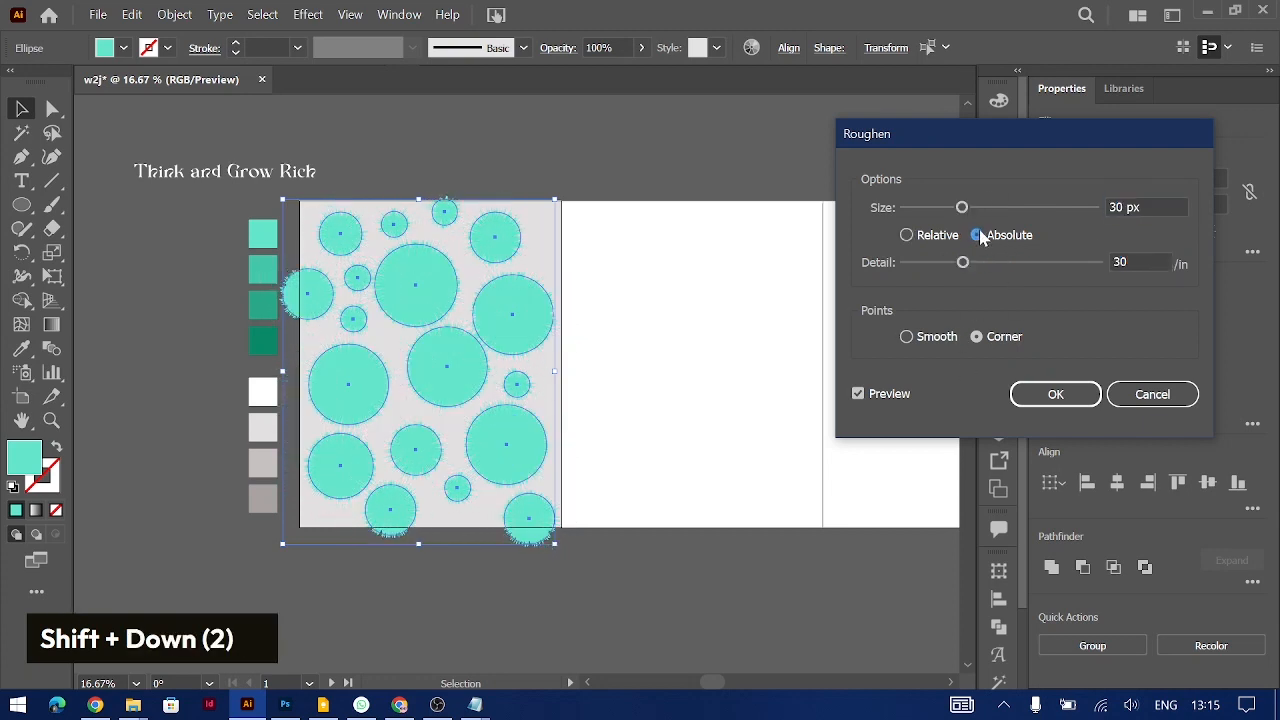
{"action": "left_click", "coordinate": [1153, 208]}
{"action": "key", "text": "shift+Up"}
{"action": "key", "text": "shift+Up"}
{"action": "key", "text": "shift+Up"}
{"action": "key", "text": "shift+Up"}
{"action": "key", "text": "shift+Up"}
{"action": "key", "text": "shift+Up"}
{"action": "key", "text": "shift+Up"}
{"action": "key", "text": "shift+Up"}
{"action": "key", "text": "shift+Up"}
{"action": "key", "text": "shift+Up"}
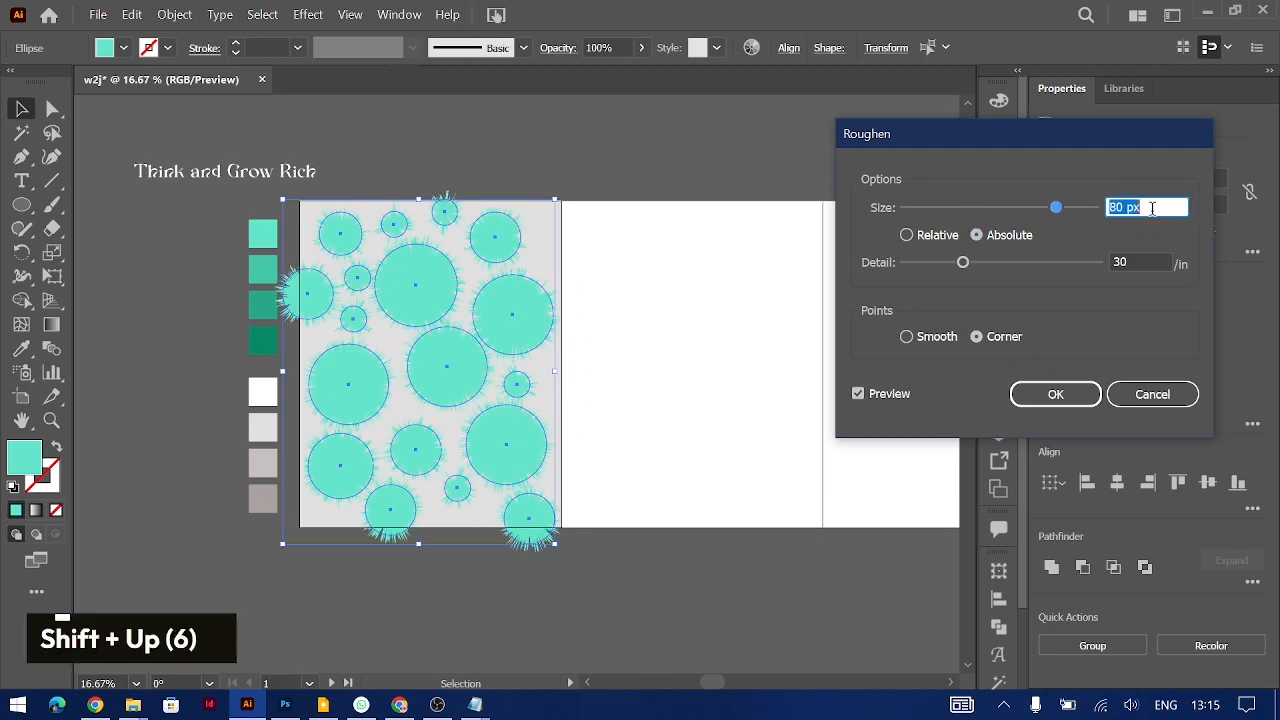
{"action": "key", "text": "shift+Down"}
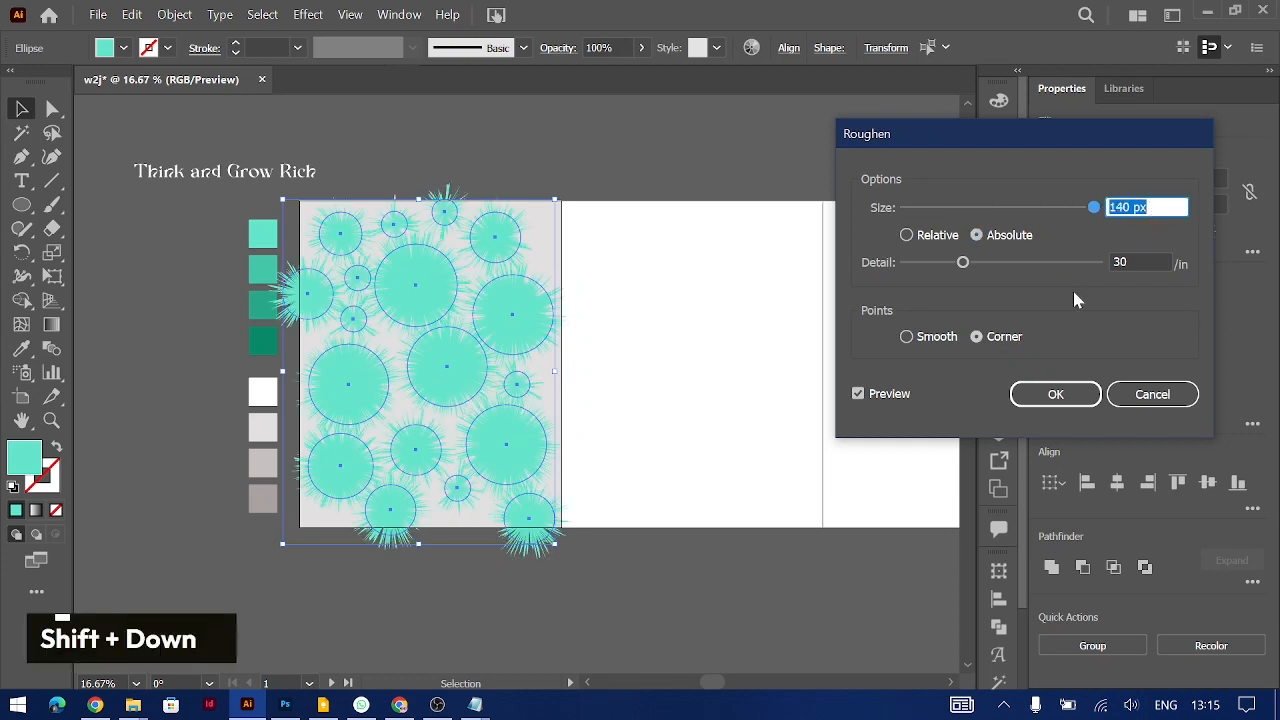
Give the Roughen effect smooth points, raise its detail past 50 per inch, and apply it
{"action": "left_click", "coordinate": [906, 338]}
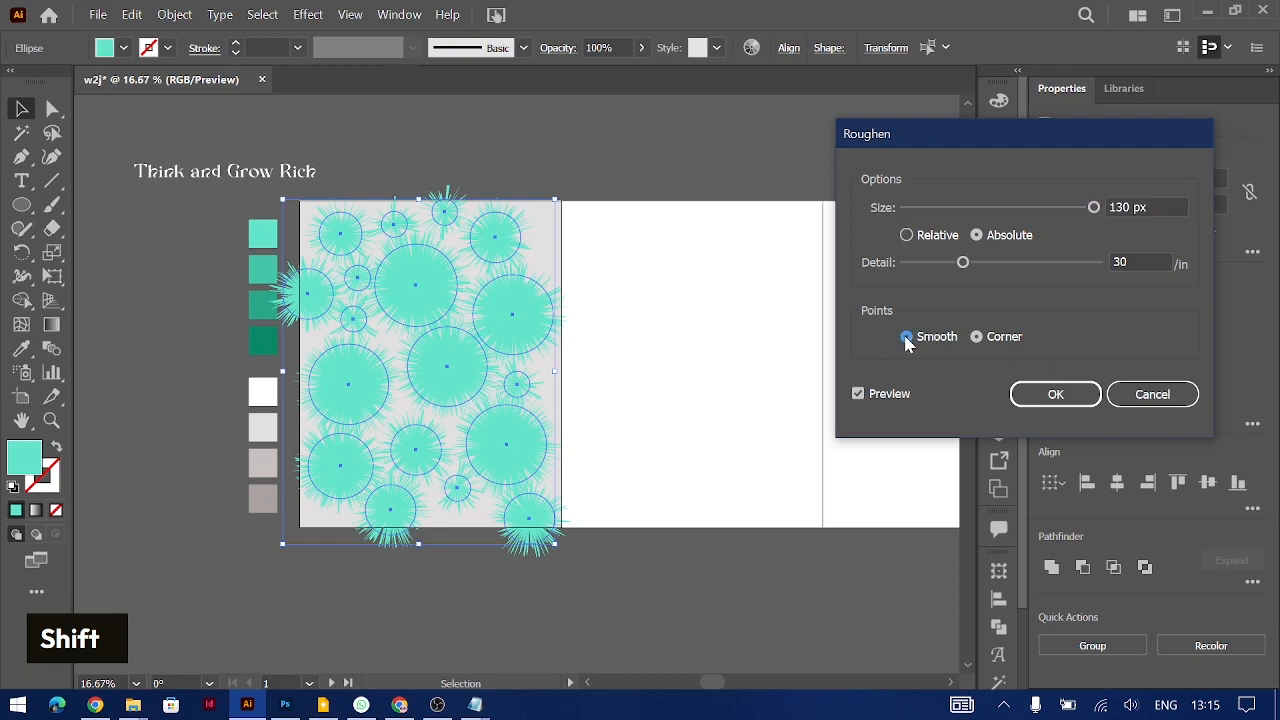
{"action": "left_click", "coordinate": [1142, 261]}
{"action": "key", "text": "shift+Up"}
{"action": "key", "text": "shift+Up"}
{"action": "key", "text": "shift+Up"}
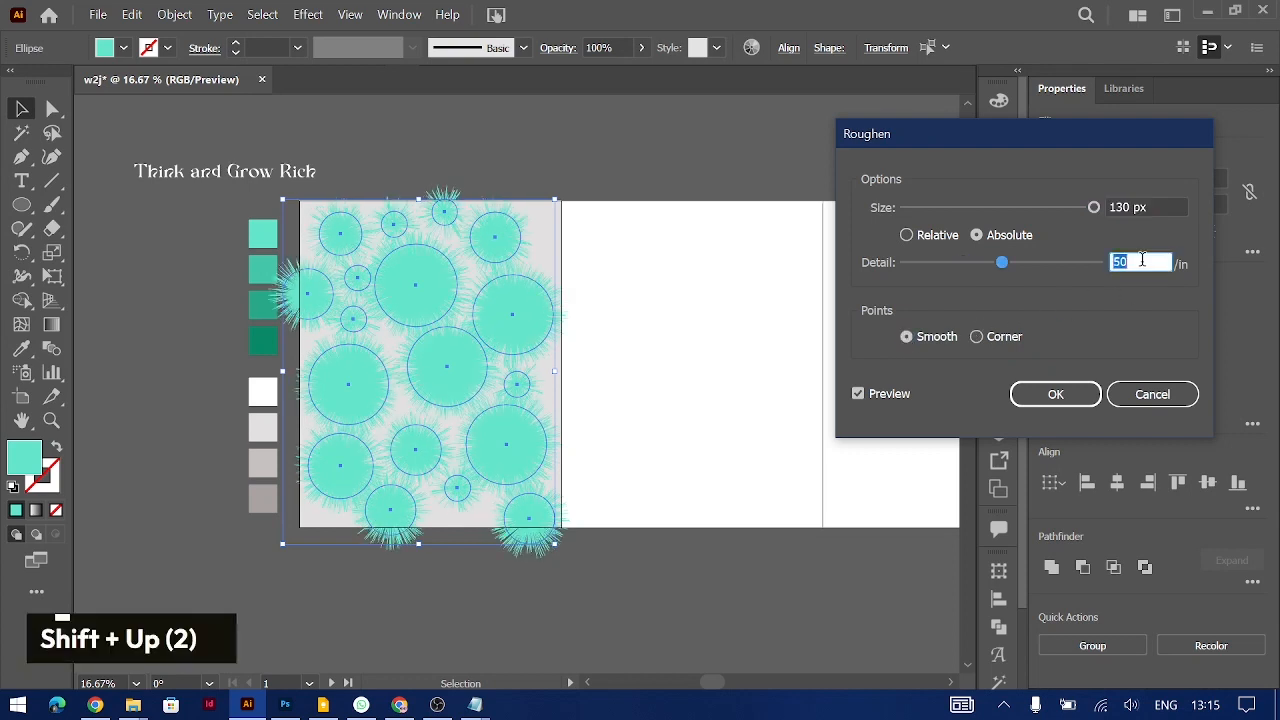
{"action": "left_click", "coordinate": [1055, 394]}
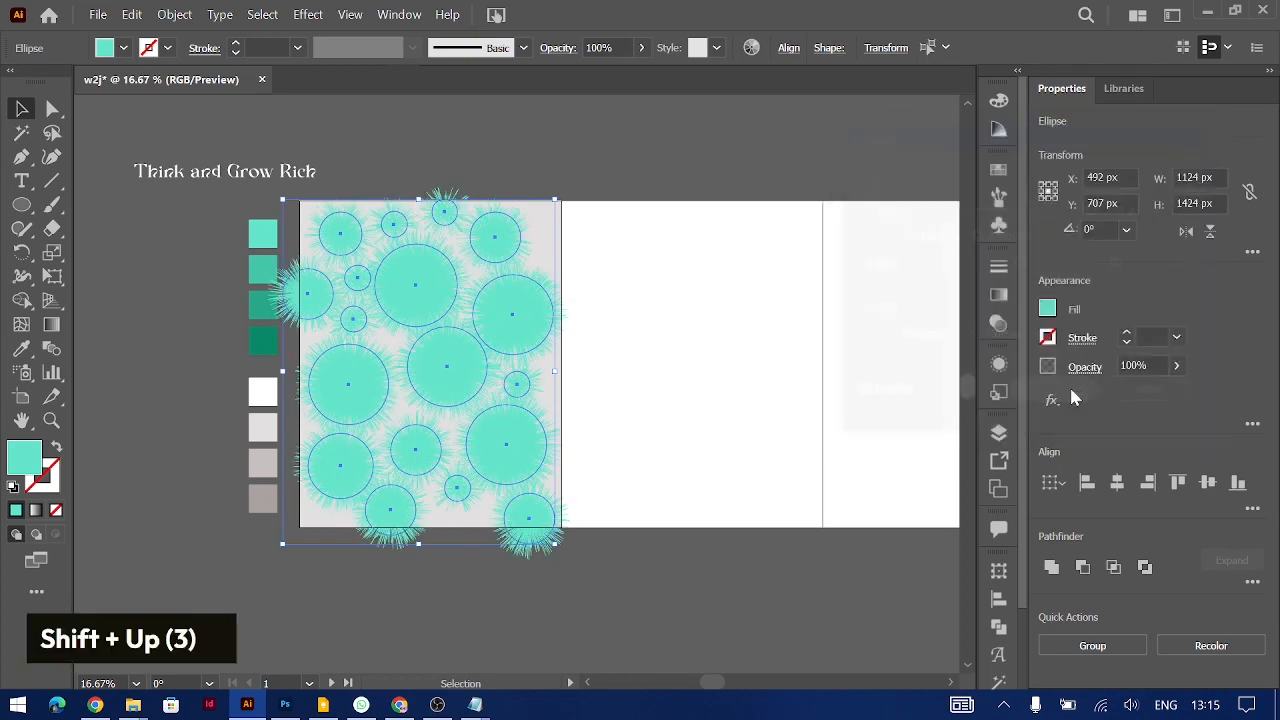
Apply a Zig Zag effect to the circles with an absolute size of 10 px, 5 ridges per segment and corner points
{"action": "key", "text": "ctrl+equal"}
{"action": "left_click", "coordinate": [308, 14]}
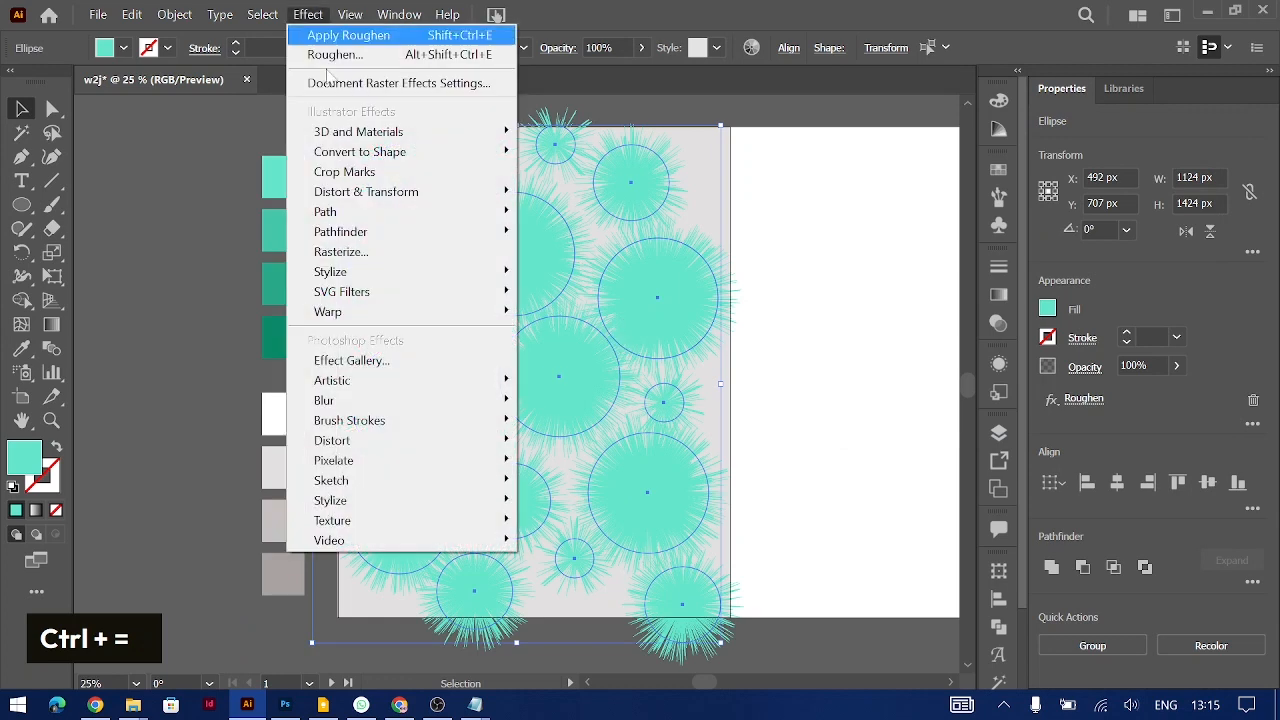
{"action": "mouse_move", "coordinate": [350, 189]}
{"action": "left_click", "coordinate": [204, 318]}
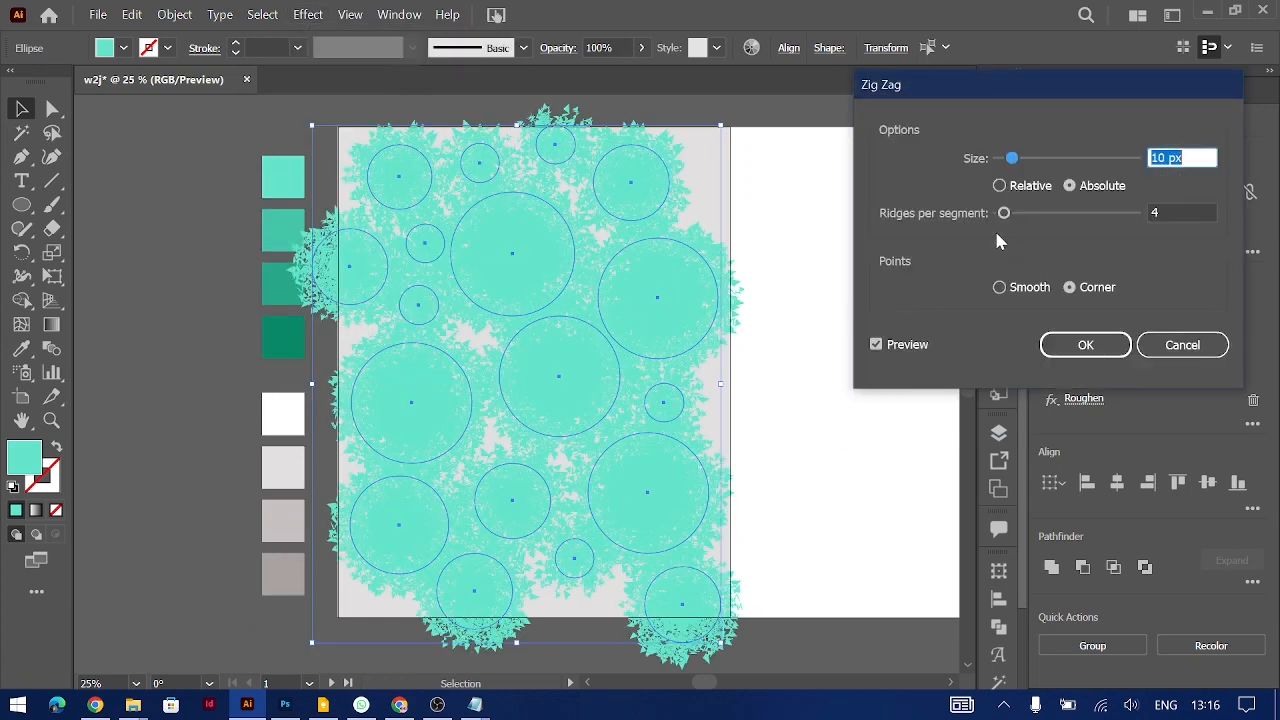
{"action": "key", "text": "shift+Down"}
{"action": "key", "text": "shift+Up"}
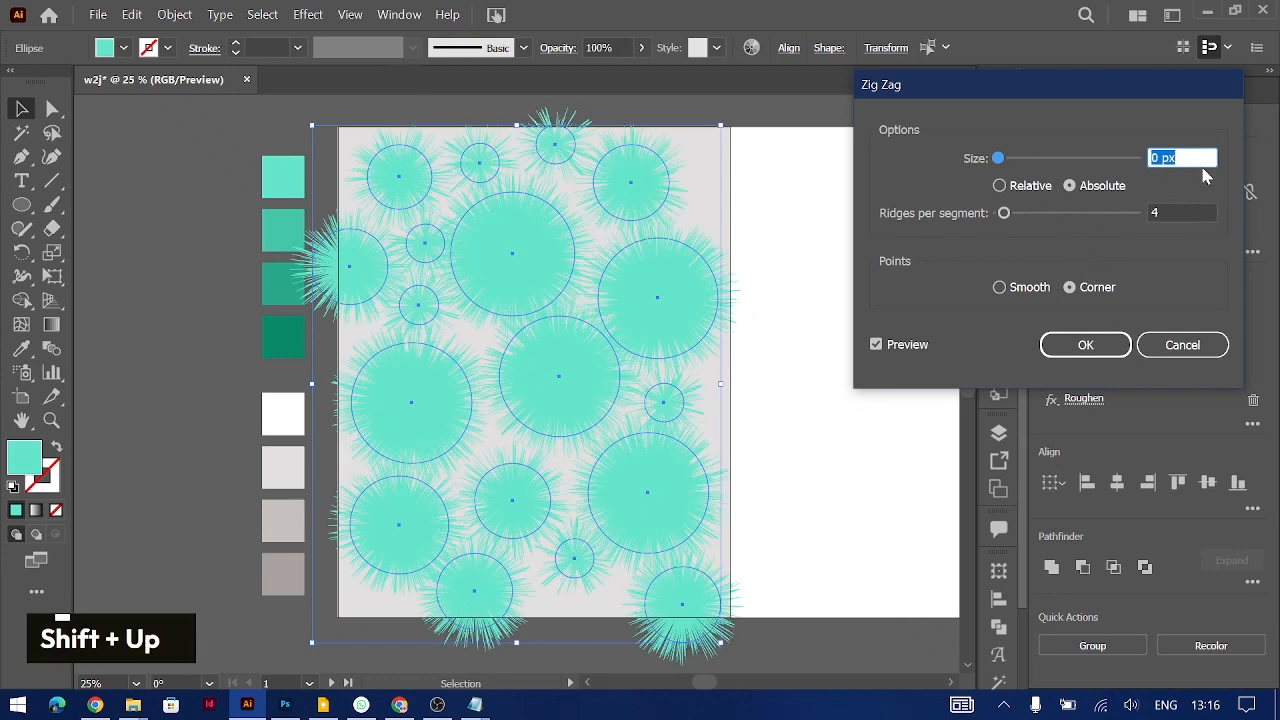
{"action": "left_click", "coordinate": [1177, 213]}
{"action": "key", "text": "shift+Up"}
{"action": "key", "text": "shift+Up"}
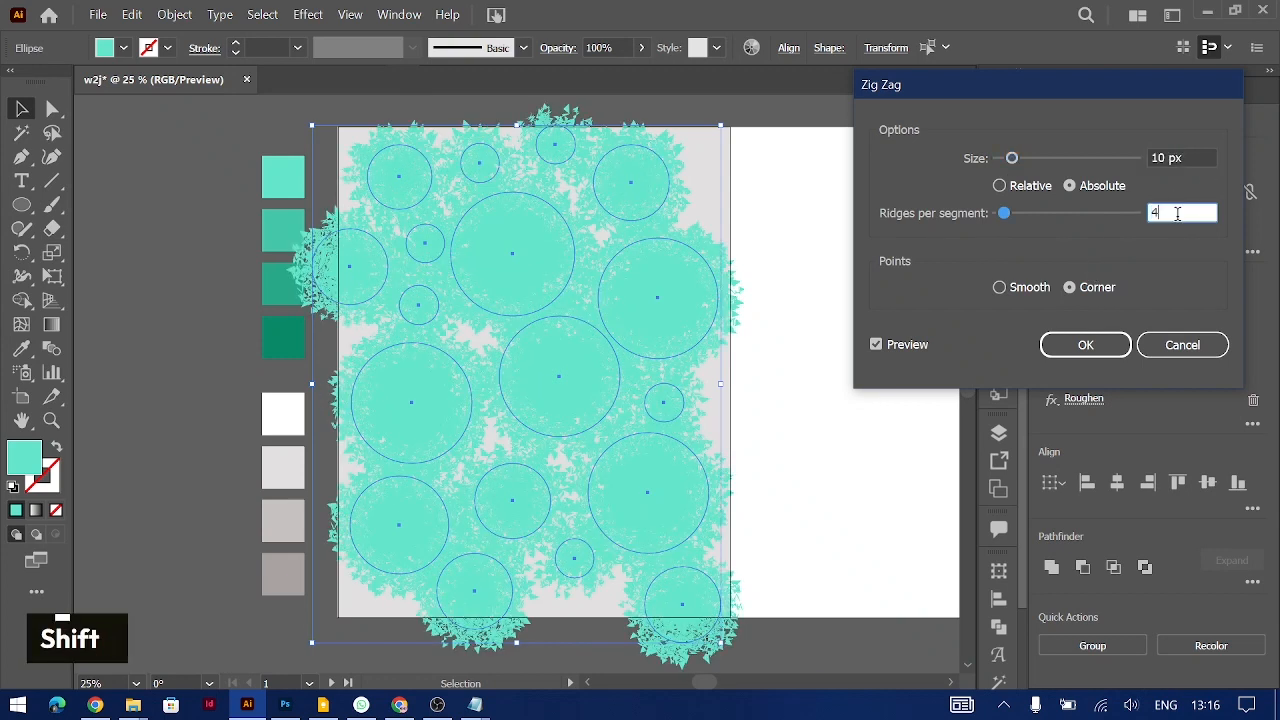
{"action": "type", "text": "5"}
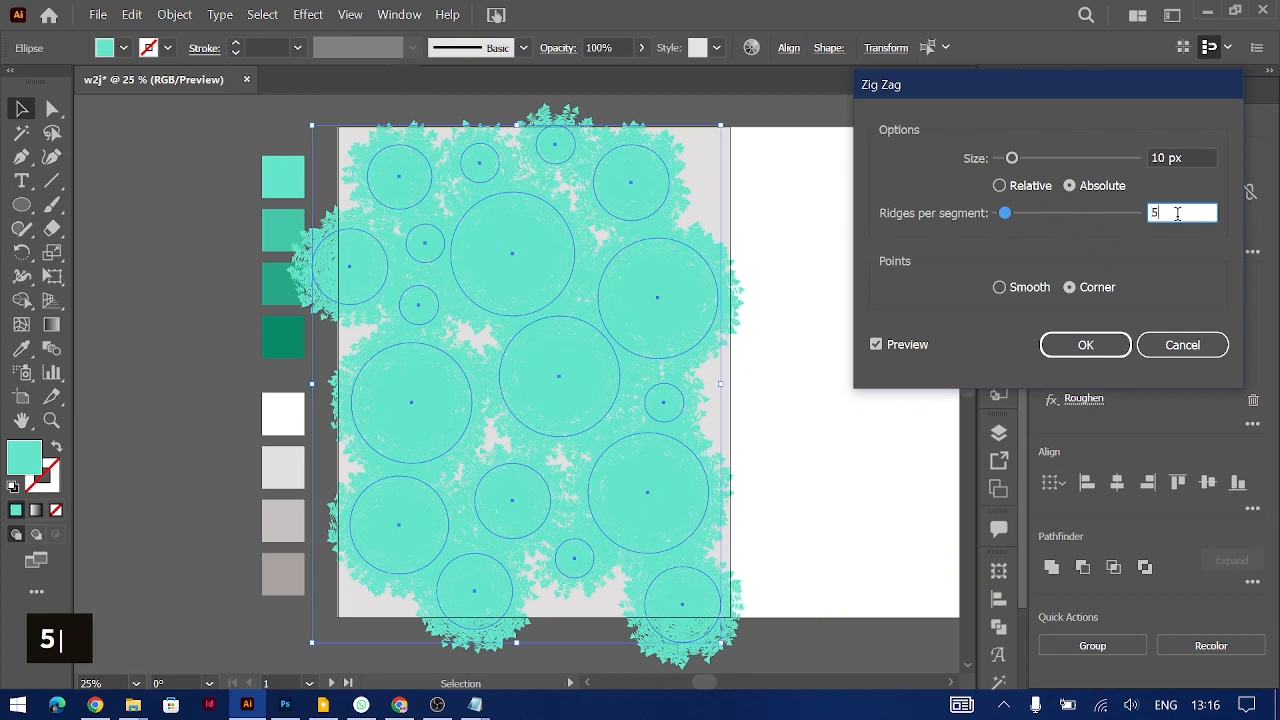
{"action": "key", "text": "Tab"}
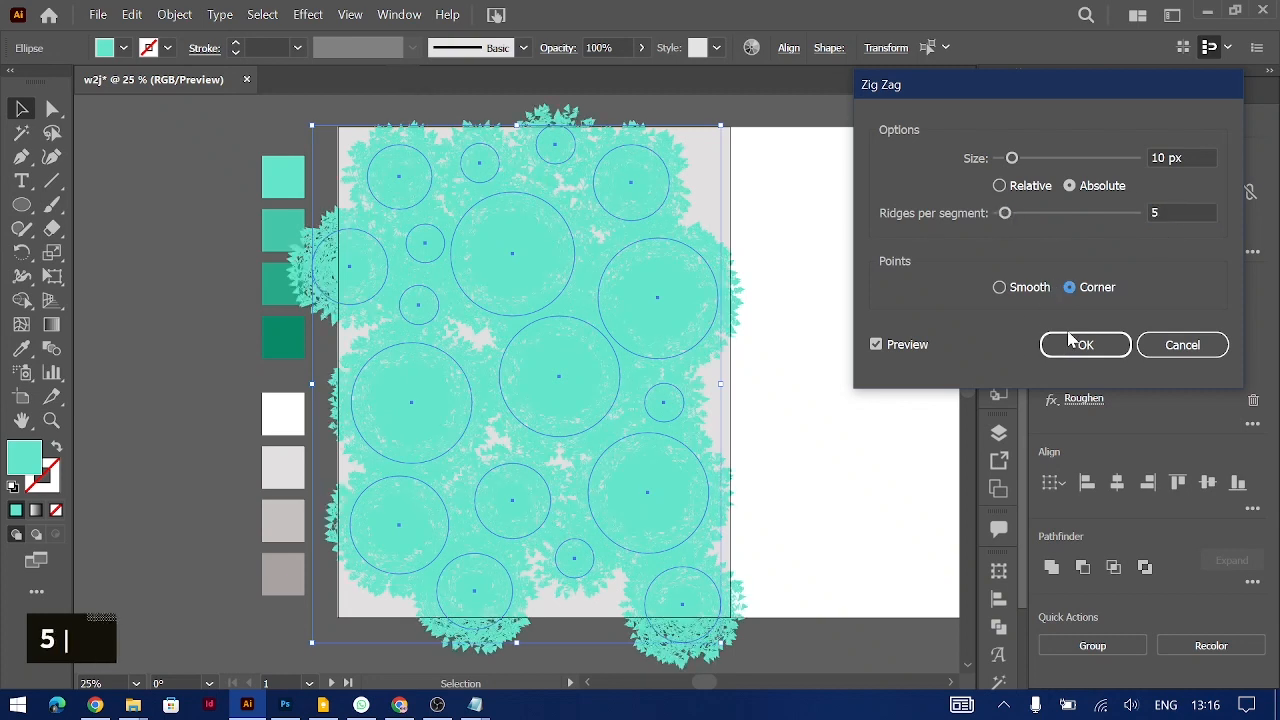
{"action": "left_click", "coordinate": [1074, 346]}
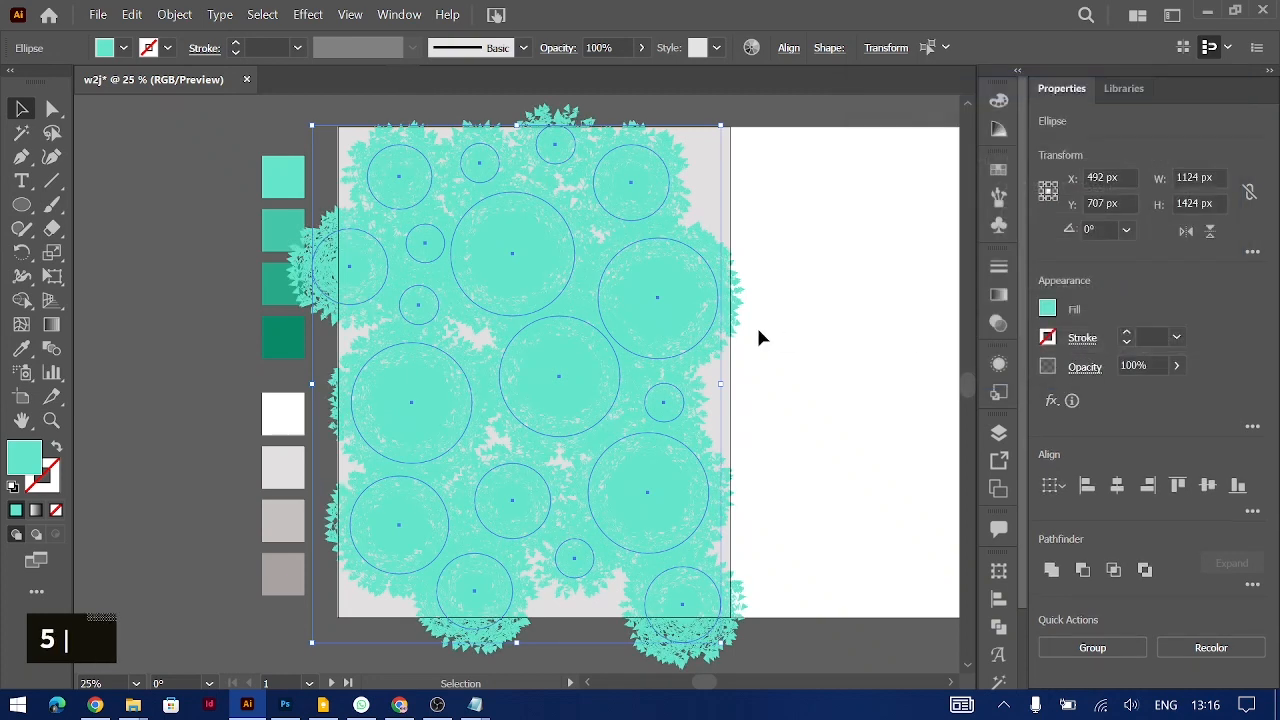
Group the textured circles and enlarge the group to about 1214 by 1538 px so it covers the first artboard
{"action": "key", "text": "ctrl+g"}
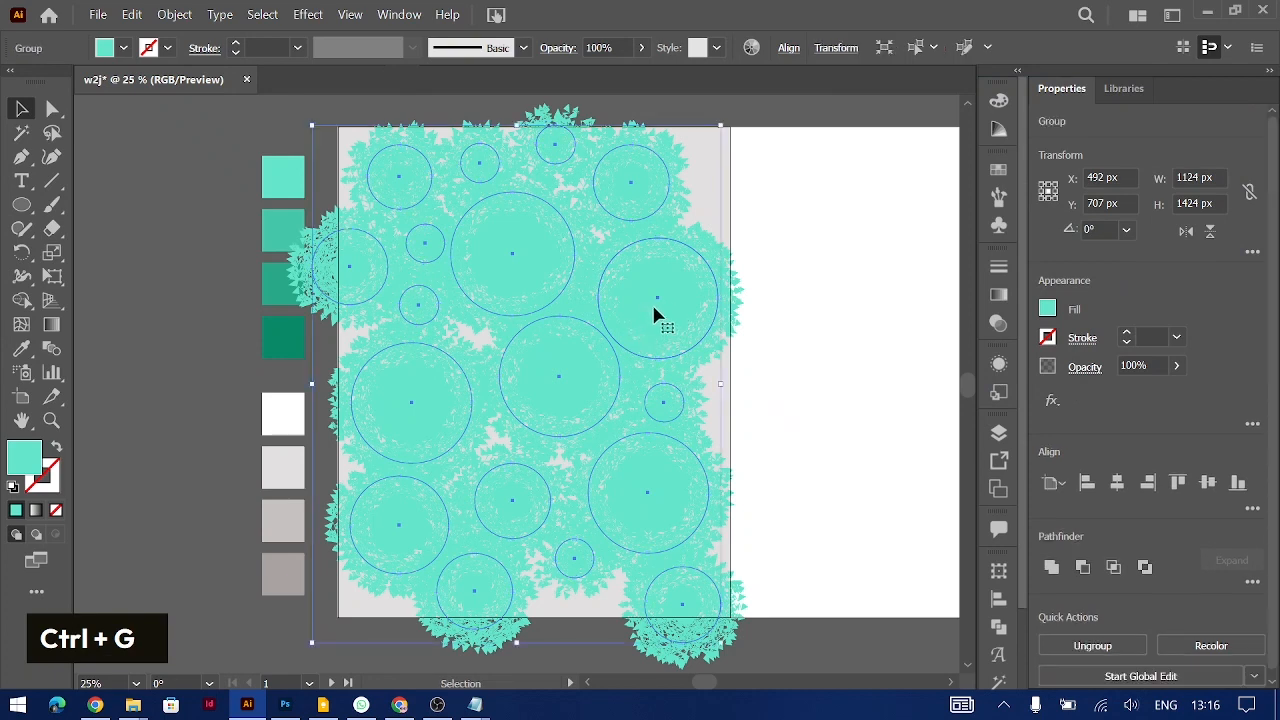
{"action": "left_click_drag", "start_coordinate": [668, 320], "coordinate": [697, 262]}
{"action": "left_click_drag", "start_coordinate": [738, 372], "coordinate": [755, 381]}
{"action": "left_click_drag", "start_coordinate": [697, 310], "coordinate": [688, 318]}
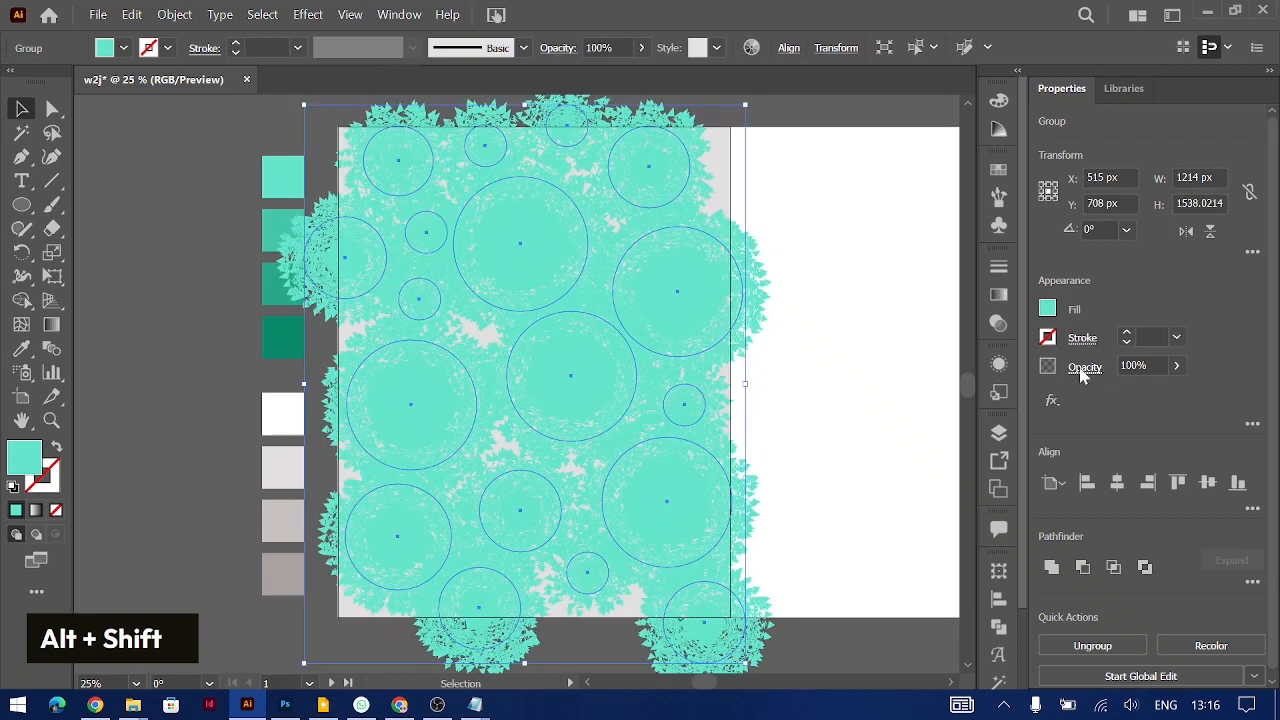
Try the Overlay and Hard Light blending modes on the leafy circle group
{"action": "left_click", "coordinate": [1084, 367]}
{"action": "left_click", "coordinate": [928, 402]}
{"action": "key", "text": "Escape"}
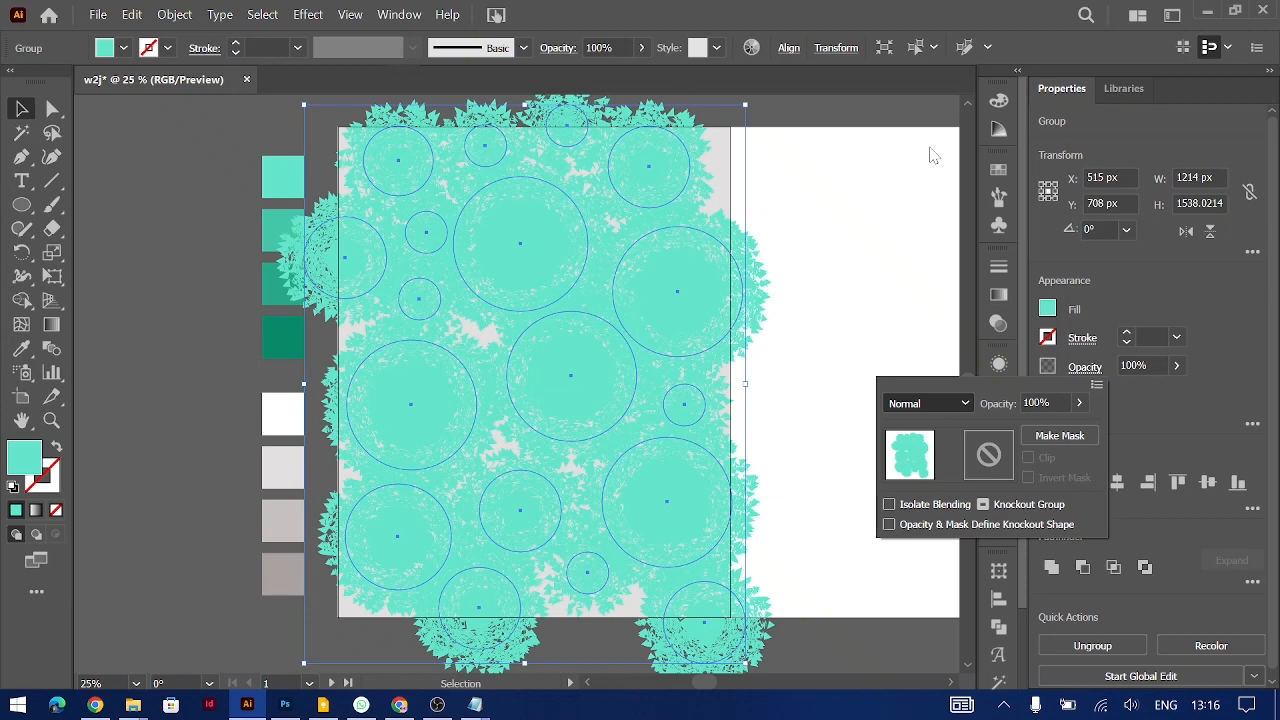
{"action": "left_click", "coordinate": [940, 402]}
{"action": "left_click", "coordinate": [934, 213]}
{"action": "left_click", "coordinate": [921, 402]}
{"action": "left_click", "coordinate": [921, 207]}
{"action": "left_click", "coordinate": [934, 403]}
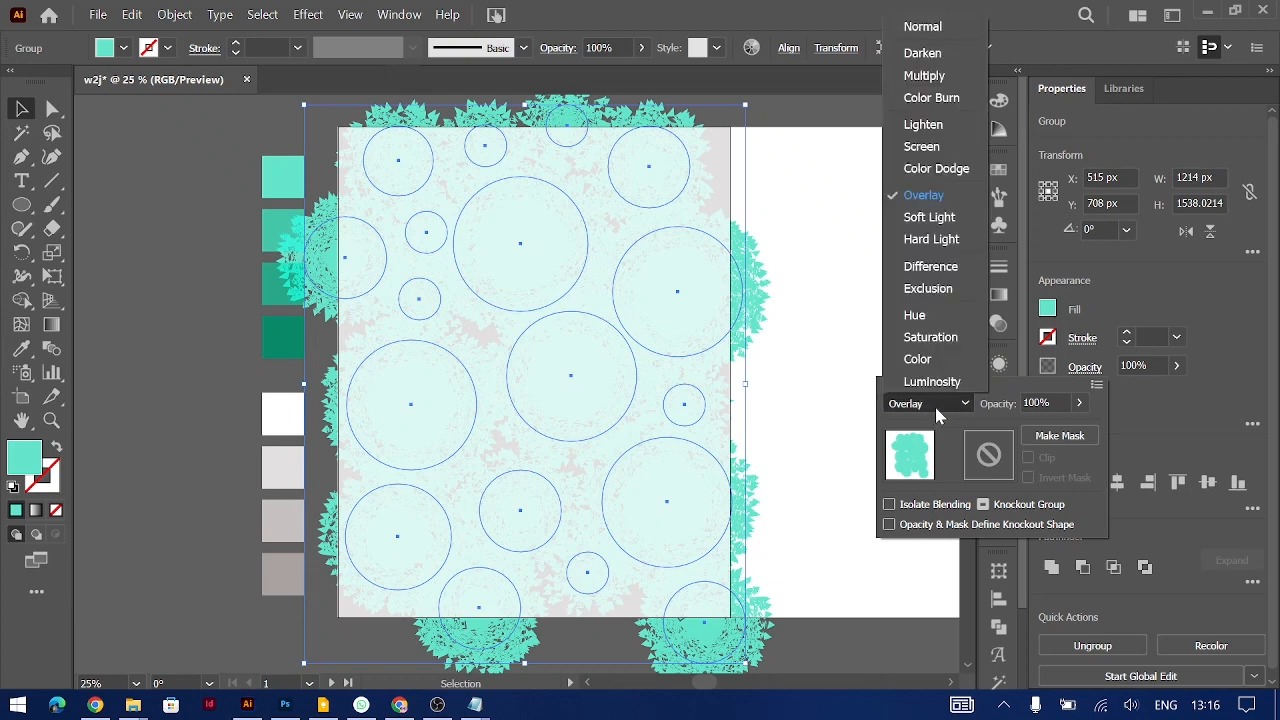
{"action": "left_click", "coordinate": [930, 244]}
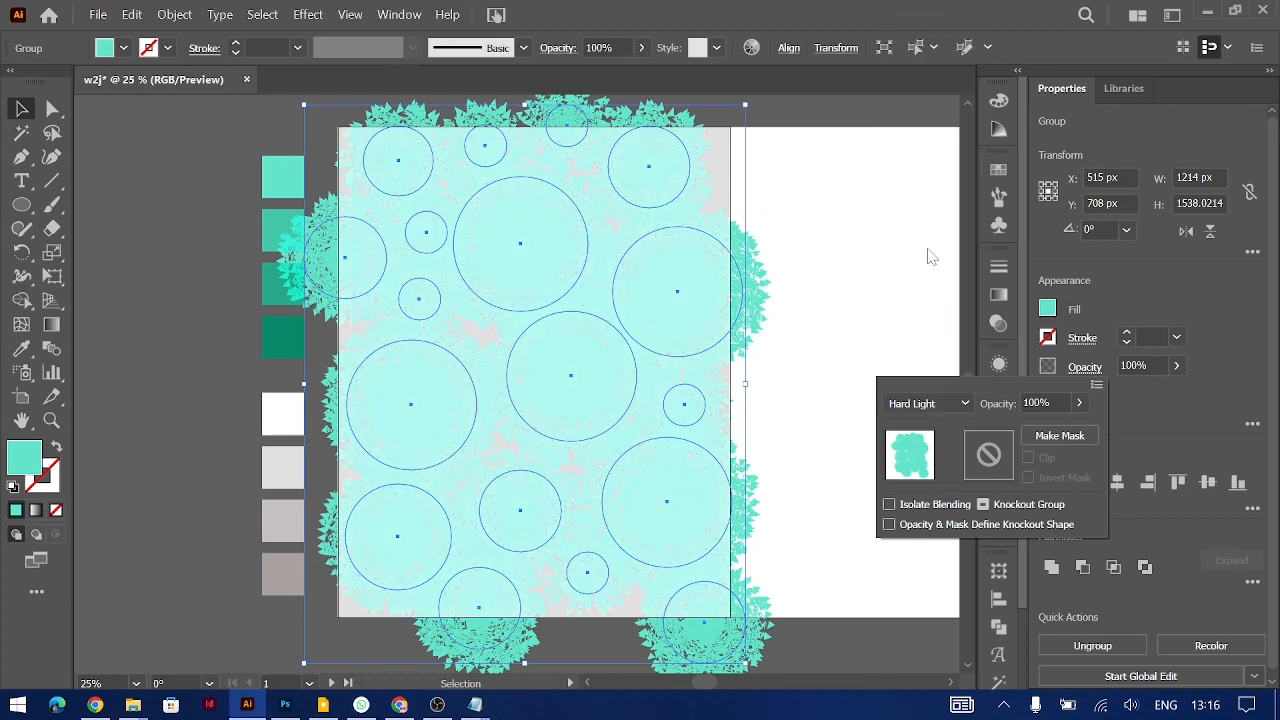
{"action": "double_click", "coordinate": [852, 255]}
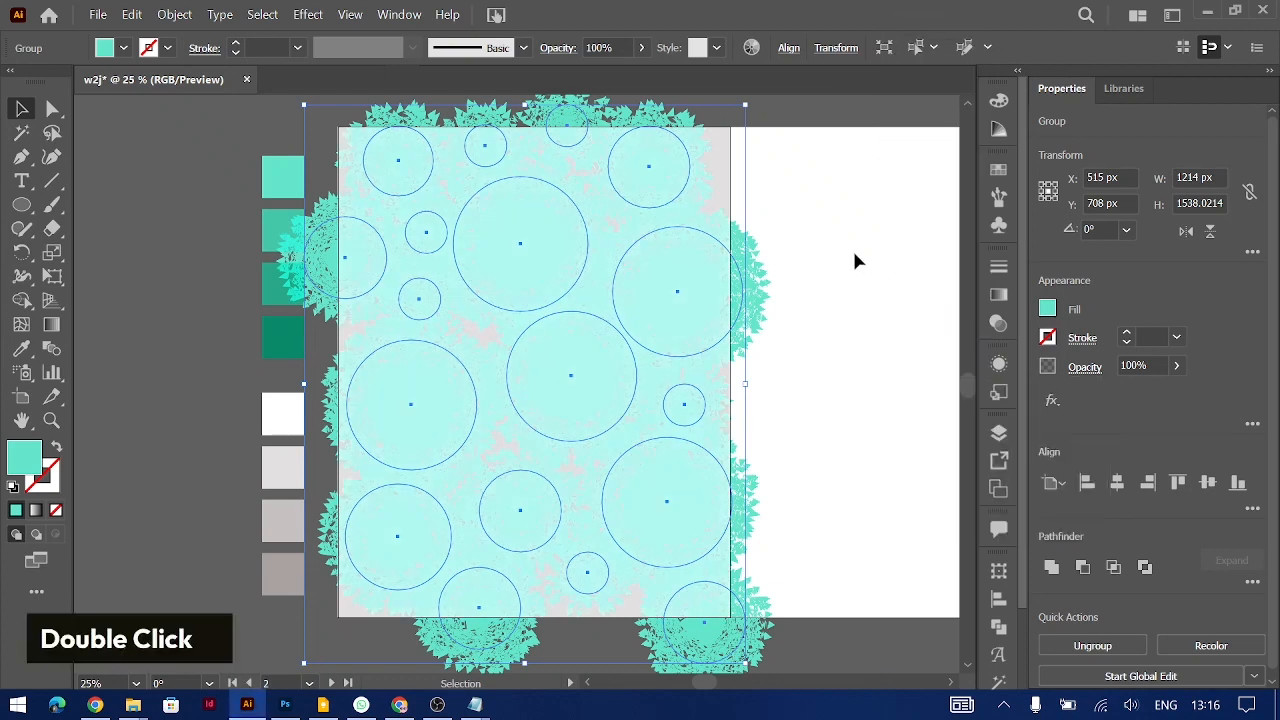
Set the leafy circle group's blending mode back to Normal
{"action": "left_click", "coordinate": [740, 294]}
{"action": "left_click", "coordinate": [1084, 367]}
{"action": "left_click", "coordinate": [930, 403]}
{"action": "left_click", "coordinate": [929, 37]}
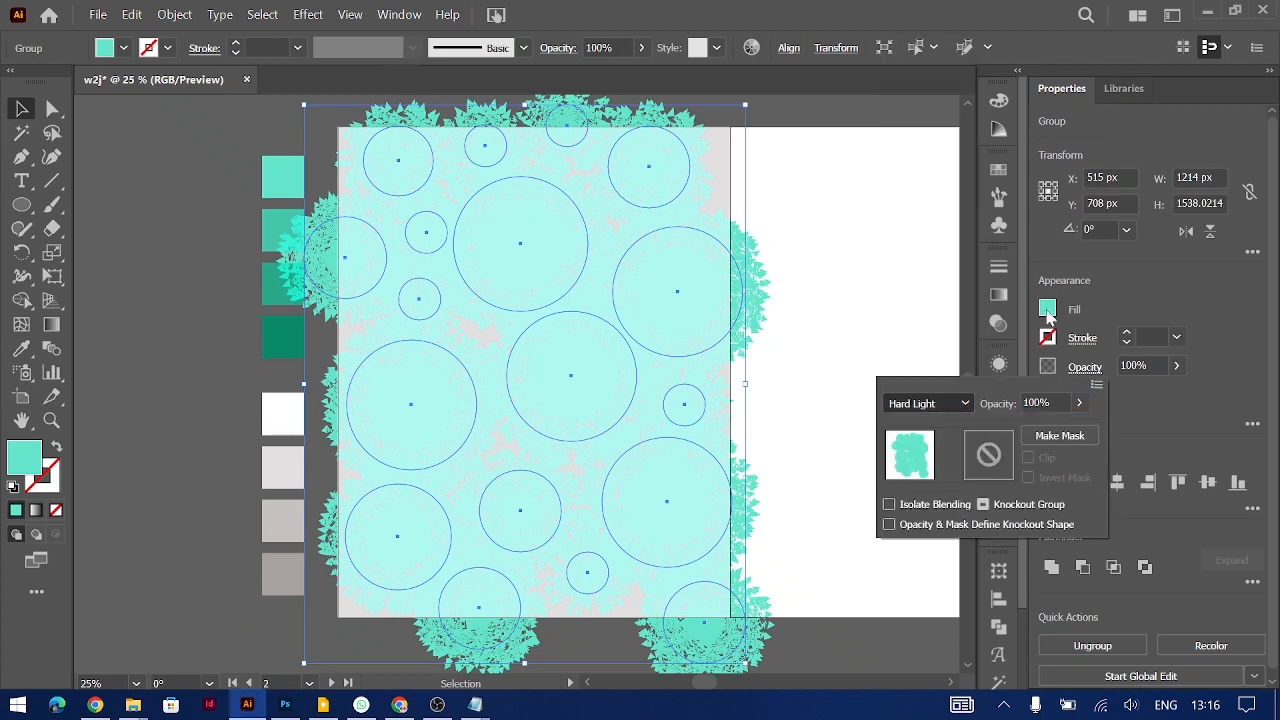
Set the leafy circle group's opacity to 50%
{"action": "left_click", "coordinate": [1138, 366]}
{"action": "key", "text": "shift+Down"}
{"action": "key", "text": "shift+Down"}
{"action": "key", "text": "shift+Down"}
{"action": "key", "text": "shift+Down"}
{"action": "key", "text": "shift+Down"}
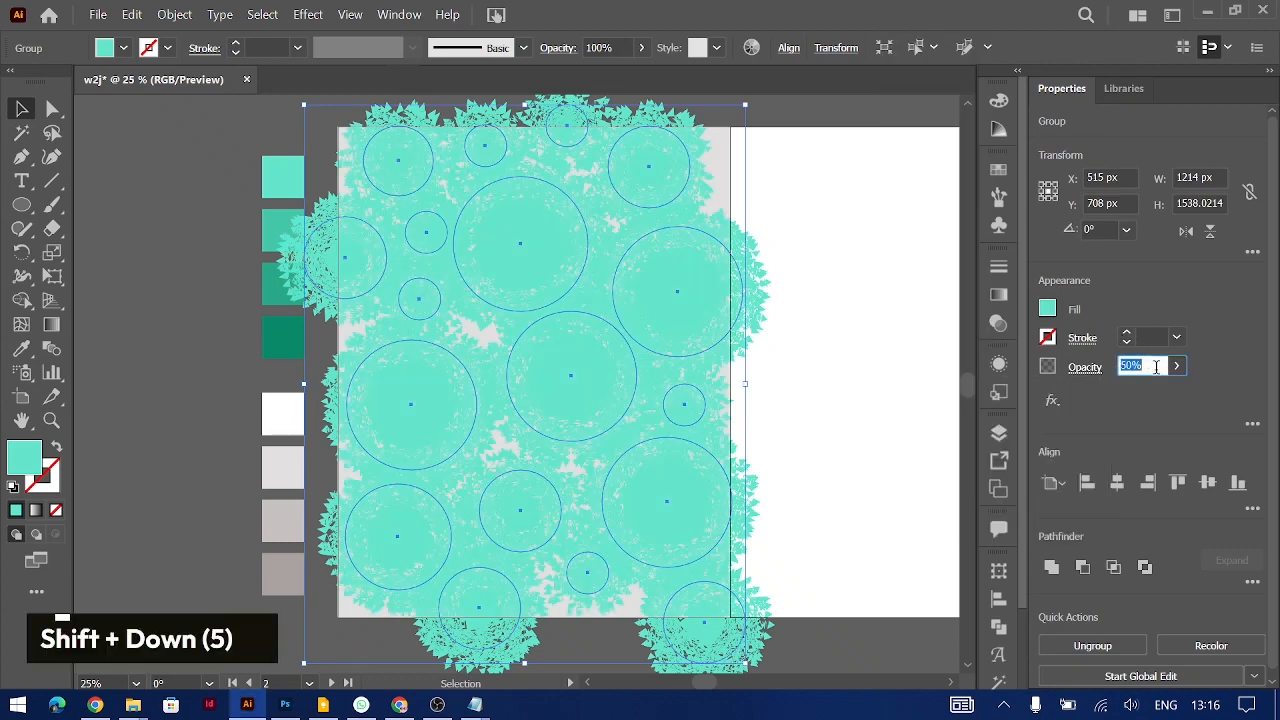
Set the leafy circle group's opacity to 10%
{"action": "key", "text": "Tab"}
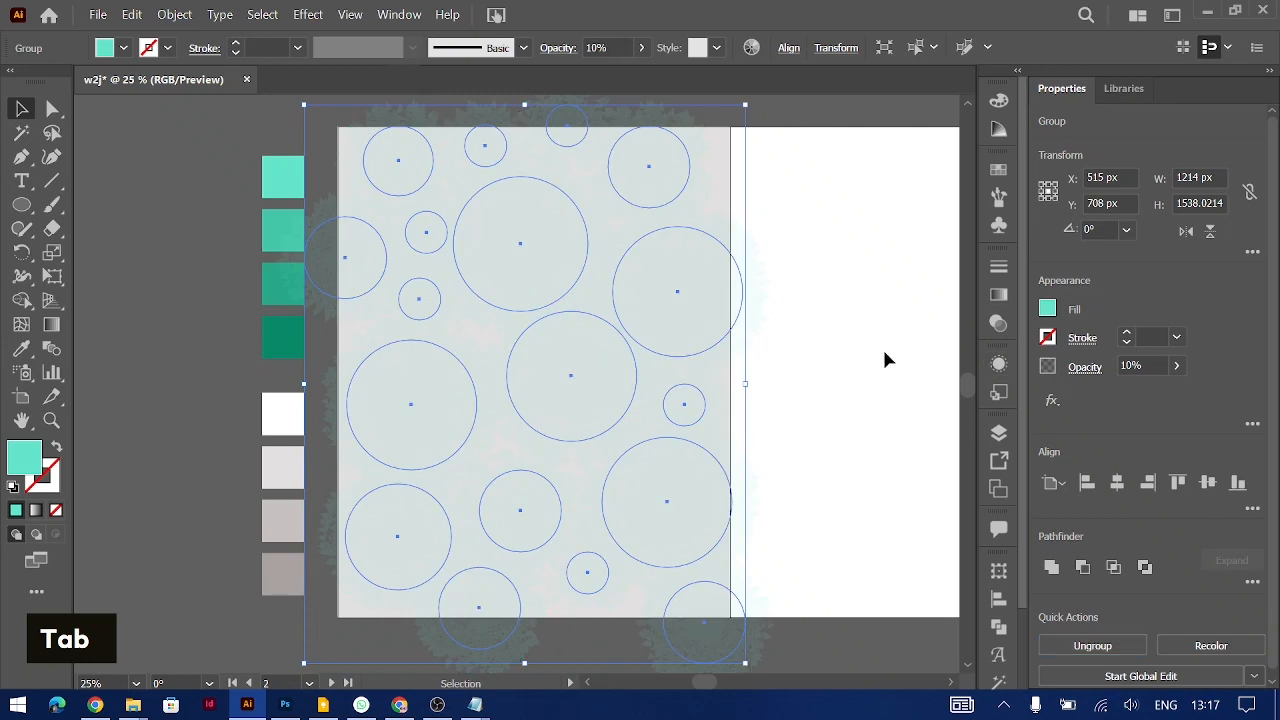
{"action": "left_click", "coordinate": [845, 565]}
{"action": "left_click", "coordinate": [531, 337]}
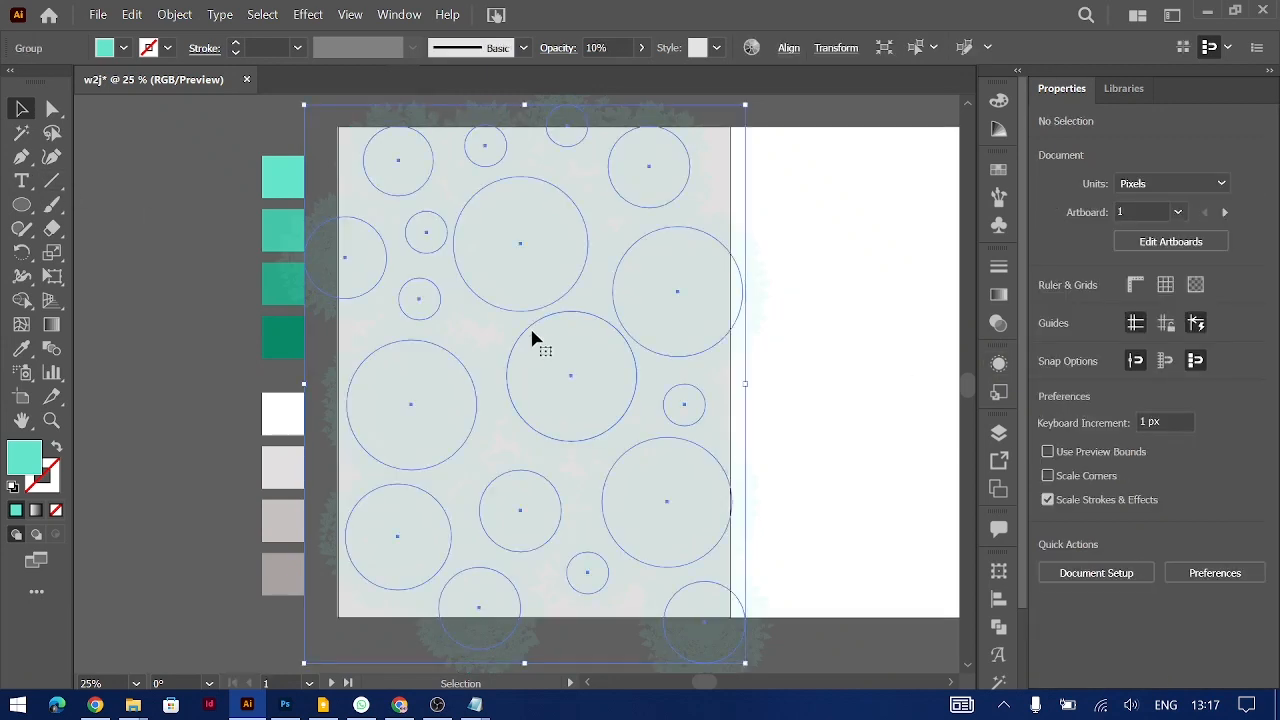
{"action": "left_click", "coordinate": [752, 553]}
Recolour the first artboard's background rectangle with the third green palette swatch using the Eyedropper
{"action": "left_click", "coordinate": [730, 132]}
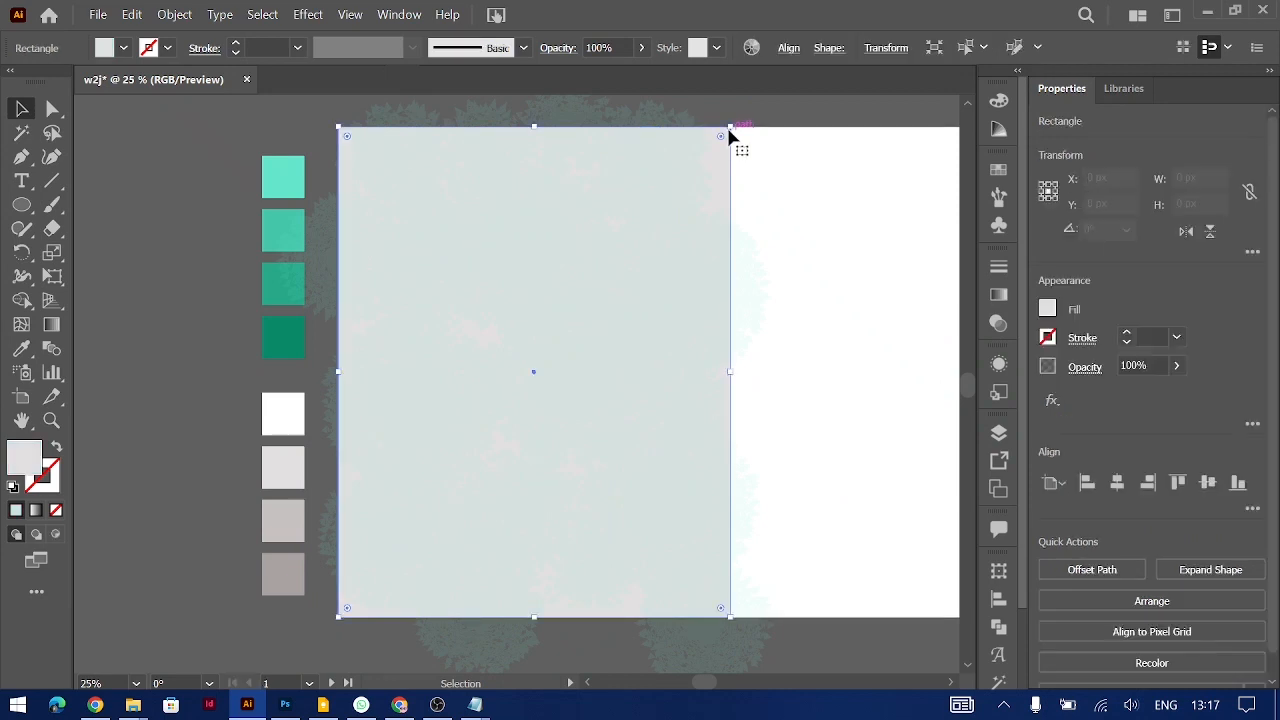
{"action": "key", "text": "i"}
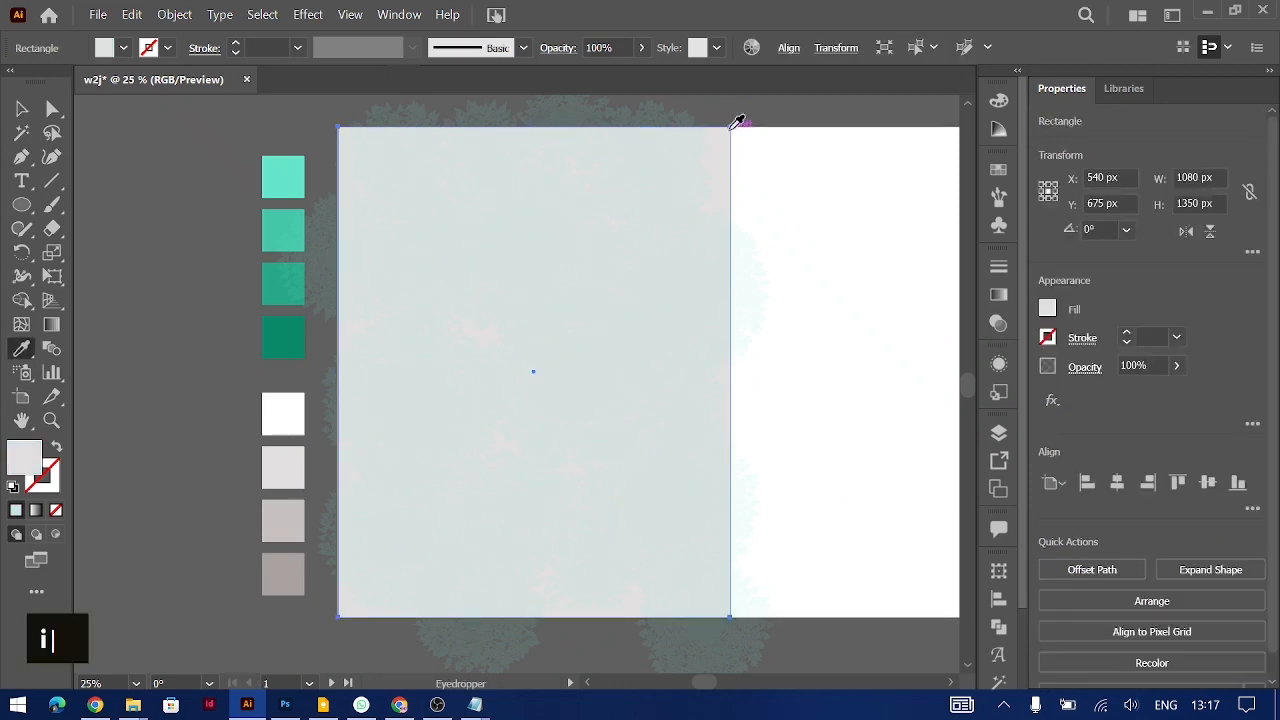
{"action": "left_click", "coordinate": [272, 290]}
{"action": "left_click", "coordinate": [21, 108]}
Set the leafy circle group's opacity to 30% over the green background
{"action": "left_click", "coordinate": [526, 283]}
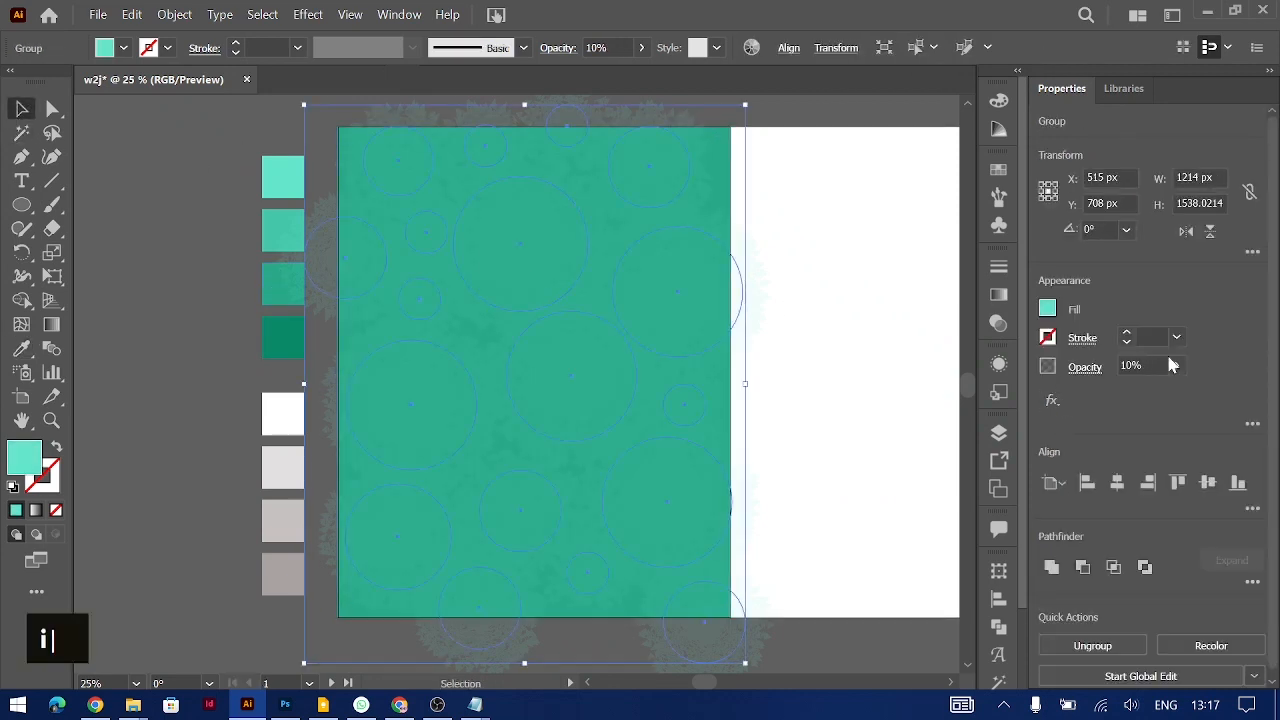
{"action": "left_click", "coordinate": [1155, 367]}
{"action": "type", "text": "20"}
{"action": "key", "text": "Return"}
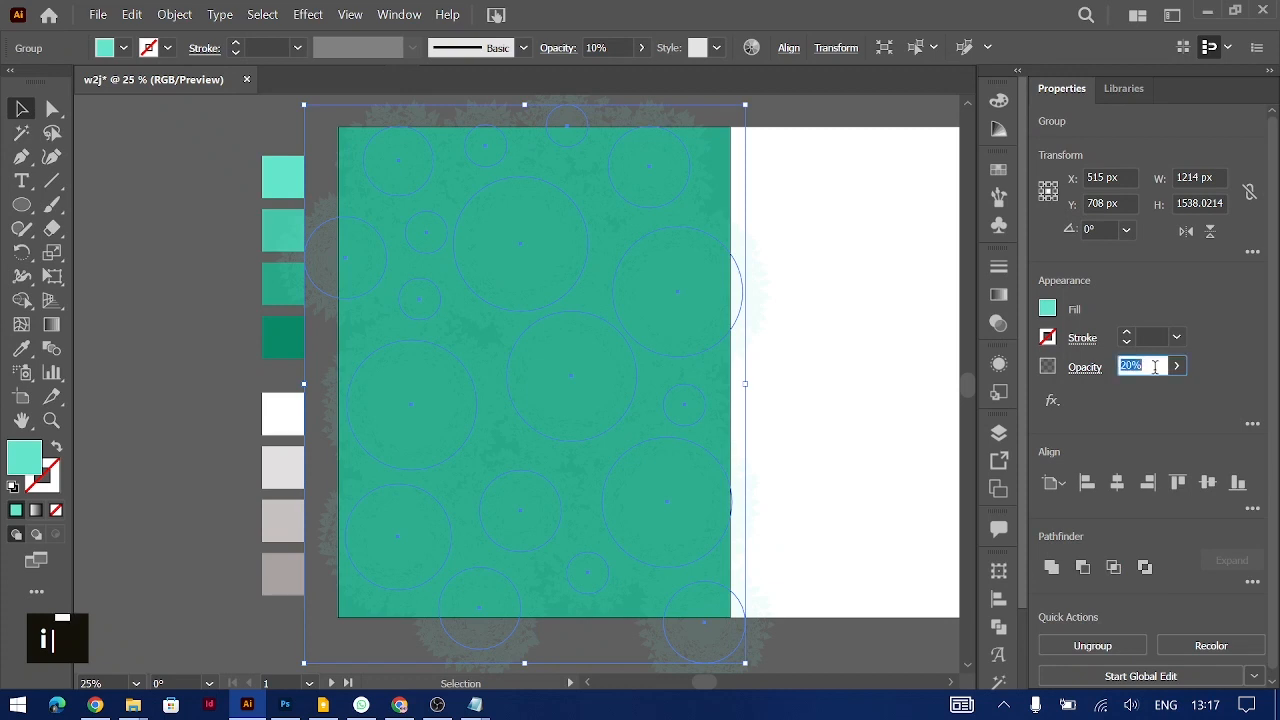
{"action": "key", "text": "Tab"}
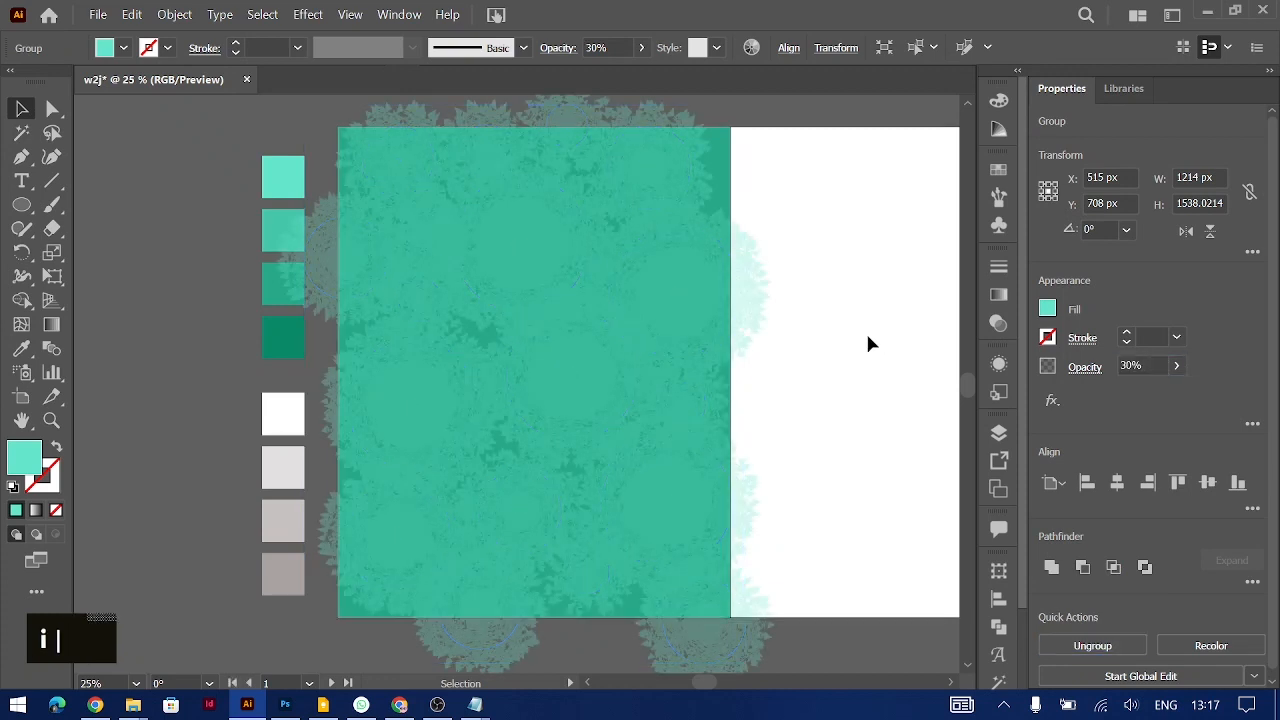
{"action": "left_click", "coordinate": [866, 300]}
Move the leafy circle group straight up by about 9 px on the first artboard
{"action": "left_click_drag", "start_coordinate": [713, 301], "coordinate": [714, 299]}
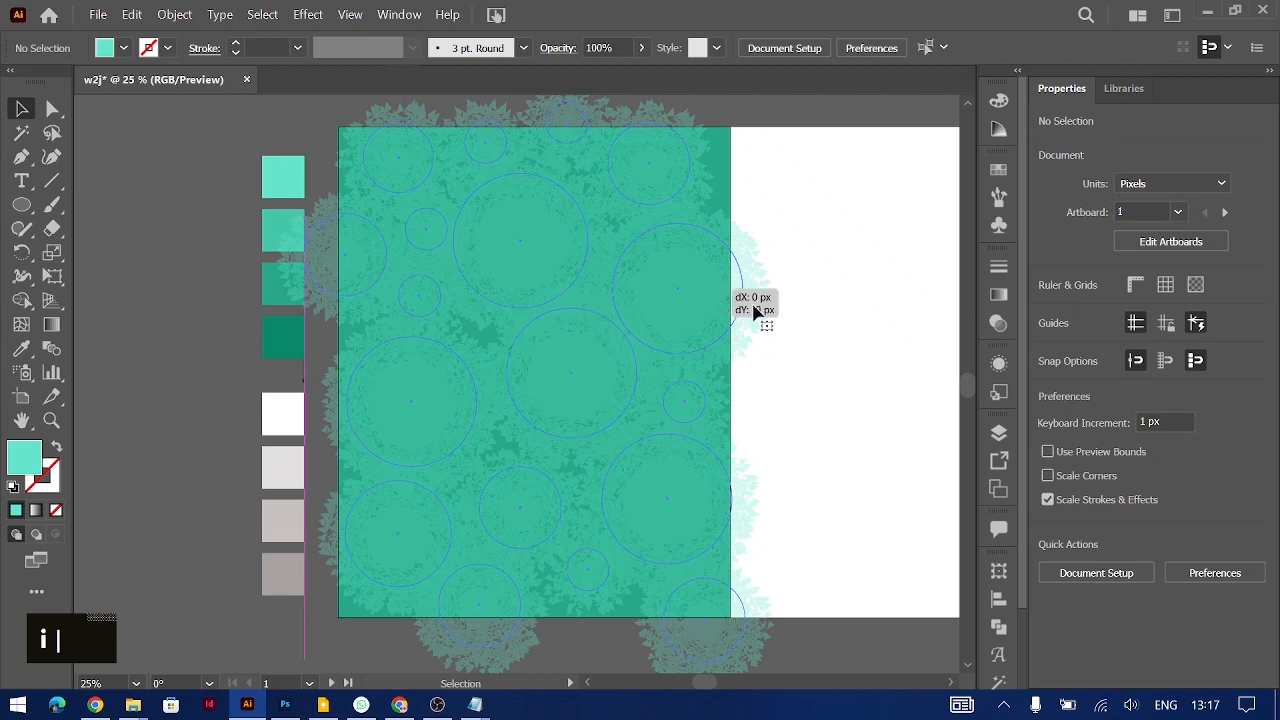
{"action": "left_click_drag", "start_coordinate": [838, 340], "coordinate": [837, 351]}
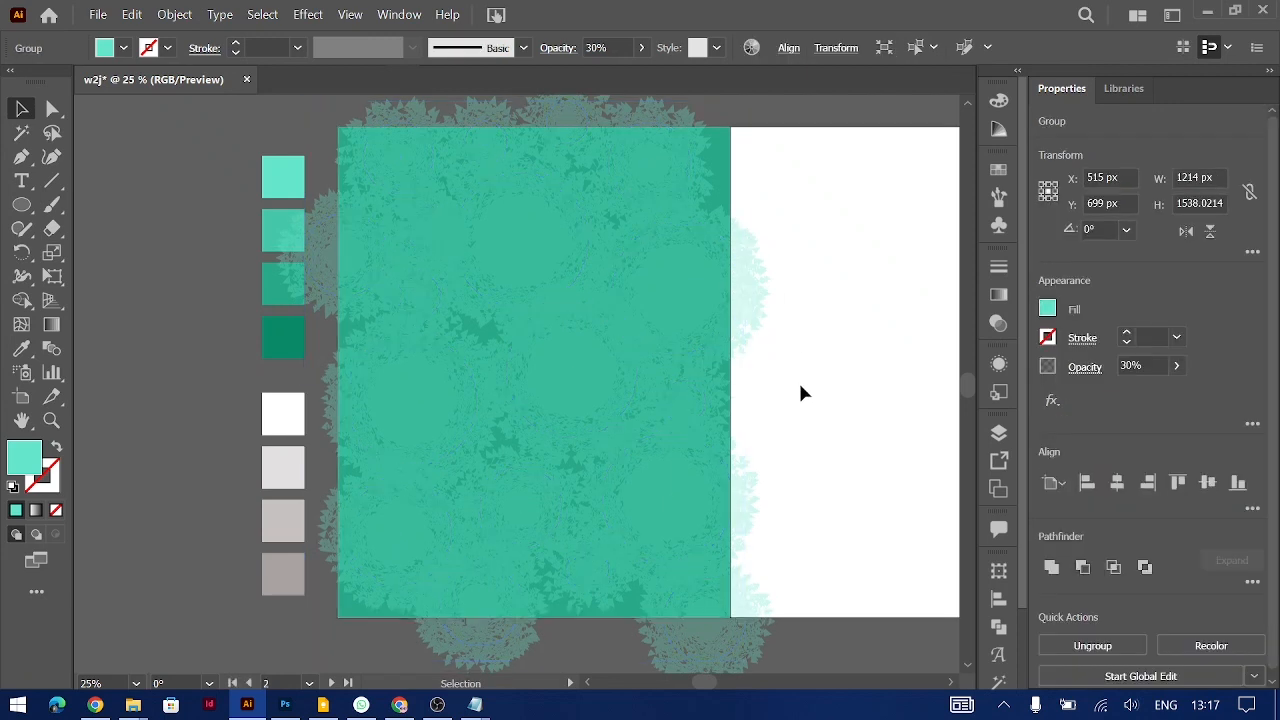
{"action": "left_click", "coordinate": [801, 392]}
{"action": "left_click", "coordinate": [669, 311]}
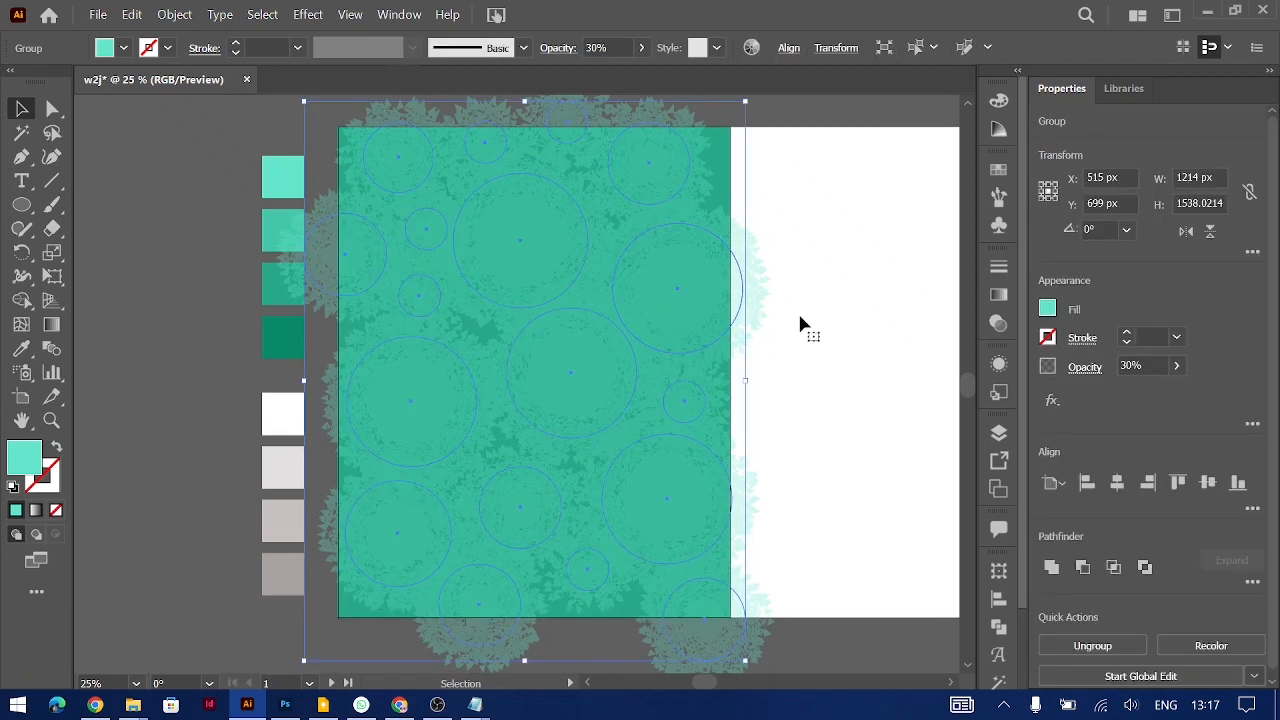
Isolate the leafy circle group and change its path's Zig Zag effect points to Smooth
{"action": "double_click", "coordinate": [680, 283]}
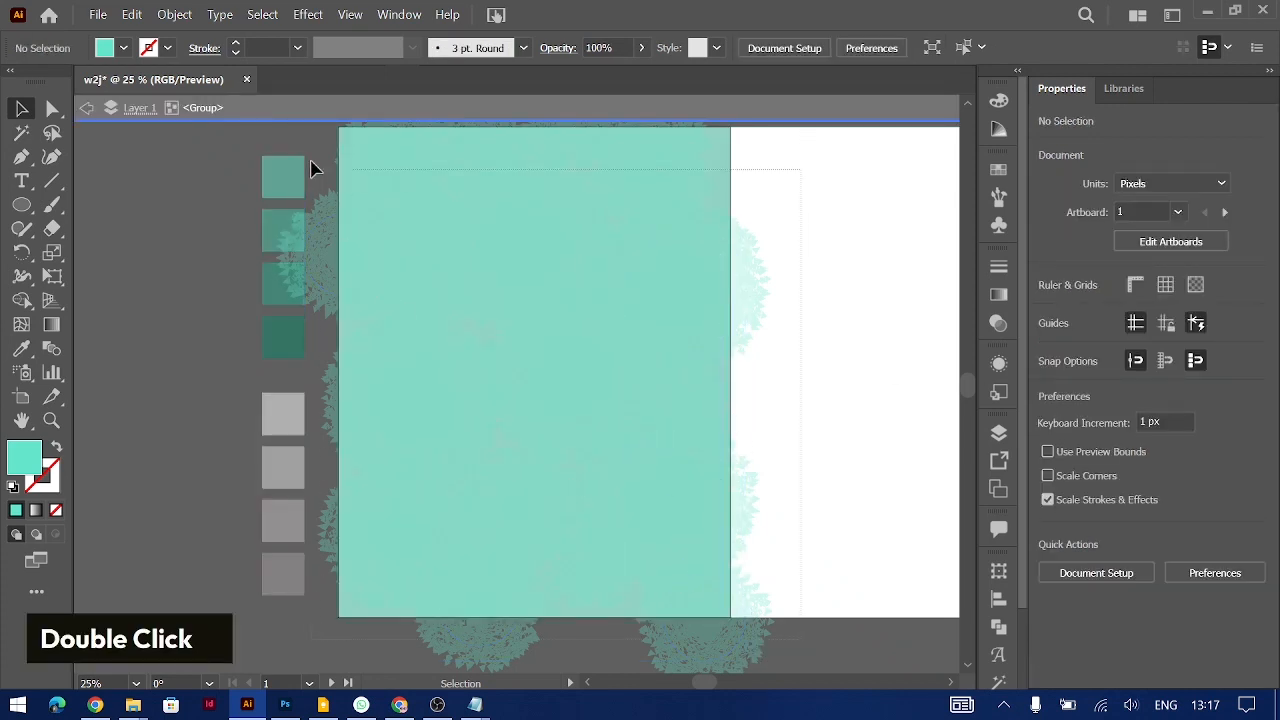
{"action": "left_click", "coordinate": [686, 450]}
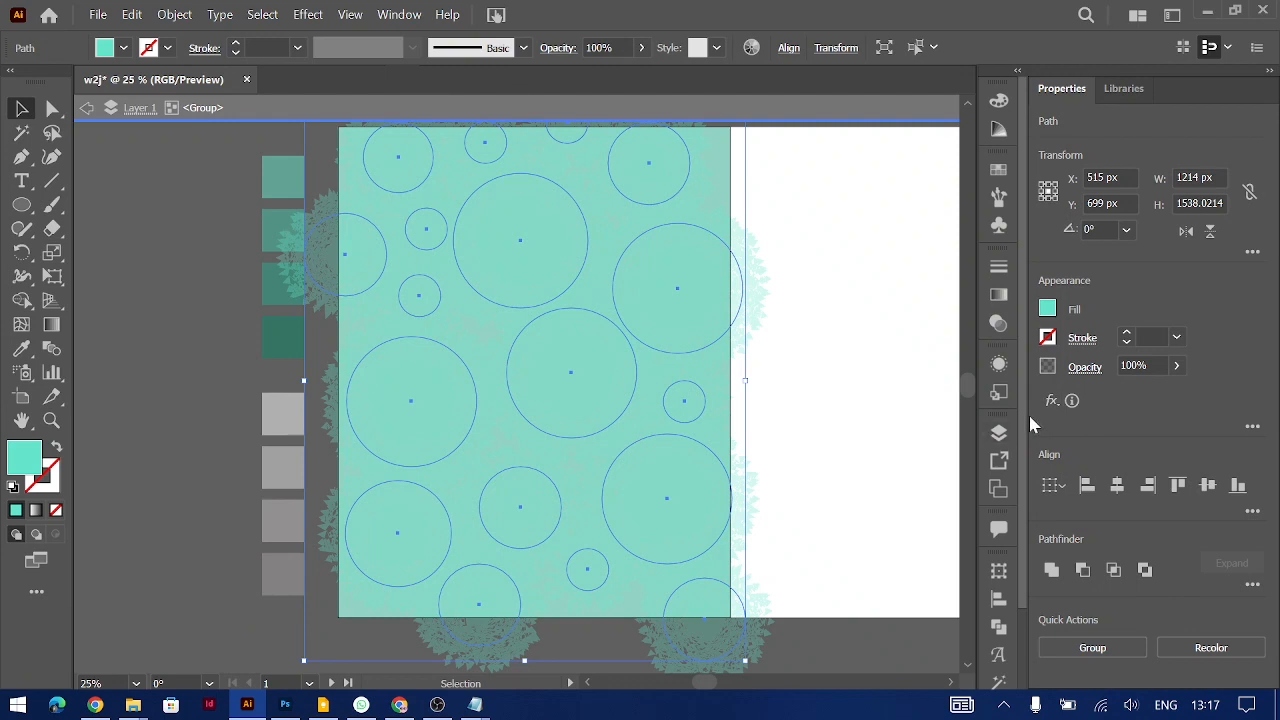
{"action": "mouse_move", "coordinate": [1071, 403]}
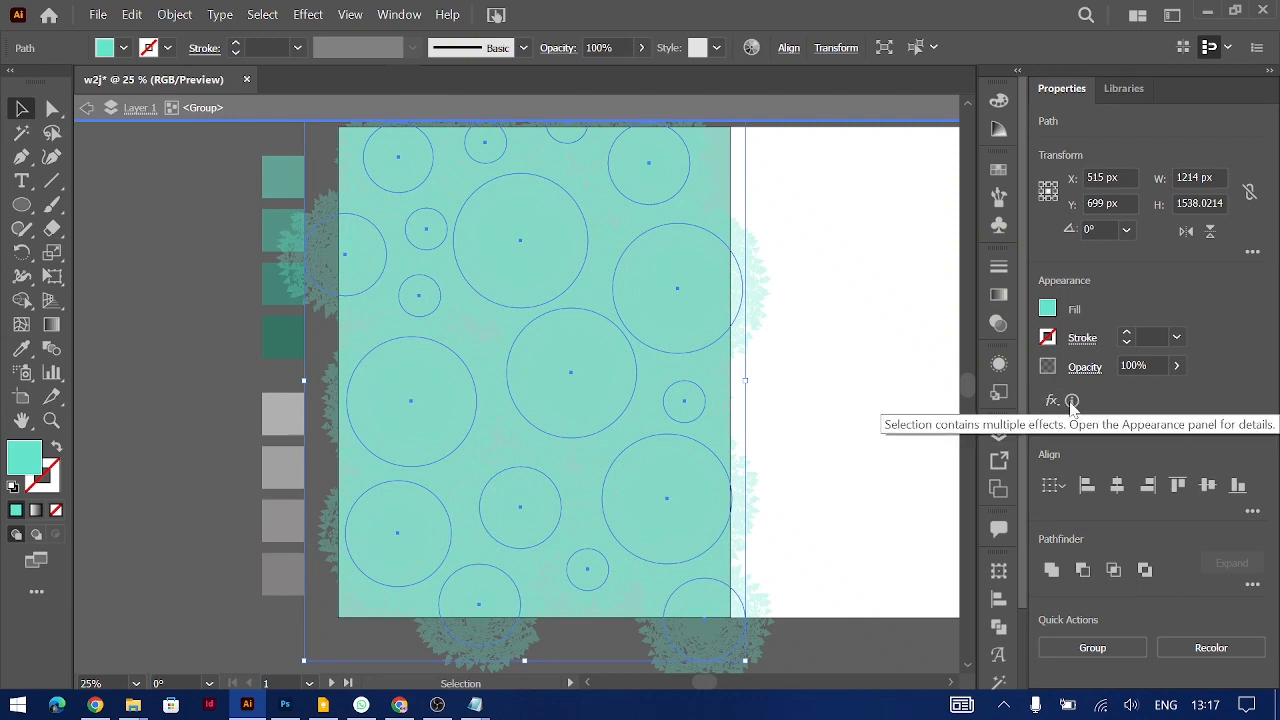
{"action": "left_click", "coordinate": [1002, 366]}
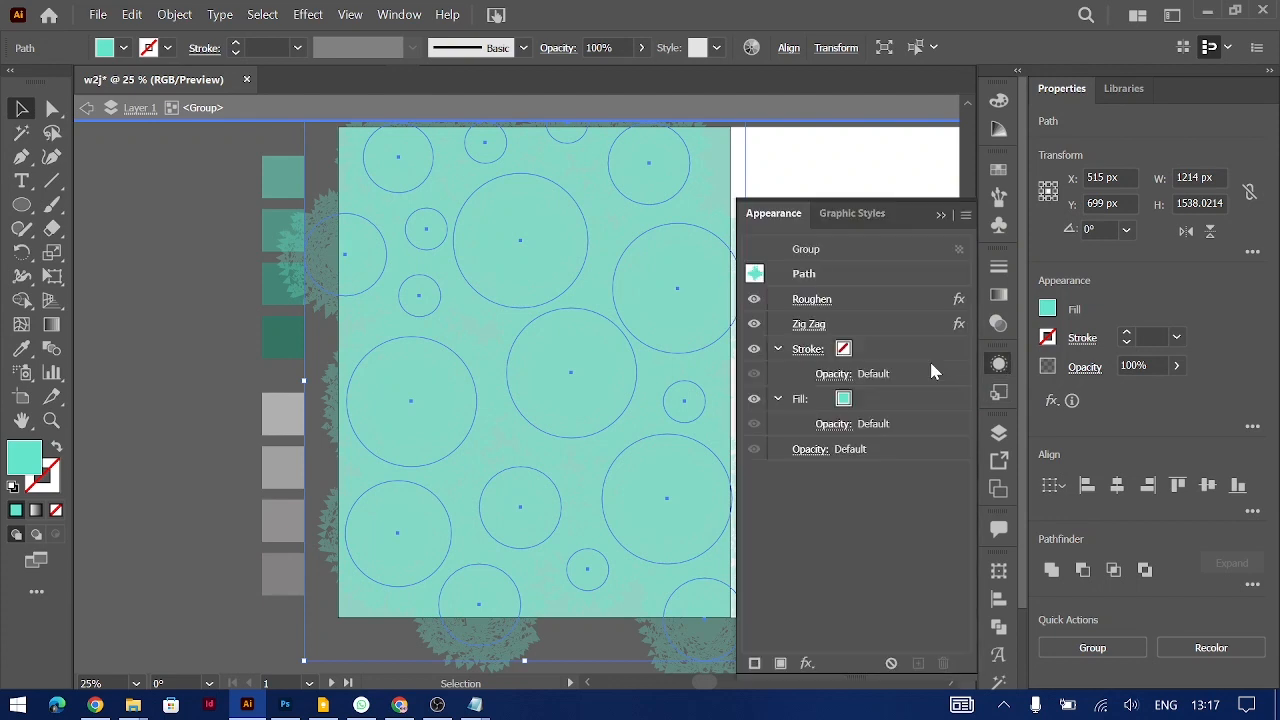
{"action": "left_click", "coordinate": [809, 325]}
{"action": "left_click", "coordinate": [1080, 343]}
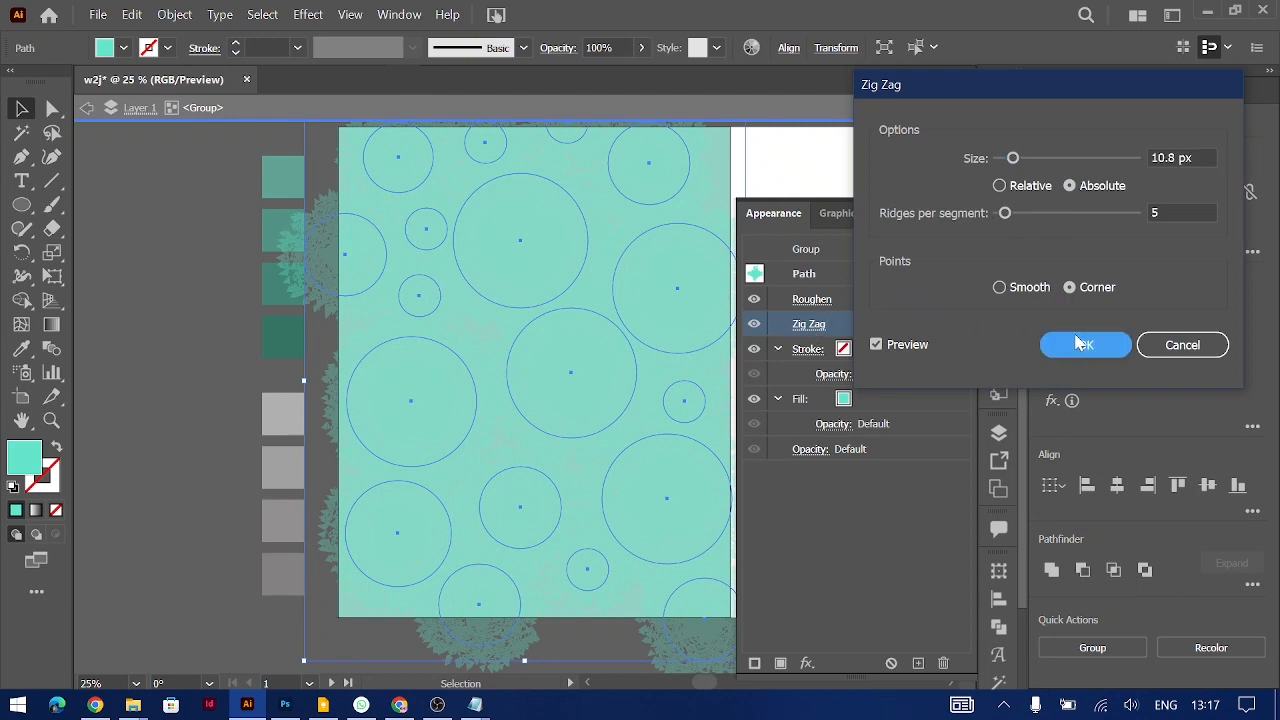
{"action": "left_click", "coordinate": [810, 326]}
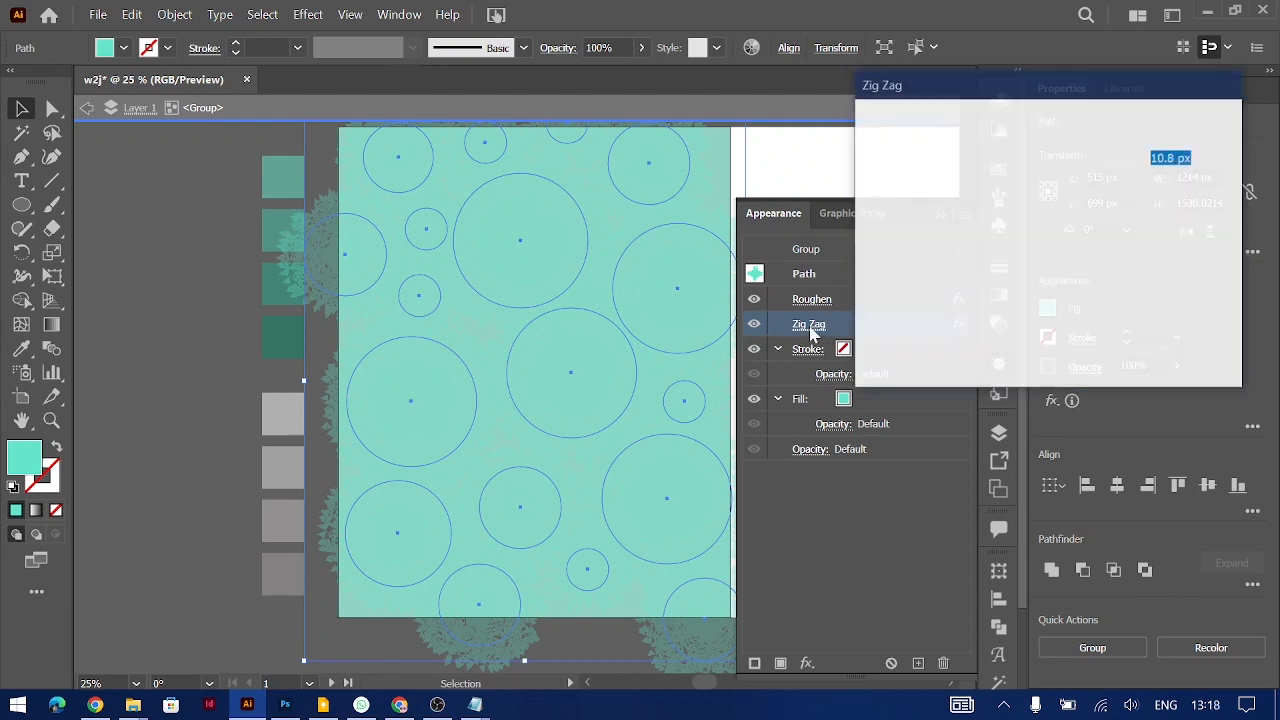
{"action": "left_click", "coordinate": [1001, 290]}
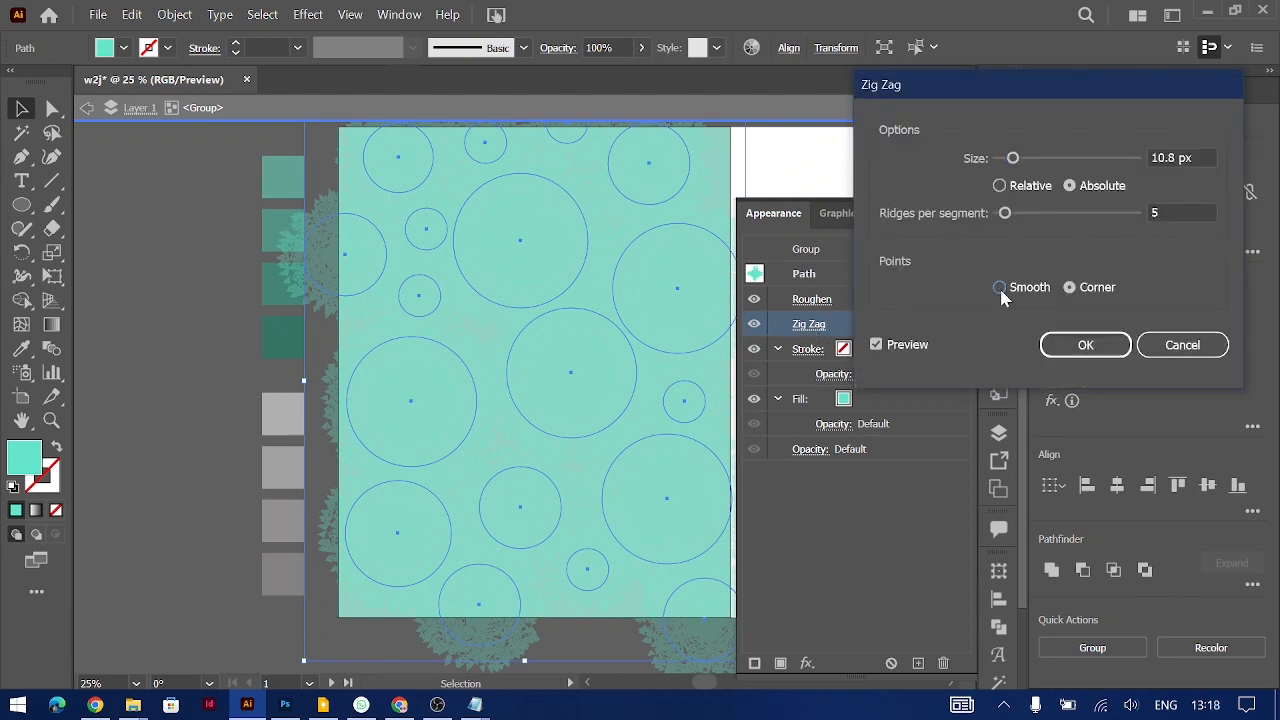
{"action": "left_click", "coordinate": [1083, 344]}
Reduce the absolute size of the leafy circles' Roughen effect to 110 px
{"action": "left_click", "coordinate": [811, 300]}
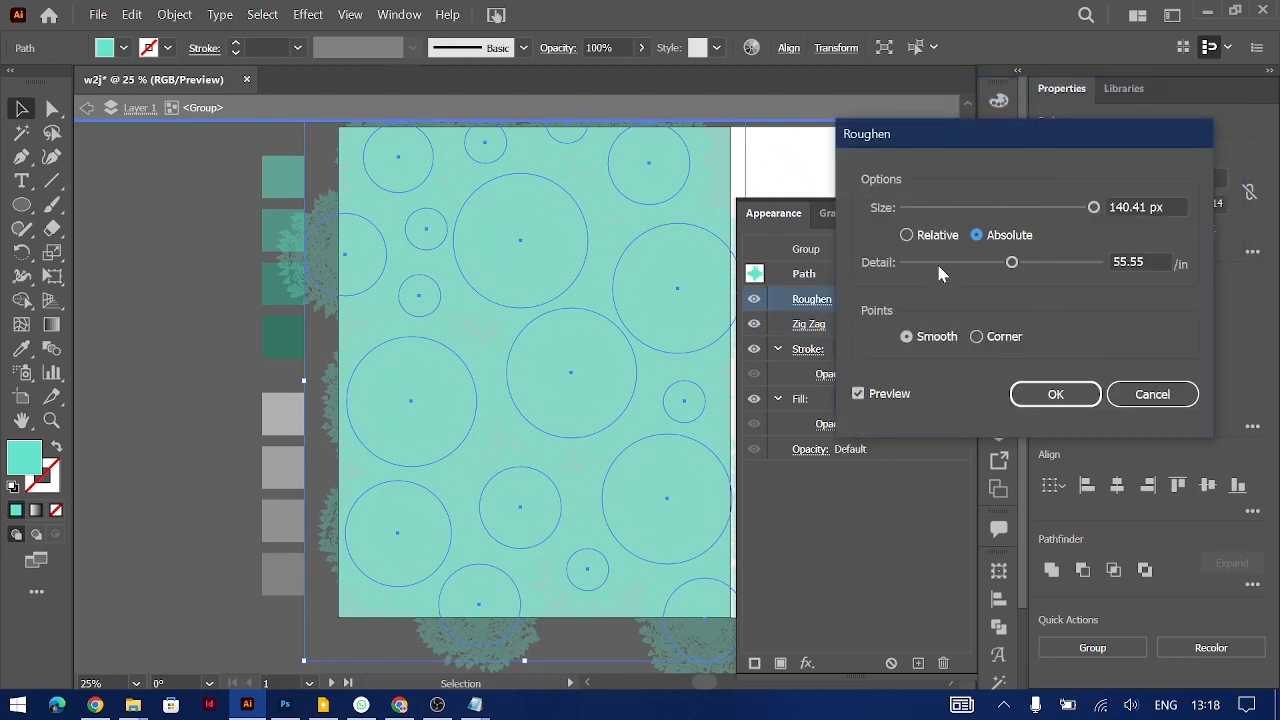
{"action": "left_click", "coordinate": [1168, 200]}
{"action": "key", "text": "shift"}
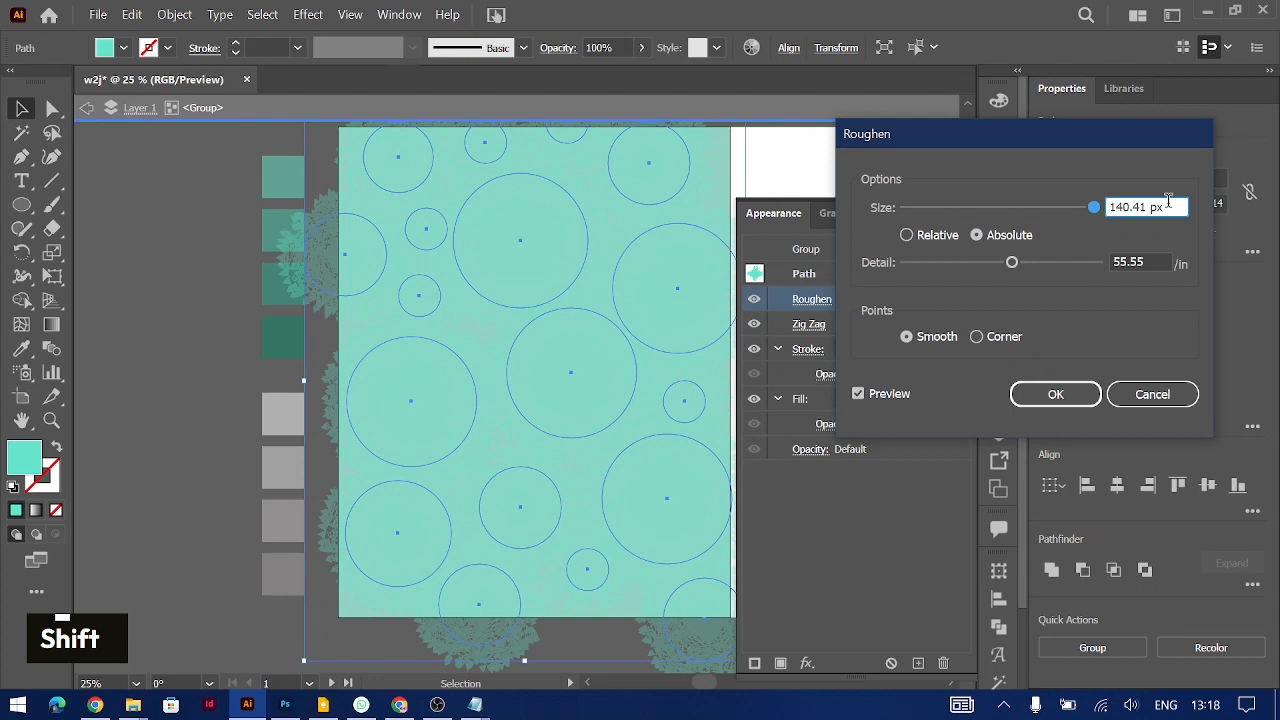
{"action": "key", "text": "shift+Down"}
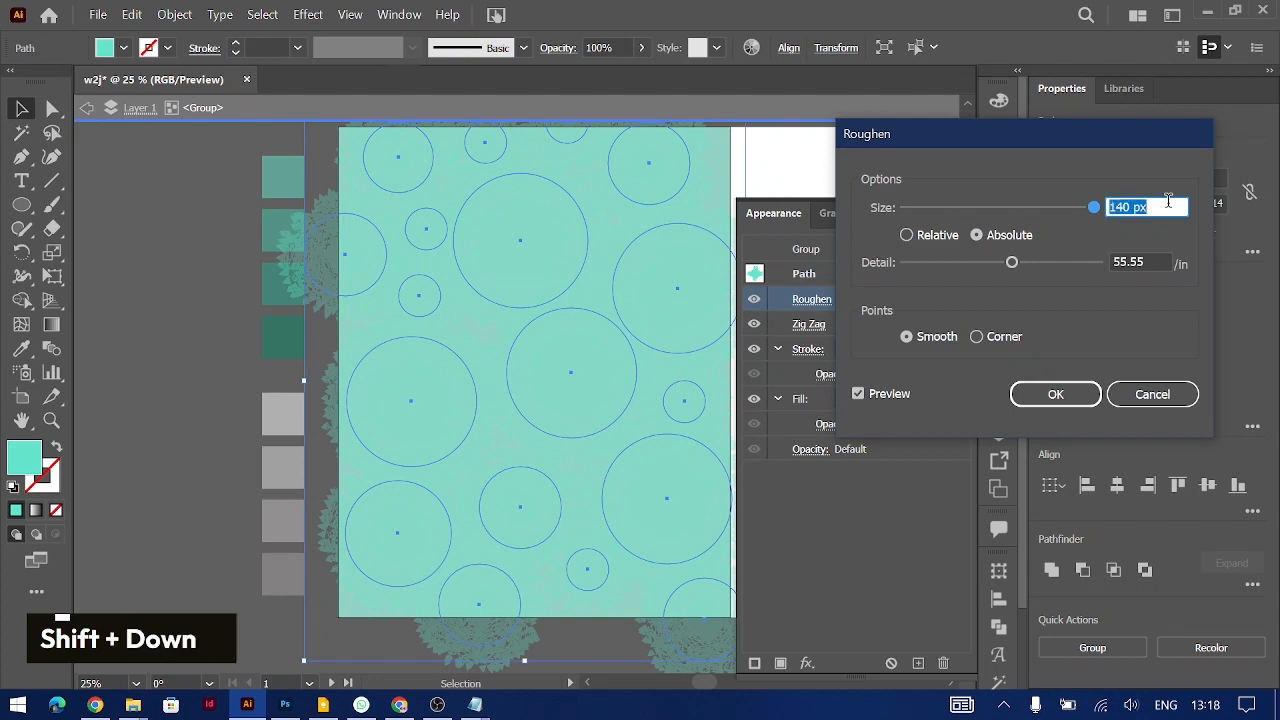
{"action": "key", "text": "shift"}
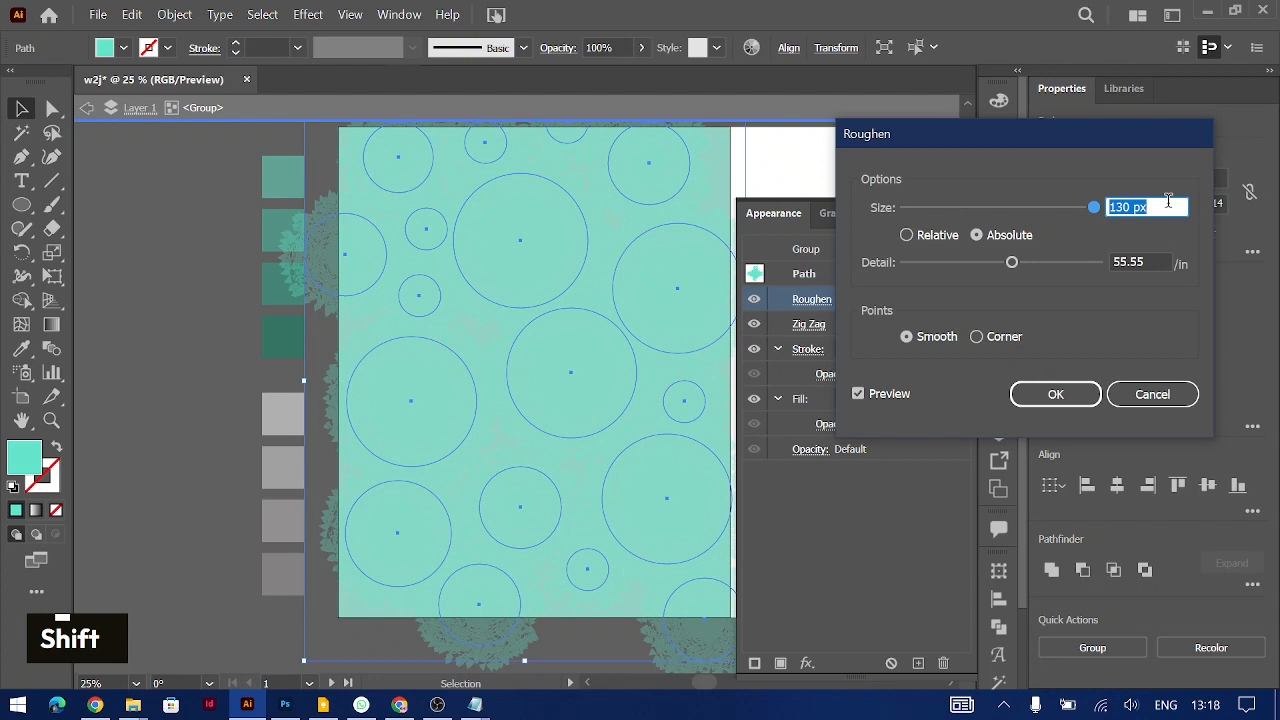
{"action": "key", "text": "shift+Down"}
{"action": "key", "text": "shift"}
{"action": "key", "text": "shift+Down"}
Set the Roughen effect's detail to 50 per inch, apply it and leave the group's isolation mode
{"action": "left_click", "coordinate": [1156, 258]}
{"action": "key", "text": "shift+Down"}
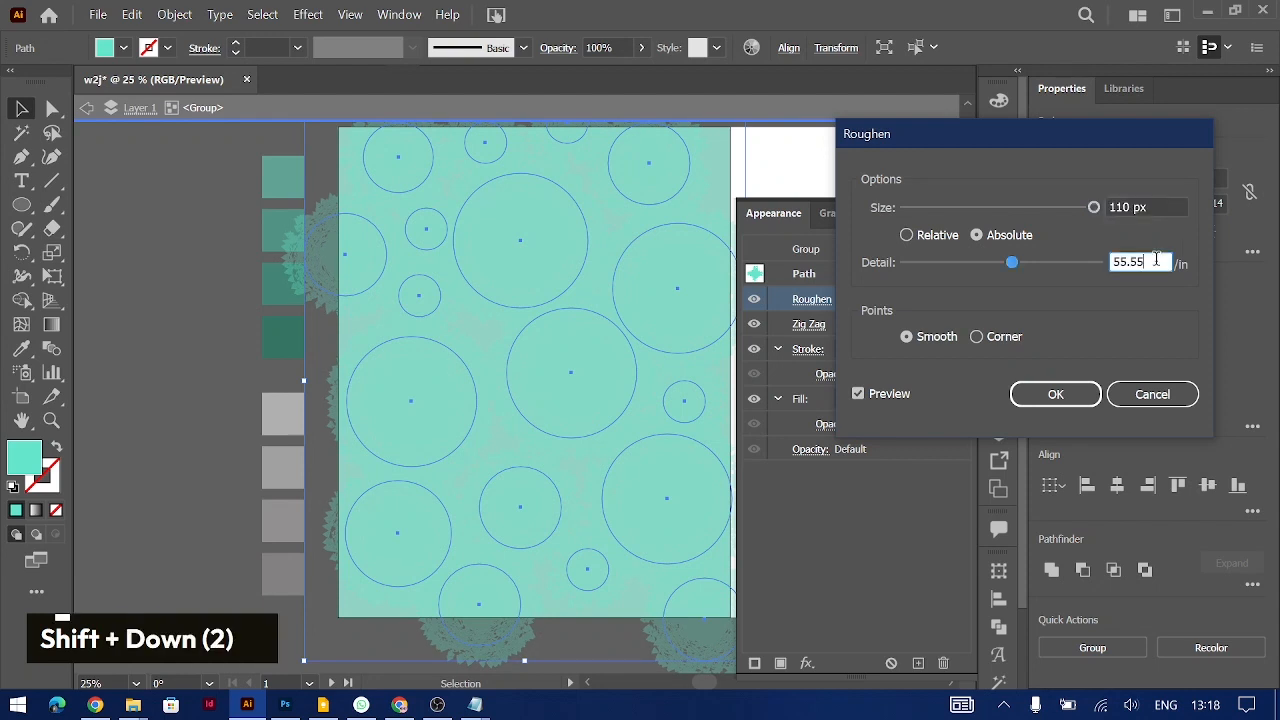
{"action": "key", "text": "shift+Down"}
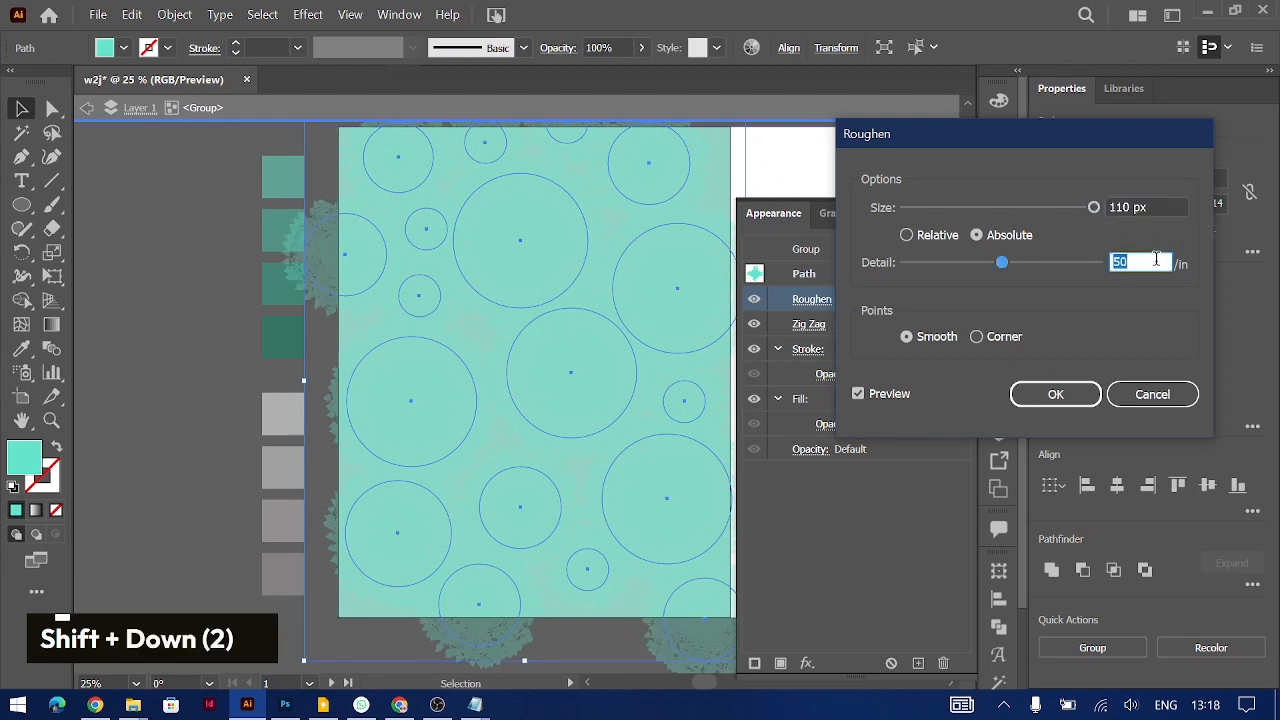
{"action": "left_click", "coordinate": [1055, 396]}
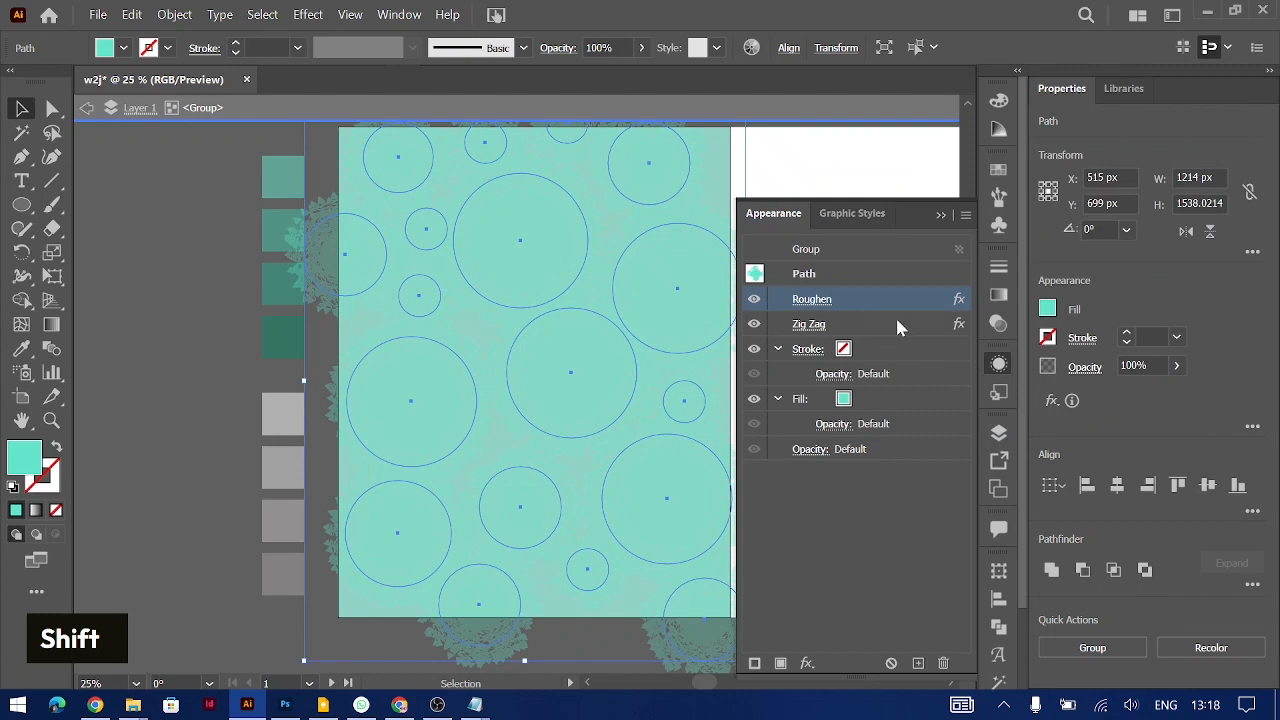
{"action": "double_click", "coordinate": [840, 190]}
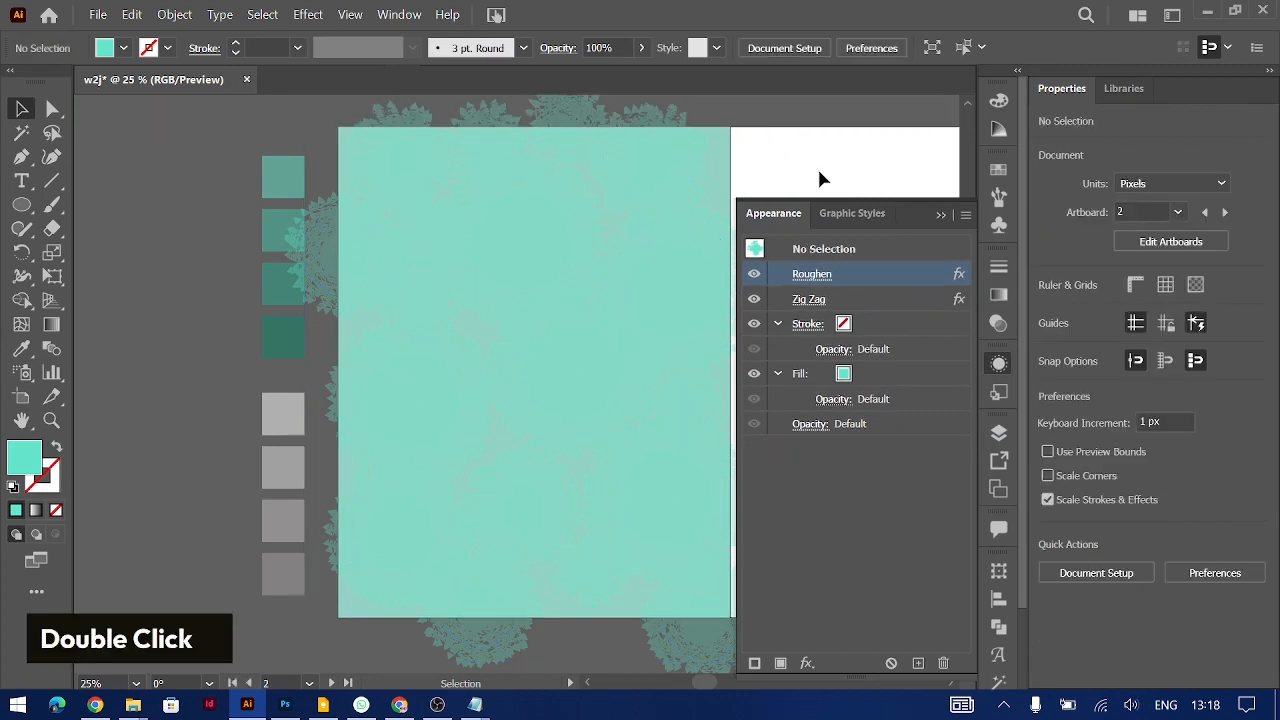
{"action": "left_click", "coordinate": [940, 214]}
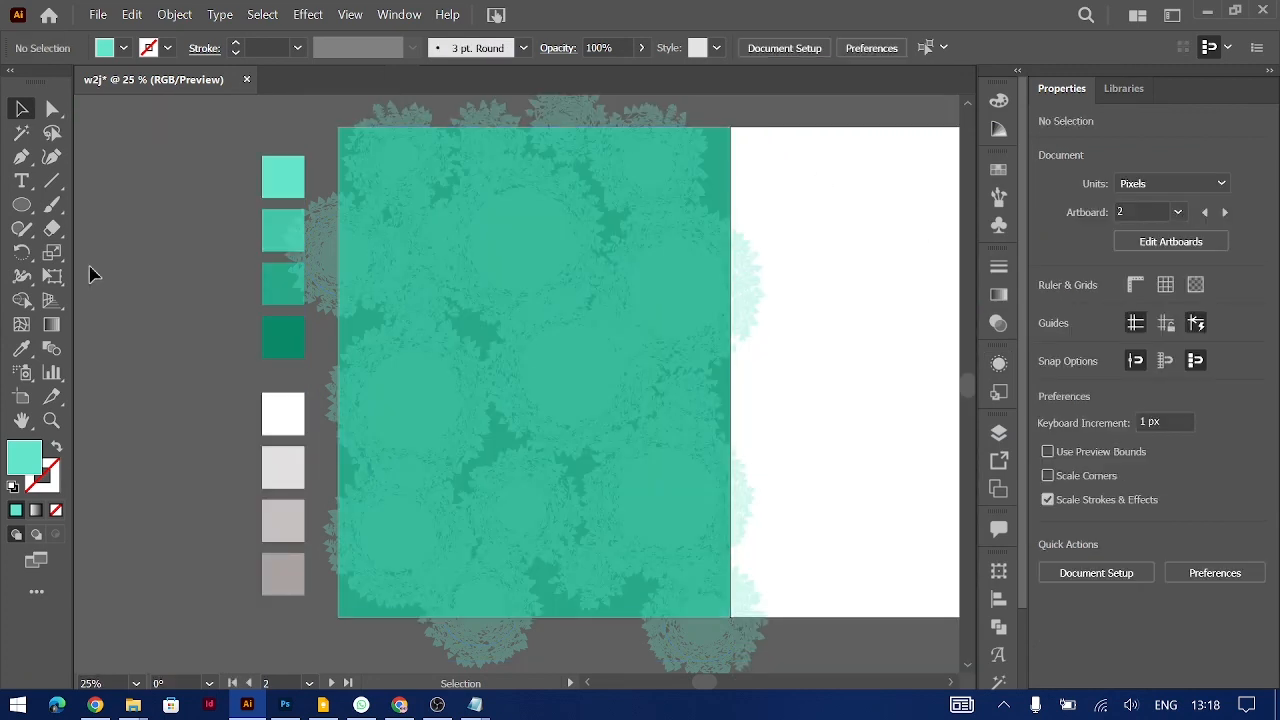
Draw a diagonal line spanning about 866 by 1124 px in the empty area beside the artwork, with a 65 pt stroke
{"action": "key", "text": "ctrl+minus"}
{"action": "key", "text": "ctrl+minus"}
{"action": "scroll", "coordinate": [486, 294], "scroll_direction": "left", "scroll_amount": 5}
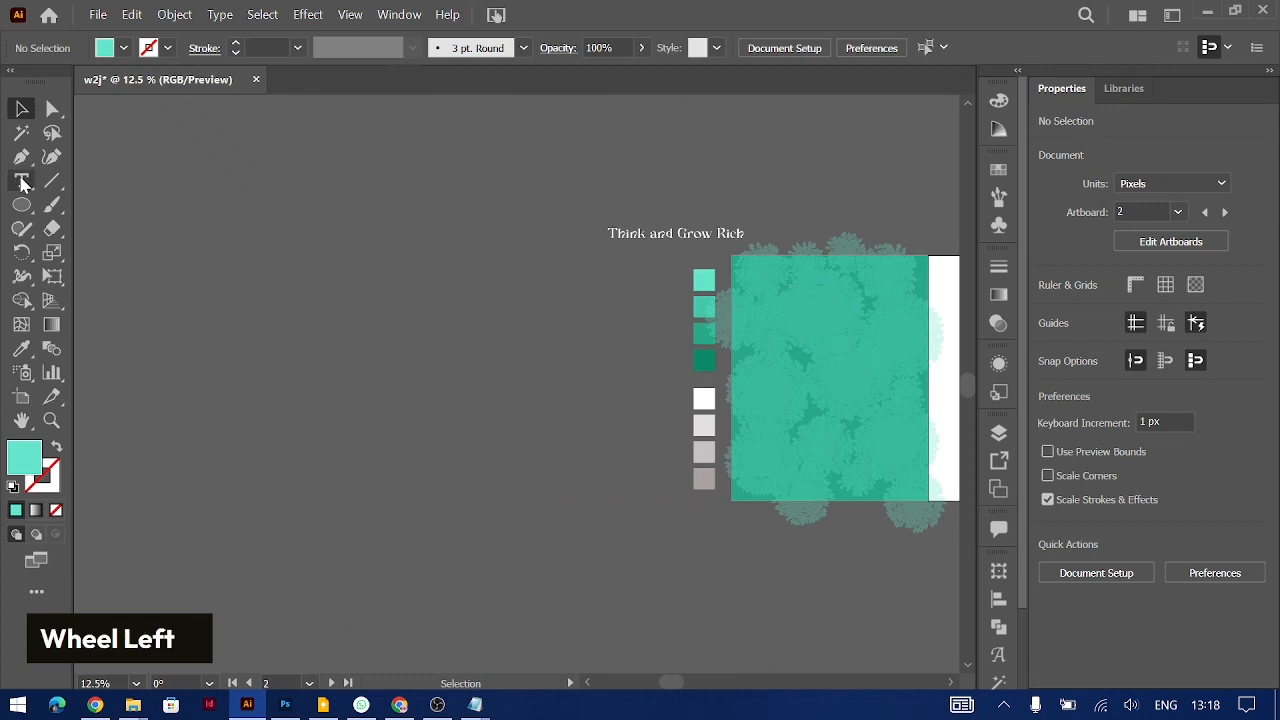
{"action": "left_click", "coordinate": [52, 181]}
{"action": "left_click_drag", "start_coordinate": [362, 388], "coordinate": [329, 367]}
{"action": "scroll", "coordinate": [1126, 338], "scroll_direction": "up", "scroll_amount": 20}
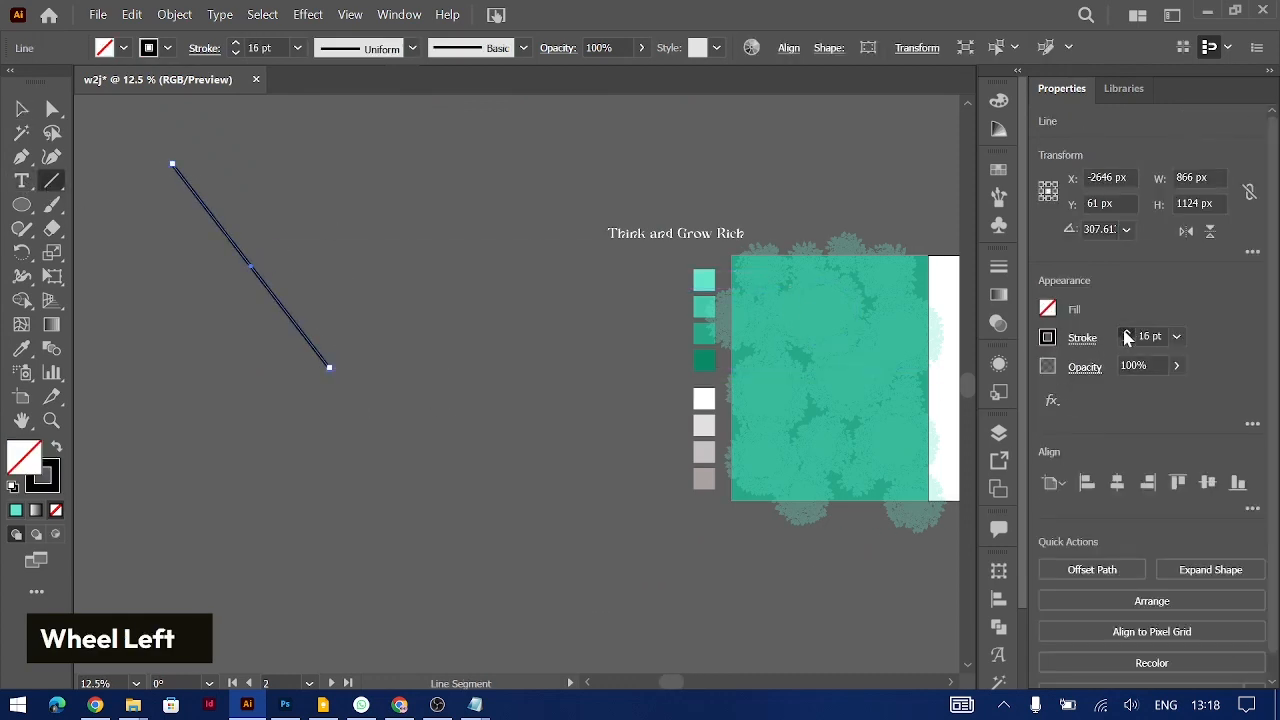
{"action": "scroll", "coordinate": [1126, 338], "scroll_direction": "up", "scroll_amount": 20}
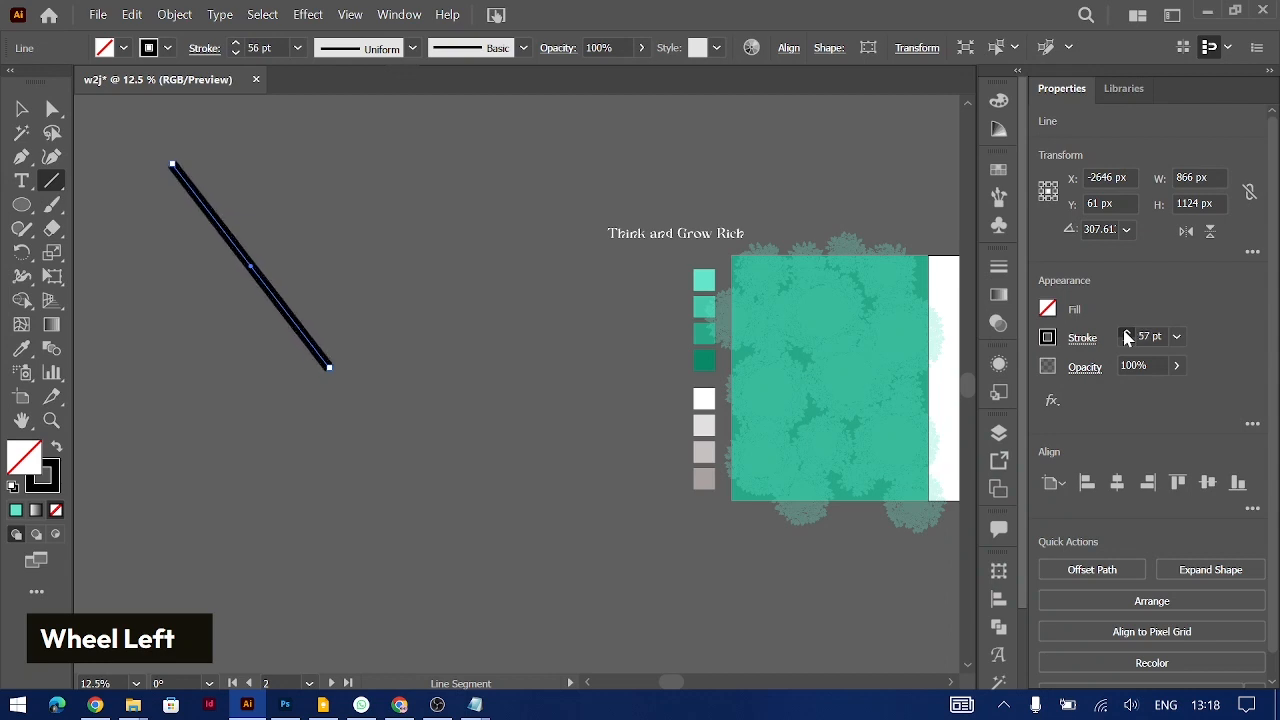
Apply the width profile that tapers at both ends to the diagonal line's stroke
{"action": "left_click", "coordinate": [1082, 340]}
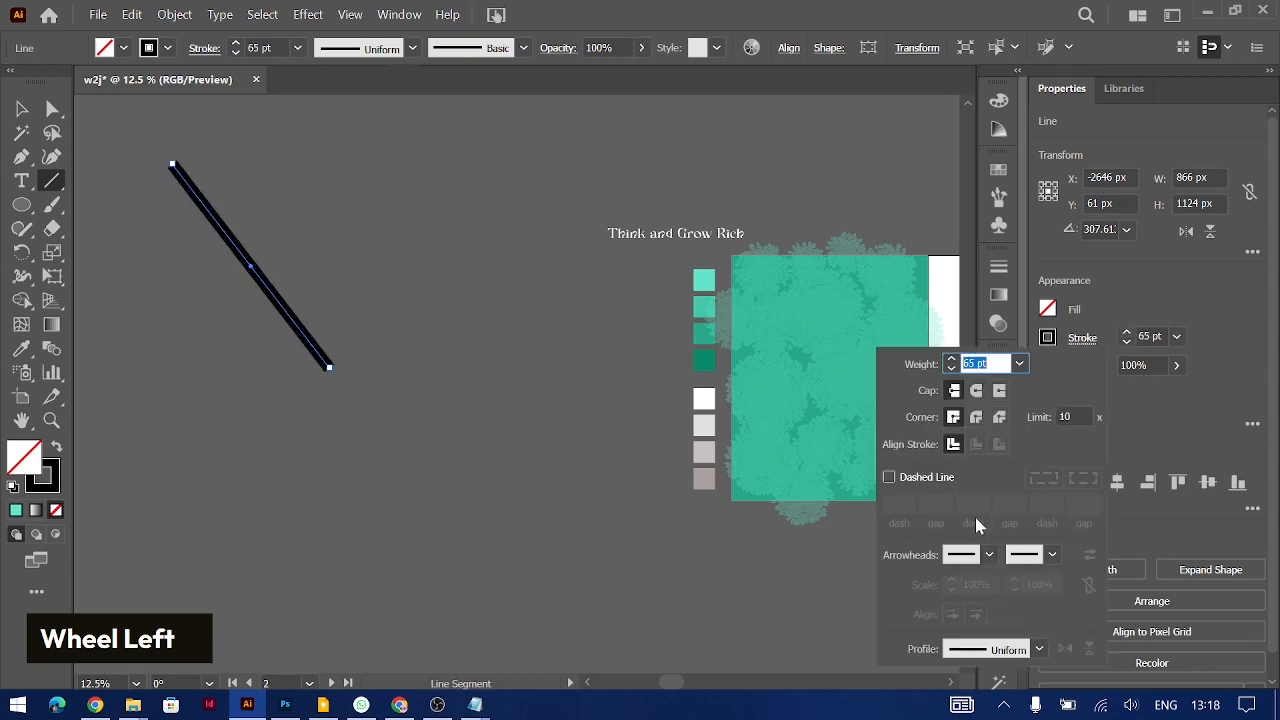
{"action": "left_click", "coordinate": [1036, 650]}
{"action": "left_click", "coordinate": [977, 578]}
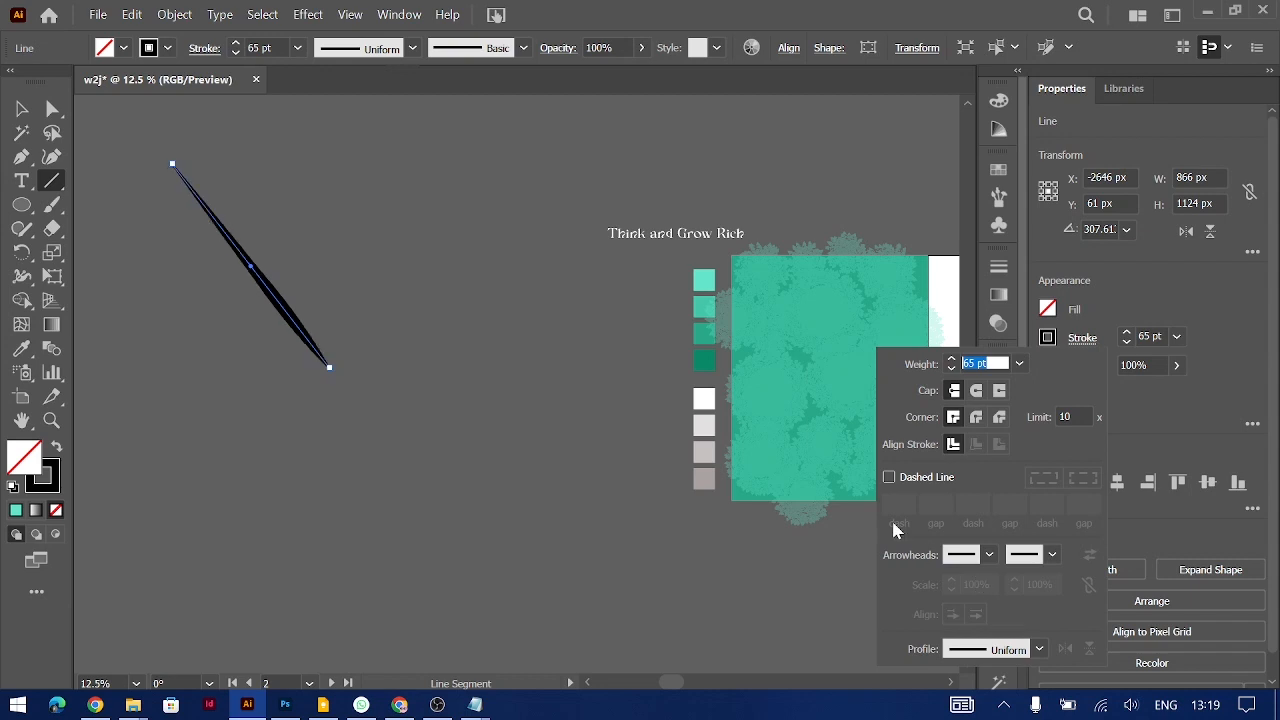
Widen the diagonal line's lower end to about 135 pt with the Width tool, forming a wedge that tapers to its upper end
{"action": "key", "text": "ctrl+equal"}
{"action": "key", "text": "ctrl+equal"}
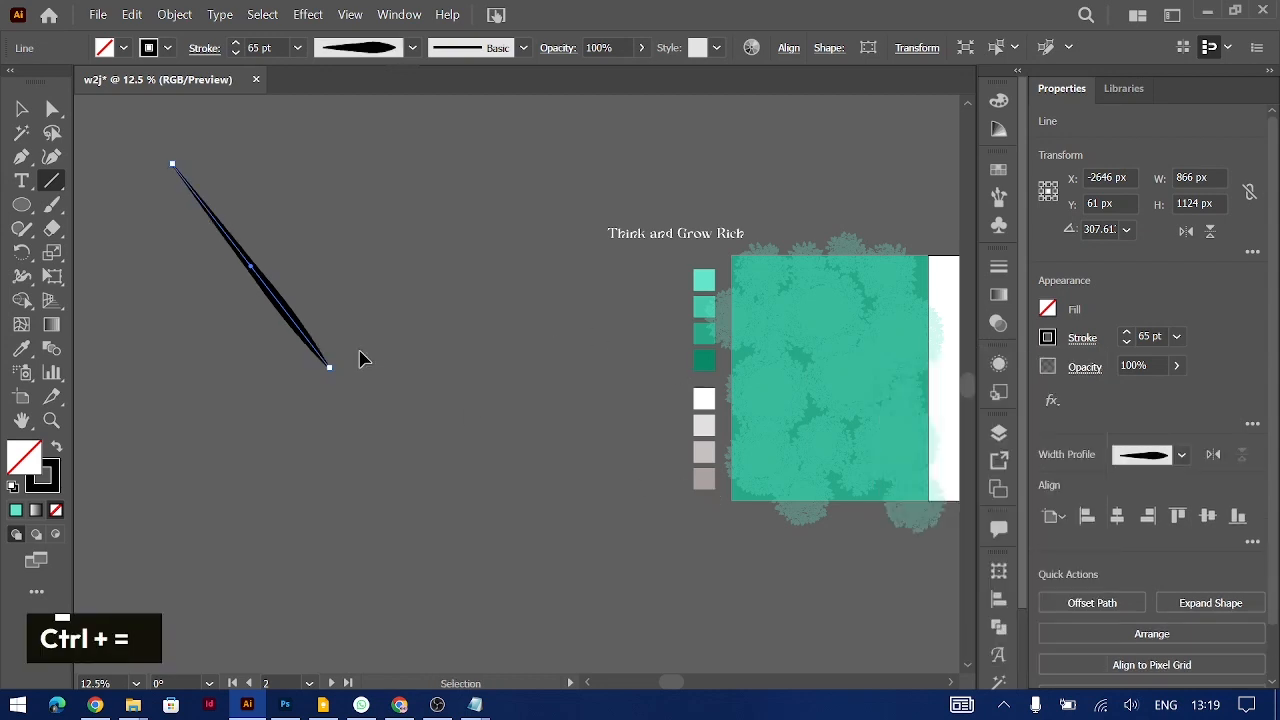
{"action": "scroll", "coordinate": [308, 349], "scroll_direction": "down", "scroll_amount": 1}
{"action": "scroll", "coordinate": [308, 349], "scroll_direction": "down", "scroll_amount": 1}
{"action": "scroll", "coordinate": [308, 349], "scroll_direction": "right", "scroll_amount": 1}
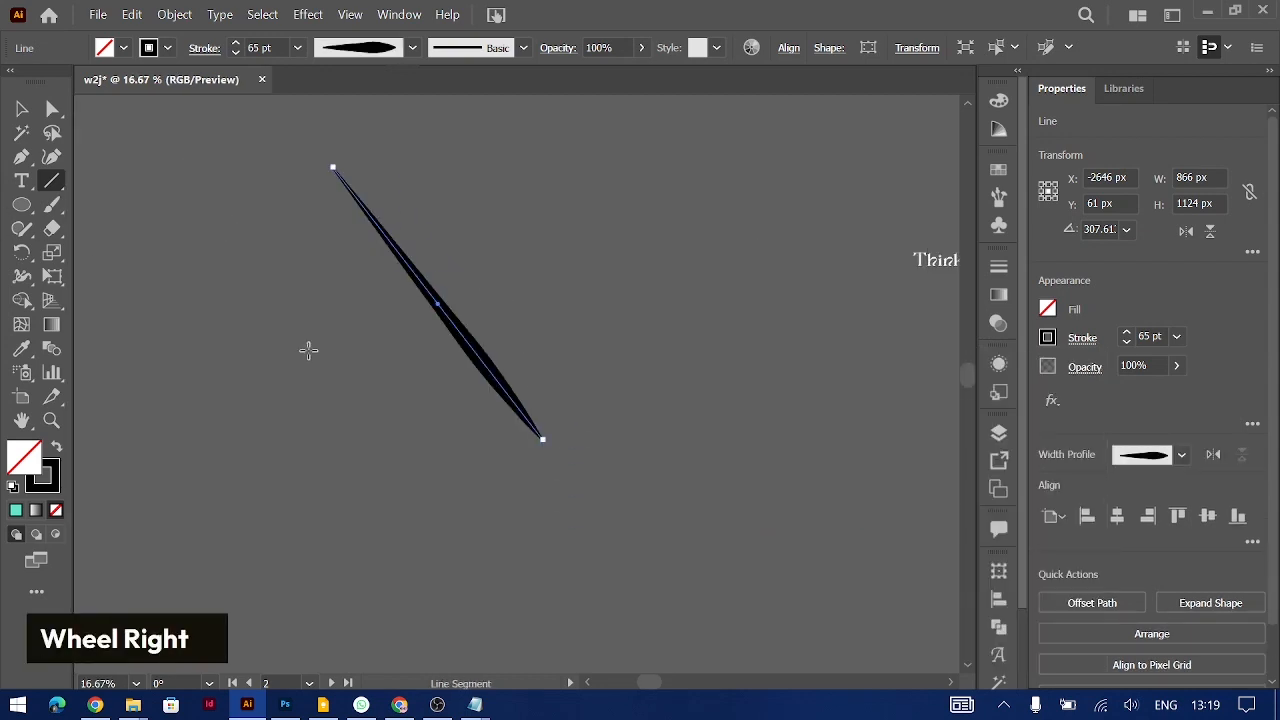
{"action": "scroll", "coordinate": [306, 349], "scroll_direction": "down", "scroll_amount": 2}
{"action": "key", "text": "shift+w"}
{"action": "left_click_drag", "start_coordinate": [542, 329], "coordinate": [551, 326]}
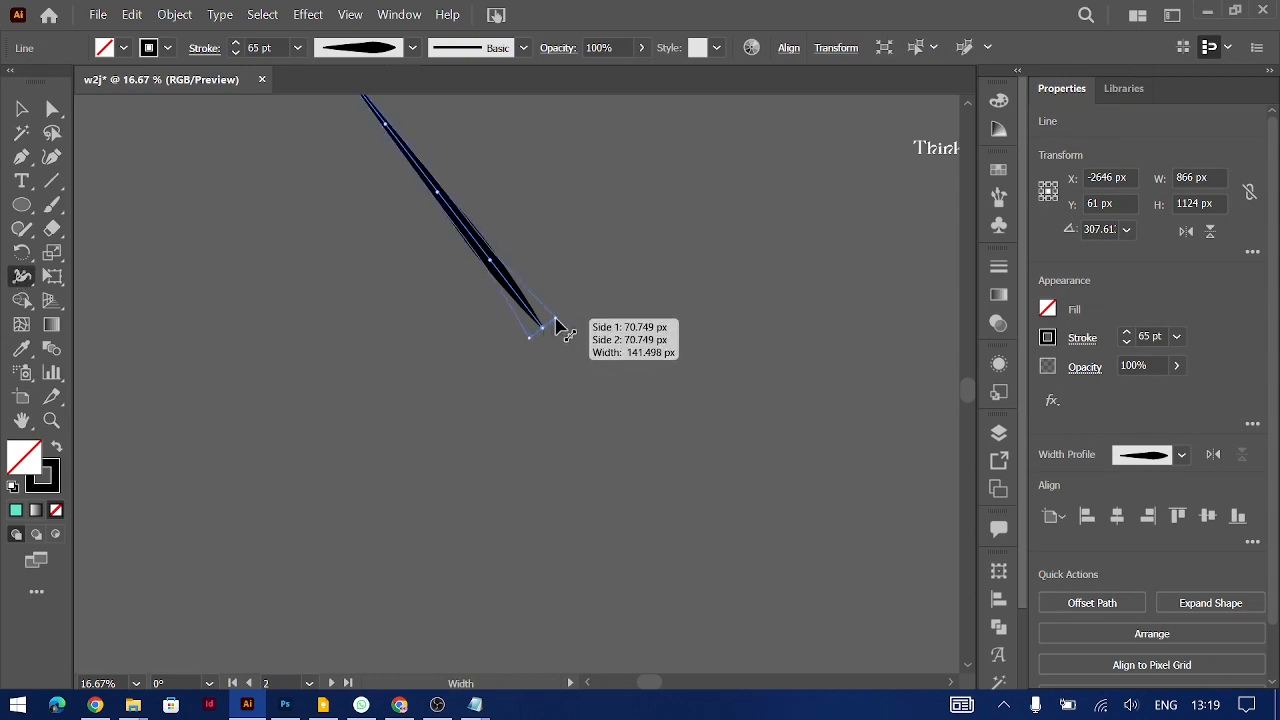
{"action": "key", "text": "ctrl+minus"}
{"action": "key", "text": "ctrl+minus"}
{"action": "key", "text": "ctrl+minus"}
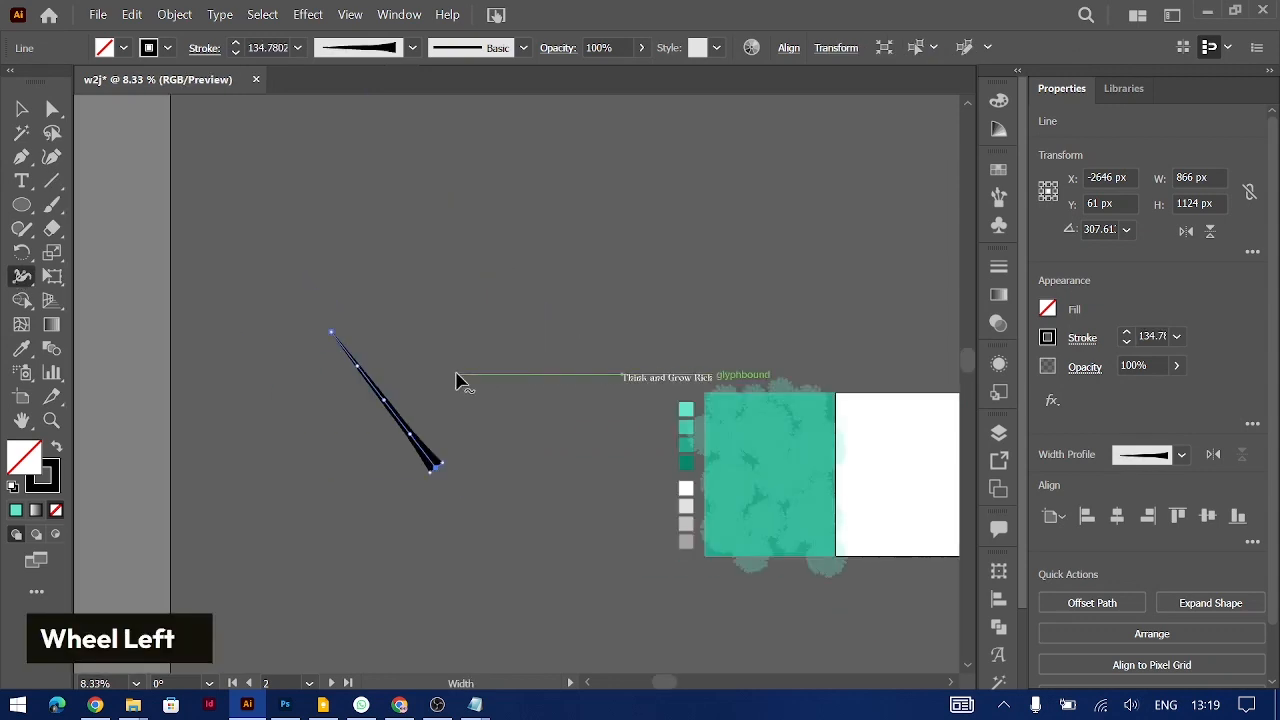
Reposition the tapered line and make it vertical, about 872 px tall, with its wide end at the bottom
{"action": "scroll", "coordinate": [457, 375], "scroll_direction": "left", "scroll_amount": 3}
{"action": "key", "text": "v"}
{"action": "left_click_drag", "start_coordinate": [549, 427], "coordinate": [638, 418]}
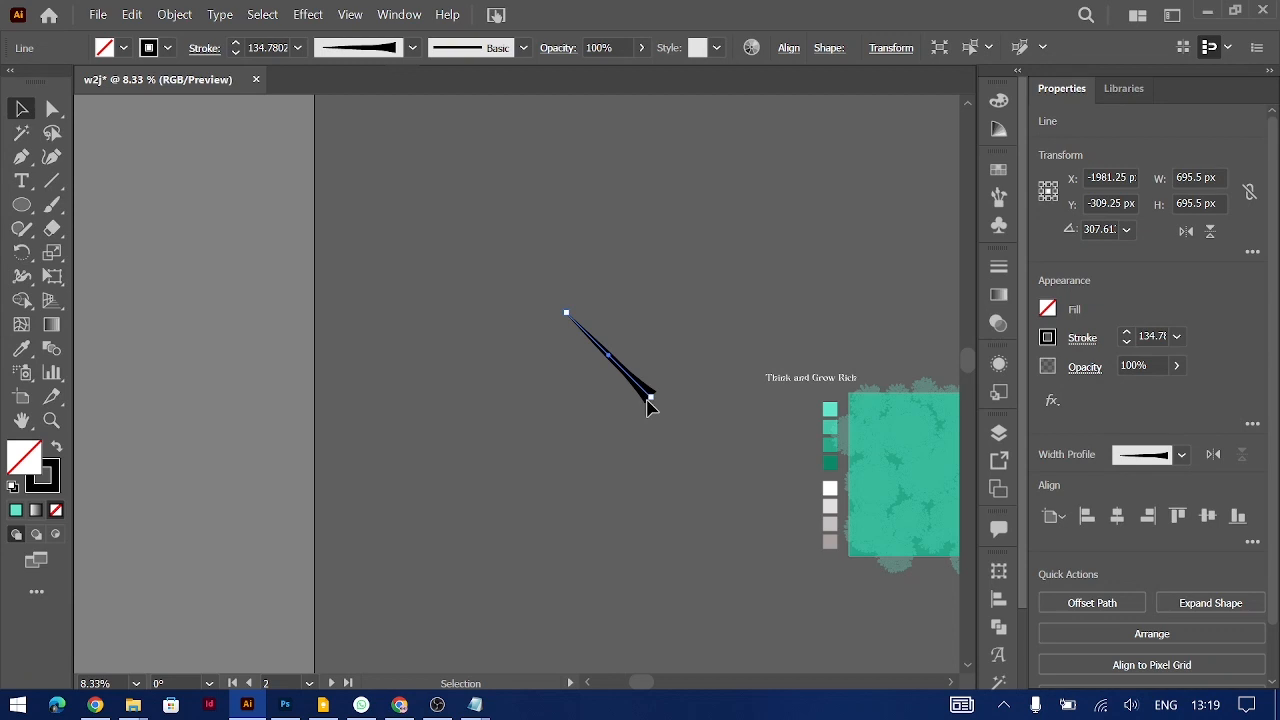
{"action": "left_click_drag", "start_coordinate": [651, 402], "coordinate": [568, 425]}
Rotate a copy of the tapered line by 15° around a point just above its narrow end
{"action": "key", "text": "r"}
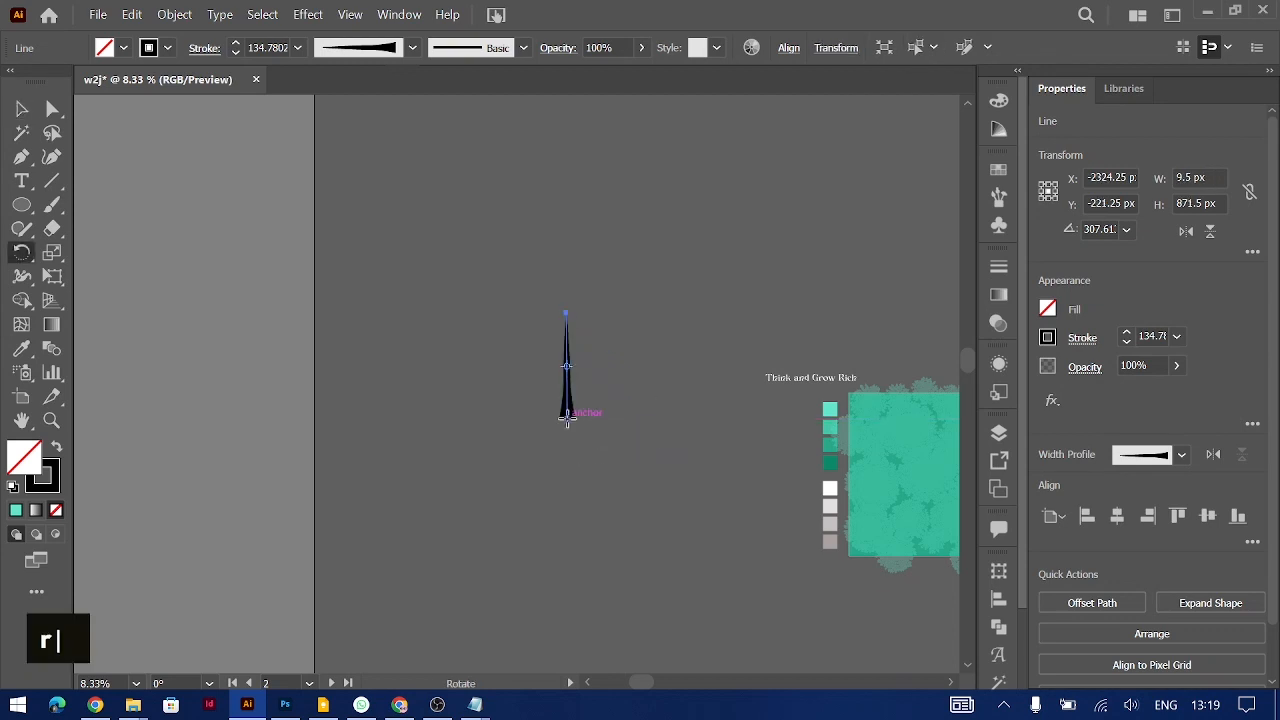
{"action": "left_click", "coordinate": [566, 292], "text": "alt"}
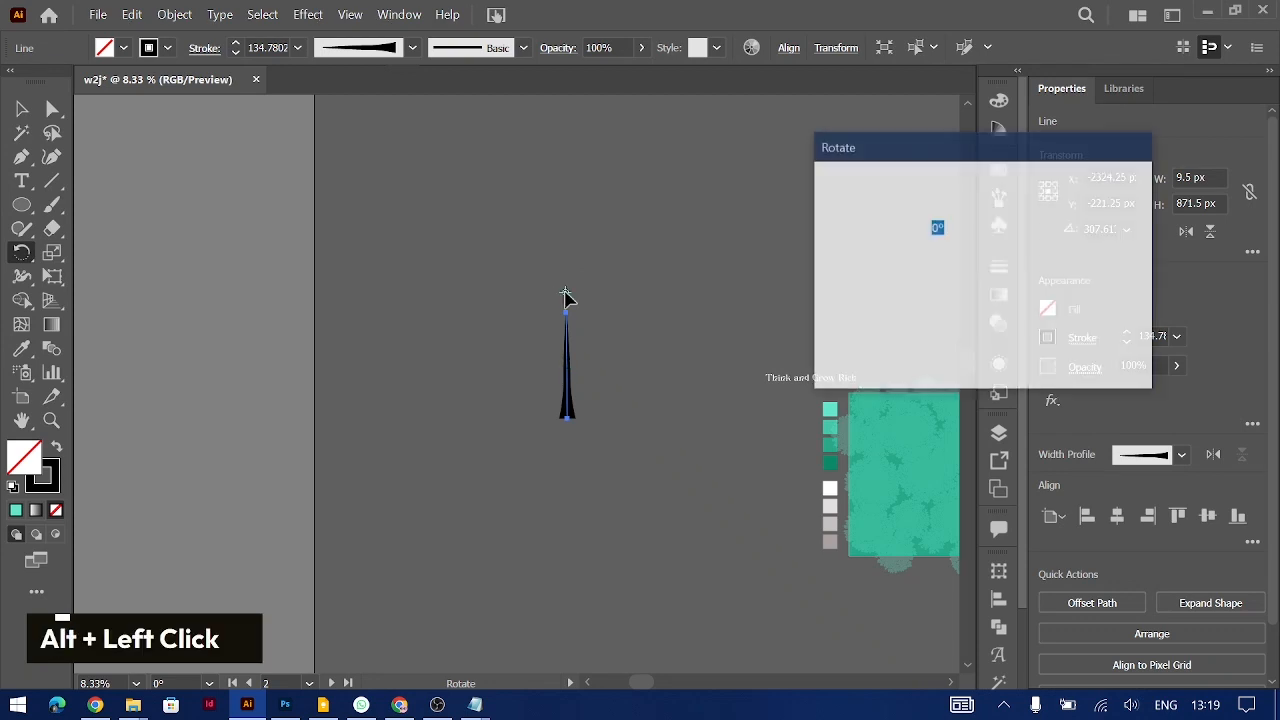
{"action": "type", "text": "15"}
{"action": "key", "text": "Tab"}
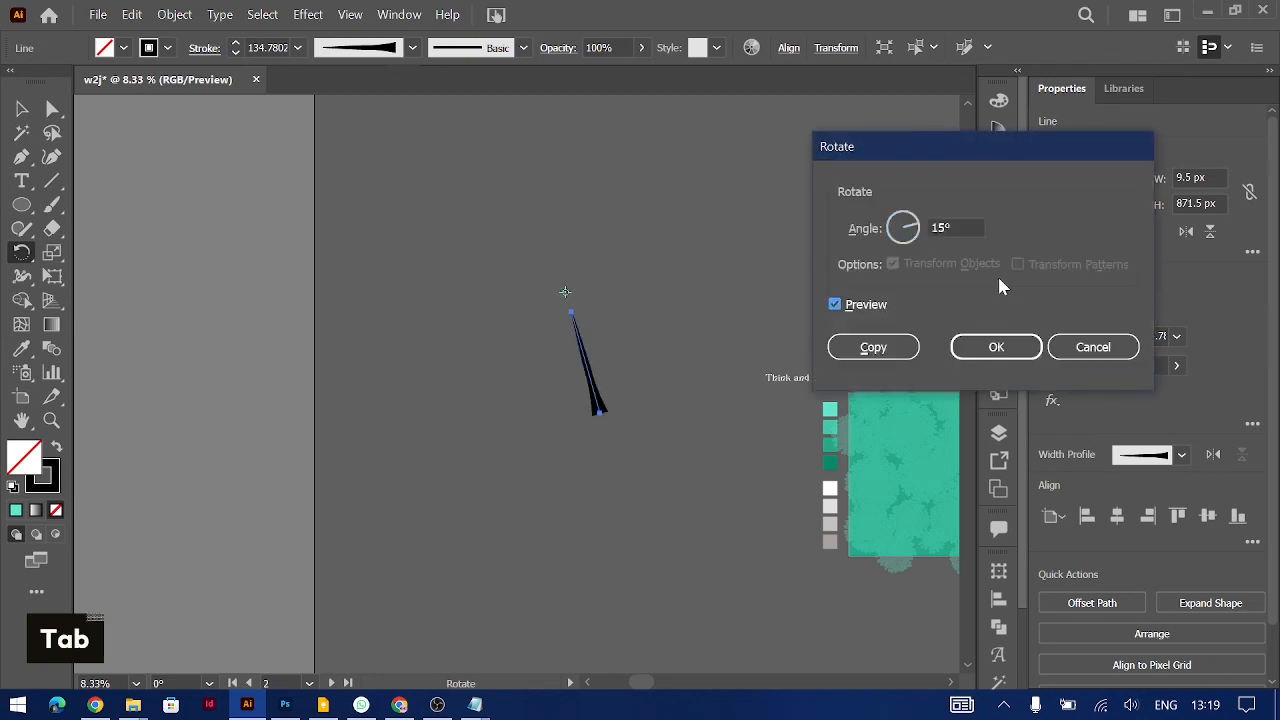
{"action": "left_click", "coordinate": [873, 347]}
Repeat the 15° rotated copy until the rays form a full circle, removing the surplus copy
{"action": "key", "text": "ctrl+d"}
{"action": "key", "text": "ctrl+d"}
{"action": "key", "text": "ctrl+d"}
{"action": "key", "text": "ctrl+d"}
{"action": "key", "text": "ctrl+d"}
{"action": "key", "text": "ctrl+d"}
{"action": "key", "text": "ctrl+d"}
{"action": "key", "text": "ctrl+d"}
{"action": "key", "text": "ctrl+d"}
{"action": "key", "text": "ctrl+d"}
{"action": "key", "text": "ctrl+d"}
{"action": "key", "text": "ctrl+d"}
{"action": "key", "text": "ctrl+d"}
{"action": "key", "text": "ctrl+d"}
{"action": "key", "text": "ctrl+d"}
{"action": "key", "text": "ctrl+d"}
{"action": "key", "text": "ctrl+d"}
{"action": "key", "text": "ctrl+d"}
{"action": "key", "text": "ctrl+d"}
{"action": "key", "text": "ctrl+d"}
{"action": "key", "text": "ctrl+d"}
{"action": "key", "text": "ctrl+d"}
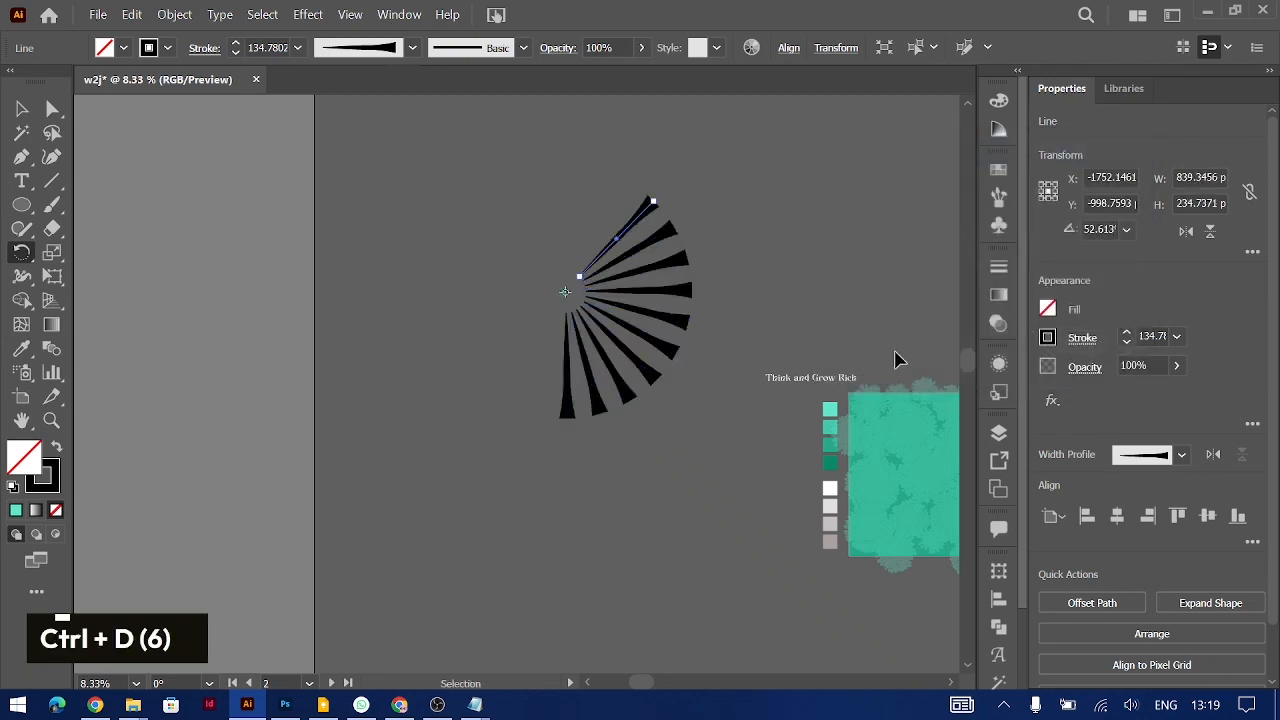
{"action": "key", "text": "ctrl+z"}
Select all the rays of the circle and group them into one sunburst
{"action": "left_click", "coordinate": [20, 110]}
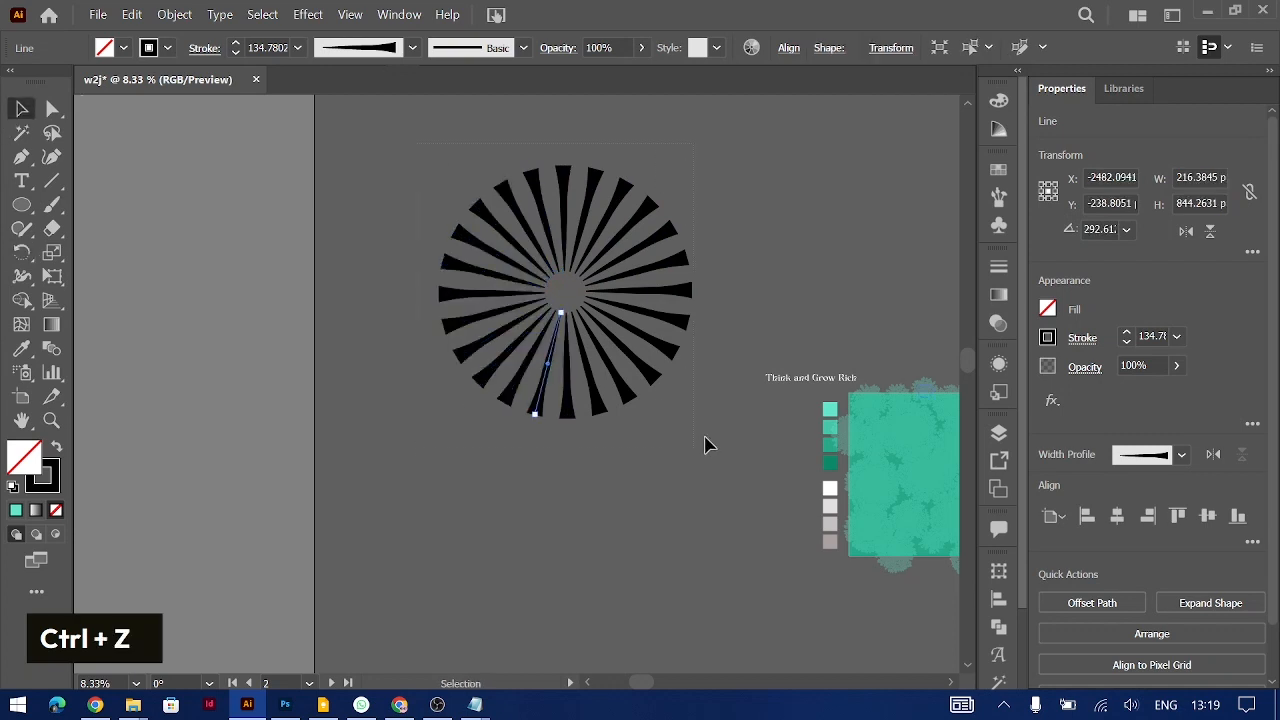
{"action": "left_click_drag", "start_coordinate": [706, 443], "coordinate": [498, 205]}
{"action": "key", "text": "ctrl+g"}
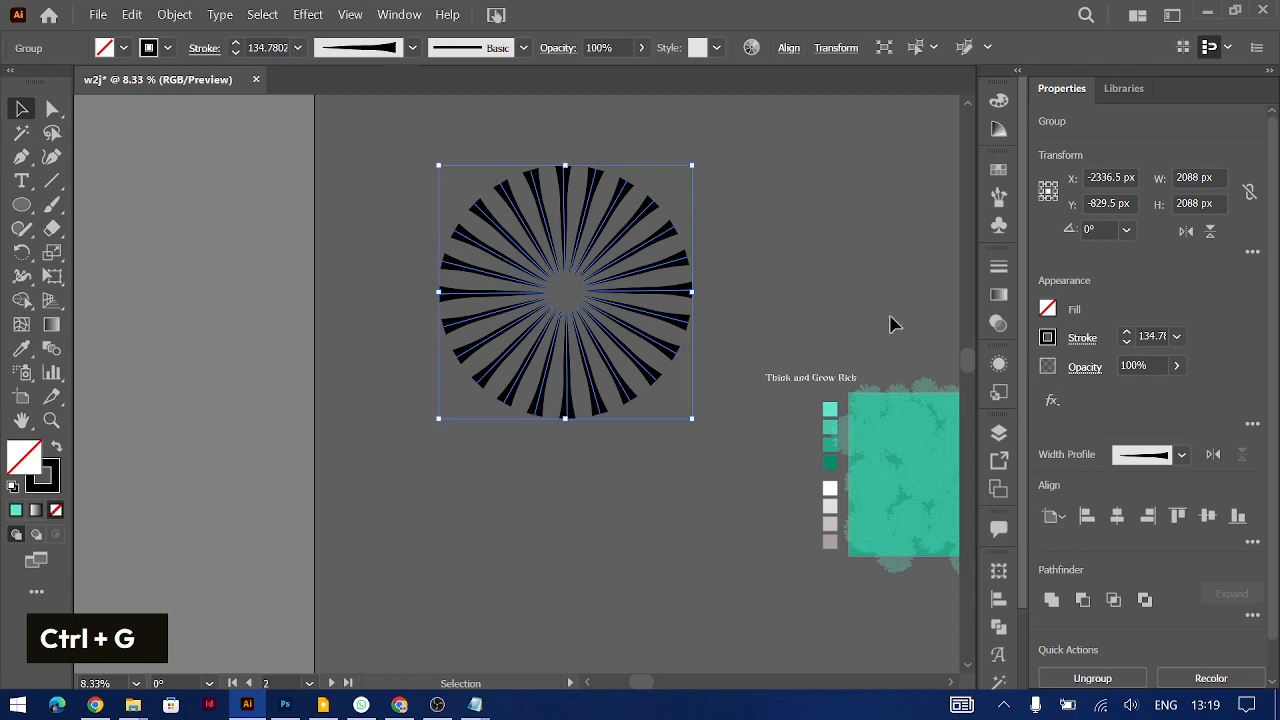
Add a fill to the sunburst group, swap its fill and stroke, and change the fill to a radial gradient
{"action": "left_click", "coordinate": [998, 364]}
{"action": "left_click", "coordinate": [781, 664]}
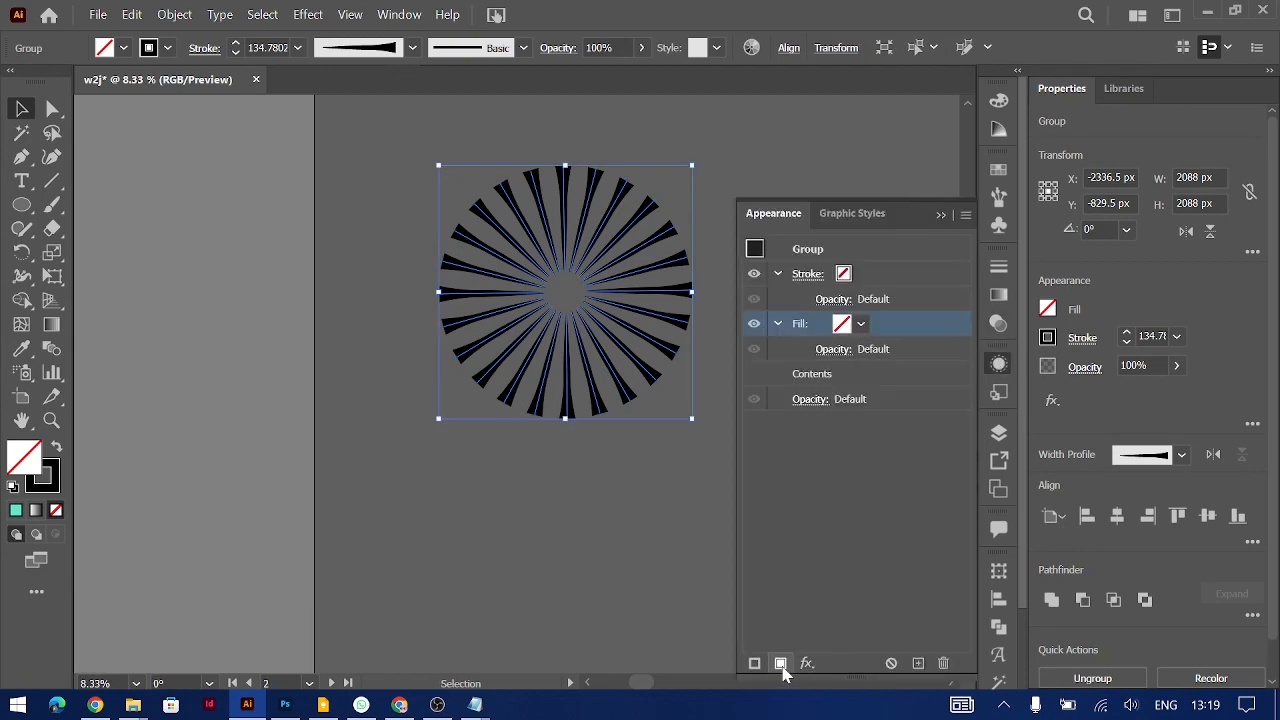
{"action": "key", "text": "shift+x"}
{"action": "left_click", "coordinate": [999, 295]}
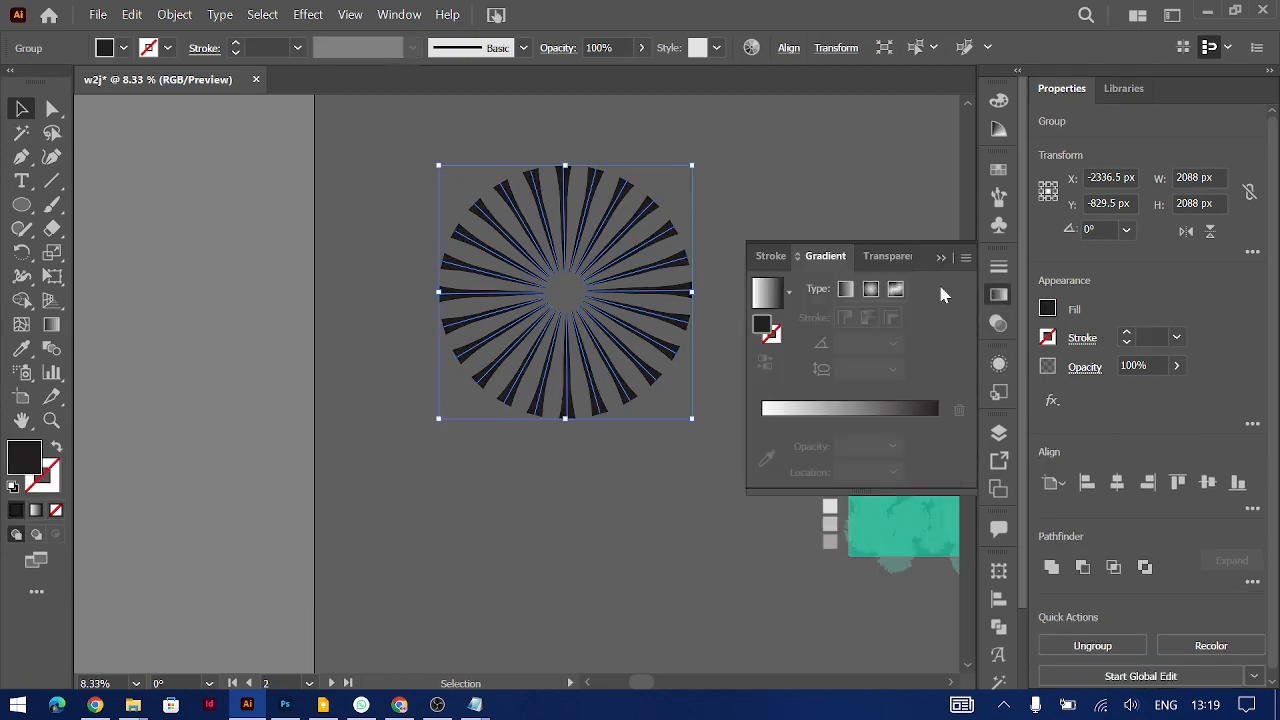
{"action": "key", "text": "period"}
Color the gradient's inner stop with the lightest green swatch and its outer stop with the darkest green swatch
{"action": "scroll", "coordinate": [600, 450], "scroll_direction": "right", "scroll_amount": 5}
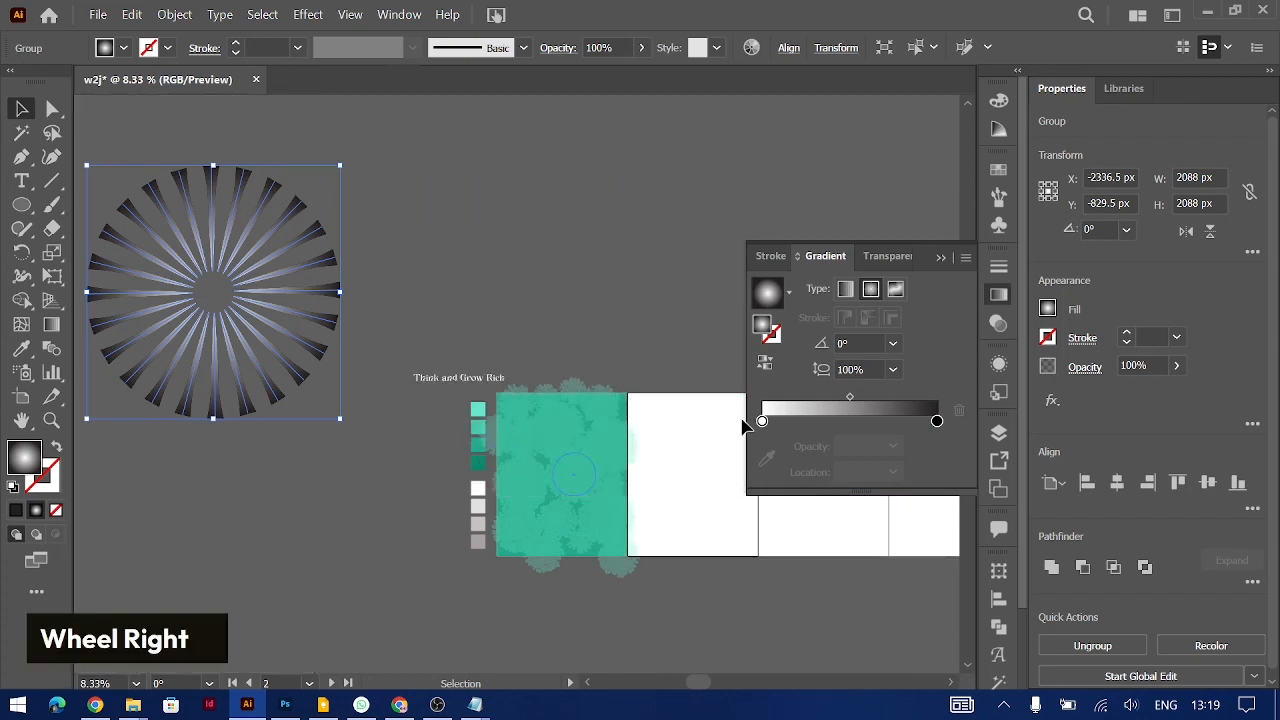
{"action": "left_click", "coordinate": [762, 421]}
{"action": "left_click", "coordinate": [767, 458]}
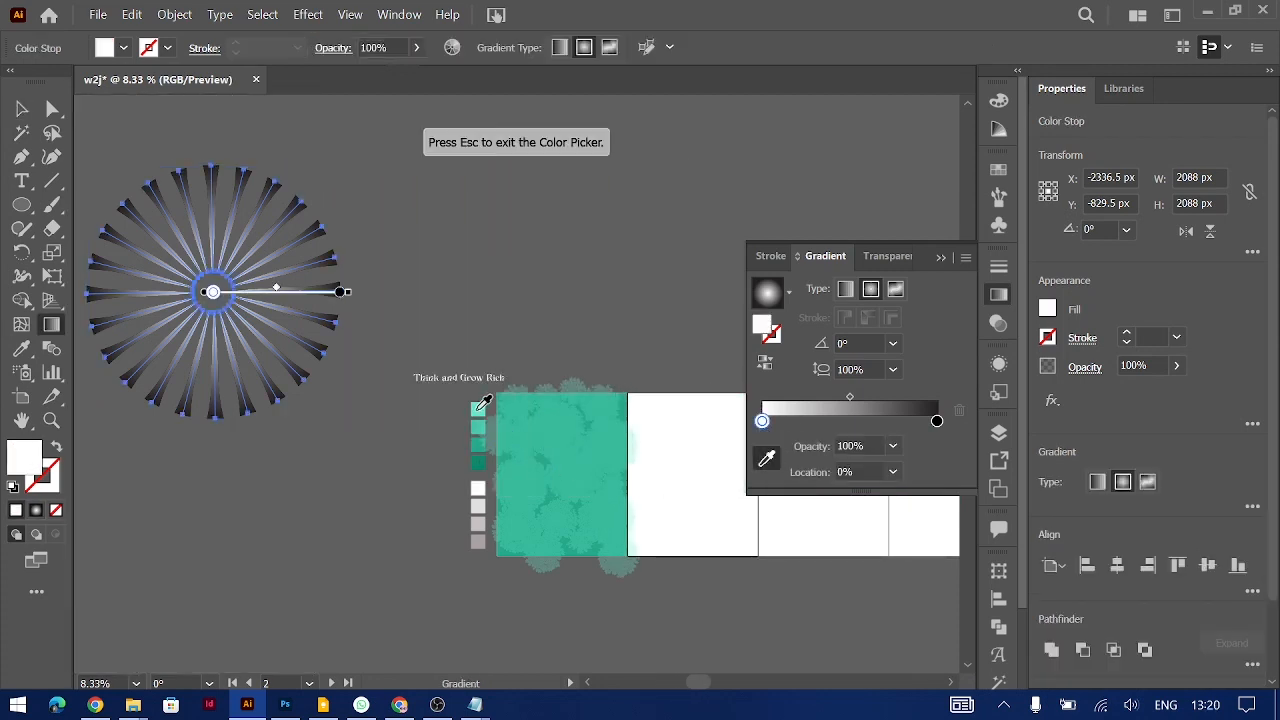
{"action": "left_click", "coordinate": [478, 409]}
{"action": "left_click", "coordinate": [936, 421]}
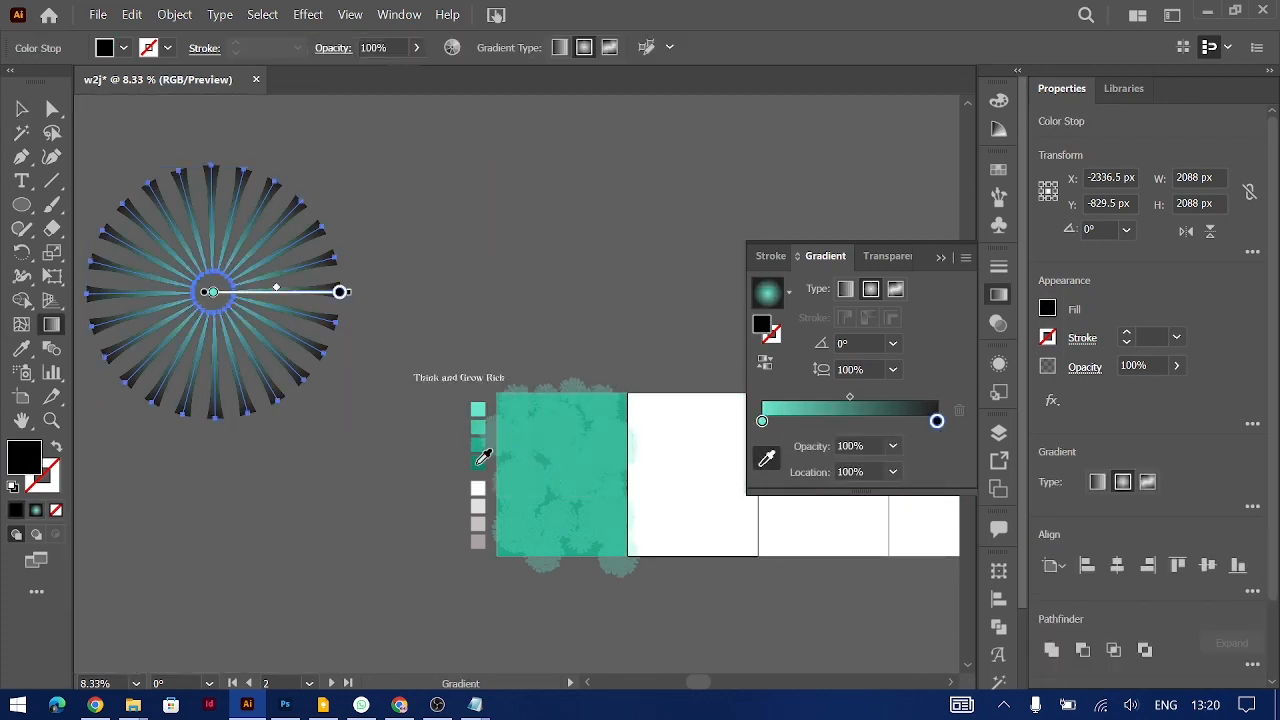
{"action": "left_click", "coordinate": [478, 462]}
Move the sunburst over the green artboard, scale it to about 1697 px wide and center it there
{"action": "left_click", "coordinate": [21, 108]}
{"action": "left_click_drag", "start_coordinate": [262, 255], "coordinate": [614, 443]}
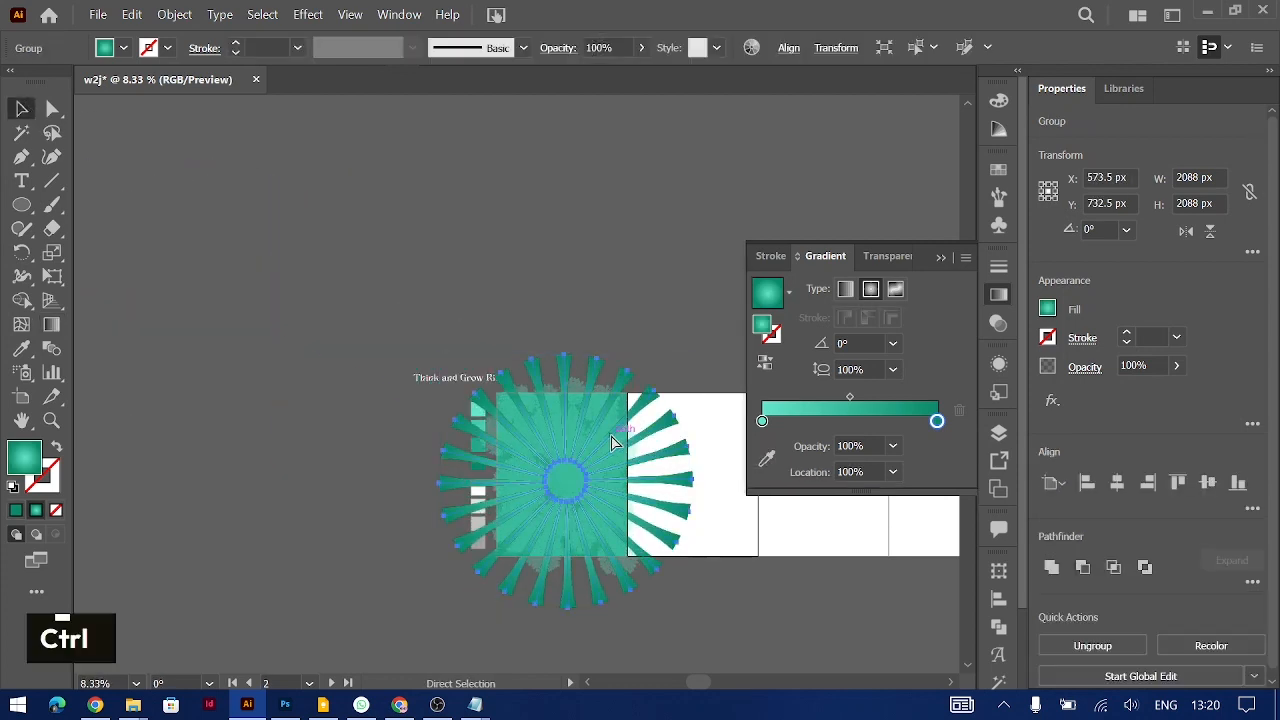
{"action": "key", "text": "ctrl+equal"}
{"action": "key", "text": "ctrl+equal"}
{"action": "left_click_drag", "start_coordinate": [766, 630], "coordinate": [724, 607]}
{"action": "left_click_drag", "start_coordinate": [689, 485], "coordinate": [680, 485]}
Try the Soft Light, Overlay and Screen blending modes on the sunburst group and set it to Lighten
{"action": "left_click", "coordinate": [1085, 367]}
{"action": "left_click", "coordinate": [944, 404]}
{"action": "left_click", "coordinate": [928, 217]}
{"action": "left_click", "coordinate": [936, 405]}
{"action": "left_click", "coordinate": [921, 196]}
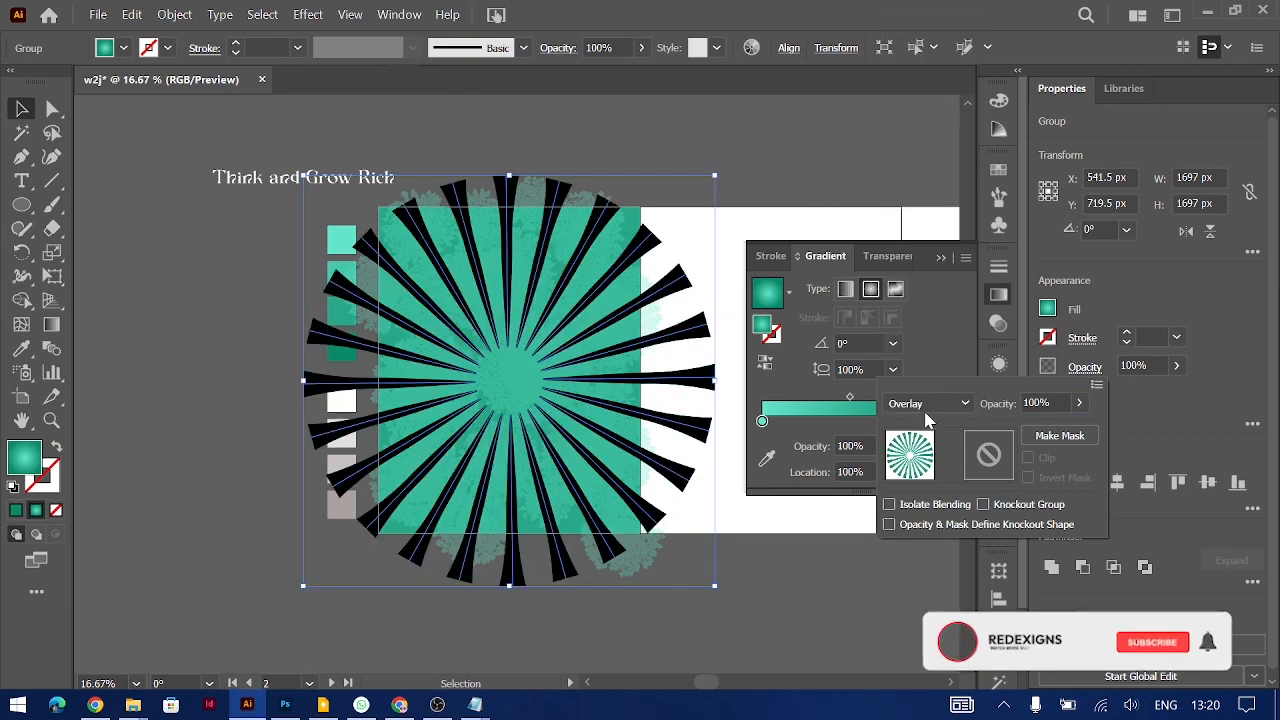
{"action": "left_click", "coordinate": [930, 404]}
{"action": "left_click", "coordinate": [922, 147]}
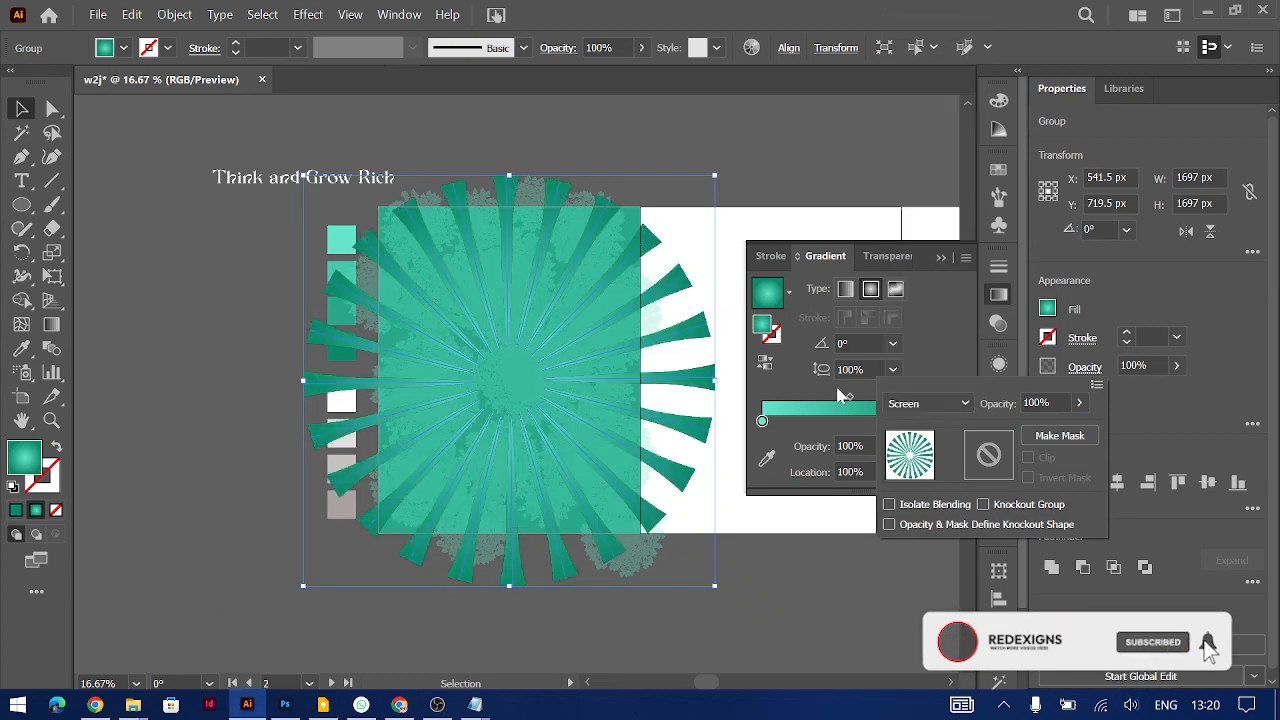
{"action": "left_click", "coordinate": [921, 403]}
{"action": "left_click", "coordinate": [937, 124]}
{"action": "left_click", "coordinate": [789, 189]}
{"action": "left_click", "coordinate": [789, 189]}
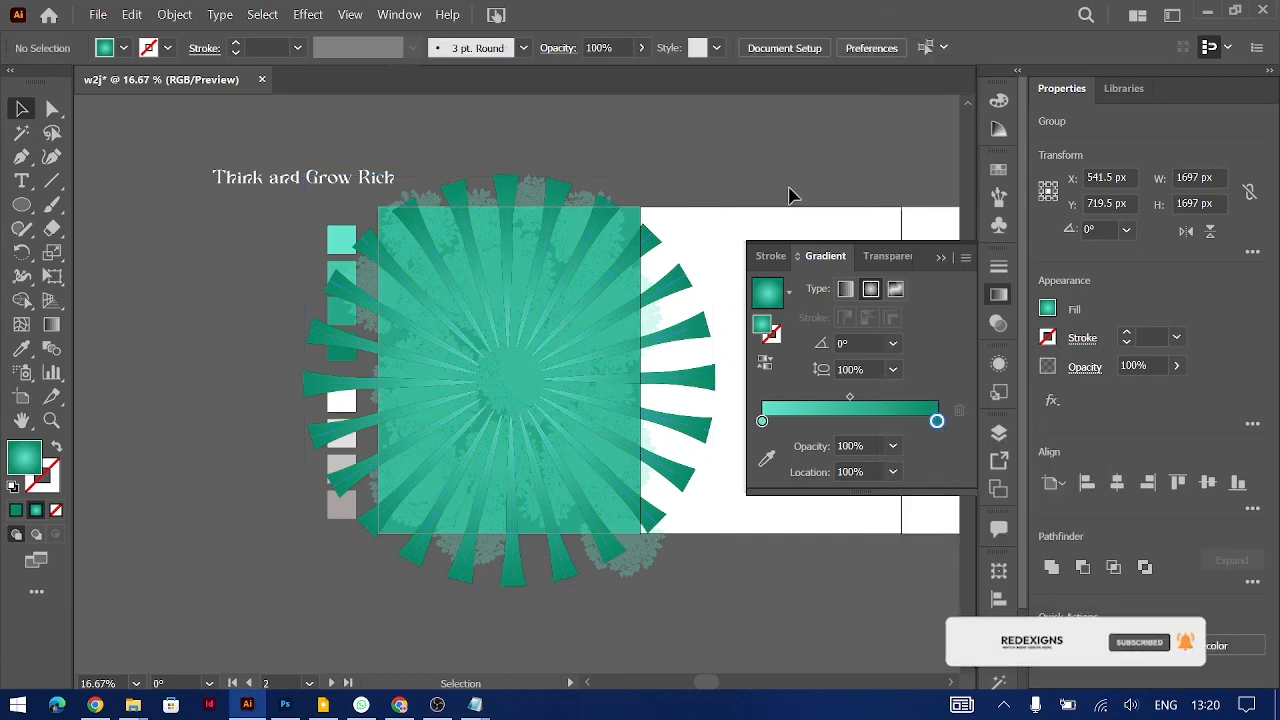
Set the opacity of the outer stop in the sunburst's gradient to 30%
{"action": "left_click", "coordinate": [683, 341]}
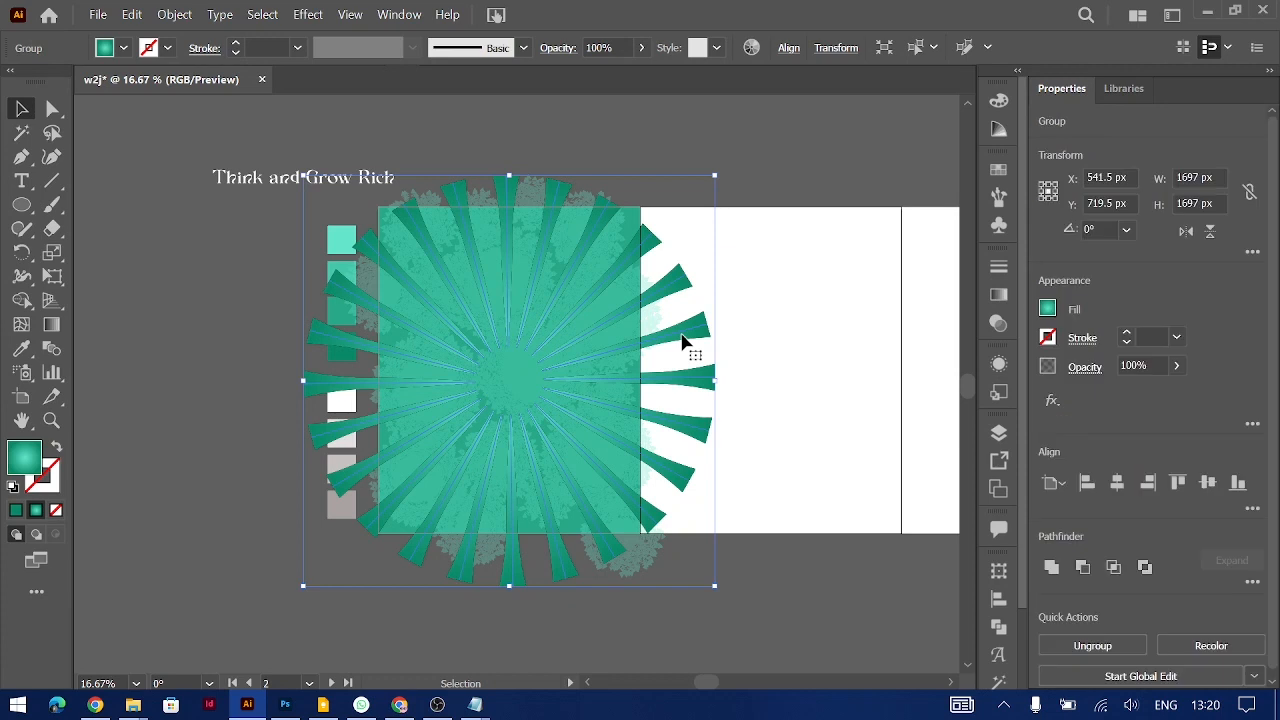
{"action": "key", "text": "ctrl+equal"}
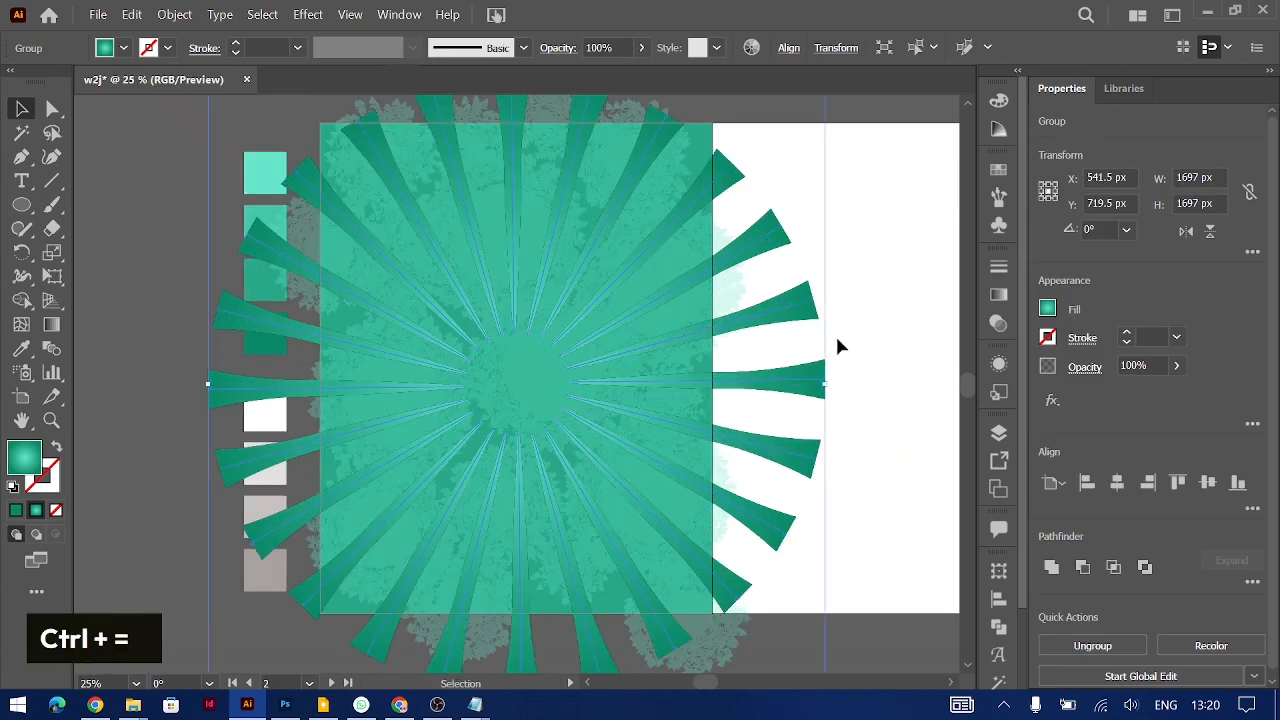
{"action": "left_click", "coordinate": [851, 354]}
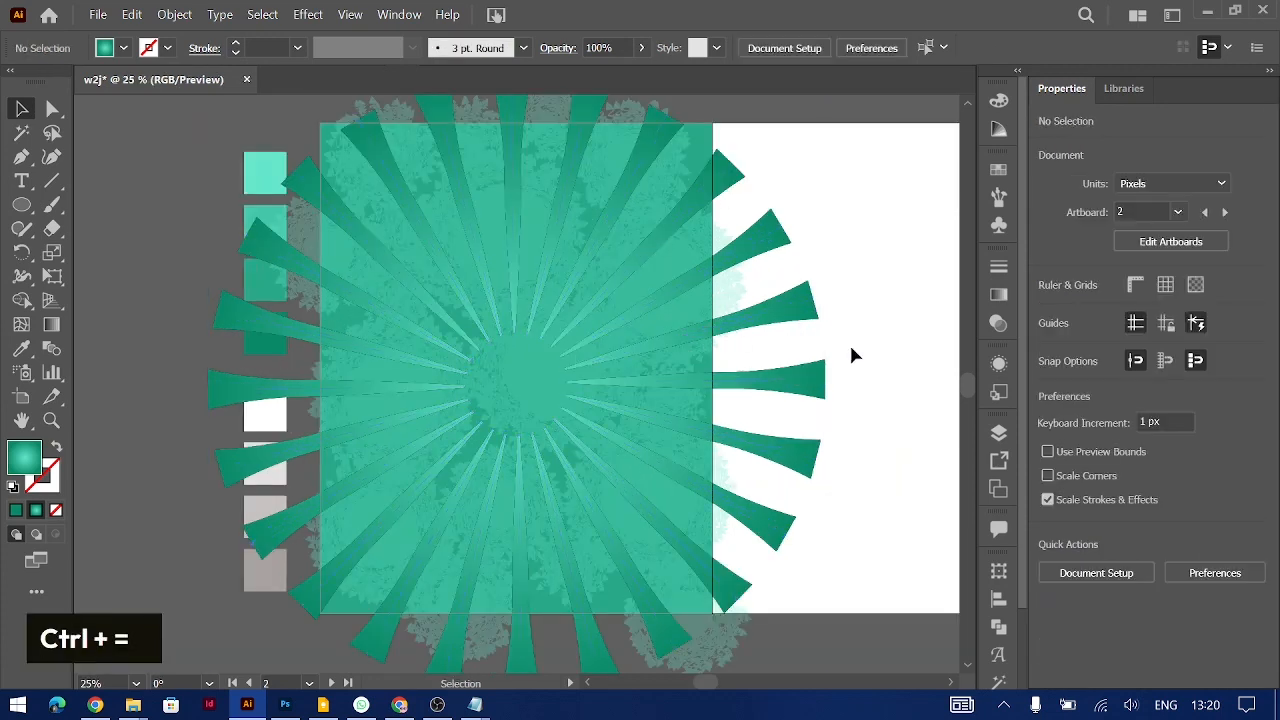
{"action": "left_click", "coordinate": [790, 377]}
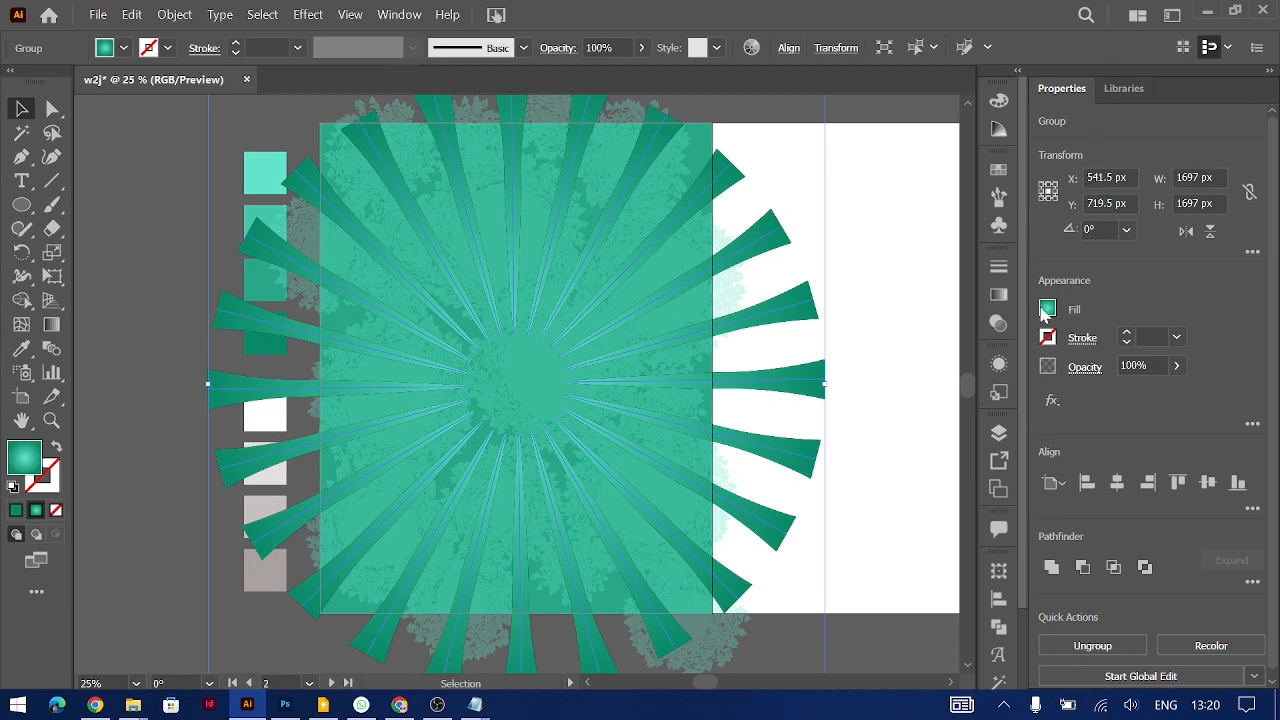
{"action": "left_click", "coordinate": [998, 294]}
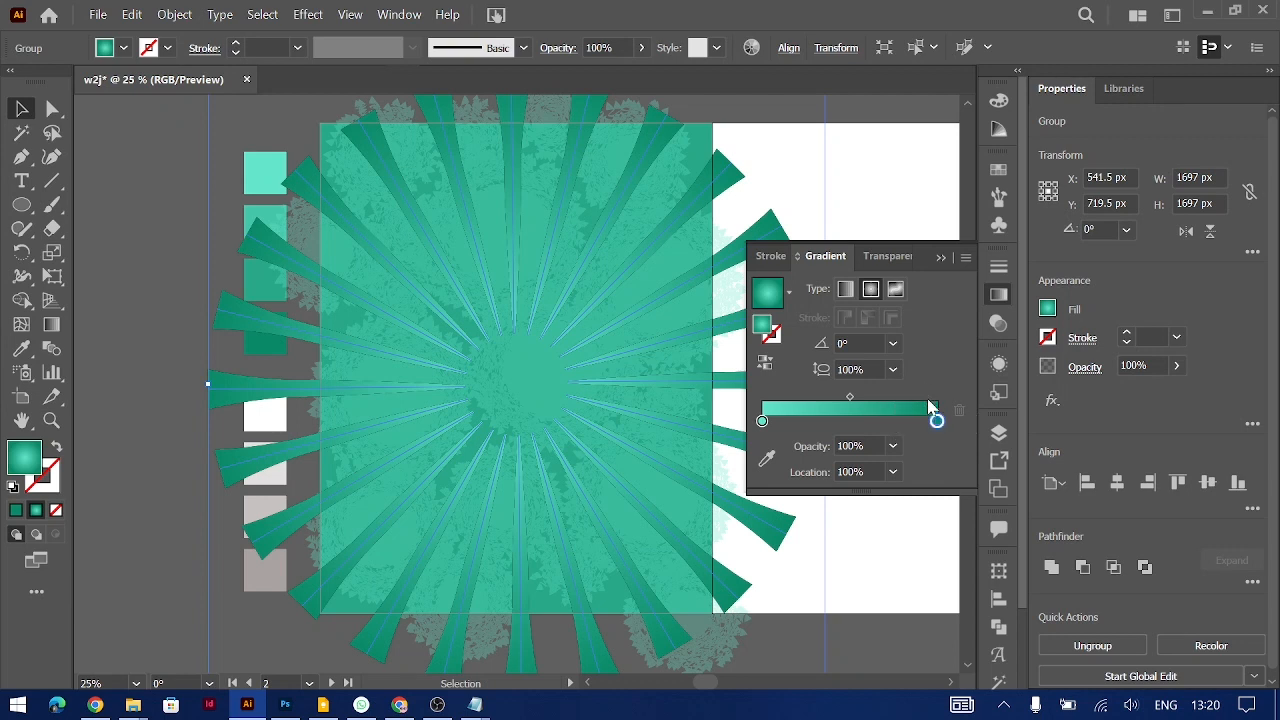
{"action": "left_click", "coordinate": [893, 446]}
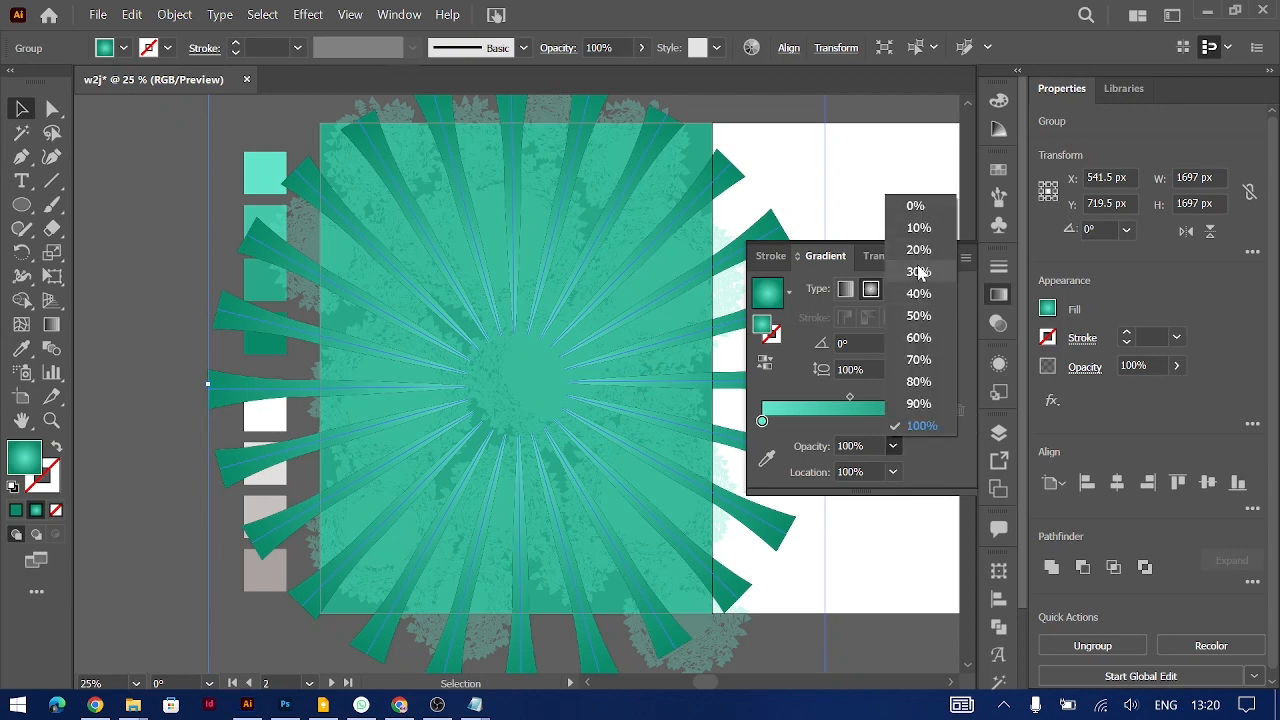
{"action": "left_click", "coordinate": [919, 272]}
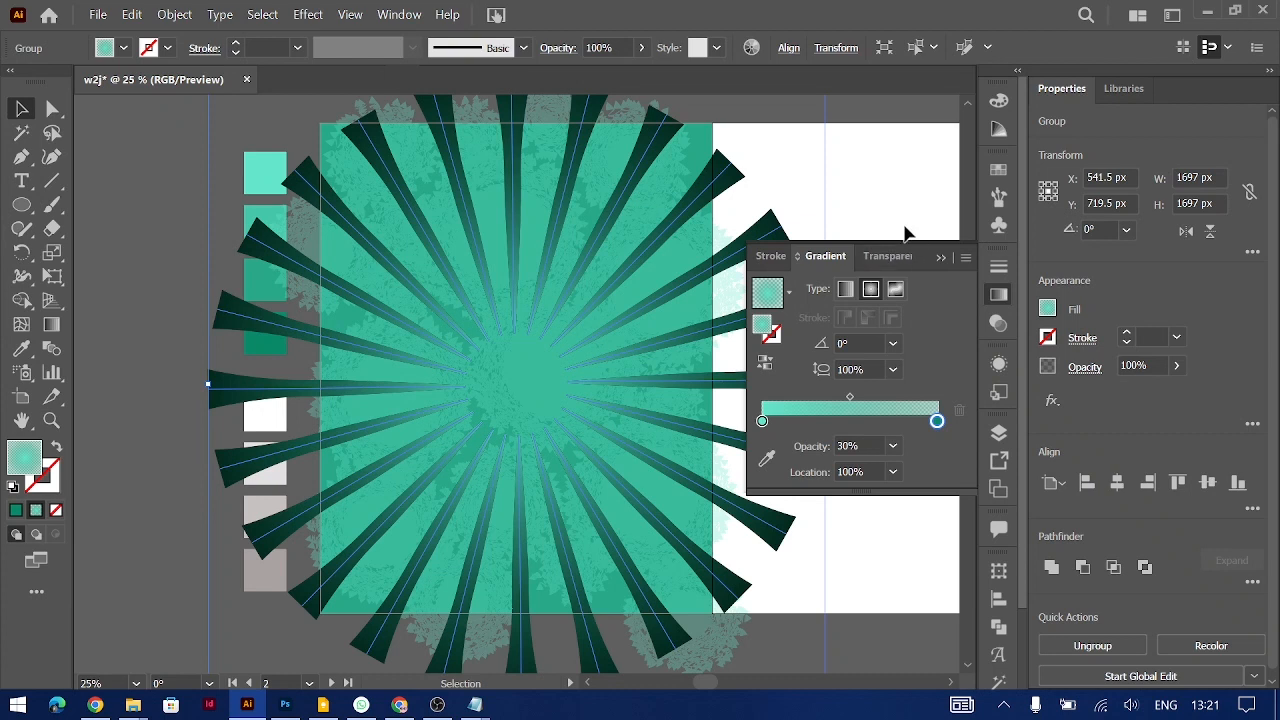
Try the Multiply, Soft Light, Overlay, Difference and Color Dodge blending modes on the sunburst group, undoing the trials
{"action": "left_click", "coordinate": [1078, 368]}
{"action": "left_click", "coordinate": [930, 403]}
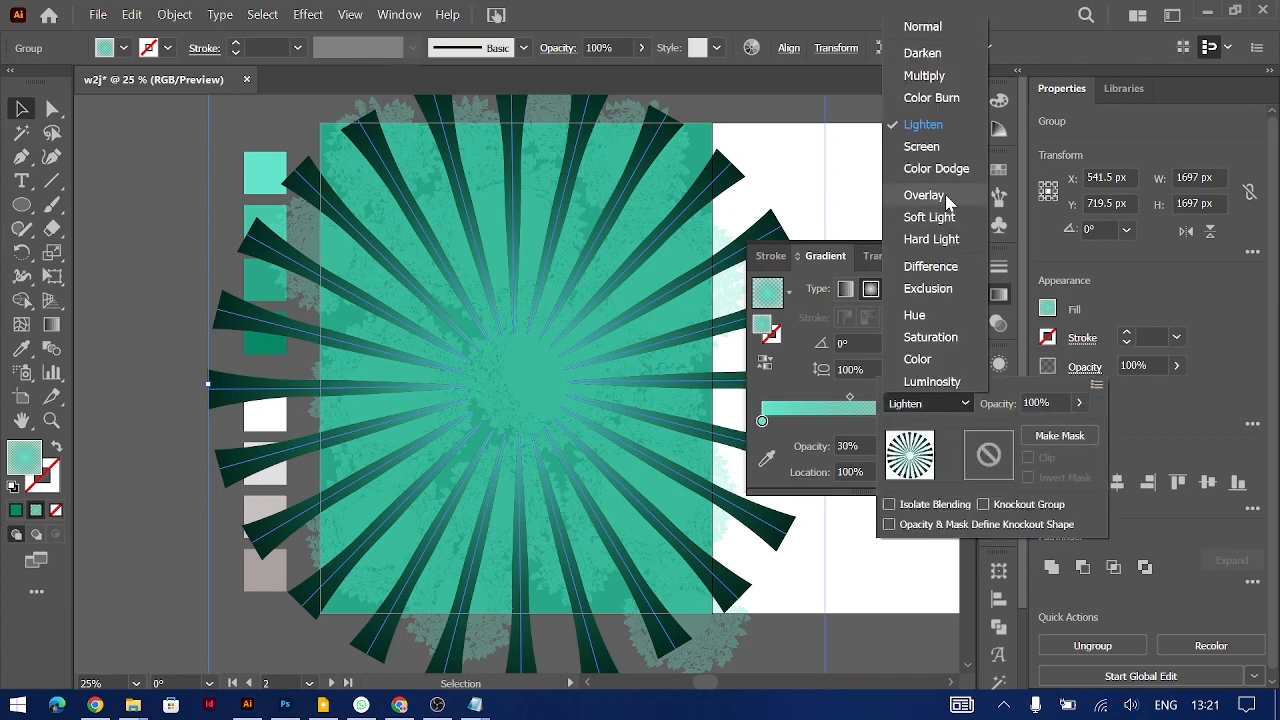
{"action": "left_click", "coordinate": [937, 76]}
{"action": "left_click", "coordinate": [935, 403]}
{"action": "left_click", "coordinate": [929, 217]}
{"action": "left_click", "coordinate": [930, 403]}
{"action": "left_click", "coordinate": [930, 236]}
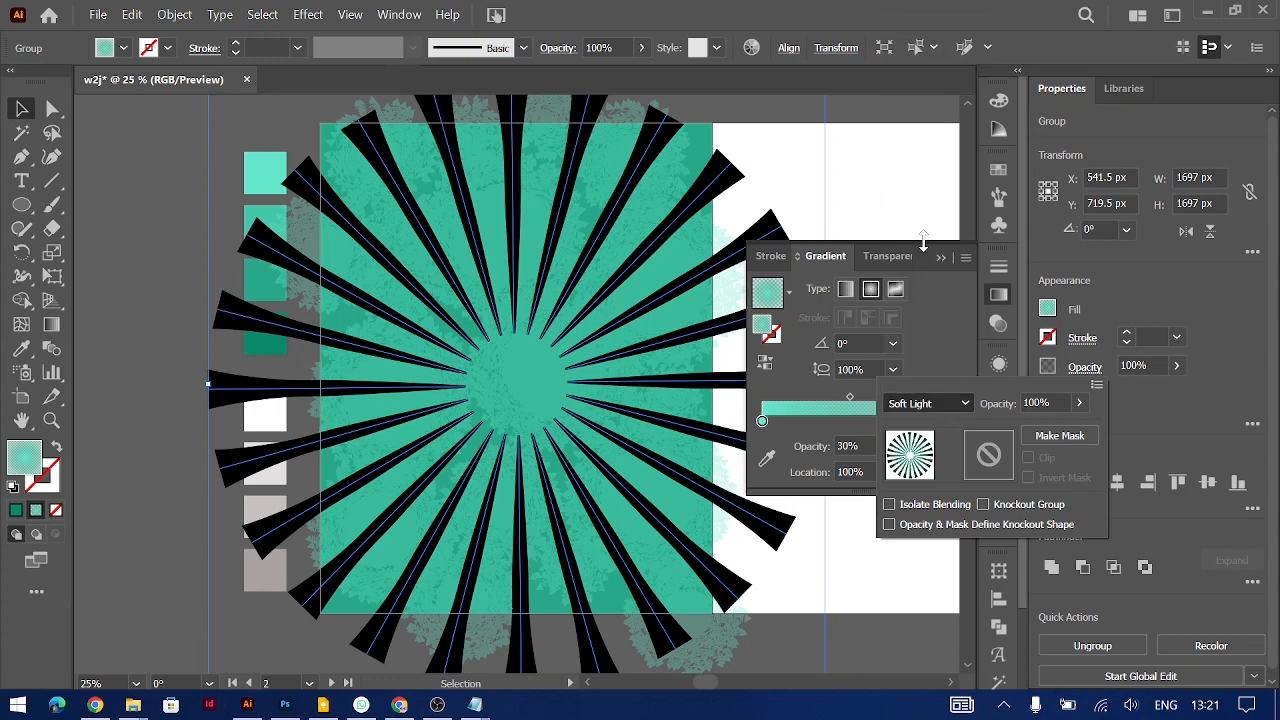
{"action": "left_click", "coordinate": [944, 408]}
{"action": "left_click", "coordinate": [938, 202]}
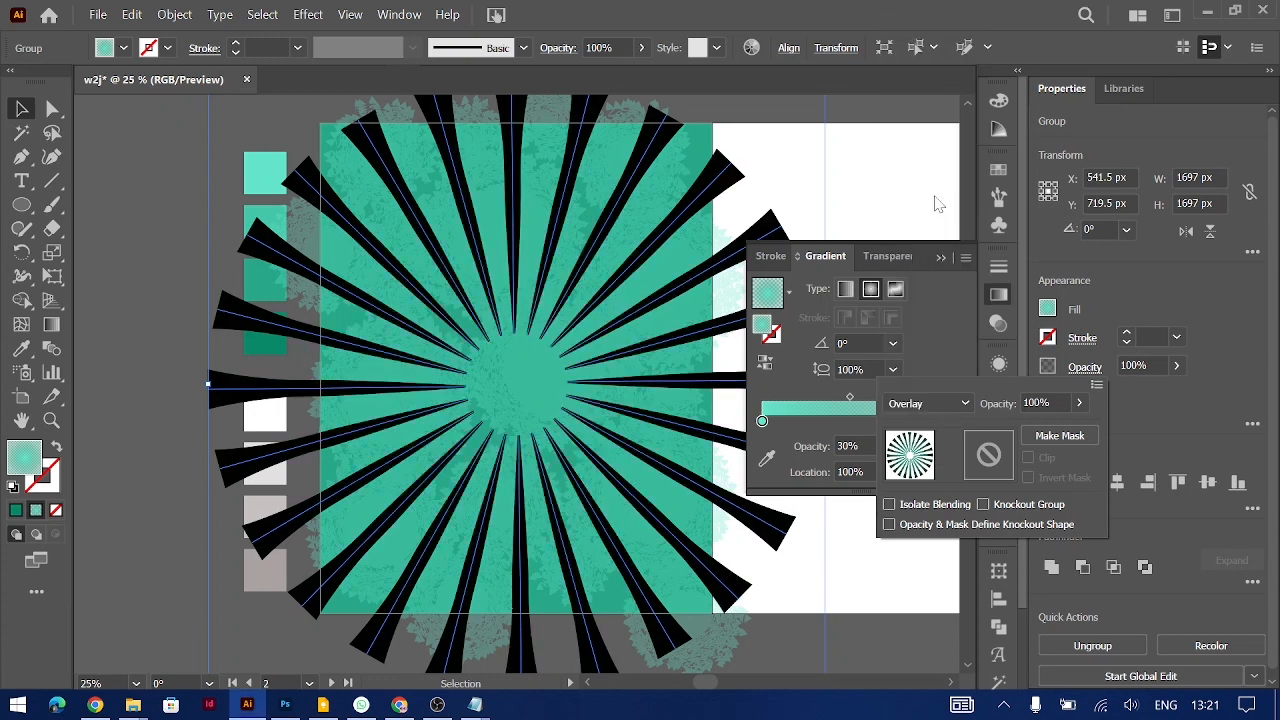
{"action": "left_click", "coordinate": [930, 403]}
{"action": "left_click", "coordinate": [937, 268]}
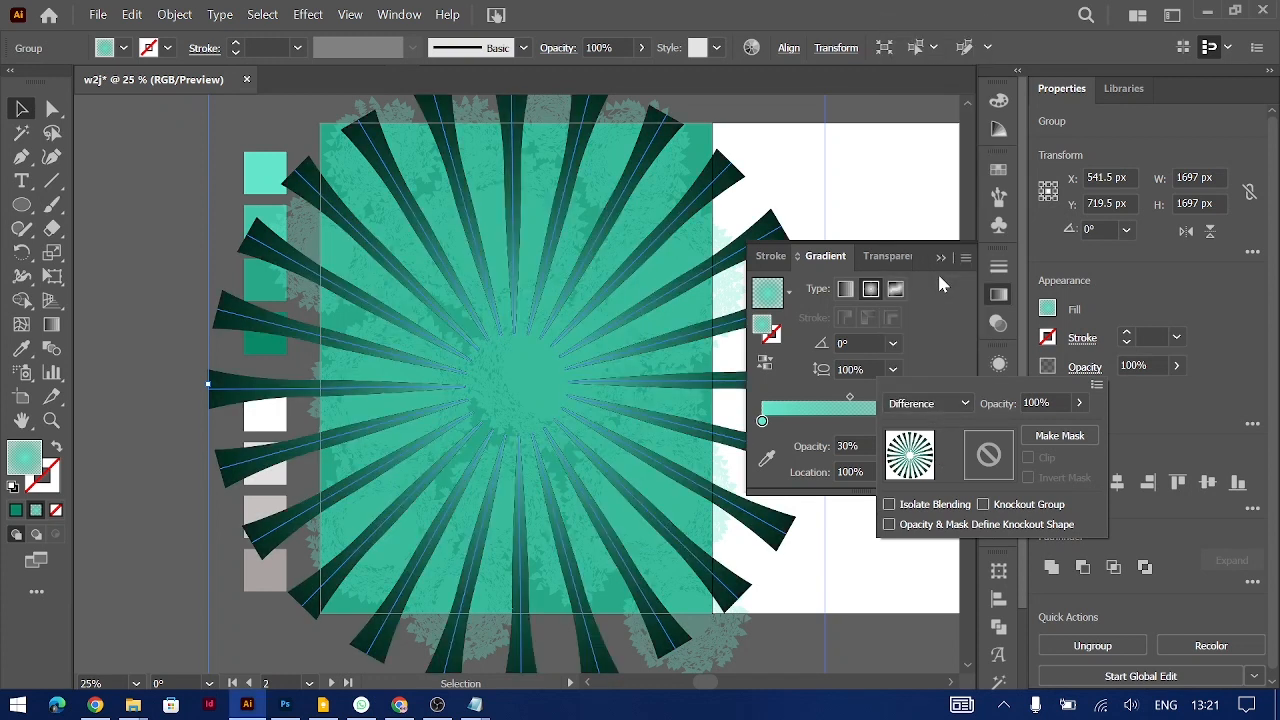
{"action": "left_click", "coordinate": [932, 403]}
{"action": "left_click", "coordinate": [930, 167]}
{"action": "left_click", "coordinate": [966, 338]}
{"action": "left_click", "coordinate": [930, 423]}
{"action": "key", "text": "ctrl+z"}
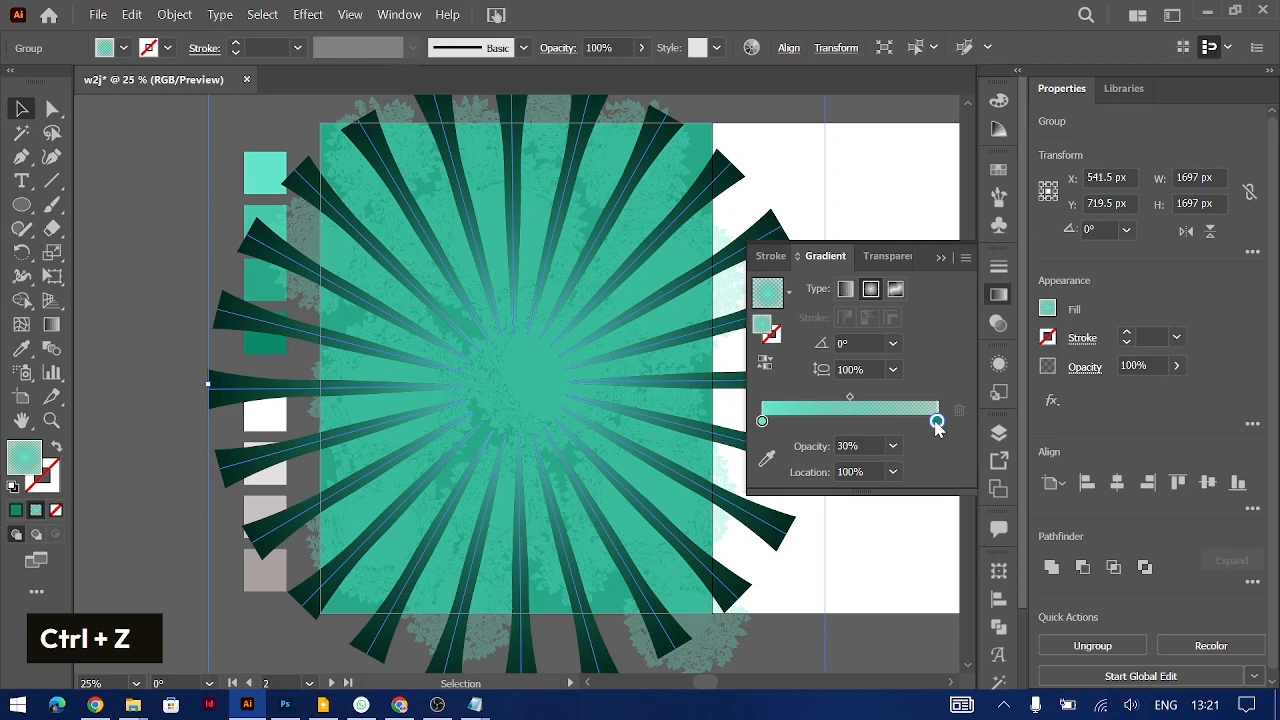
Set the outer gradient stop's opacity to 100% and deselect the sunburst
{"action": "left_click", "coordinate": [892, 446]}
{"action": "left_click", "coordinate": [921, 425]}
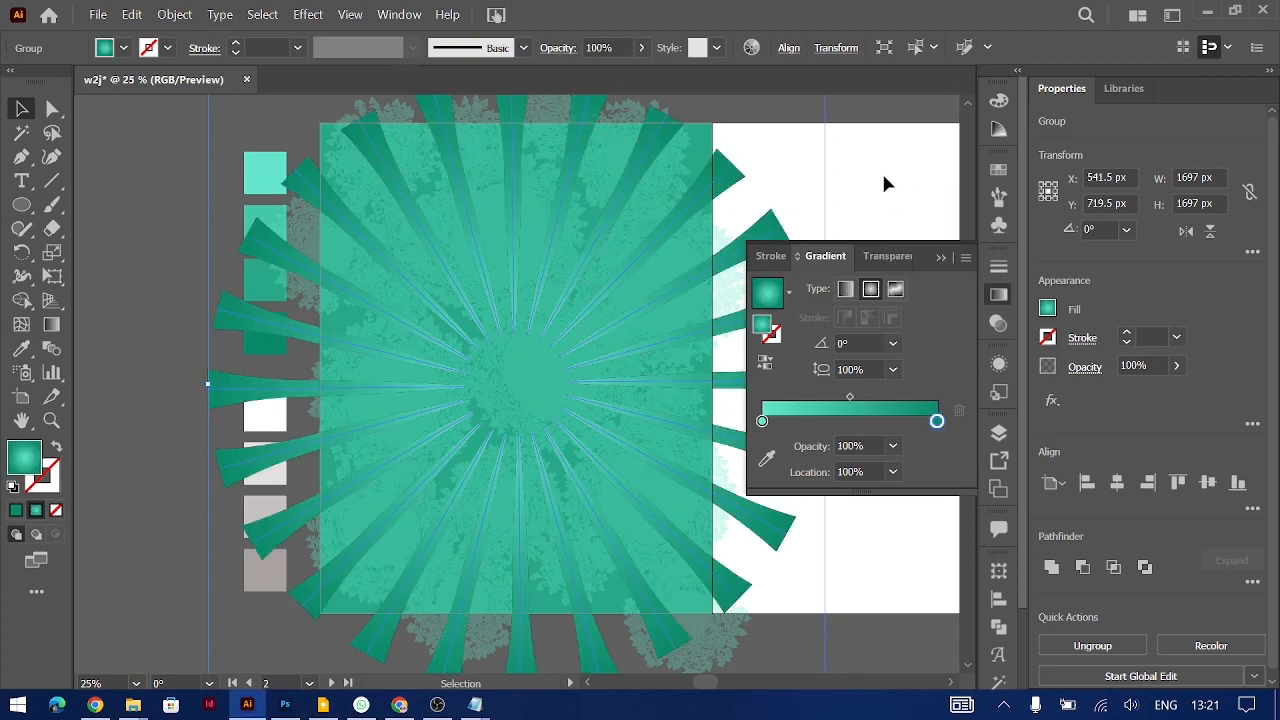
{"action": "left_click", "coordinate": [881, 170]}
{"action": "left_click", "coordinate": [938, 258]}
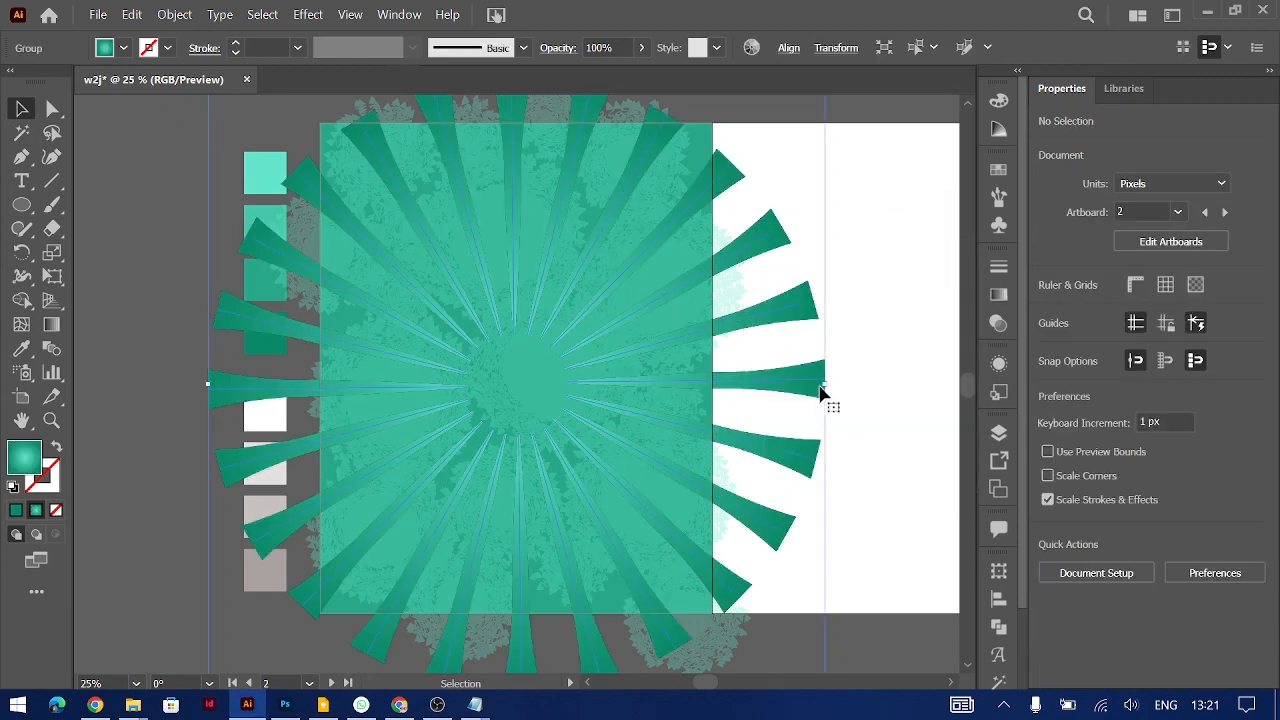
Expand the appearance of the sunburst group and deselect it
{"action": "left_click", "coordinate": [820, 394]}
{"action": "key", "text": "ctrl+equal"}
{"action": "key", "text": "ctrl+equal"}
{"action": "key", "text": "ctrl+minus"}
{"action": "key", "text": "ctrl+minus"}
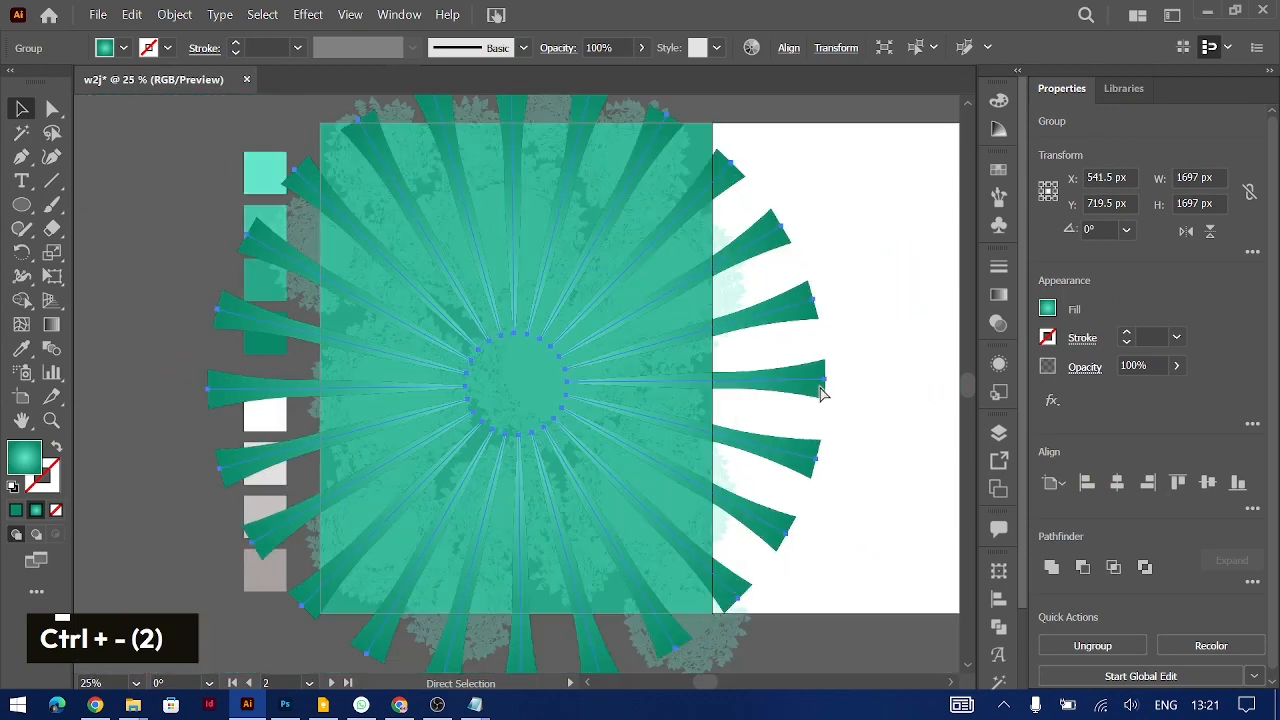
{"action": "left_click", "coordinate": [178, 15]}
{"action": "left_click", "coordinate": [252, 247]}
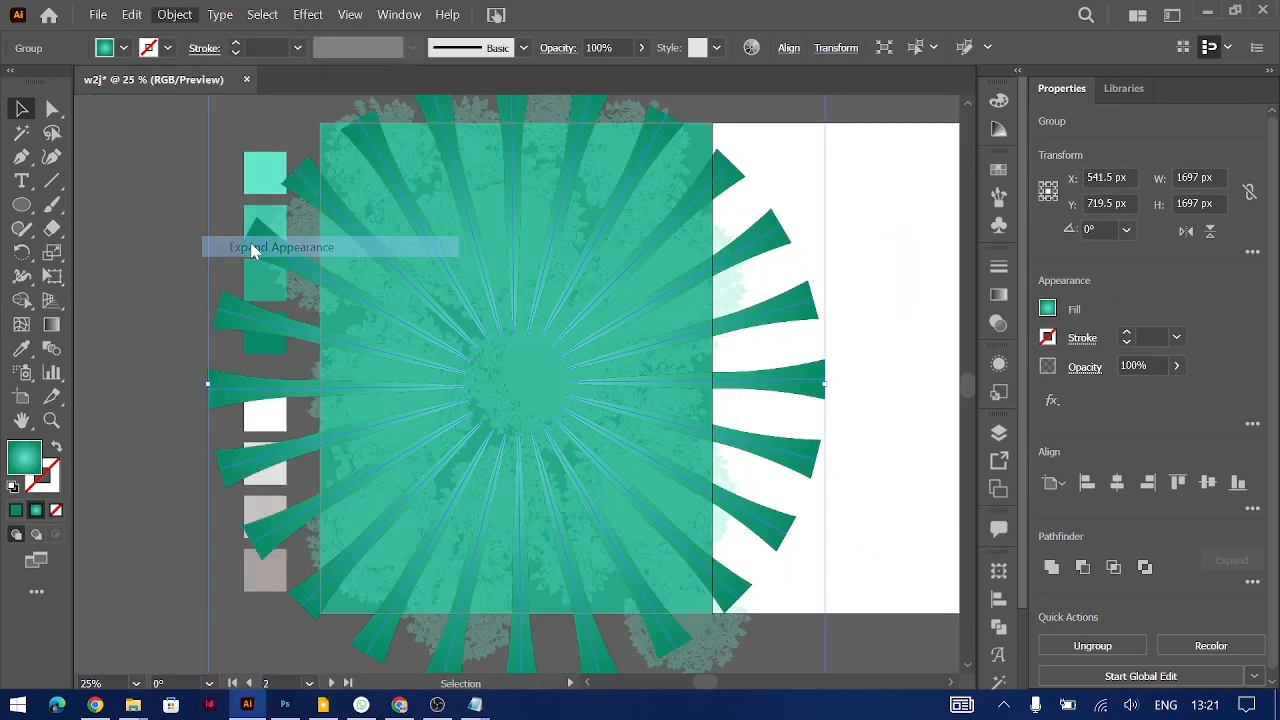
{"action": "left_click", "coordinate": [873, 424]}
Set the sunburst group's blending mode to Soft Light and nudge the group slightly to X 535.5 px, Y 725.5 px
{"action": "left_click", "coordinate": [800, 390]}
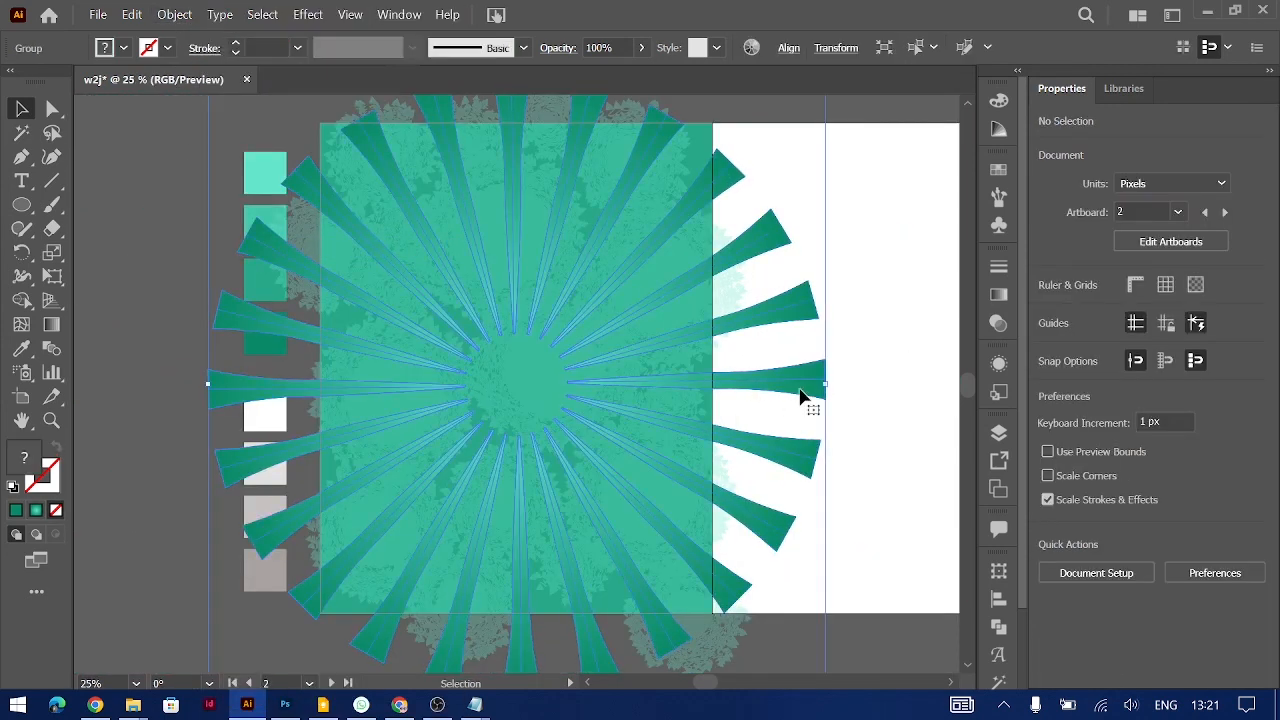
{"action": "left_click", "coordinate": [1090, 368]}
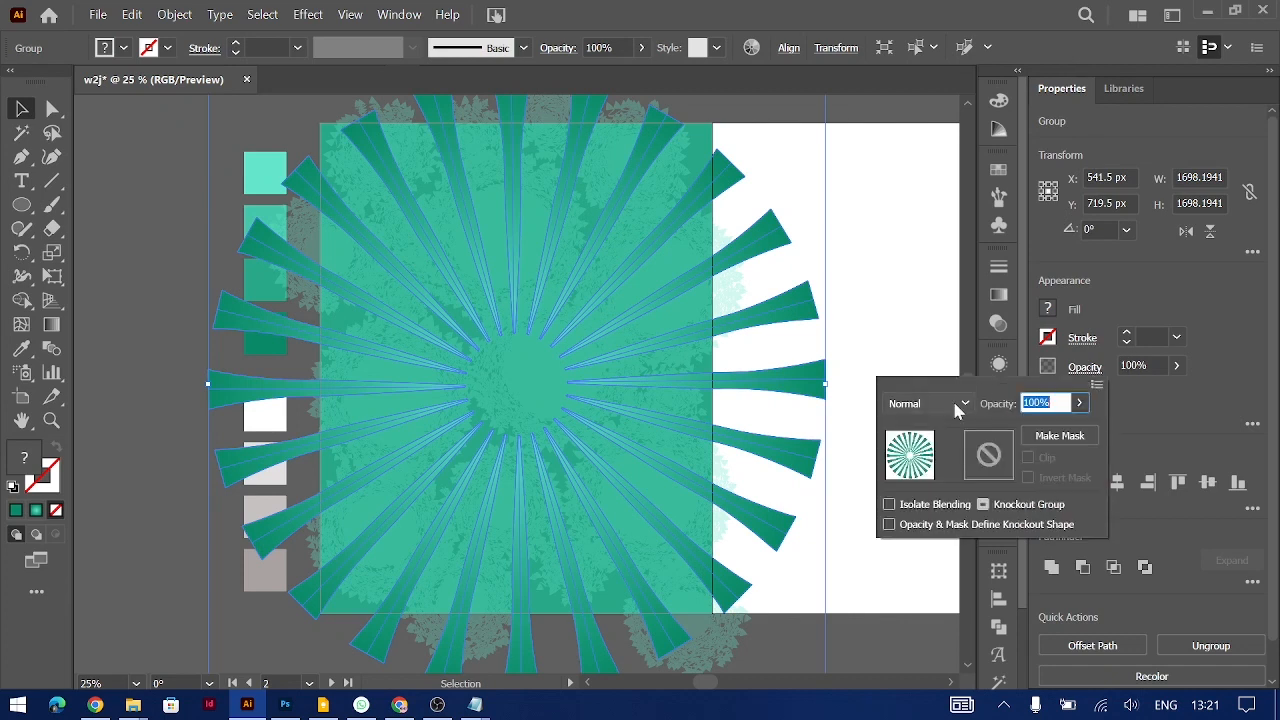
{"action": "left_click", "coordinate": [952, 401]}
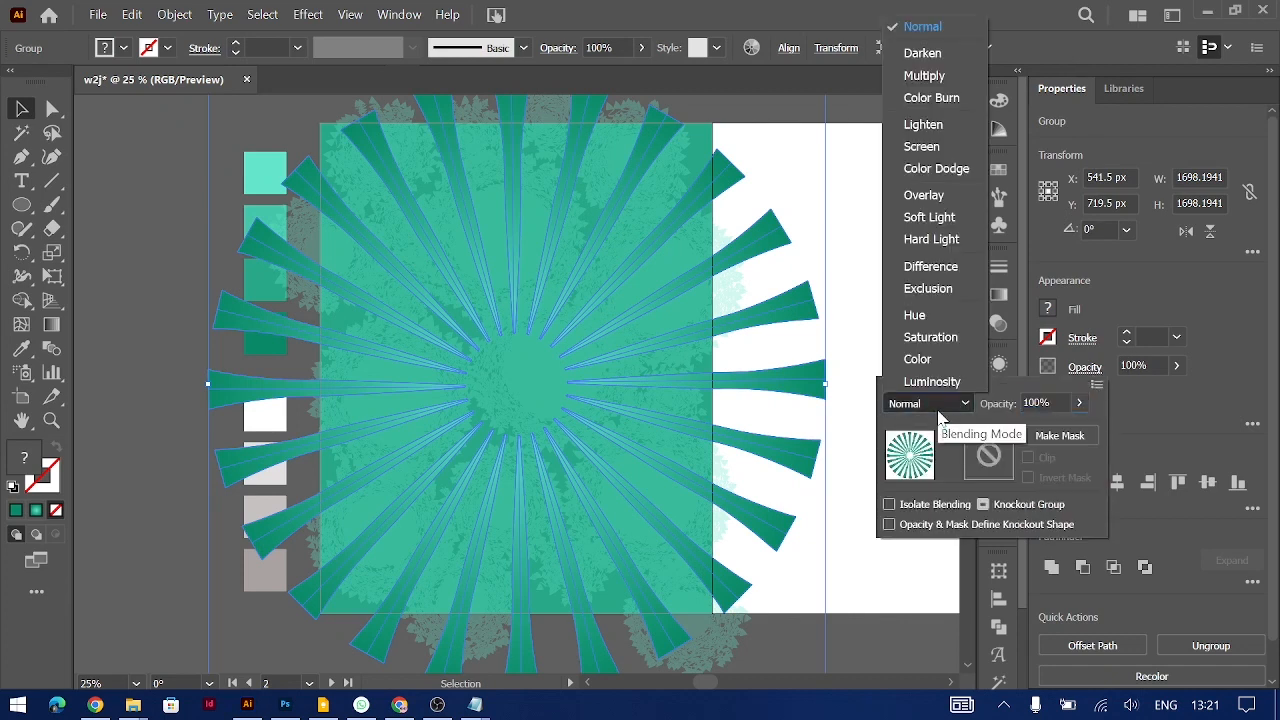
{"action": "left_click", "coordinate": [940, 217]}
{"action": "left_click", "coordinate": [866, 211]}
{"action": "left_click_drag", "start_coordinate": [823, 307], "coordinate": [820, 308]}
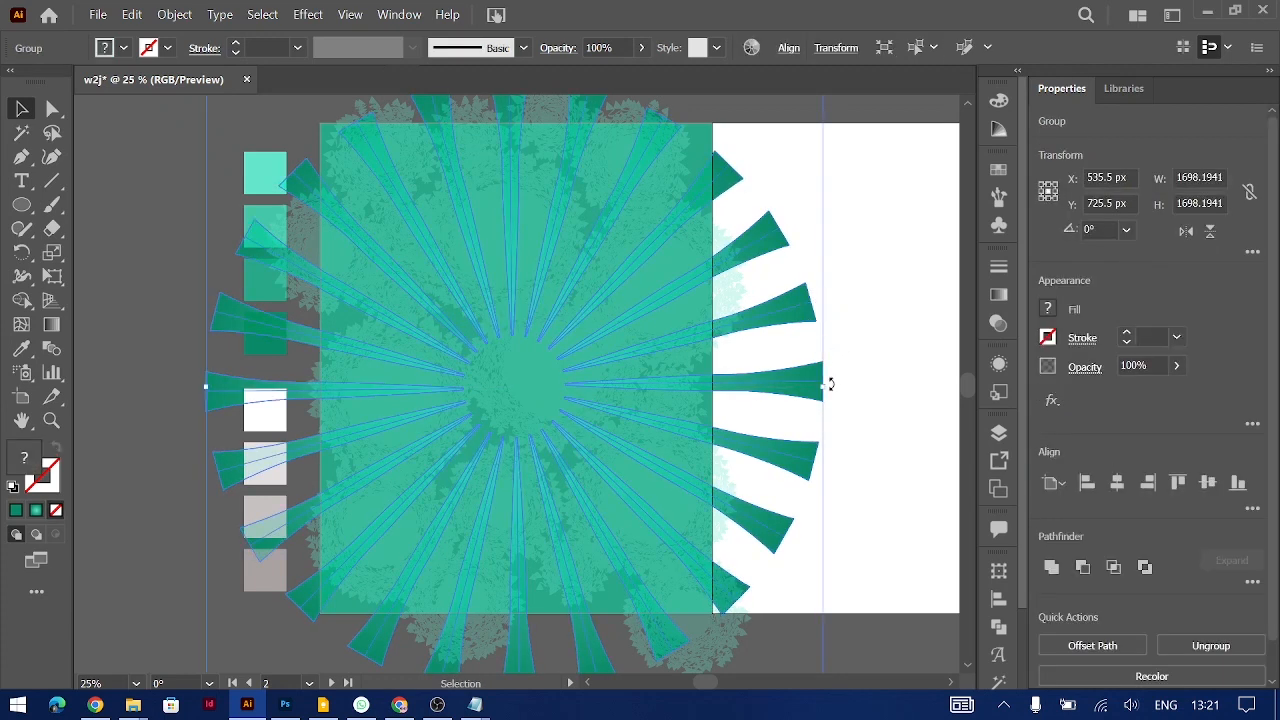
Create a copy of the sunburst rotated by 7.5° about its centre, with the preview enabled, and deselect it
{"action": "left_click_drag", "start_coordinate": [829, 384], "coordinate": [820, 497]}
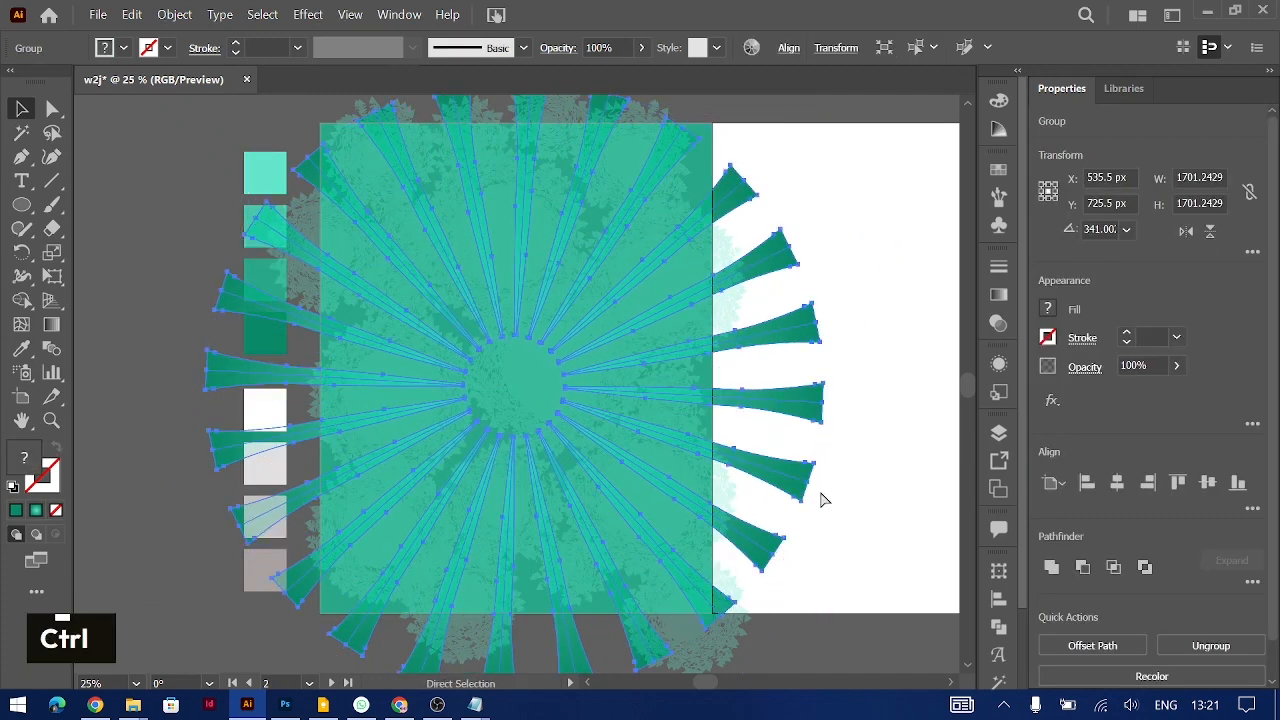
{"action": "key", "text": "ctrl+z"}
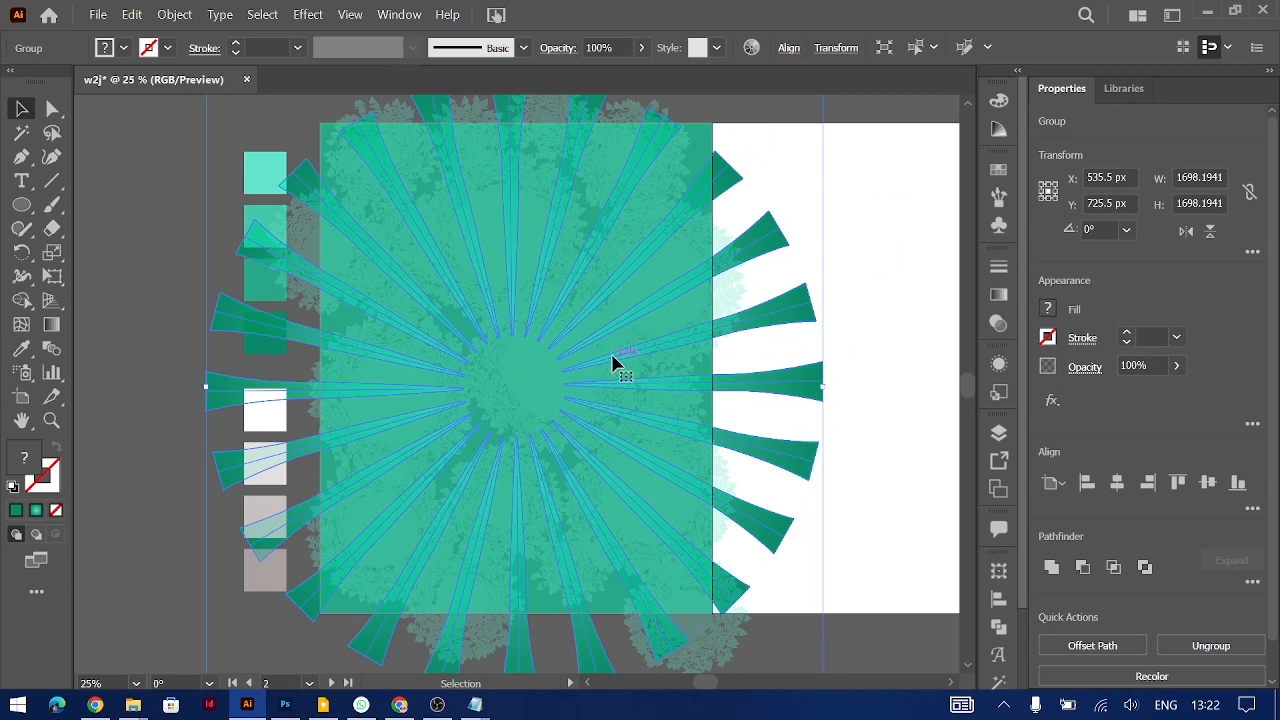
{"action": "right_click", "coordinate": [614, 363]}
{"action": "mouse_move", "coordinate": [668, 574]}
{"action": "left_click", "coordinate": [850, 461]}
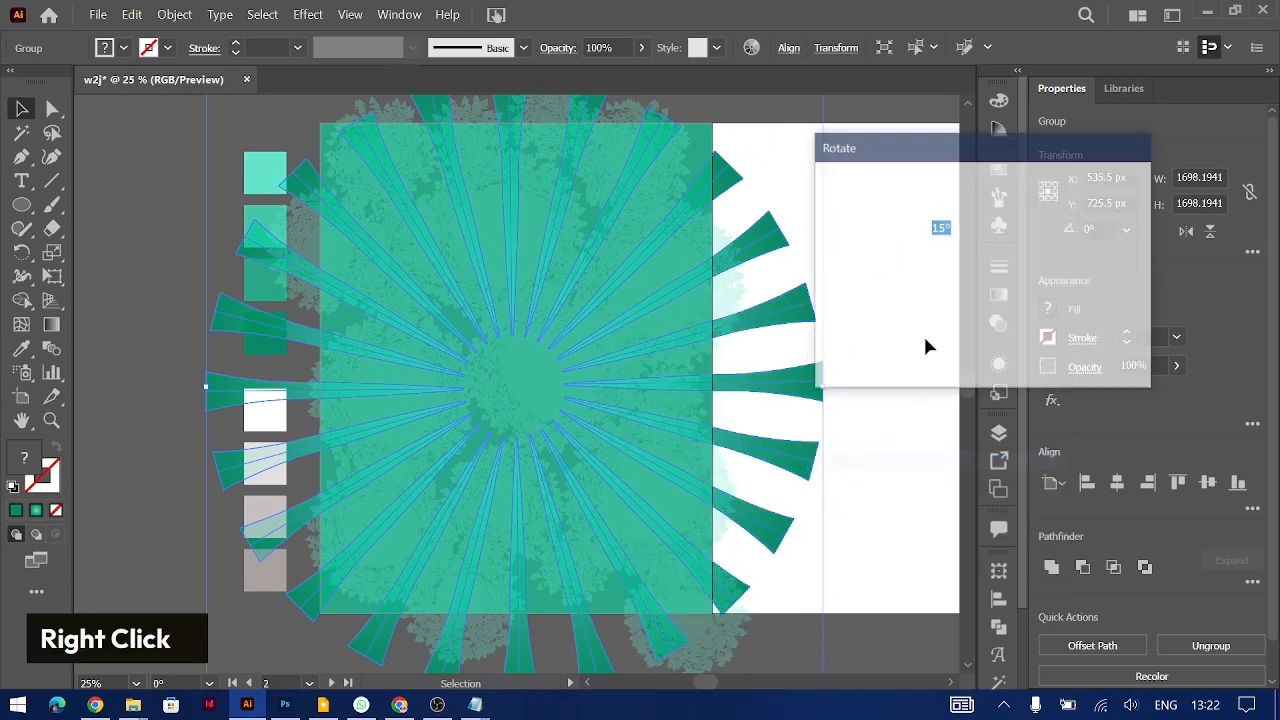
{"action": "key", "text": "Tab"}
{"action": "key", "text": "Tab"}
{"action": "key", "text": "Tab"}
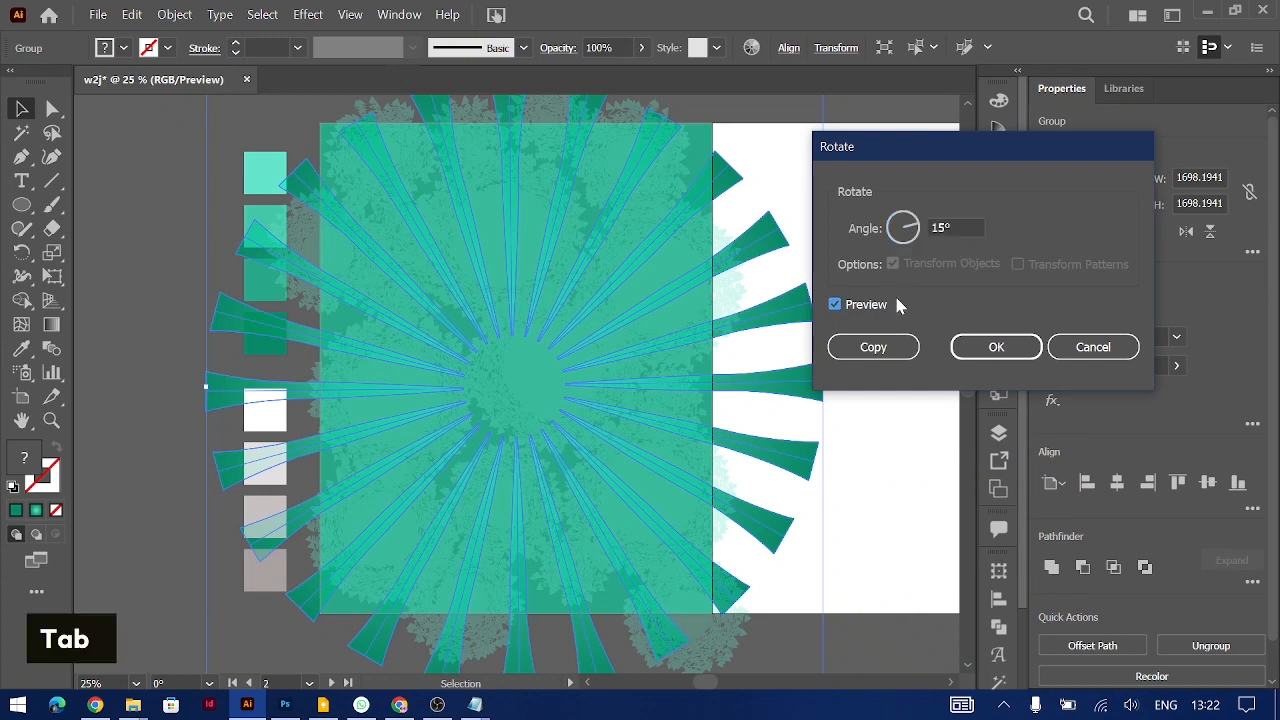
{"action": "type", "text": "7.5"}
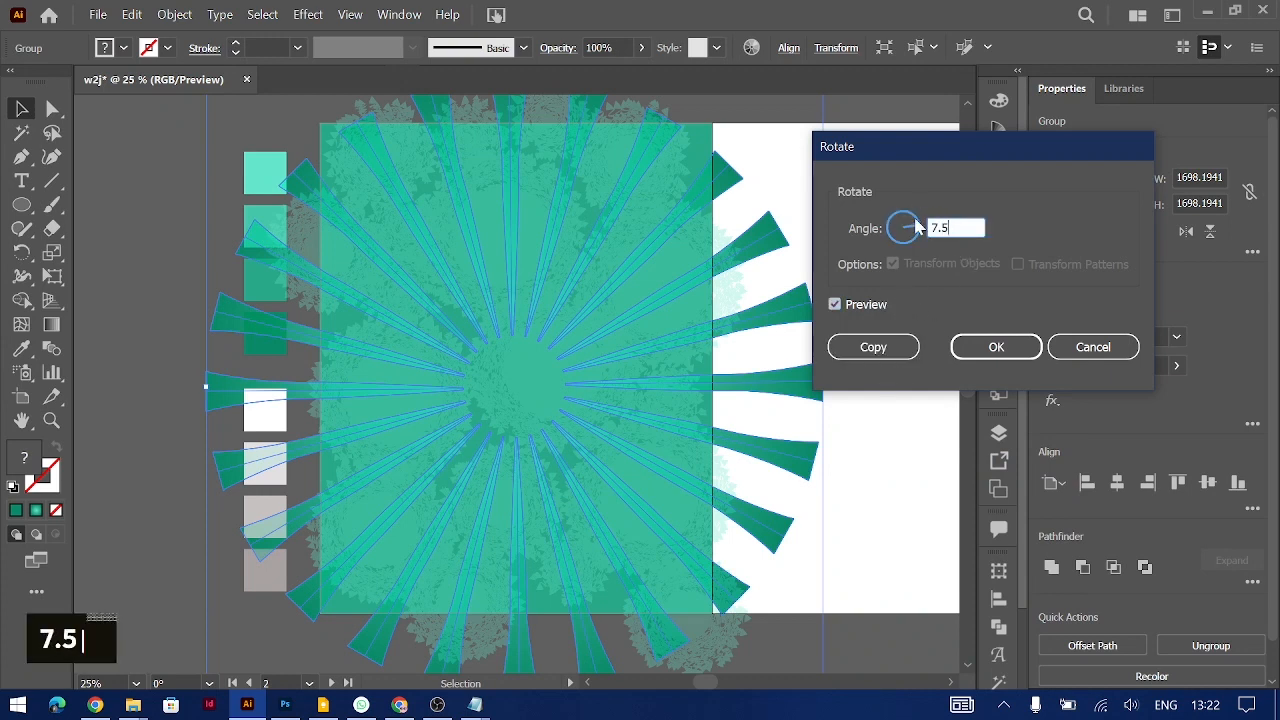
{"action": "key", "text": "Tab"}
{"action": "left_click", "coordinate": [873, 347]}
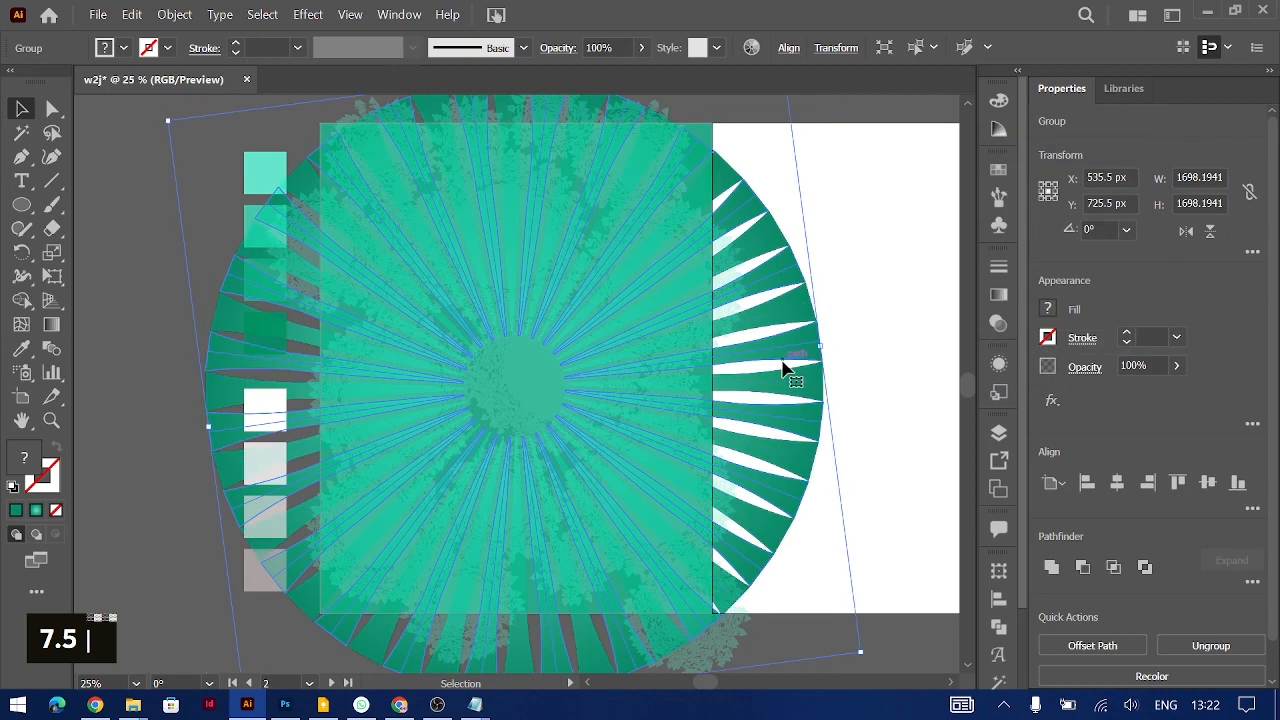
{"action": "left_click", "coordinate": [914, 432]}
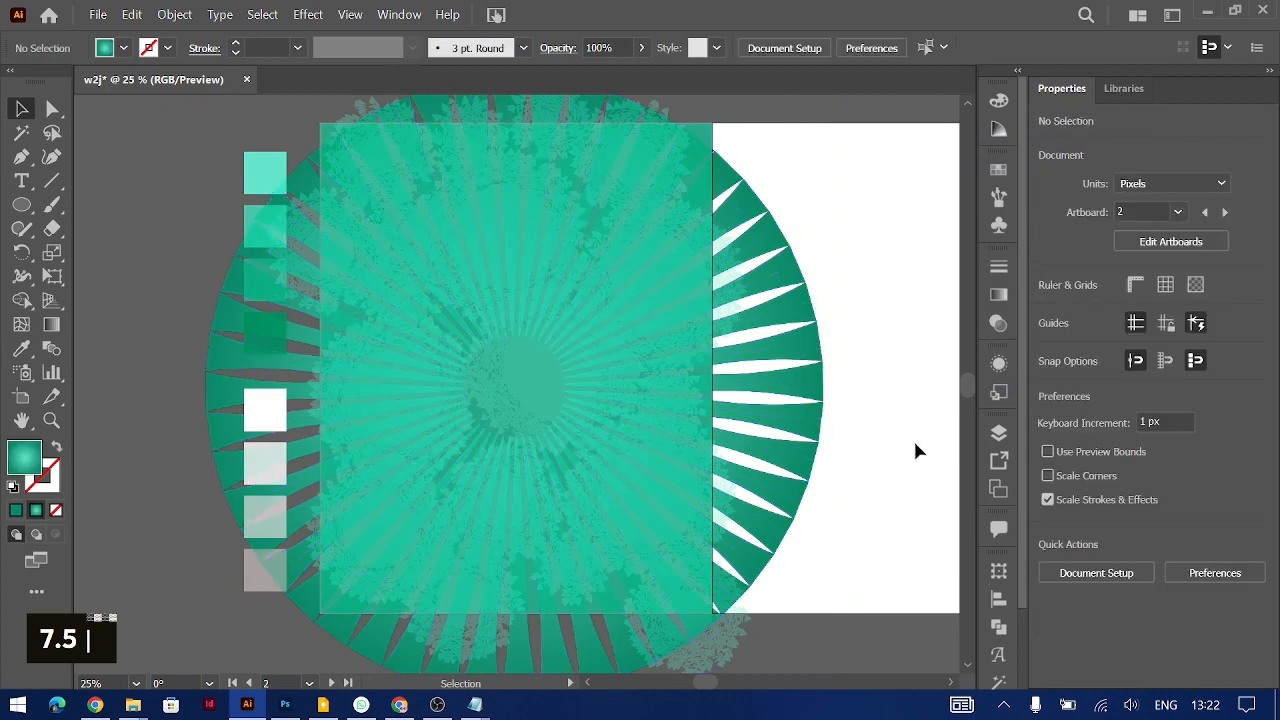
Set the opacity of the combined double sunburst group to 60% and deselect it
{"action": "key", "text": "ctrl+equal"}
{"action": "key", "text": "ctrl+minus"}
{"action": "left_click", "coordinate": [812, 388]}
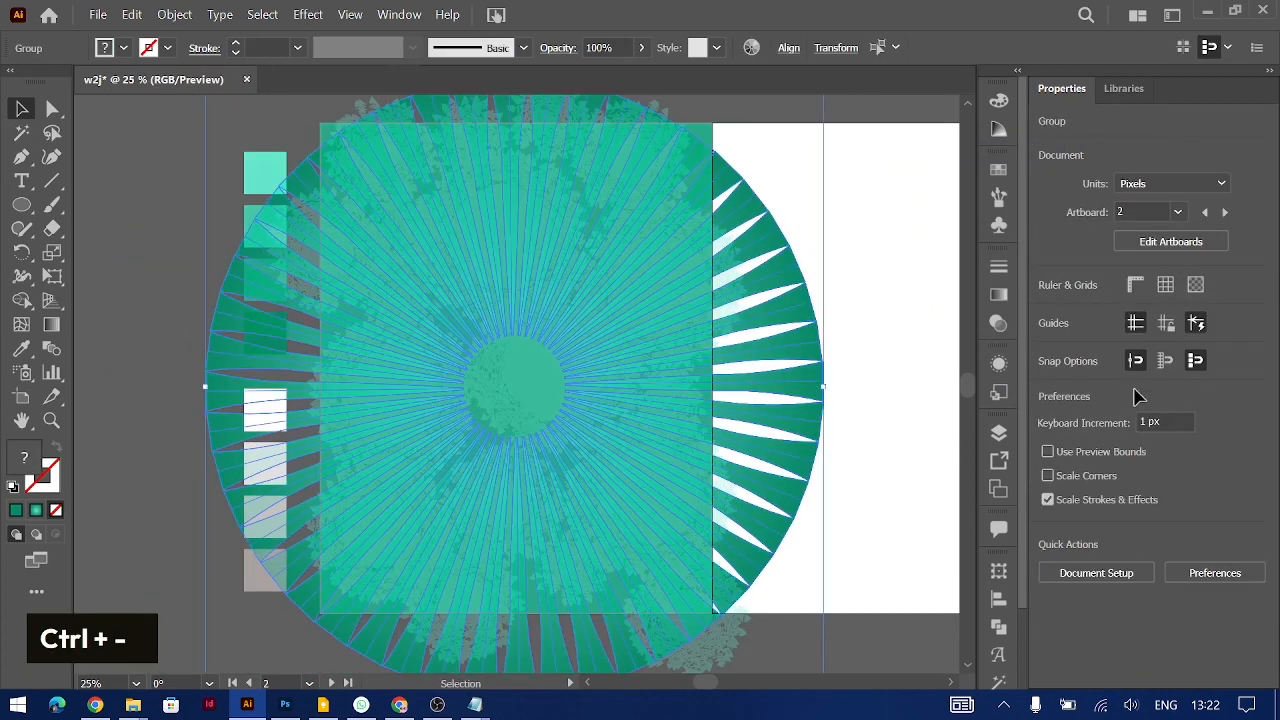
{"action": "left_click", "coordinate": [1140, 366]}
{"action": "key", "text": "shift+Down"}
{"action": "key", "text": "shift+Down"}
{"action": "key", "text": "shift+Down"}
{"action": "key", "text": "Tab"}
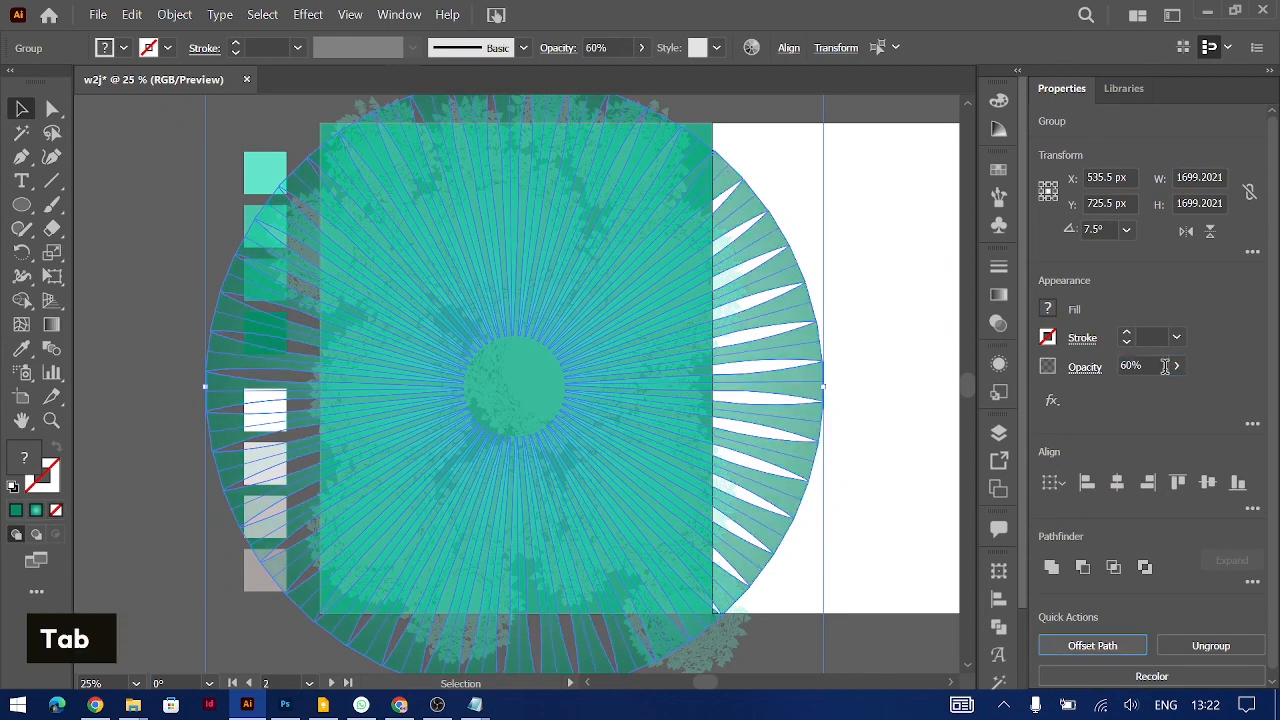
{"action": "left_click", "coordinate": [880, 457]}
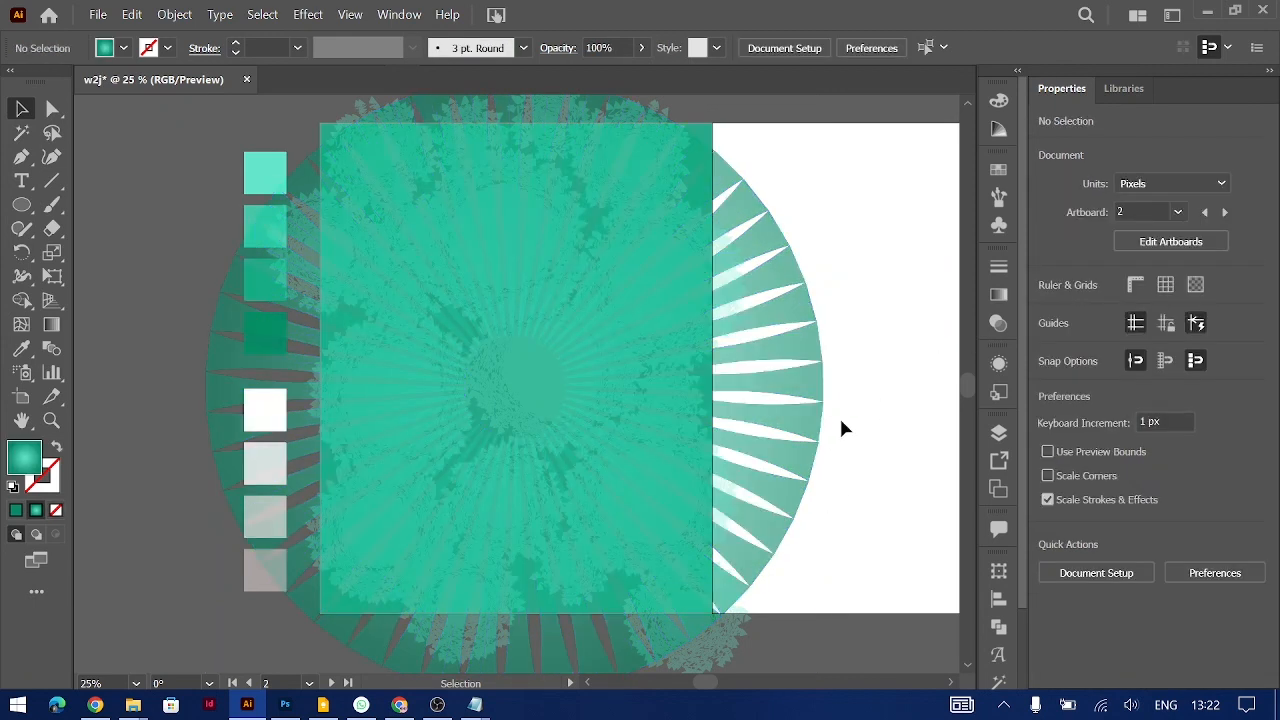
Move the combined sunburst group down by 30 px to Y 755.5 px
{"action": "left_click", "coordinate": [786, 306]}
{"action": "key", "text": "shift+Down"}
{"action": "key", "text": "shift+Down"}
{"action": "key", "text": "shift+Down"}
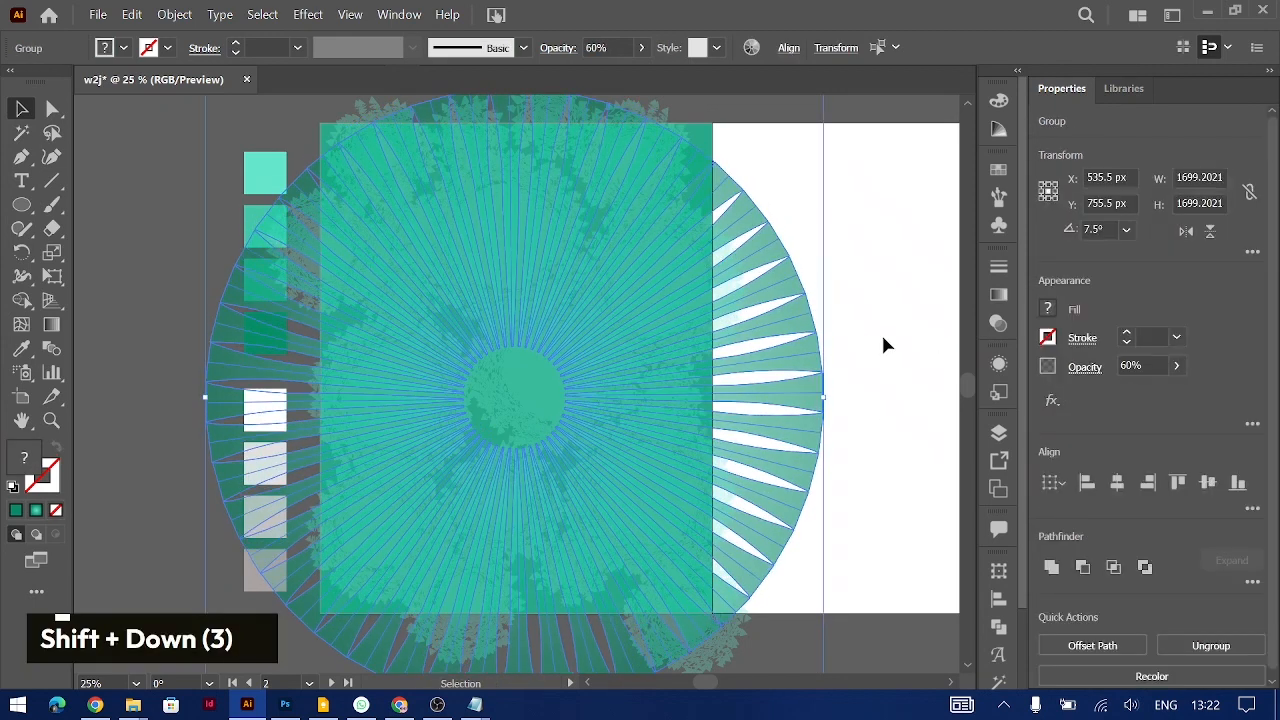
Bring the man-with-cloud-shaped-head-medium-shot photo into the document and position it across the artboard's right edge
{"action": "key", "text": "alt+Tab"}
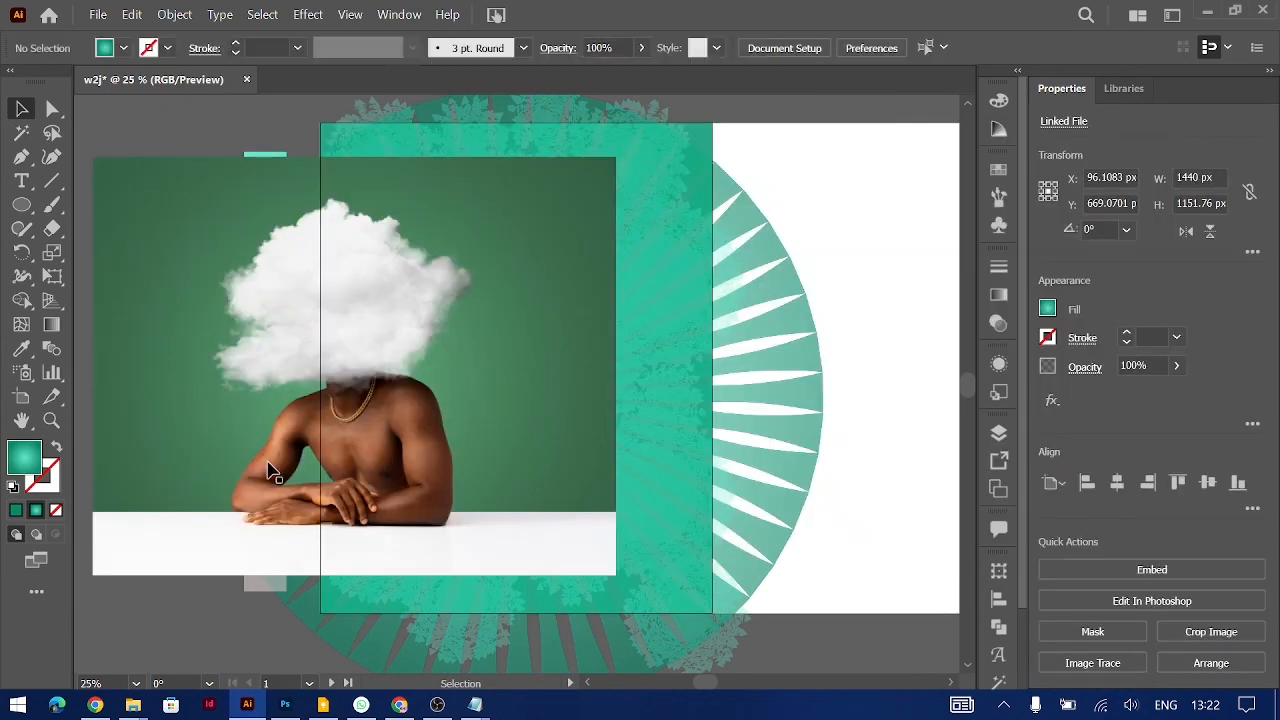
{"action": "left_click_drag", "start_coordinate": [114, 375], "coordinate": [523, 371]}
Lock the sunburst and move the white-grey and green colour swatches further left, clear of the sunburst
{"action": "left_click_drag", "start_coordinate": [252, 585], "coordinate": [252, 477]}
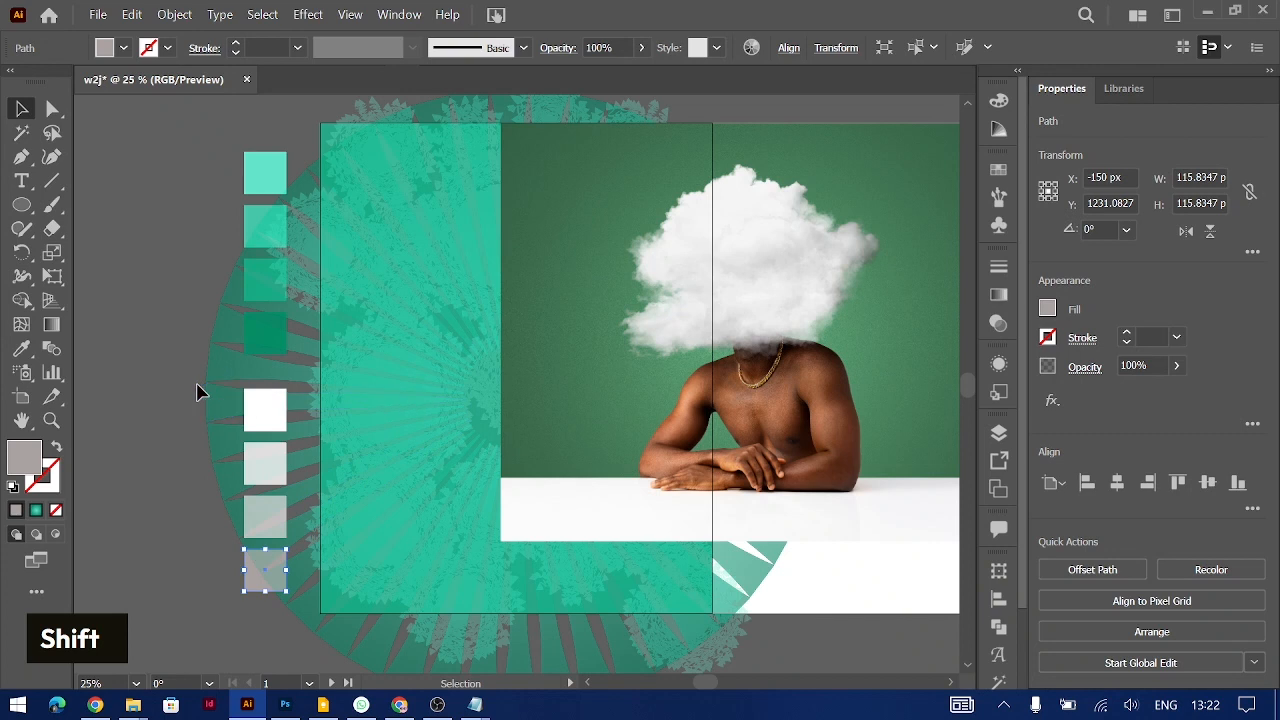
{"action": "left_click", "coordinate": [223, 460]}
{"action": "key", "text": "ctrl+2"}
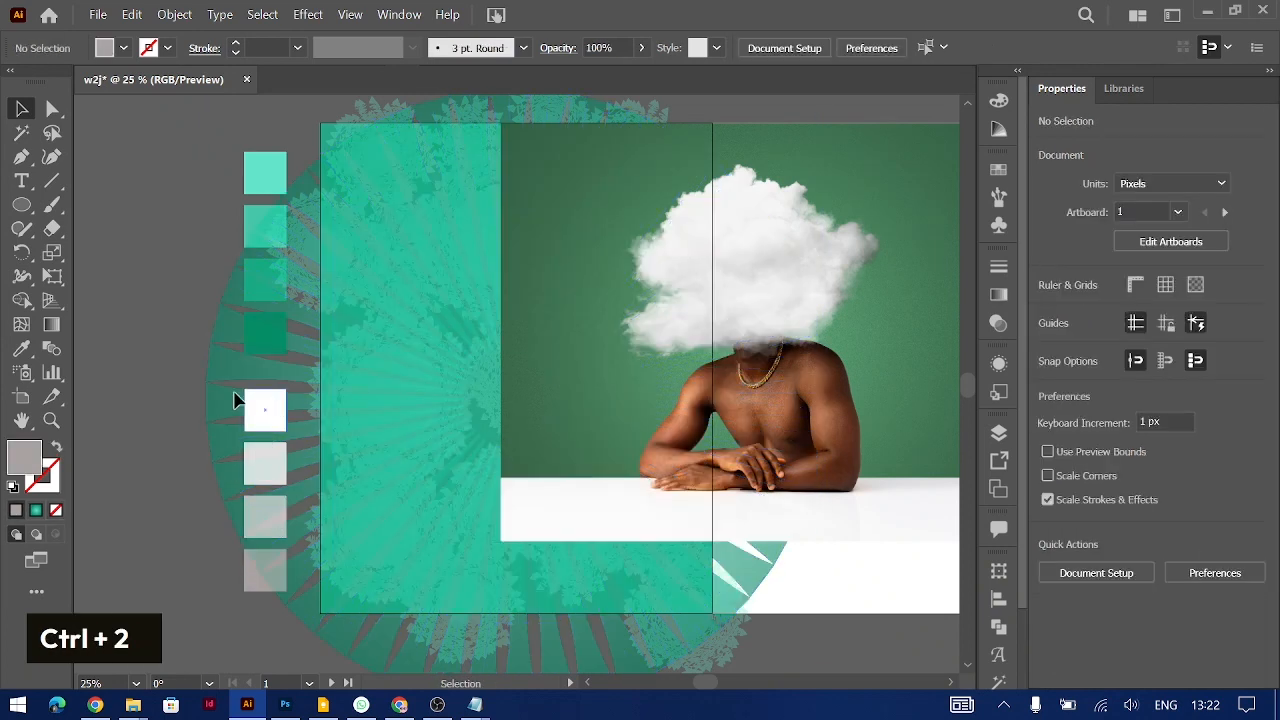
{"action": "left_click_drag", "start_coordinate": [267, 594], "coordinate": [133, 420]}
{"action": "left_click", "coordinate": [256, 352]}
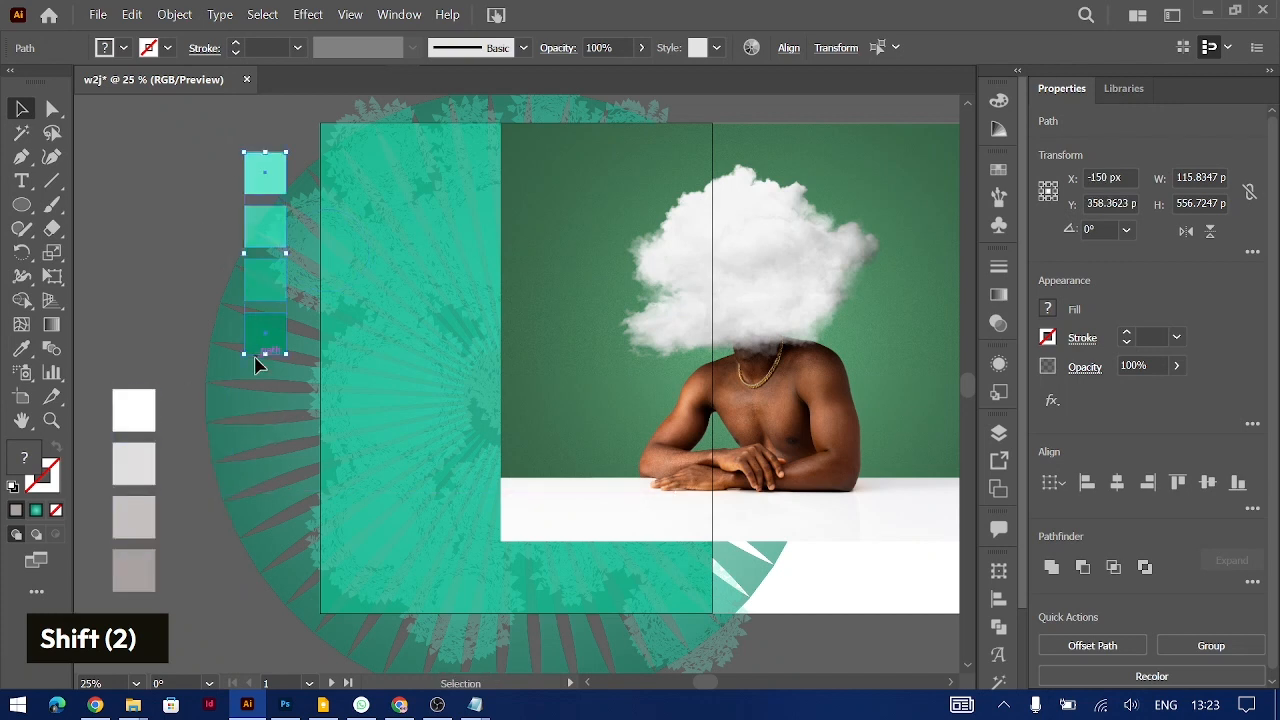
{"action": "left_click_drag", "start_coordinate": [183, 237], "coordinate": [118, 242]}
Open the linked cloud-head photo for editing in Photoshop and automatically select its subject
{"action": "scroll", "coordinate": [607, 418], "scroll_direction": "right", "scroll_amount": 2}
{"action": "left_click", "coordinate": [607, 418]}
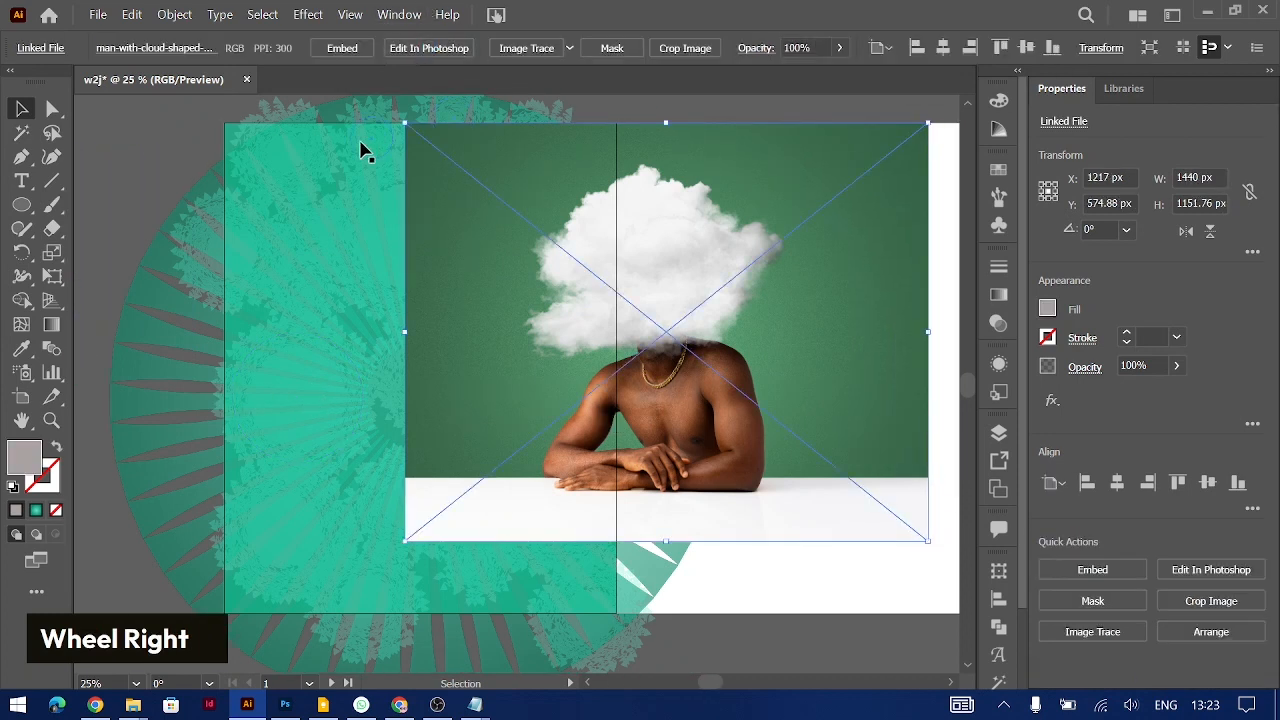
{"action": "double_click", "coordinate": [551, 409], "text": "alt"}
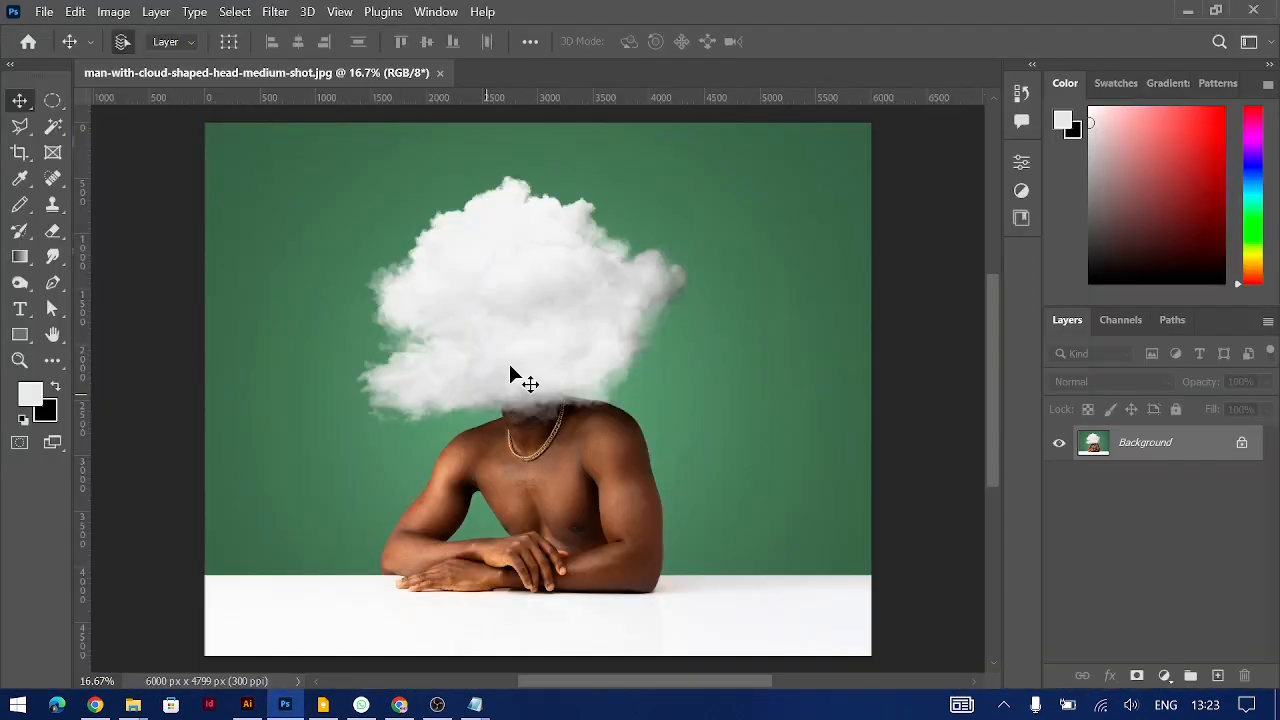
{"action": "left_click", "coordinate": [235, 11]}
{"action": "left_click", "coordinate": [280, 232]}
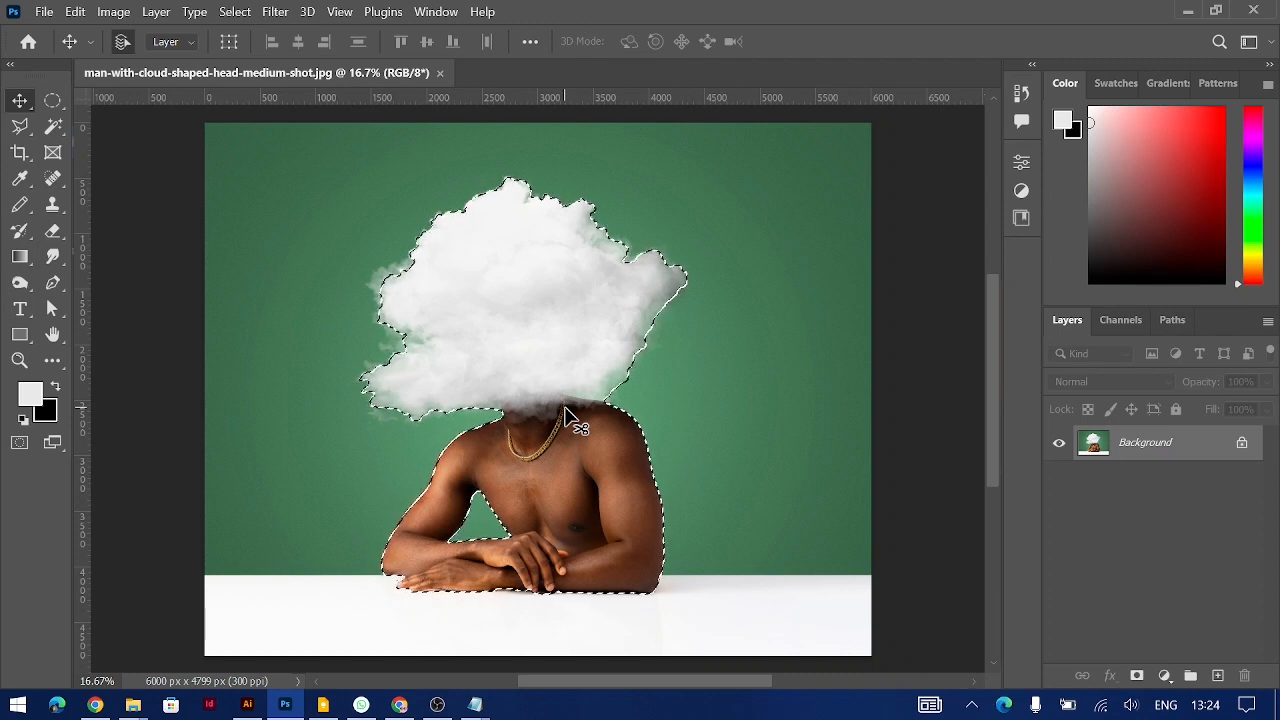
Add the wispy areas along the cloud's left edge to the selection using the Quick Selection tool with a 175 px brush
{"action": "key", "text": "ctrl+equal"}
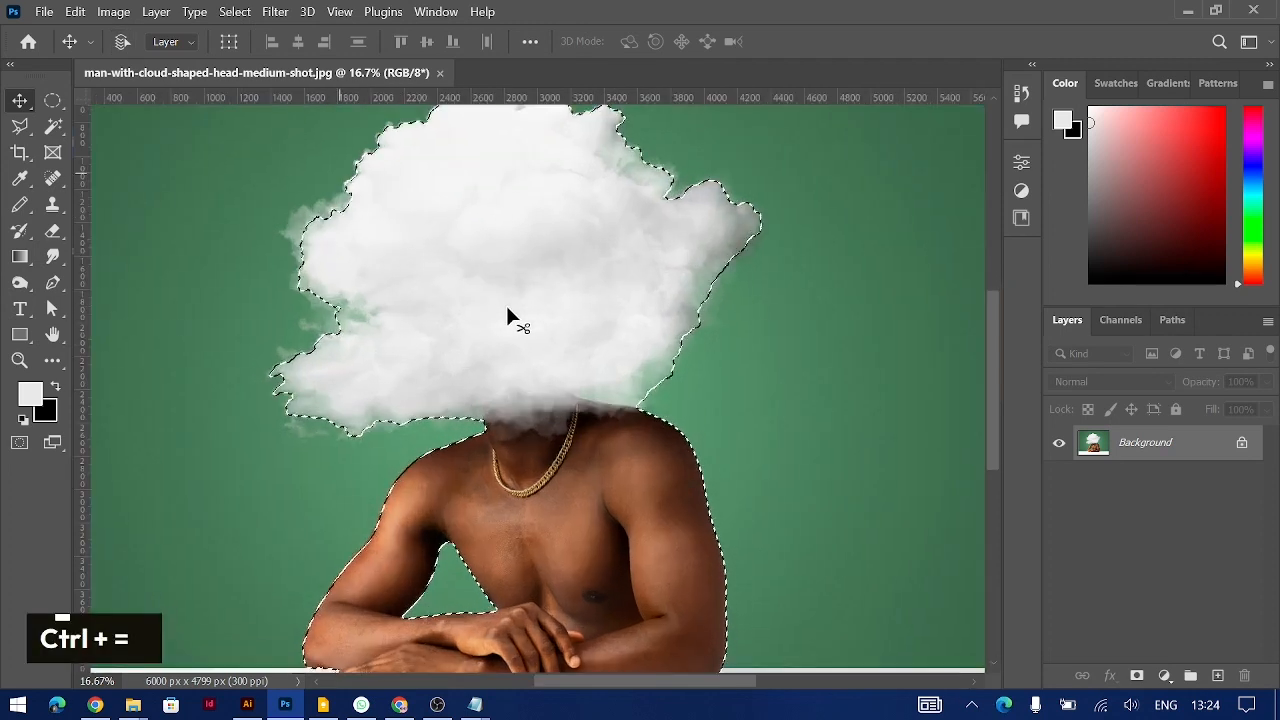
{"action": "scroll", "coordinate": [148, 140], "scroll_direction": "up", "scroll_amount": 1}
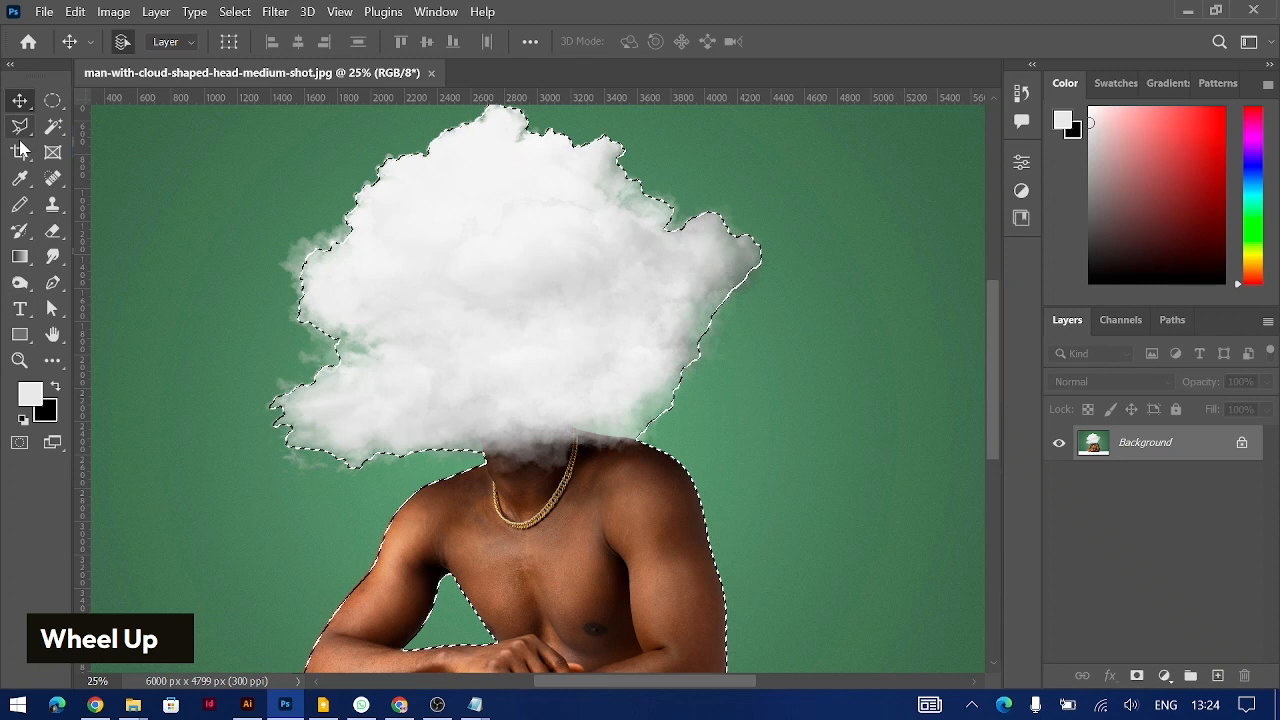
{"action": "right_click", "coordinate": [56, 132]}
{"action": "left_click", "coordinate": [108, 144]}
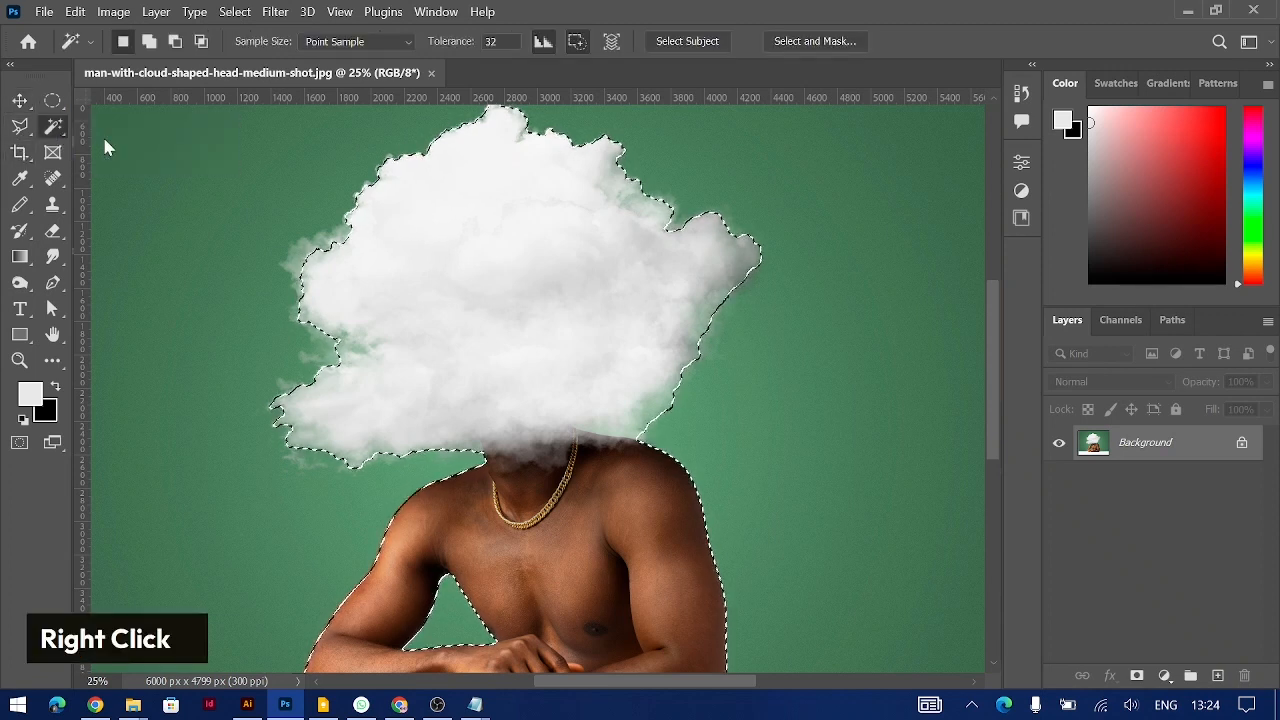
{"action": "key", "text": "bracketright"}
{"action": "key", "text": "bracketright"}
{"action": "key", "text": "bracketright"}
{"action": "key", "text": "bracketright"}
{"action": "key", "text": "bracketright"}
{"action": "key", "text": "bracketright"}
{"action": "key", "text": "bracketright"}
{"action": "key", "text": "bracketright"}
{"action": "key", "text": "bracketright"}
{"action": "key", "text": "bracketright"}
{"action": "key", "text": "bracketright"}
{"action": "key", "text": "bracketright"}
{"action": "key", "text": "bracketright"}
{"action": "key", "text": "bracketright"}
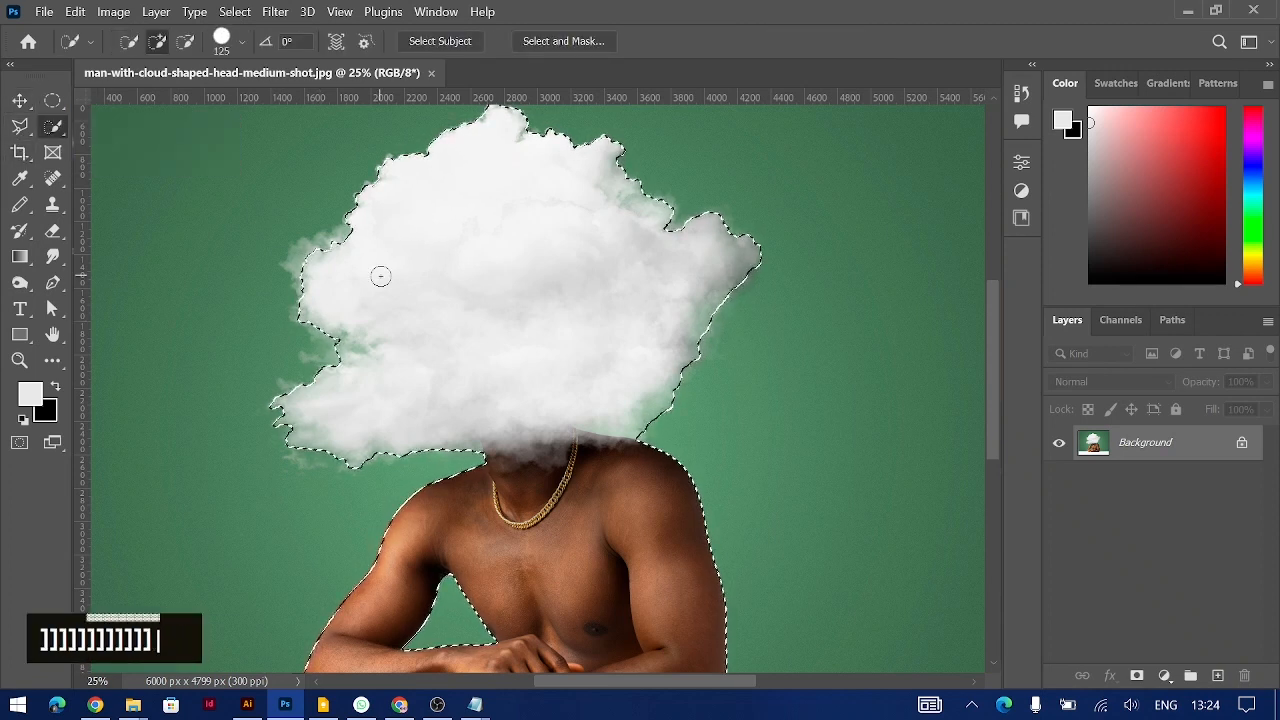
{"action": "left_click_drag", "start_coordinate": [320, 249], "coordinate": [310, 270]}
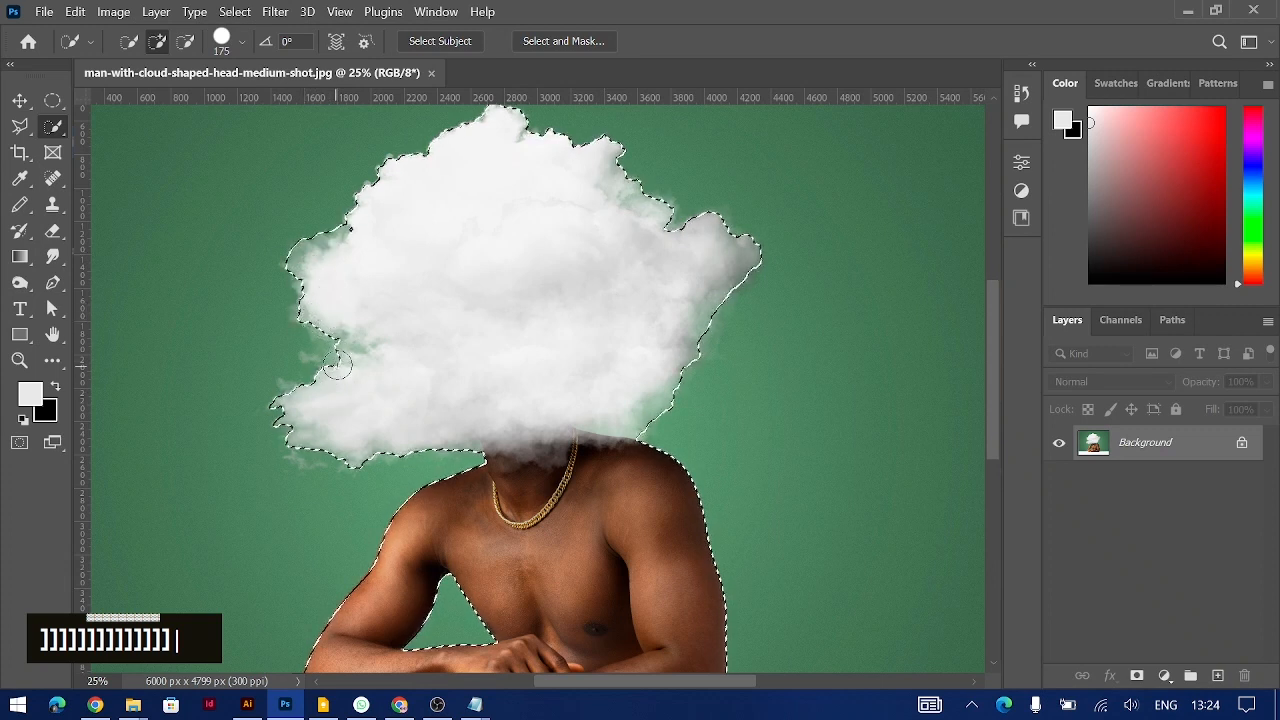
{"action": "mouse_move", "coordinate": [323, 334]}
{"action": "left_mouse_down"}
{"action": "mouse_move", "coordinate": [359, 345]}
{"action": "mouse_move", "coordinate": [367, 401]}
{"action": "mouse_move", "coordinate": [327, 425]}
{"action": "left_mouse_up"}
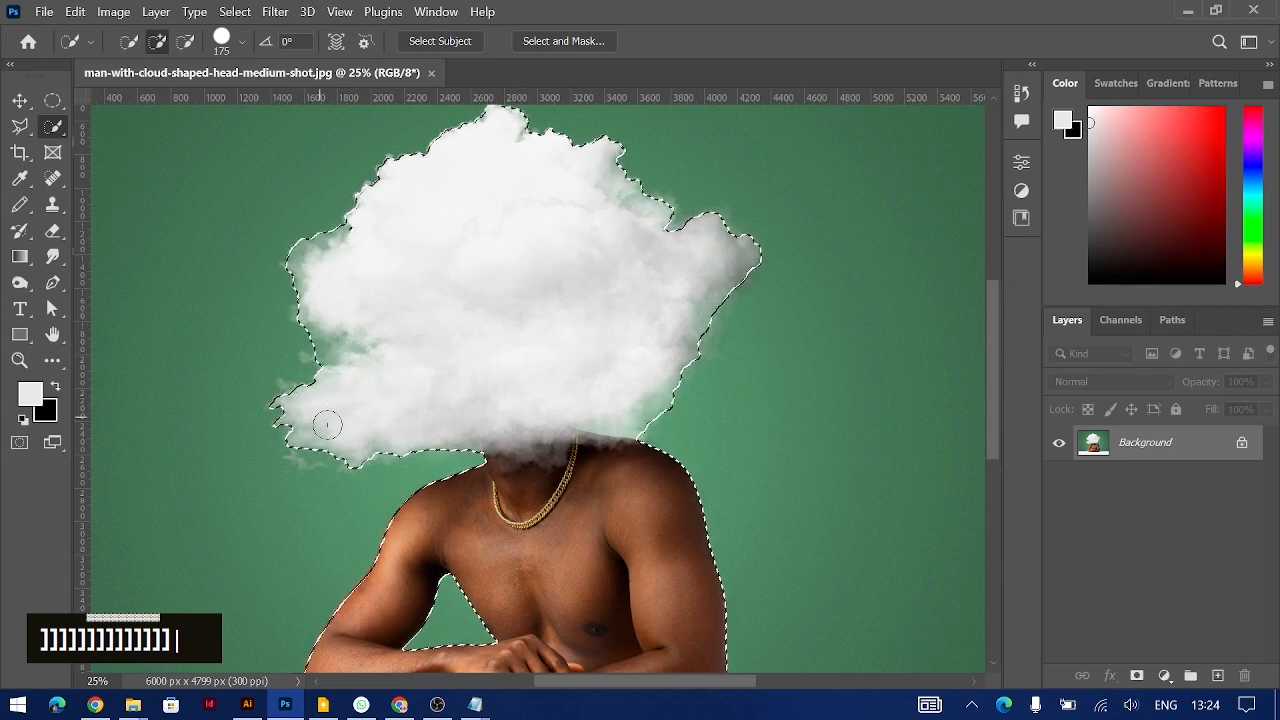
Open the Select and Mask workspace for the selection of the man and cloud
{"action": "key", "text": "ctrl+minus"}
{"action": "key", "text": "ctrl+minus"}
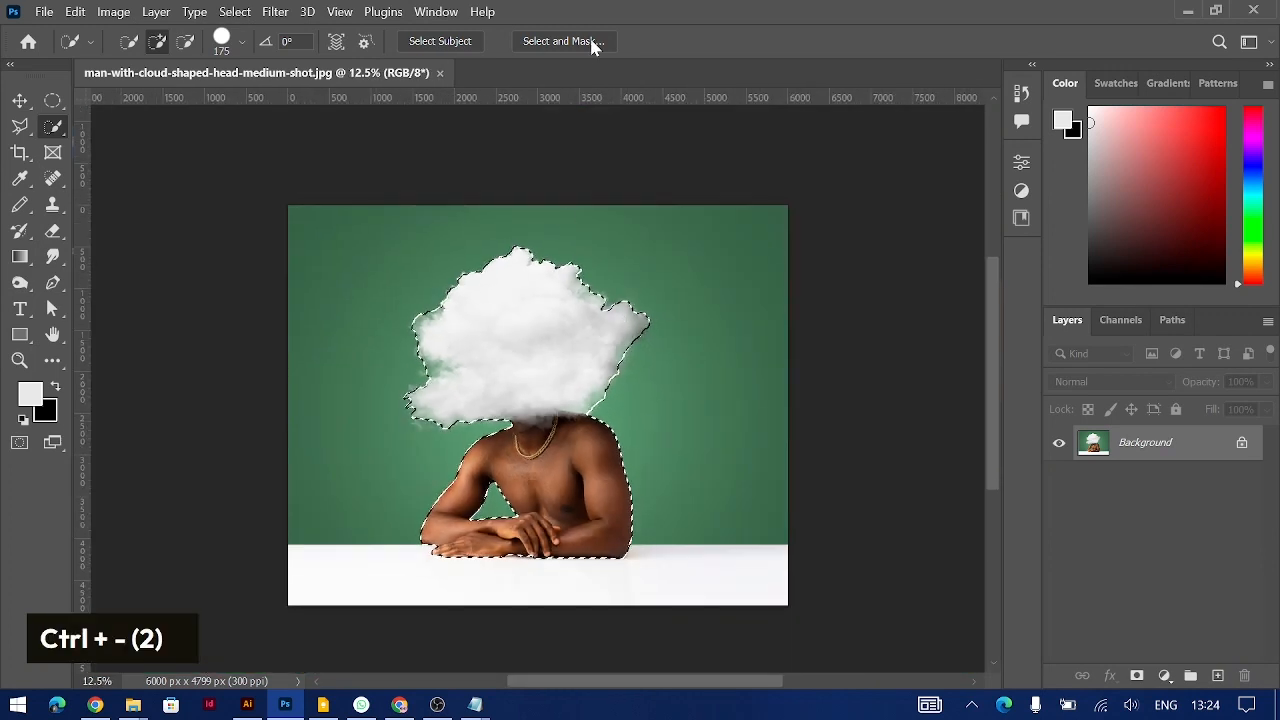
{"action": "key", "text": "ctrl+alt+r"}
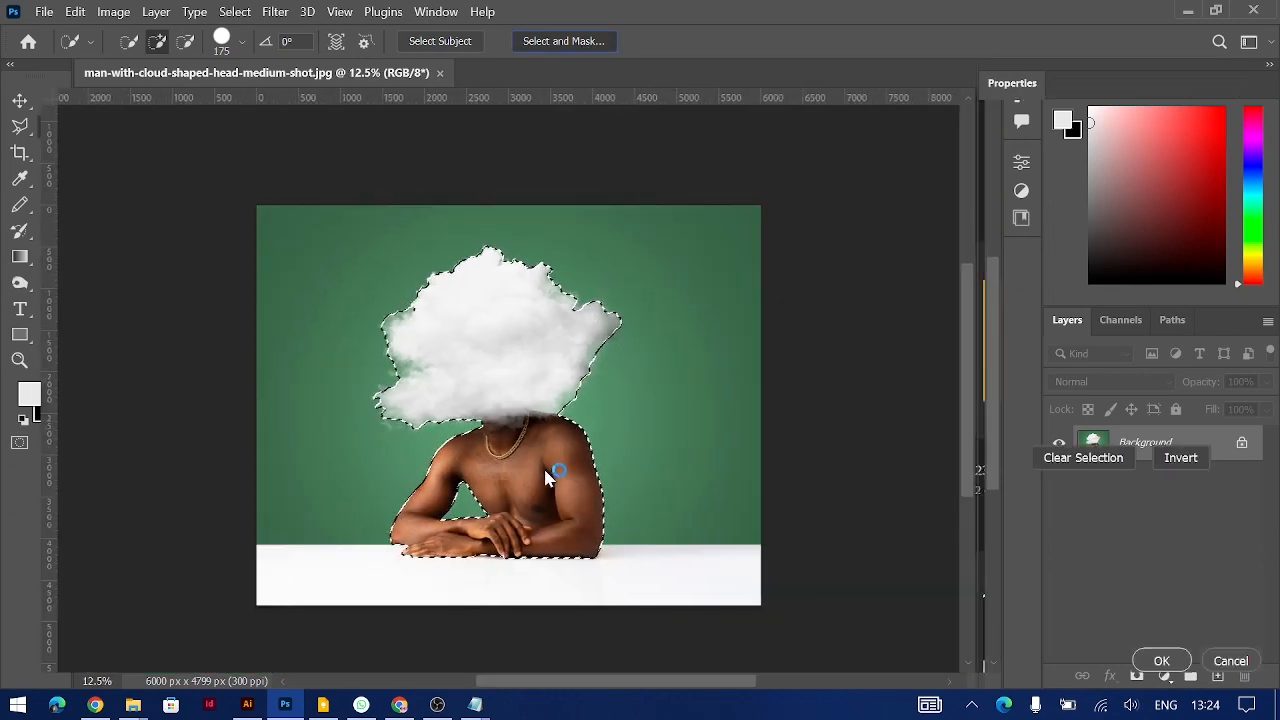
{"action": "key", "text": "ctrl+equal"}
{"action": "key", "text": "ctrl+equal"}
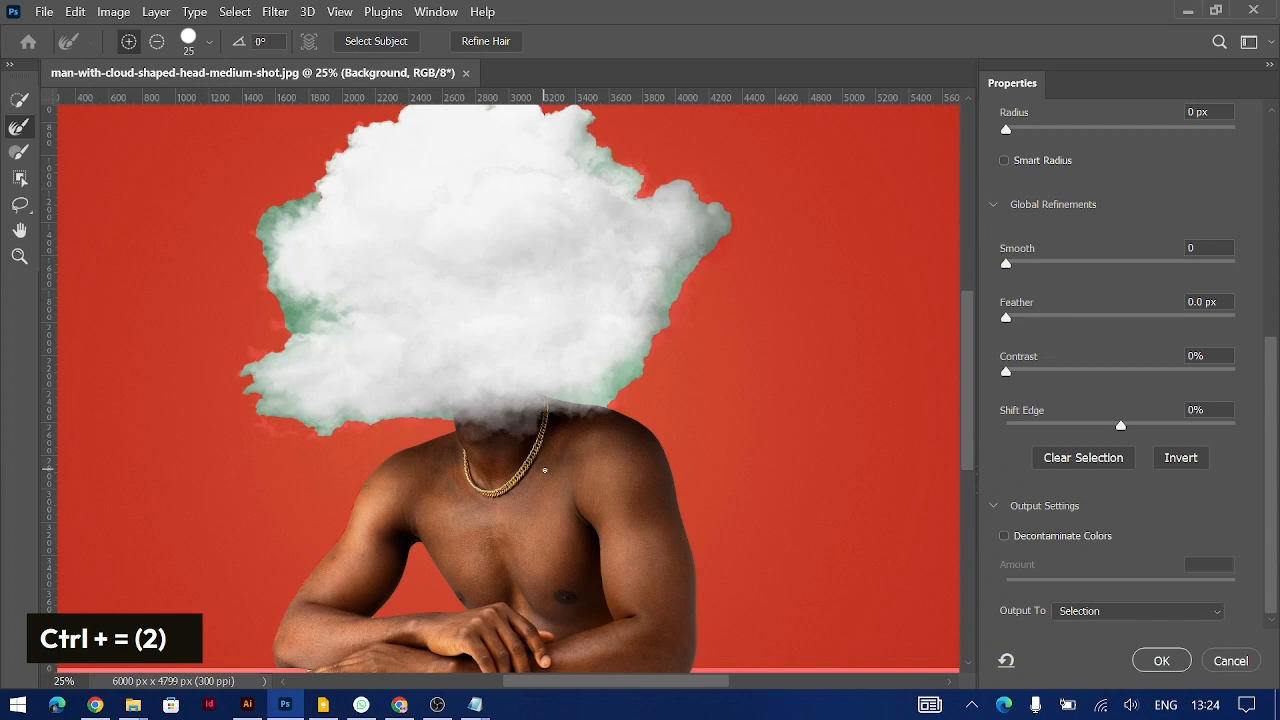
Refine the selection all around the cloud's edge using the Refine Edge Brush at size 300 to remove the green fringe
{"action": "key", "text": "bracketright"}
{"action": "key", "text": "bracketright"}
{"action": "key", "text": "bracketright"}
{"action": "key", "text": "bracketright"}
{"action": "key", "text": "bracketright"}
{"action": "key", "text": "bracketright"}
{"action": "key", "text": "bracketright"}
{"action": "key", "text": "bracketright"}
{"action": "key", "text": "bracketright"}
{"action": "key", "text": "bracketright"}
{"action": "key", "text": "bracketright"}
{"action": "key", "text": "bracketright"}
{"action": "key", "text": "bracketright"}
{"action": "key", "text": "bracketright"}
{"action": "key", "text": "bracketright"}
{"action": "key", "text": "bracketright"}
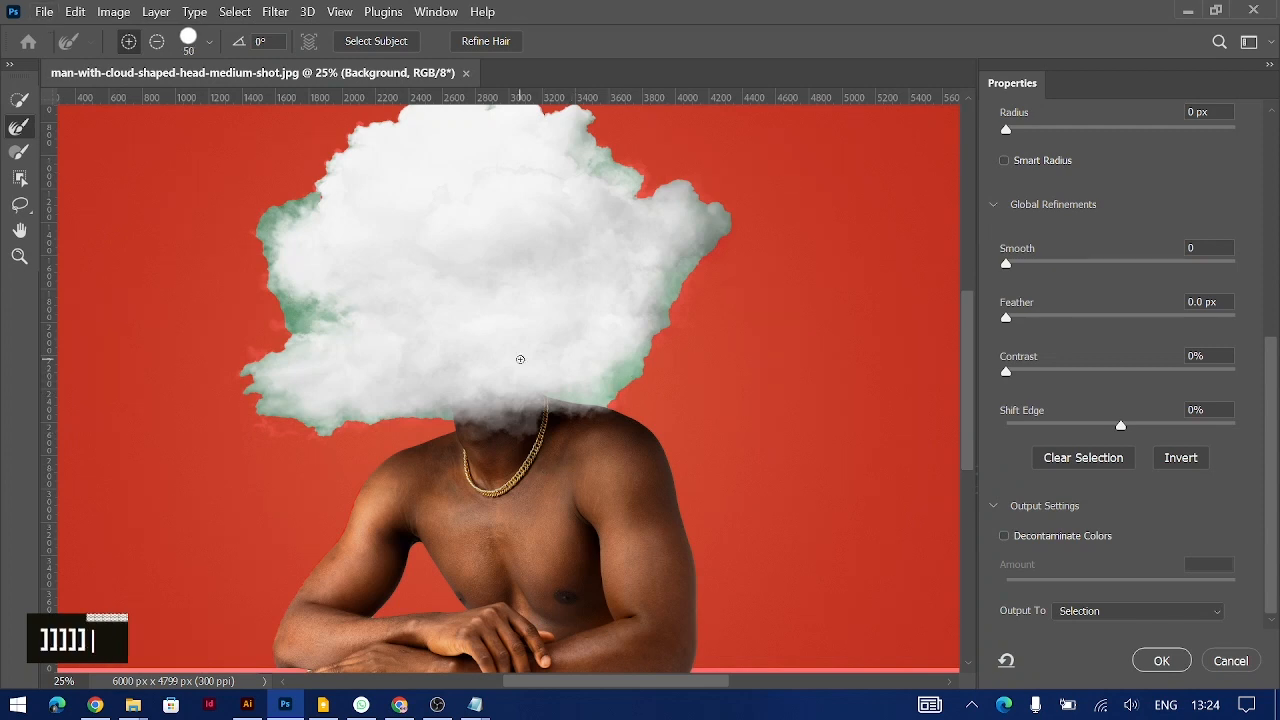
{"action": "mouse_move", "coordinate": [654, 340]}
{"action": "left_mouse_down"}
{"action": "mouse_move", "coordinate": [586, 391]}
{"action": "mouse_move", "coordinate": [557, 380]}
{"action": "mouse_move", "coordinate": [672, 297]}
{"action": "mouse_move", "coordinate": [714, 240]}
{"action": "mouse_move", "coordinate": [708, 198]}
{"action": "mouse_move", "coordinate": [586, 143]}
{"action": "mouse_move", "coordinate": [650, 188]}
{"action": "left_mouse_up"}
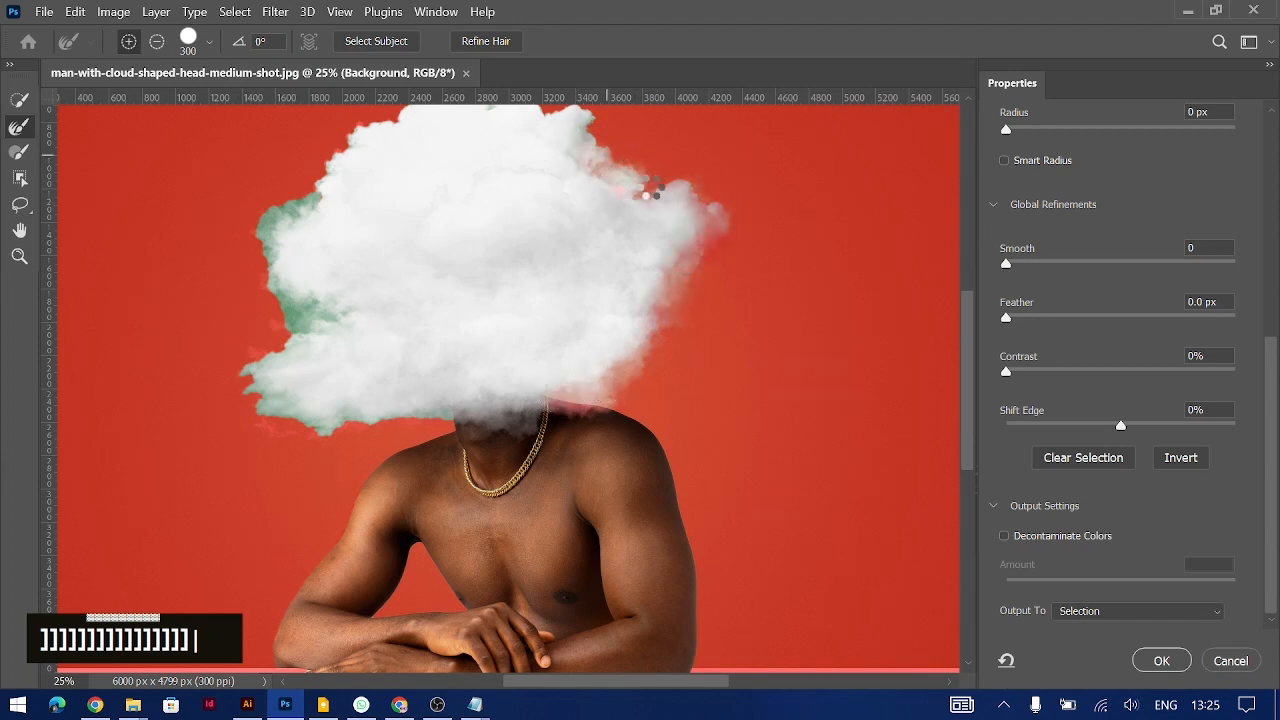
{"action": "scroll", "coordinate": [634, 194], "scroll_direction": "up", "scroll_amount": 2}
{"action": "mouse_move", "coordinate": [580, 205]}
{"action": "left_mouse_down"}
{"action": "mouse_move", "coordinate": [472, 176]}
{"action": "mouse_move", "coordinate": [335, 255]}
{"action": "mouse_move", "coordinate": [269, 328]}
{"action": "mouse_move", "coordinate": [261, 358]}
{"action": "mouse_move", "coordinate": [290, 403]}
{"action": "mouse_move", "coordinate": [317, 411]}
{"action": "mouse_move", "coordinate": [255, 486]}
{"action": "left_mouse_up"}
{"action": "left_click_drag", "start_coordinate": [304, 522], "coordinate": [435, 515]}
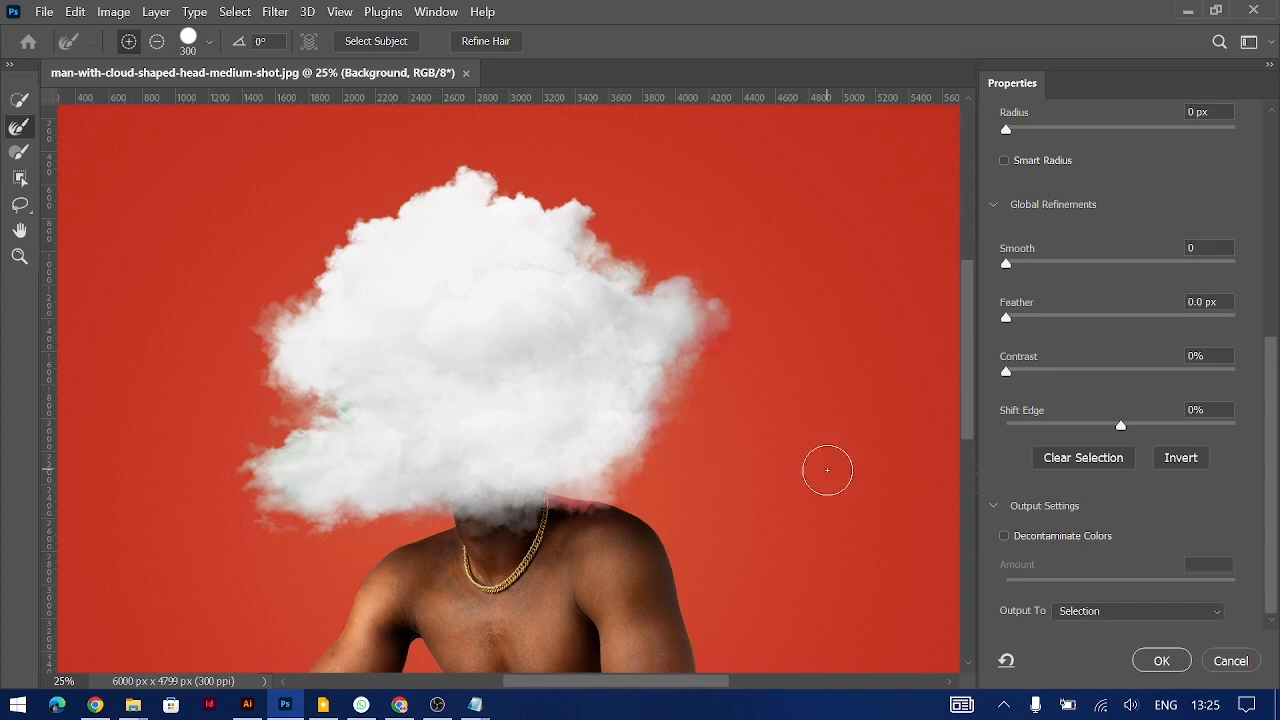
{"action": "key", "text": "ctrl+minus"}
{"action": "key", "text": "ctrl+equal"}
{"action": "key", "text": "ctrl+equal"}
{"action": "key", "text": "ctrl+equal"}
{"action": "key", "text": "ctrl+equal"}
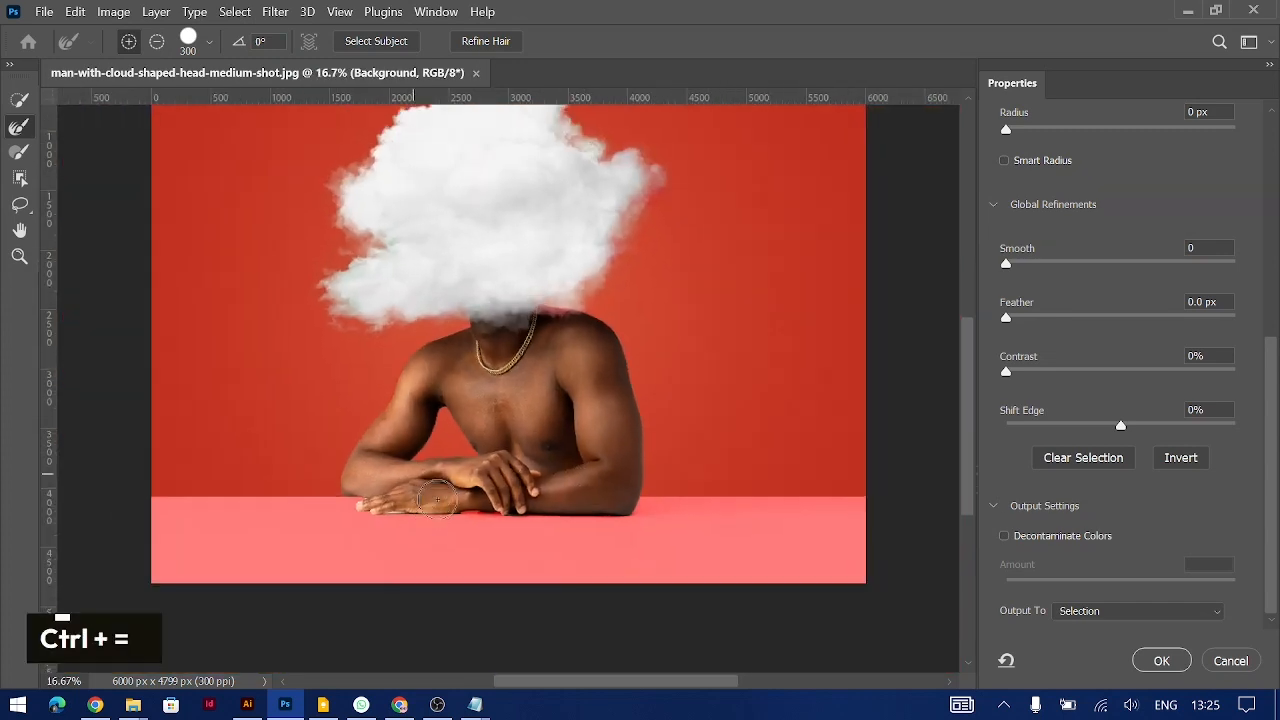
Refine the selection edge beneath the man's lower hand with the Refine Edge Brush at size 100
{"action": "scroll", "coordinate": [437, 499], "scroll_direction": "down", "scroll_amount": 1}
{"action": "key", "text": "bracketleft"}
{"action": "key", "text": "bracketleft"}
{"action": "key", "text": "bracketleft"}
{"action": "key", "text": "bracketleft"}
{"action": "key", "text": "bracketleft"}
{"action": "key", "text": "bracketleft"}
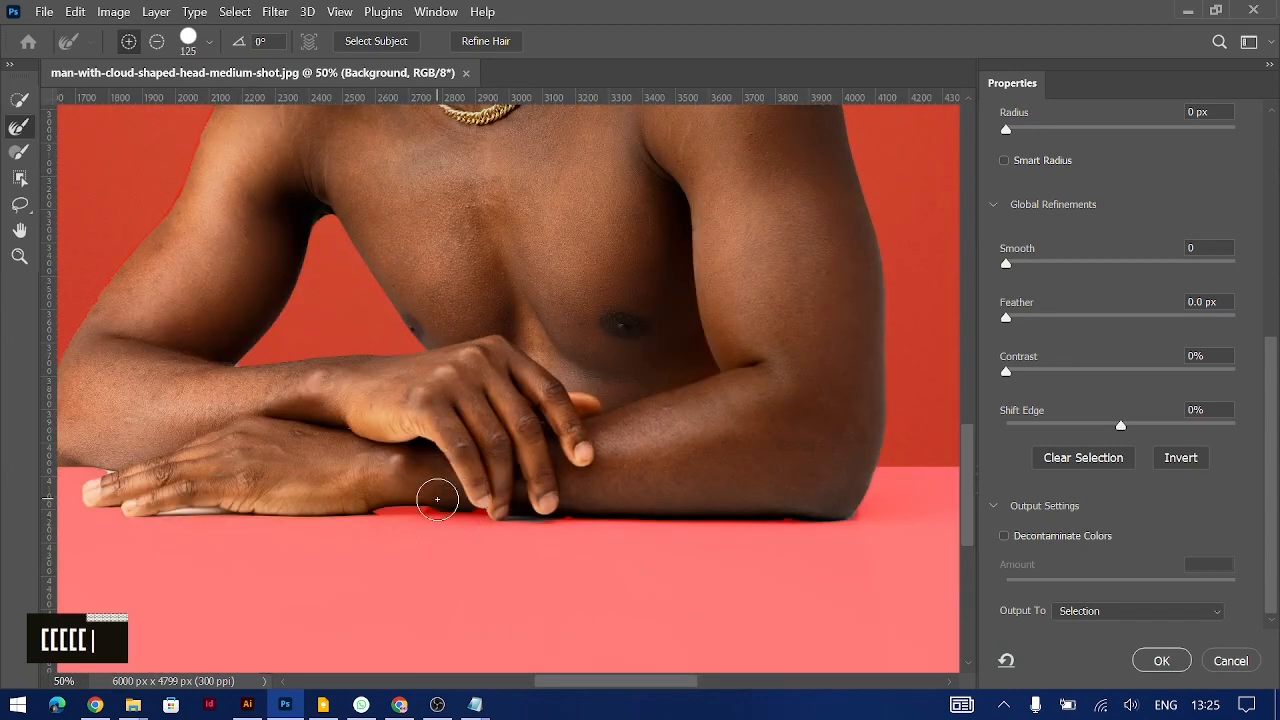
{"action": "left_click_drag", "start_coordinate": [217, 513], "coordinate": [176, 515]}
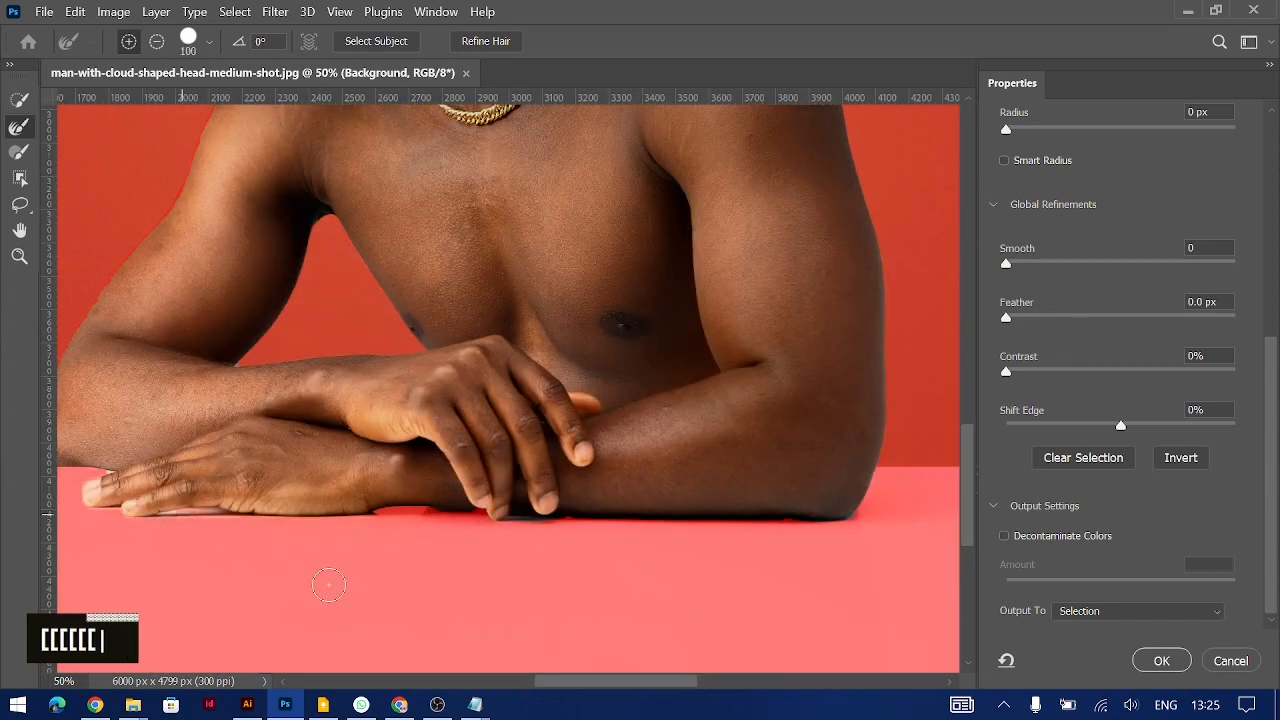
Output the refined selection of the man and cloud to a new layer
{"action": "key", "text": "ctrl+minus"}
{"action": "key", "text": "ctrl+minus"}
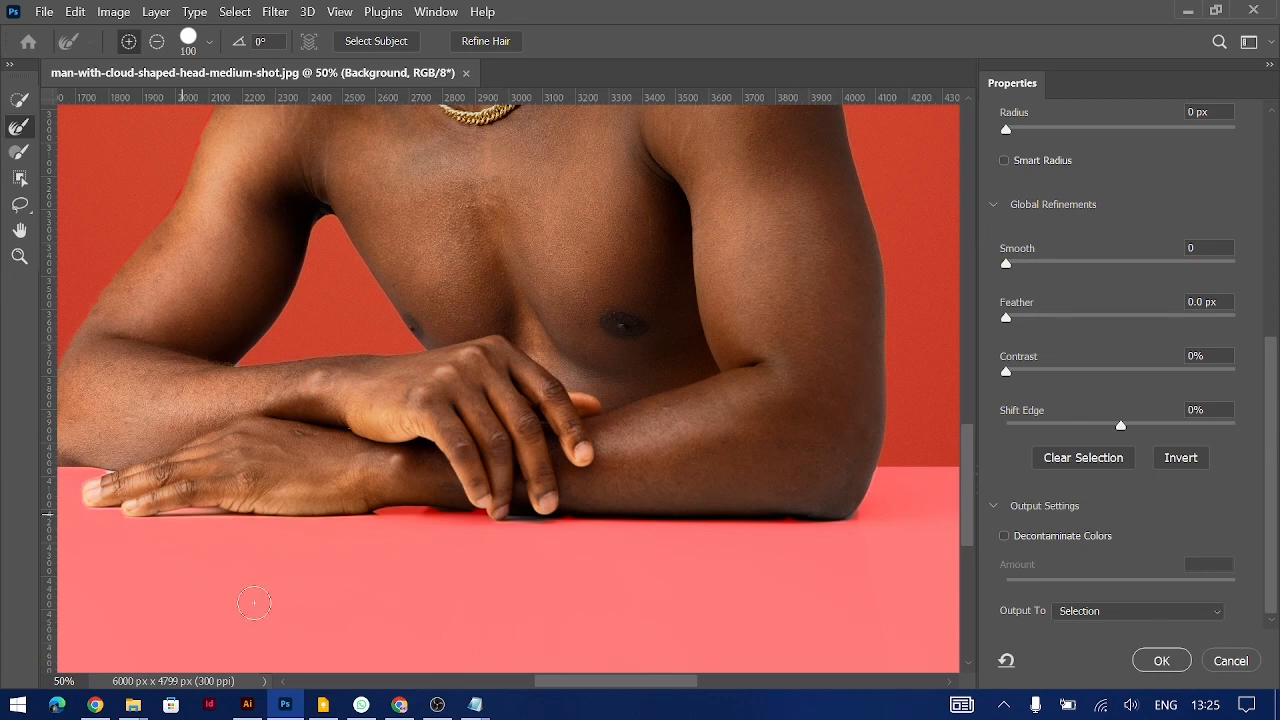
{"action": "scroll", "coordinate": [481, 382], "scroll_direction": "up", "scroll_amount": 5}
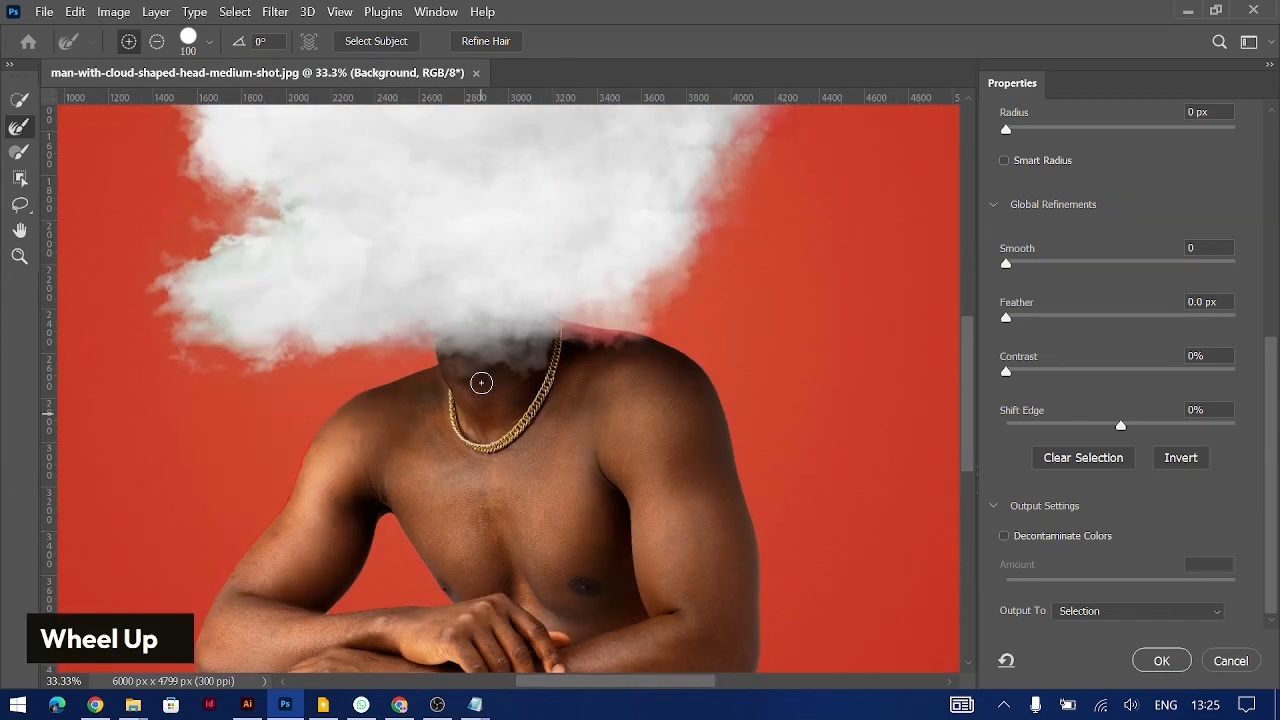
{"action": "key", "text": "ctrl+minus"}
{"action": "left_click", "coordinate": [1140, 611]}
{"action": "left_click", "coordinate": [1086, 626]}
{"action": "left_click", "coordinate": [1161, 660]}
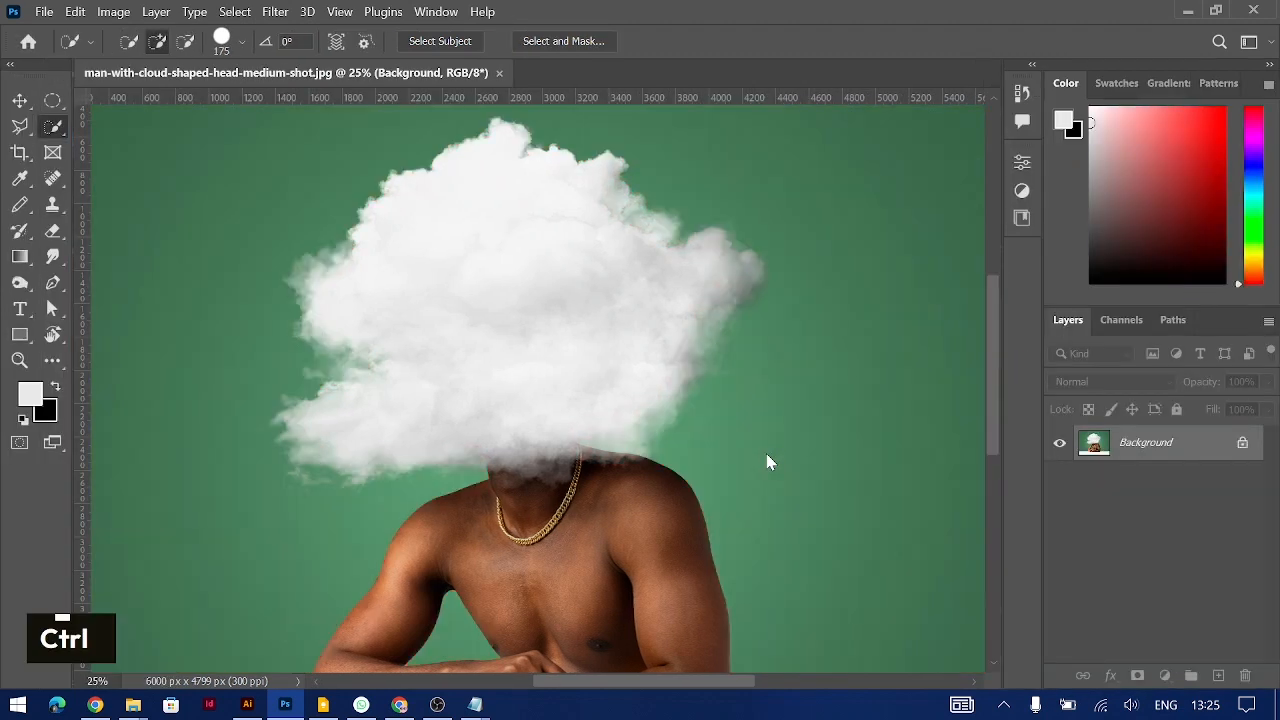
Scale the cut-out of the man and cloud up to about 116.56% with Free Transform
{"action": "key", "text": "ctrl+minus"}
{"action": "left_click", "coordinate": [19, 103]}
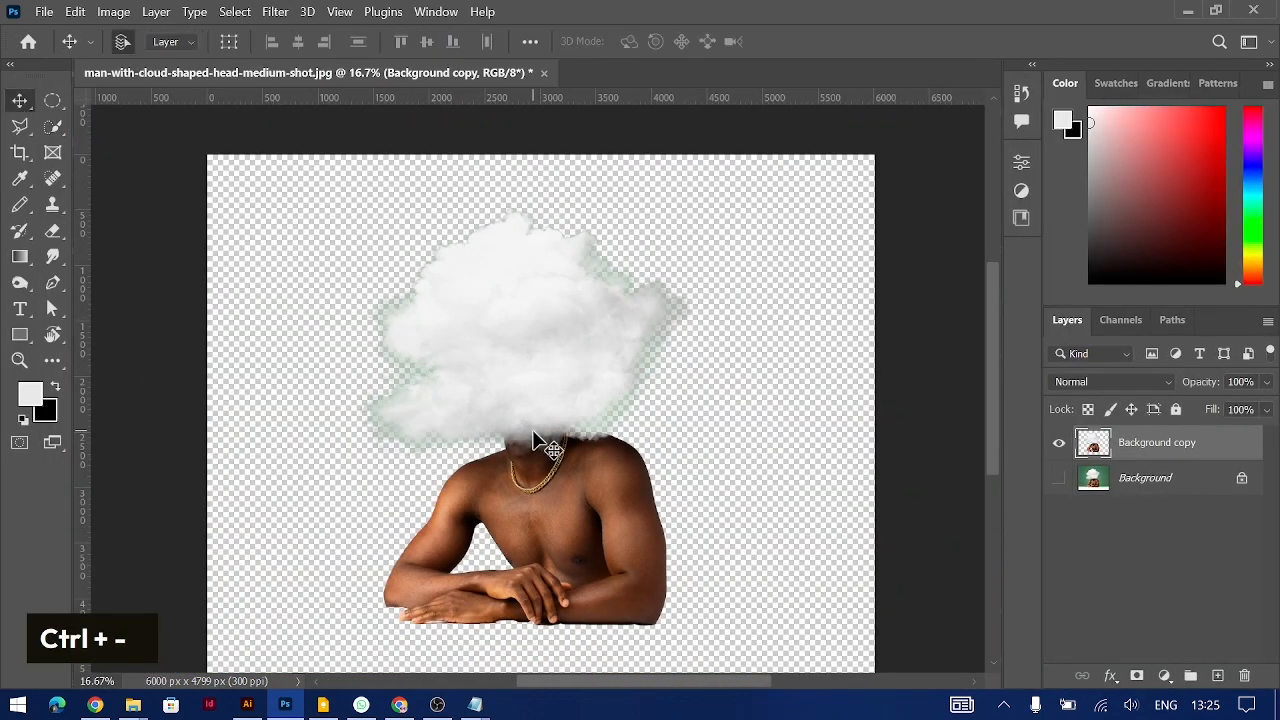
{"action": "key", "text": "ctrl+minus"}
{"action": "key", "text": "ctrl+t"}
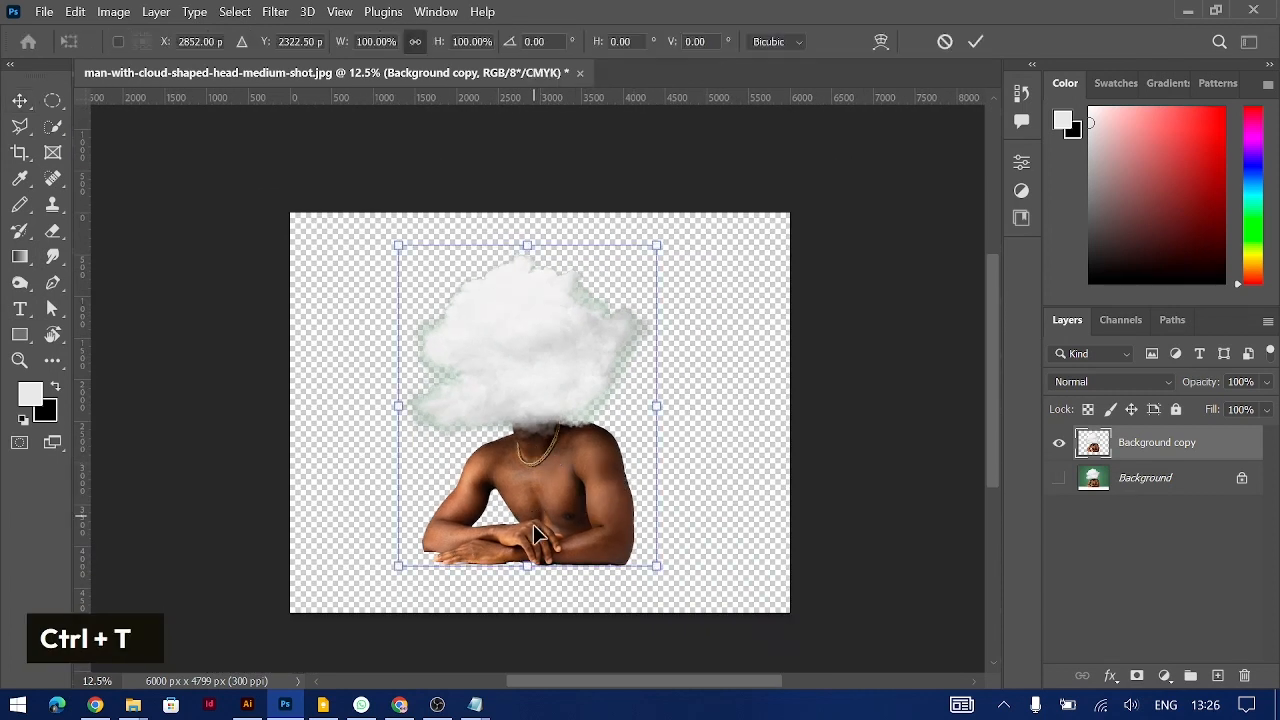
{"action": "left_click_drag", "start_coordinate": [531, 569], "coordinate": [535, 600]}
{"action": "key", "text": "Return"}
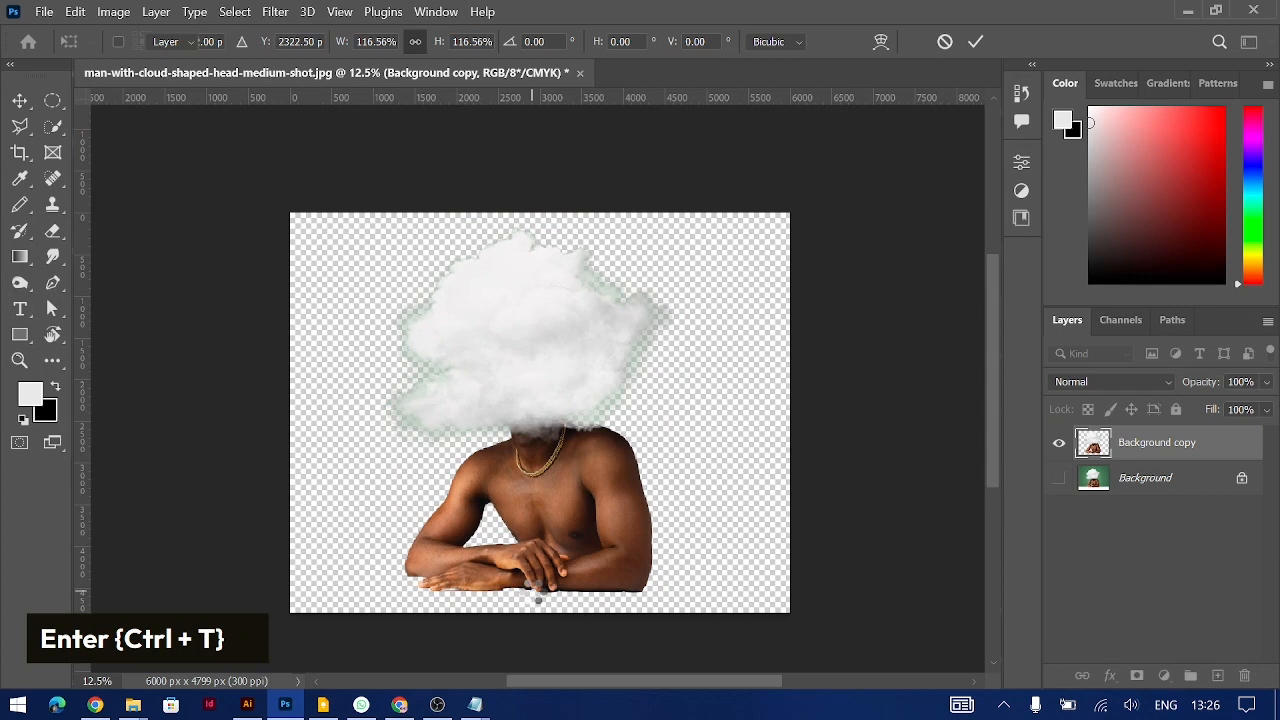
Turn off the CMYK proof preview and apply Shadows/Highlights to the cut-out with shadows at 24% and highlights at 0%
{"action": "key", "text": "ctrl+y"}
{"action": "left_click", "coordinate": [114, 13]}
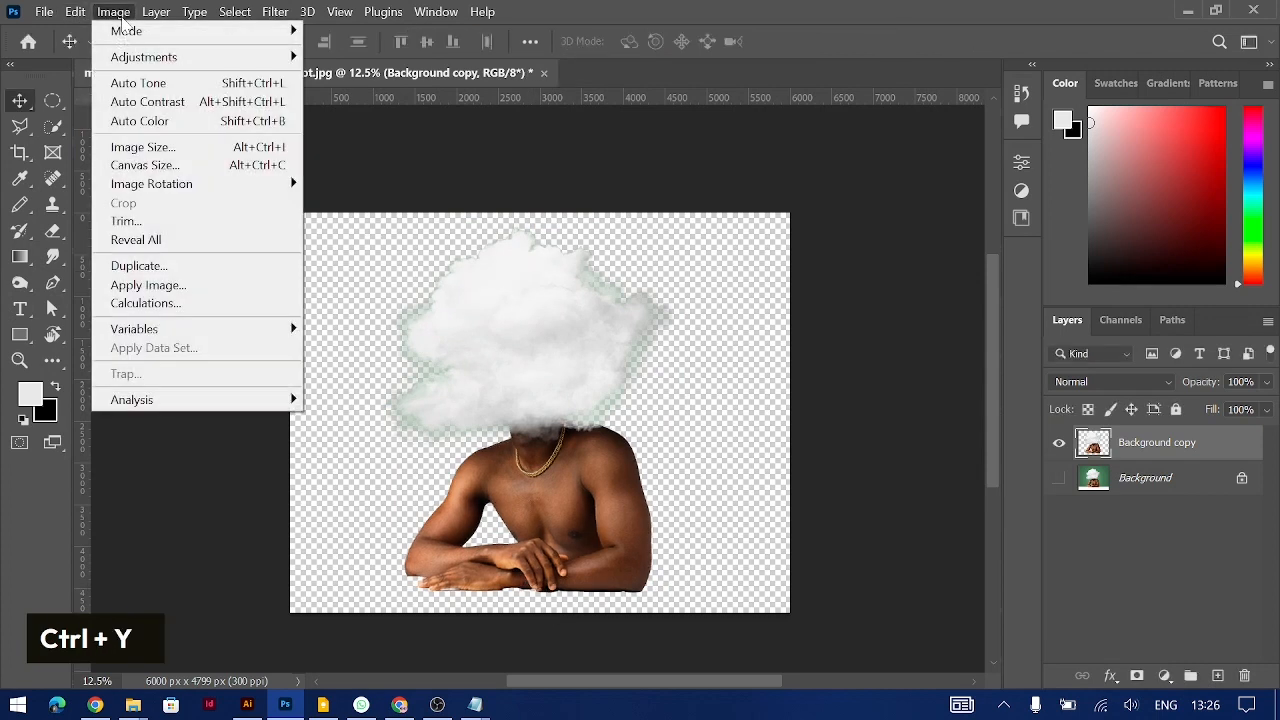
{"action": "mouse_move", "coordinate": [185, 57]}
{"action": "left_click", "coordinate": [415, 374]}
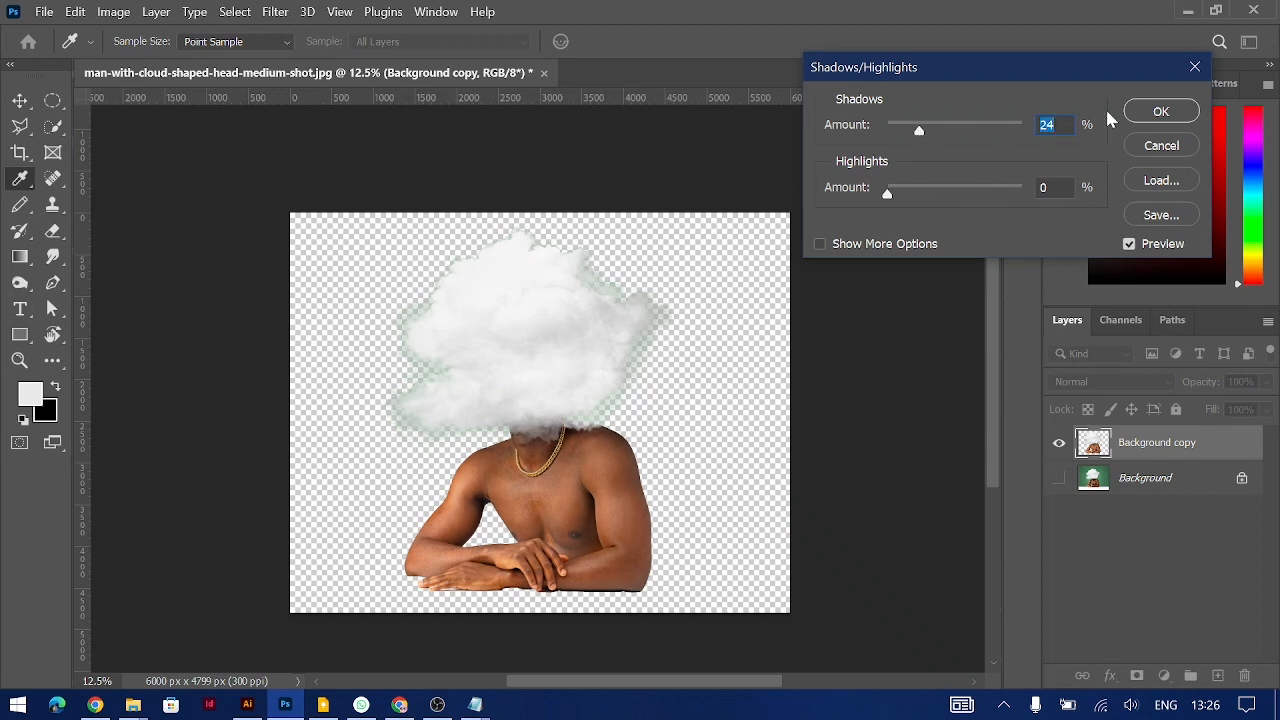
{"action": "left_click", "coordinate": [1155, 110]}
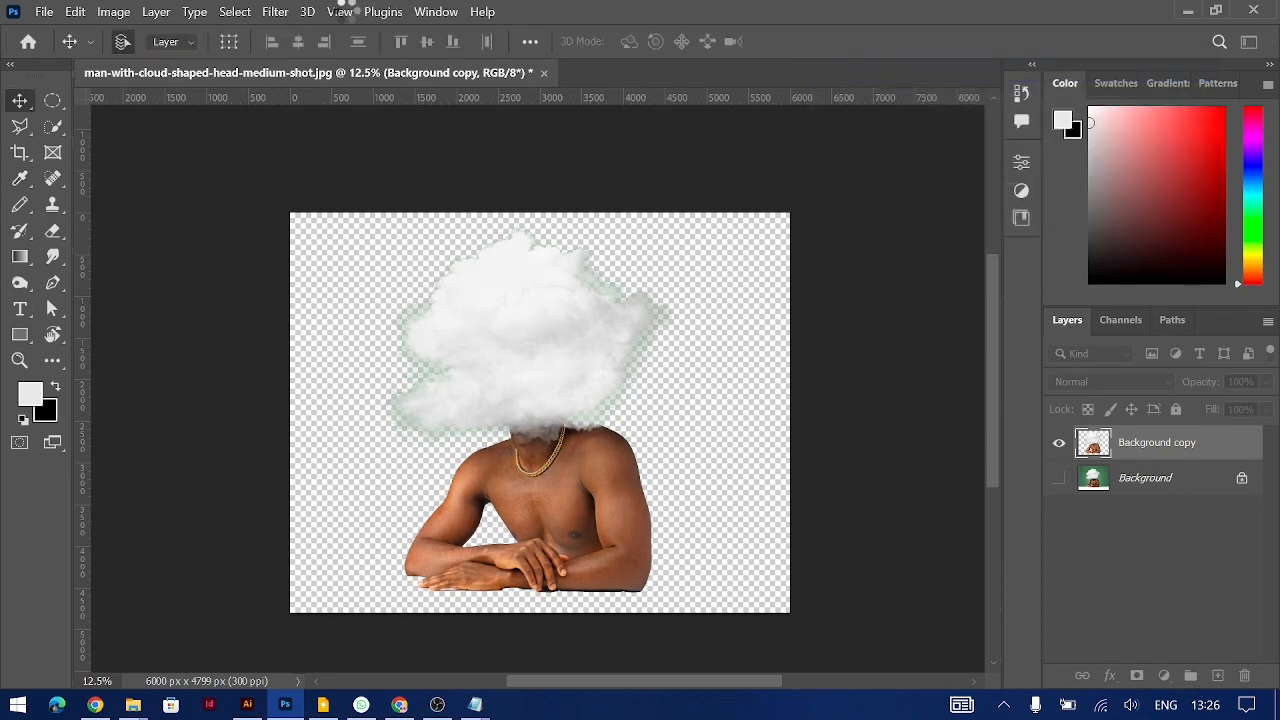
Apply the Grain texture filter to the cut-out with intensity 18, contrast 35 and grain type Soft
{"action": "left_click", "coordinate": [273, 12]}
{"action": "left_click", "coordinate": [271, 14]}
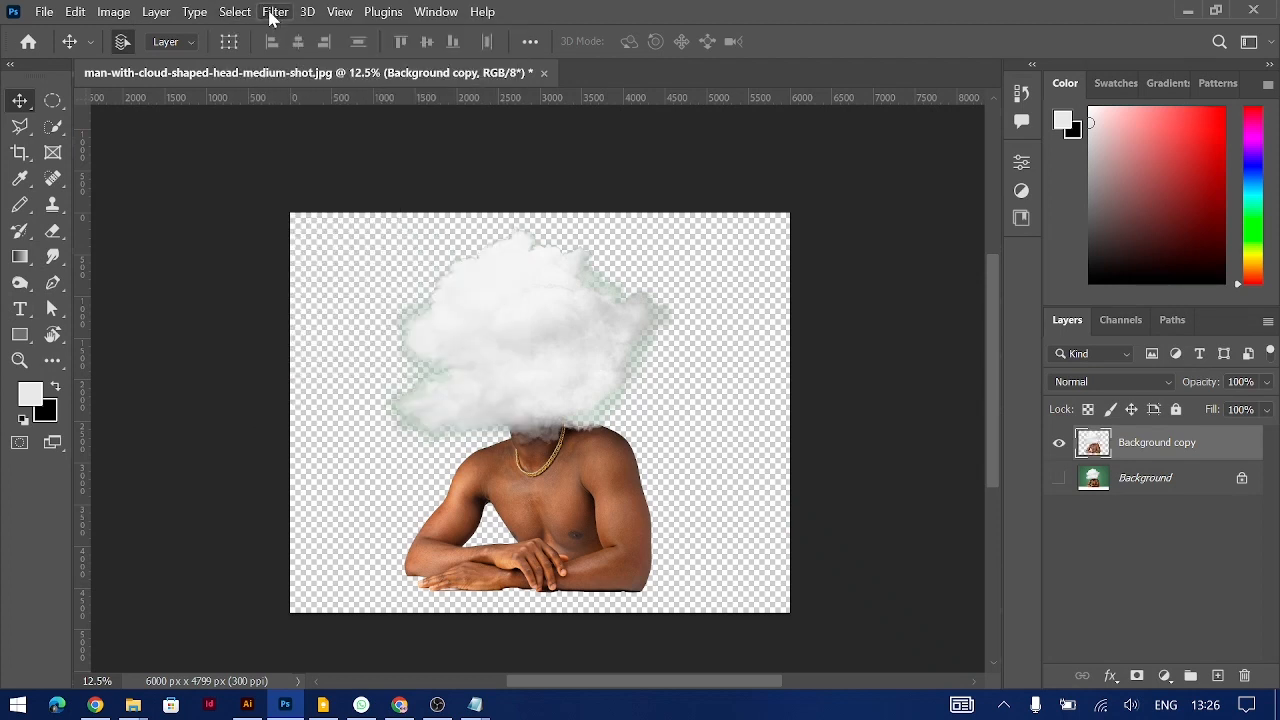
{"action": "left_click", "coordinate": [273, 12]}
{"action": "left_click", "coordinate": [312, 108]}
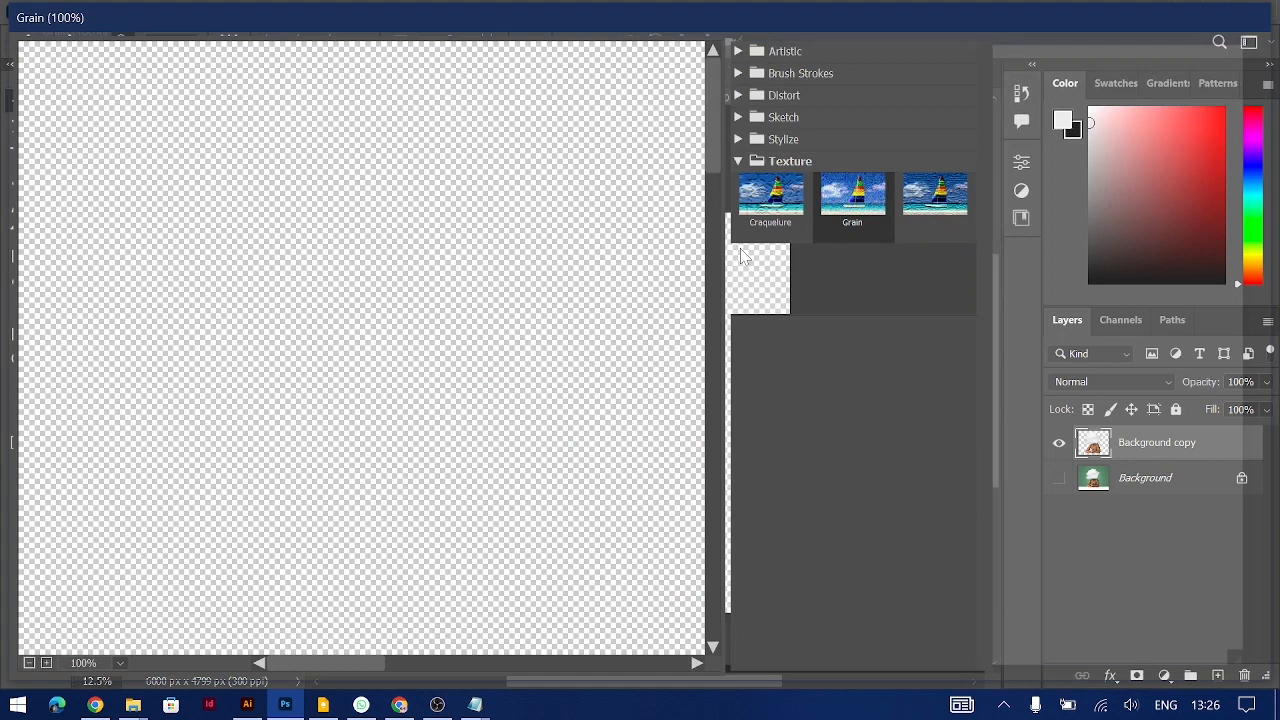
{"action": "key", "text": "ctrl+minus"}
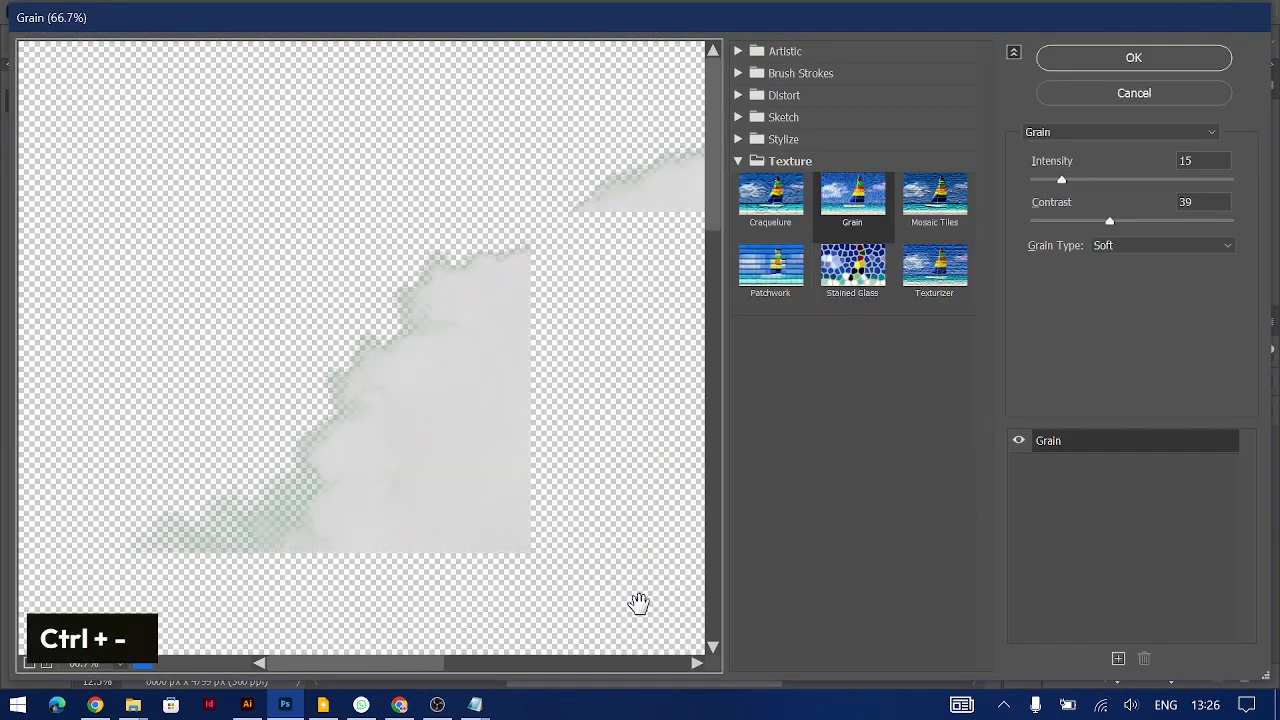
{"action": "scroll", "coordinate": [520, 517], "scroll_direction": "down", "scroll_amount": 1}
{"action": "key", "text": "ctrl+minus"}
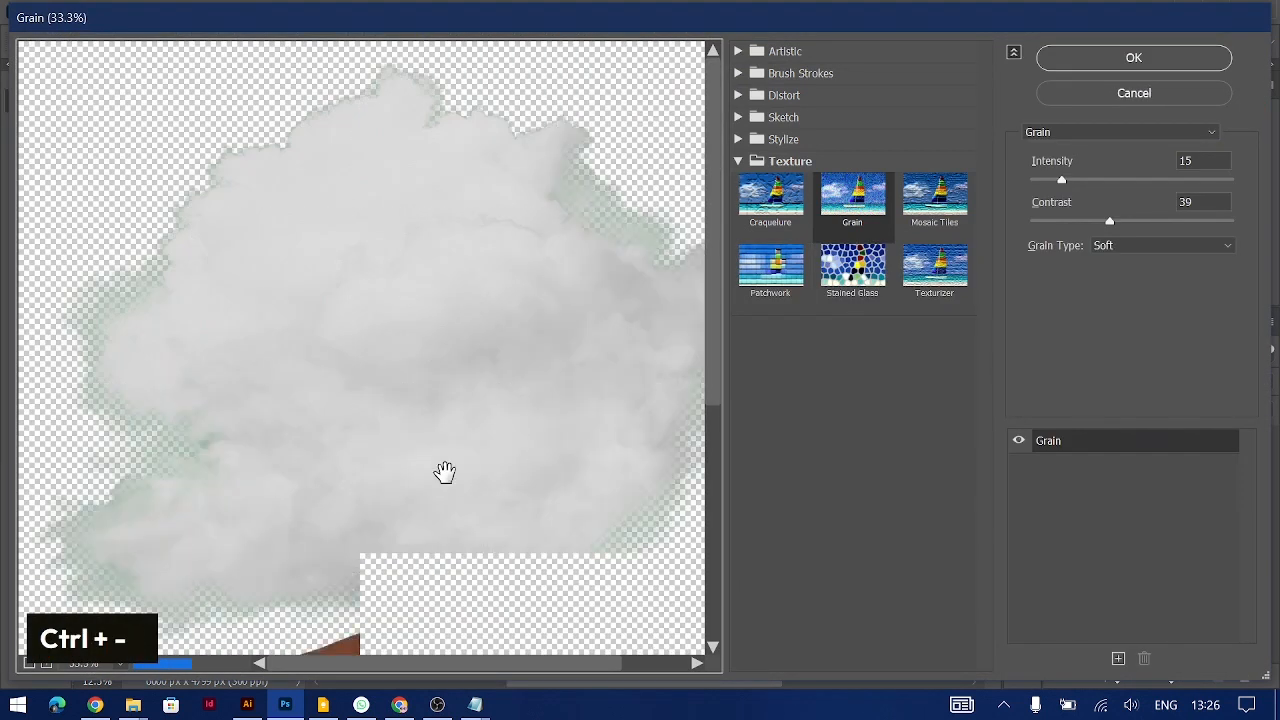
{"action": "scroll", "coordinate": [443, 466], "scroll_direction": "down", "scroll_amount": 4}
{"action": "left_click_drag", "start_coordinate": [1052, 166], "coordinate": [1055, 167]}
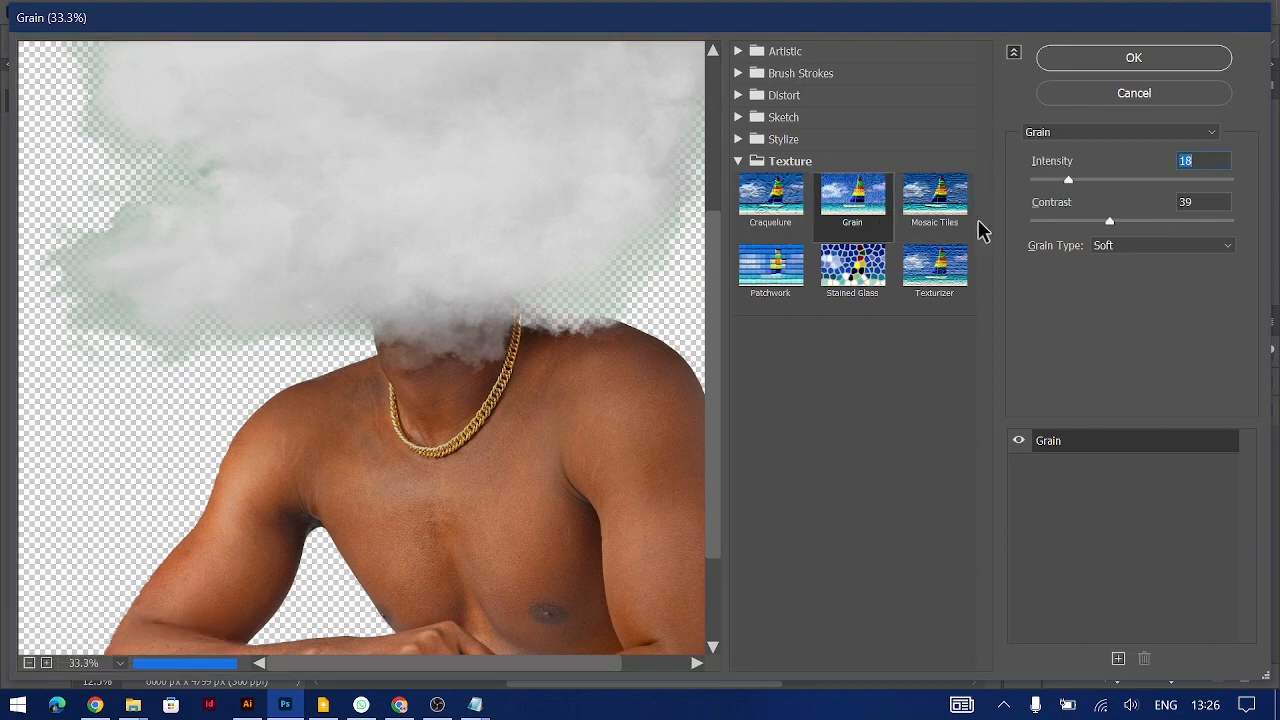
{"action": "left_click_drag", "start_coordinate": [1054, 214], "coordinate": [1052, 215]}
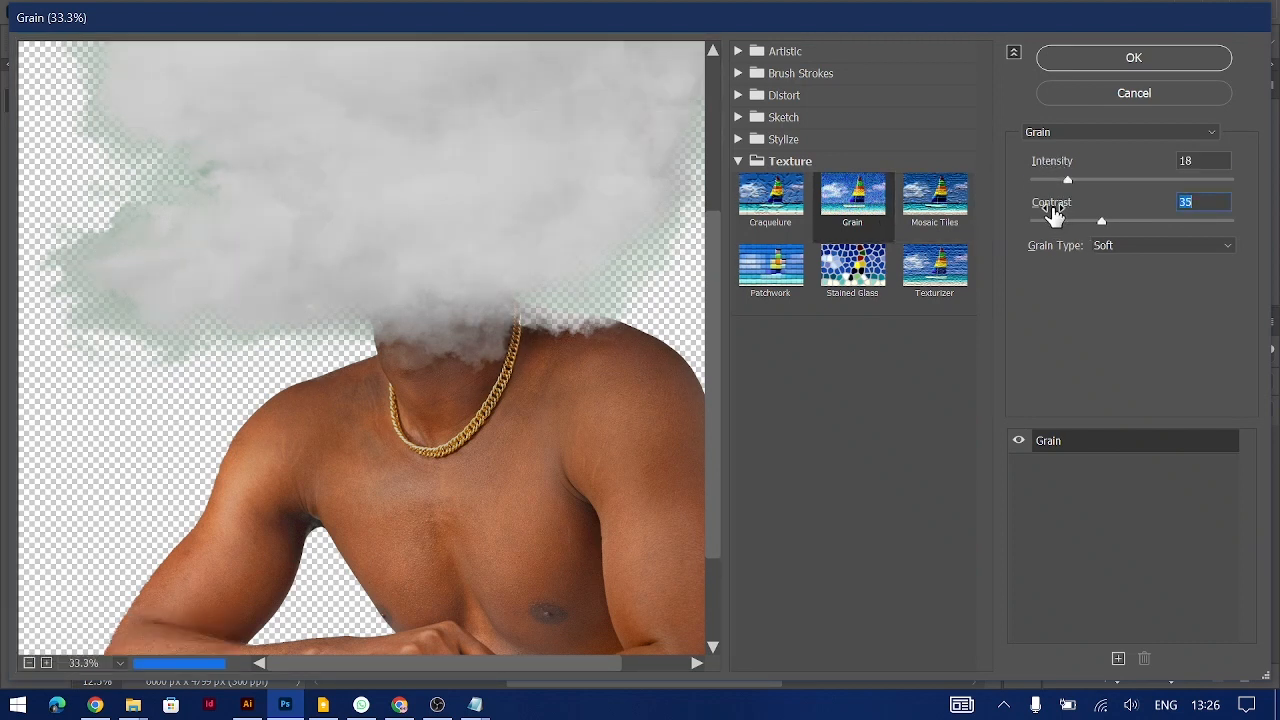
{"action": "left_click", "coordinate": [1114, 57]}
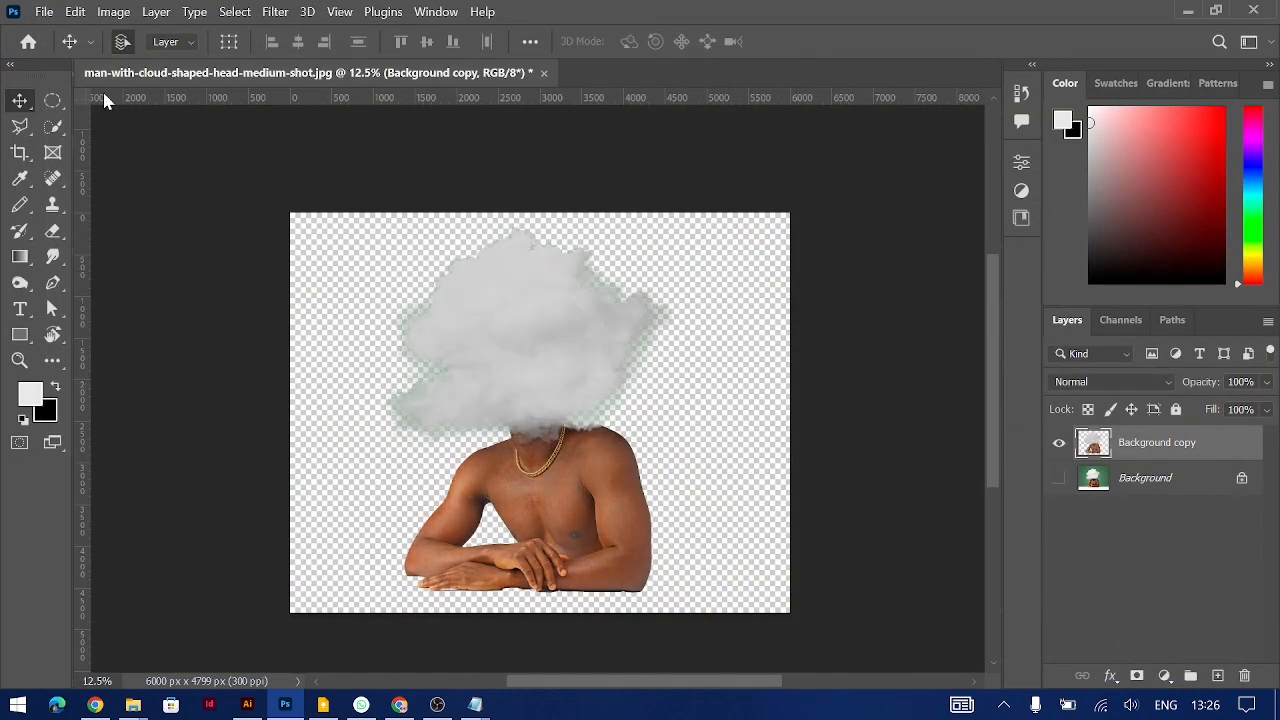
Delete the hidden Background layer and save the cut-out as man-with-cloud-shaped-head-medium-shot.png in Downloads
{"action": "key", "text": "ctrl+alt+a"}
{"action": "left_click", "coordinate": [568, 484], "text": "ctrl"}
{"action": "left_click", "coordinate": [1137, 479]}
{"action": "key", "text": "BackSpace"}
{"action": "key", "text": "ctrl+s"}
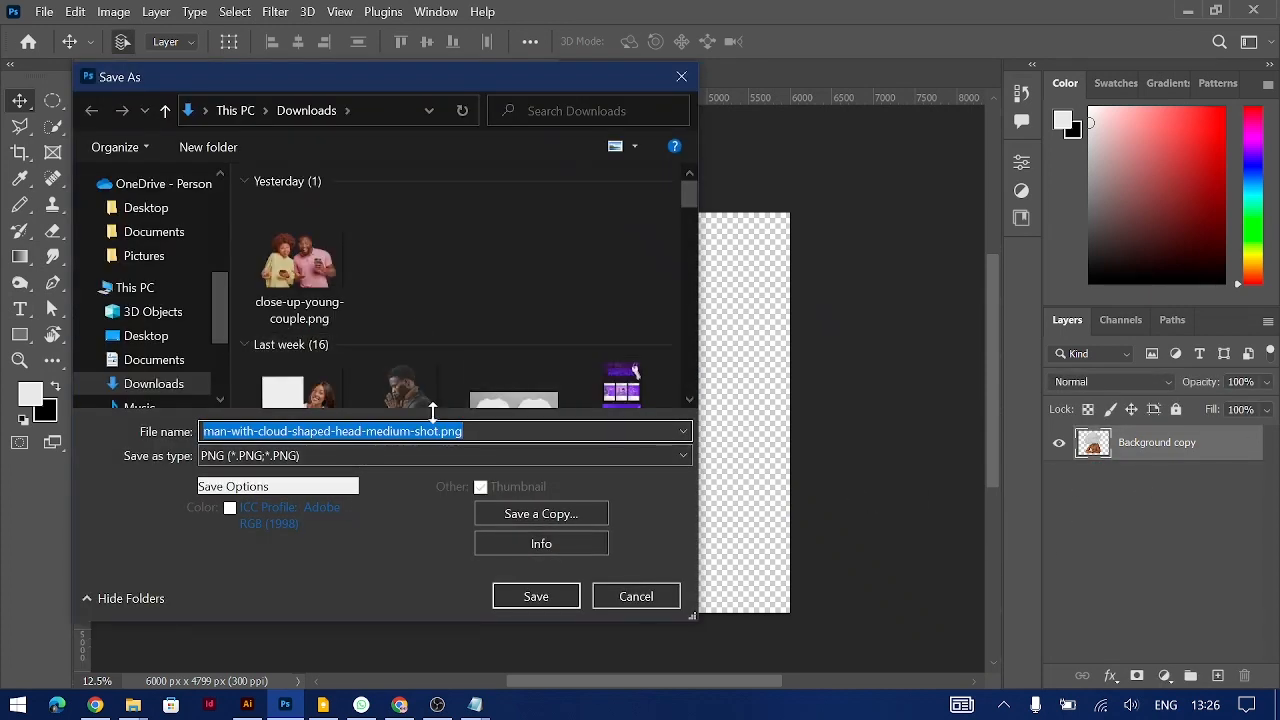
{"action": "left_click_drag", "start_coordinate": [462, 431], "coordinate": [332, 431]}
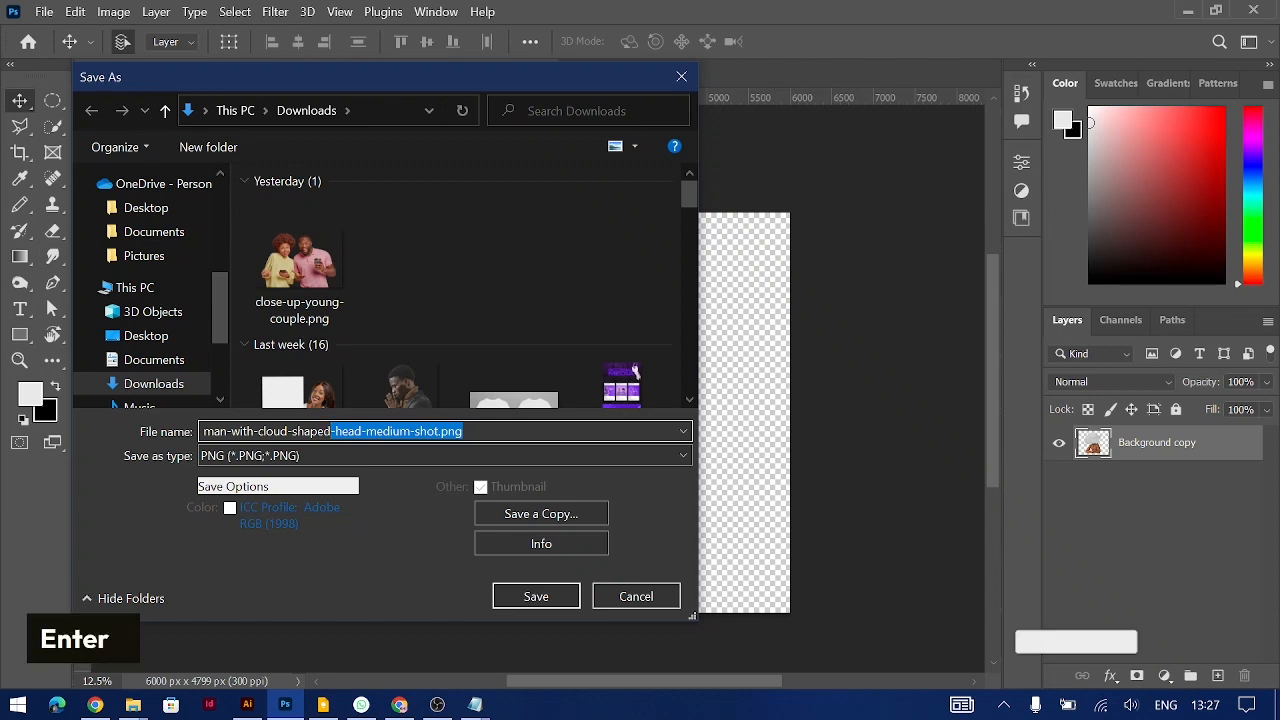
{"action": "key", "text": "Return"}
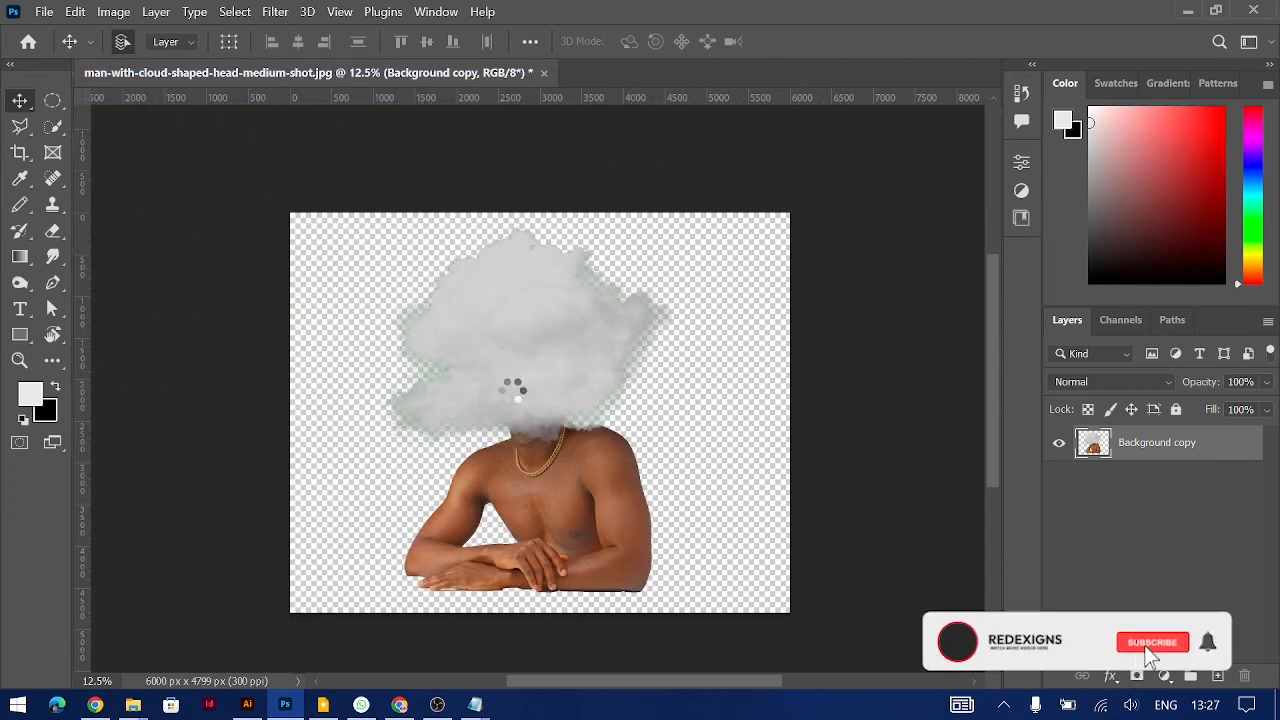
{"action": "key", "text": "Return"}
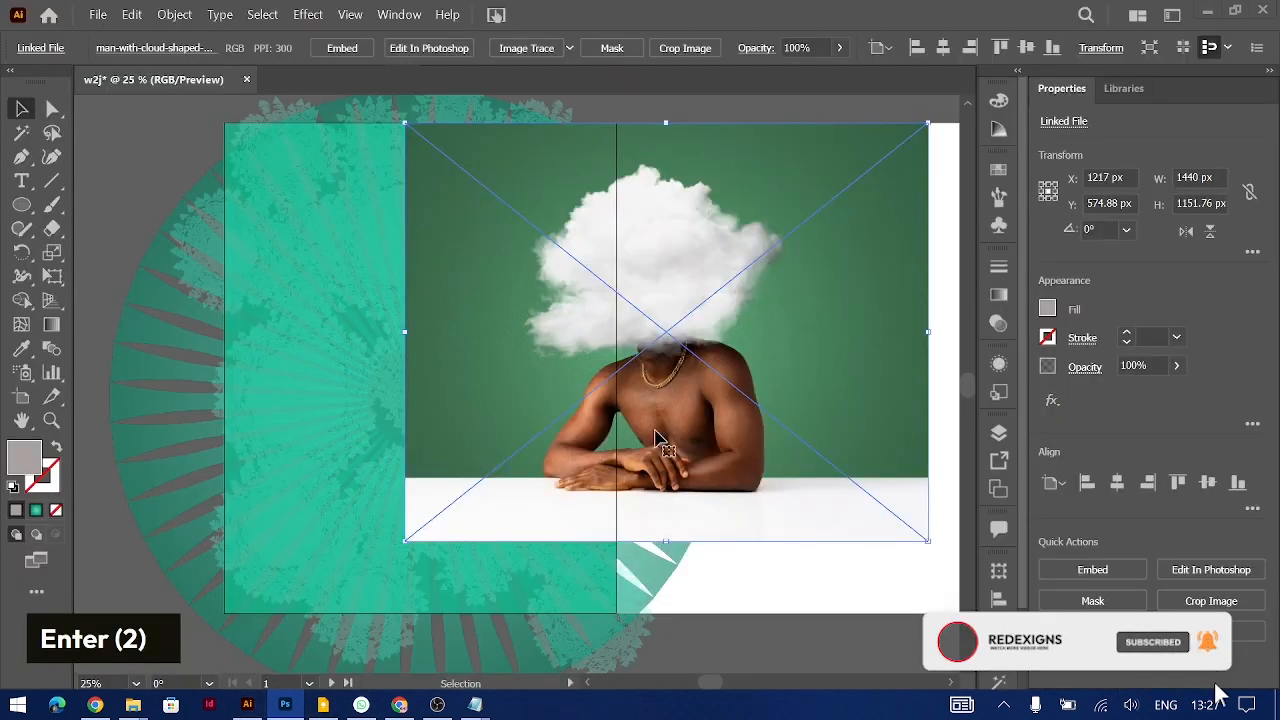
Relink the placed photo in Illustrator to the saved PNG cut-out and move it onto the lower part of the green artboard
{"action": "left_click", "coordinate": [1011, 208]}
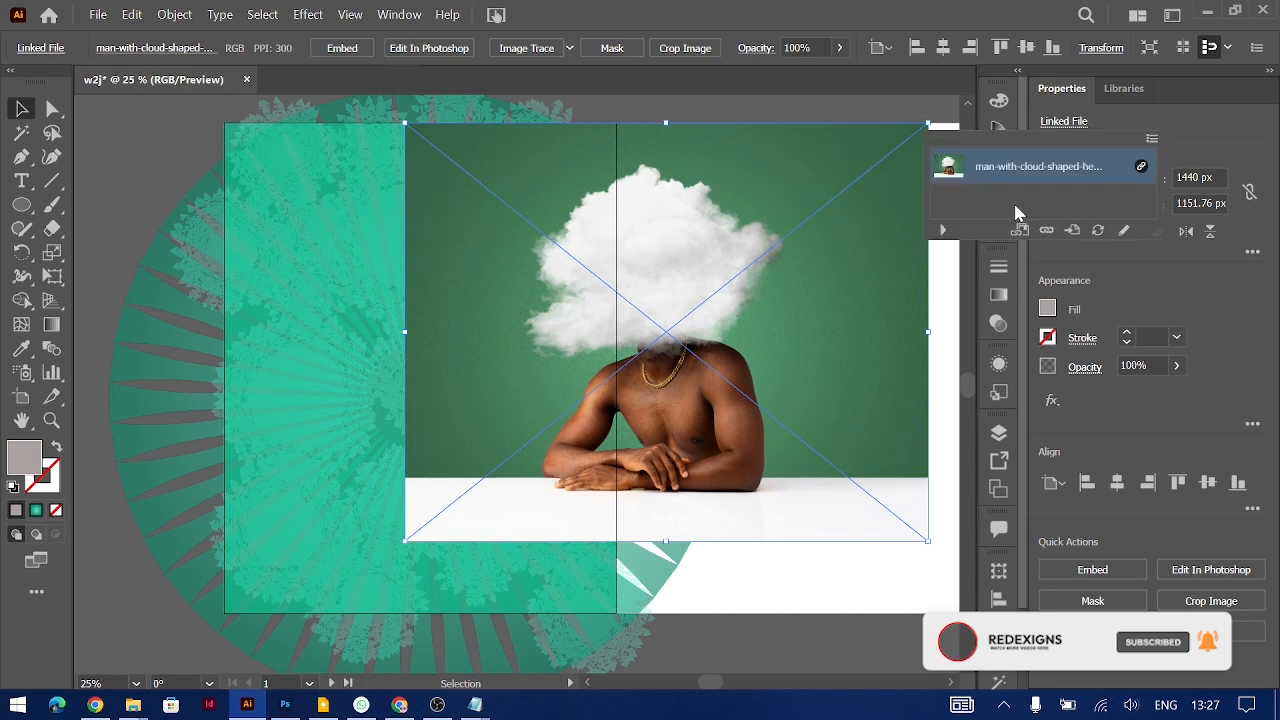
{"action": "left_click", "coordinate": [1047, 231]}
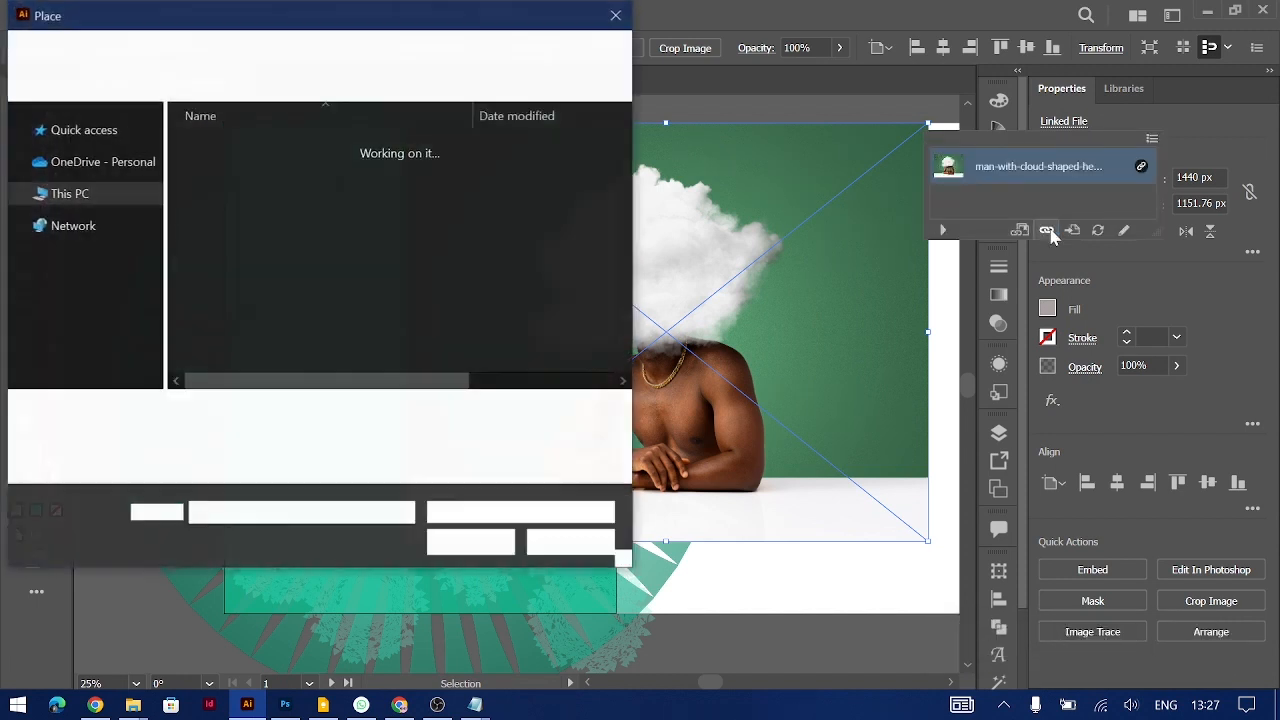
{"action": "double_click", "coordinate": [232, 200]}
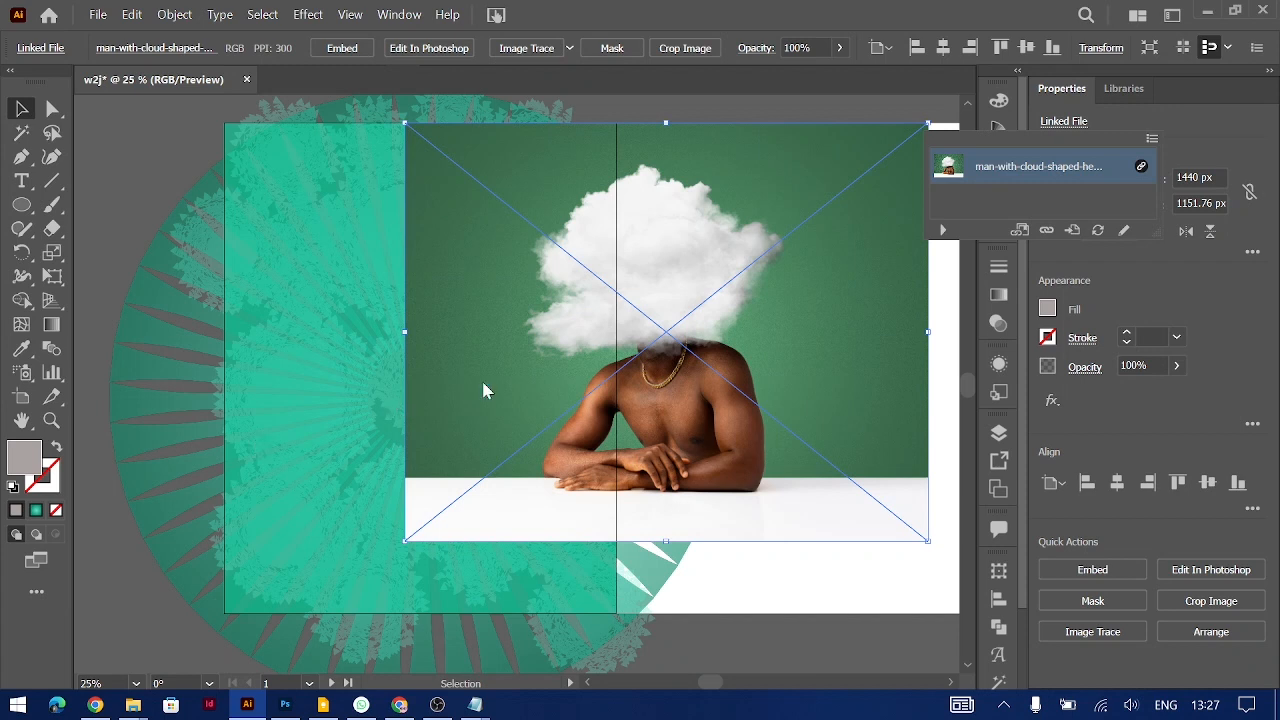
{"action": "left_click", "coordinate": [617, 393]}
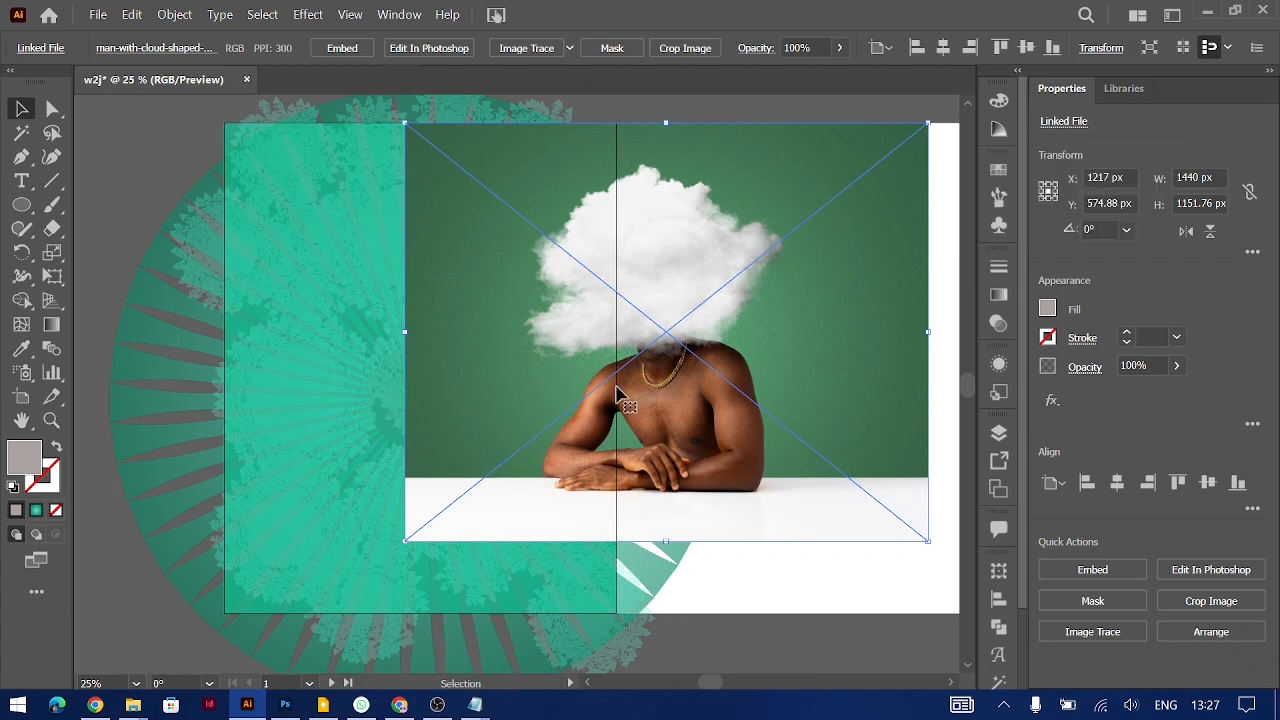
{"action": "left_click", "coordinate": [1062, 124]}
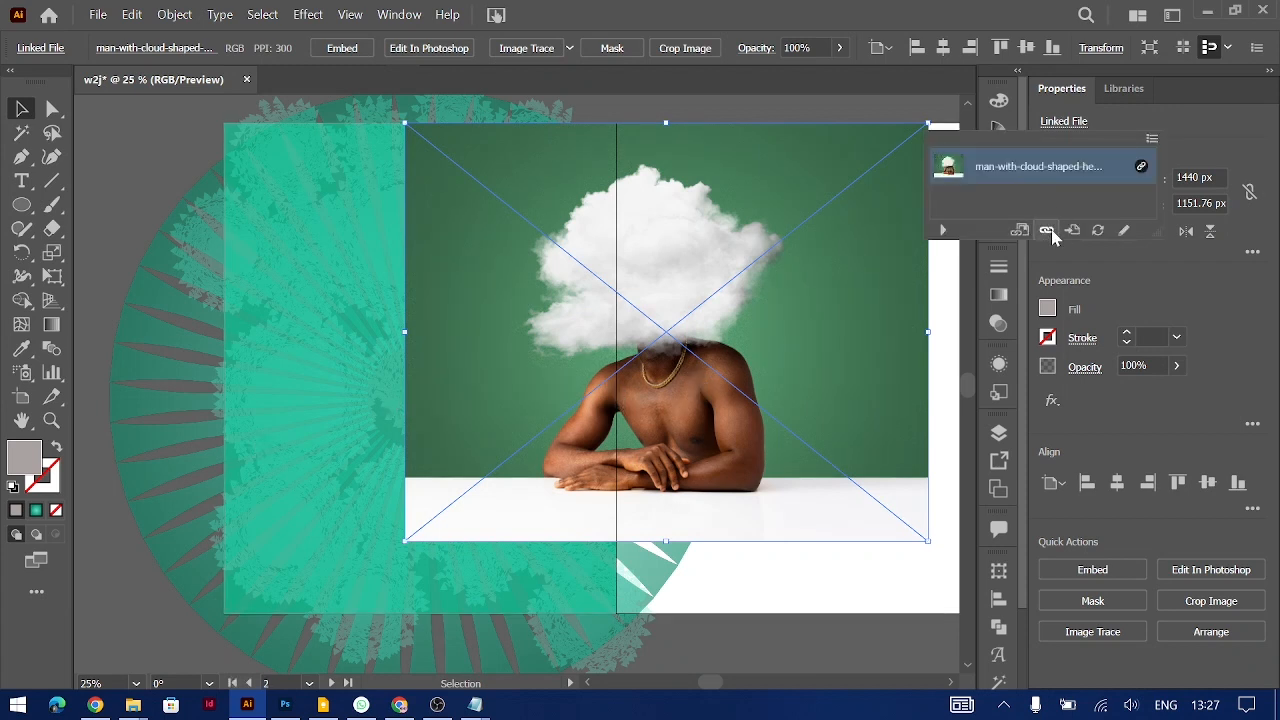
{"action": "left_click", "coordinate": [1046, 231]}
{"action": "double_click", "coordinate": [237, 207]}
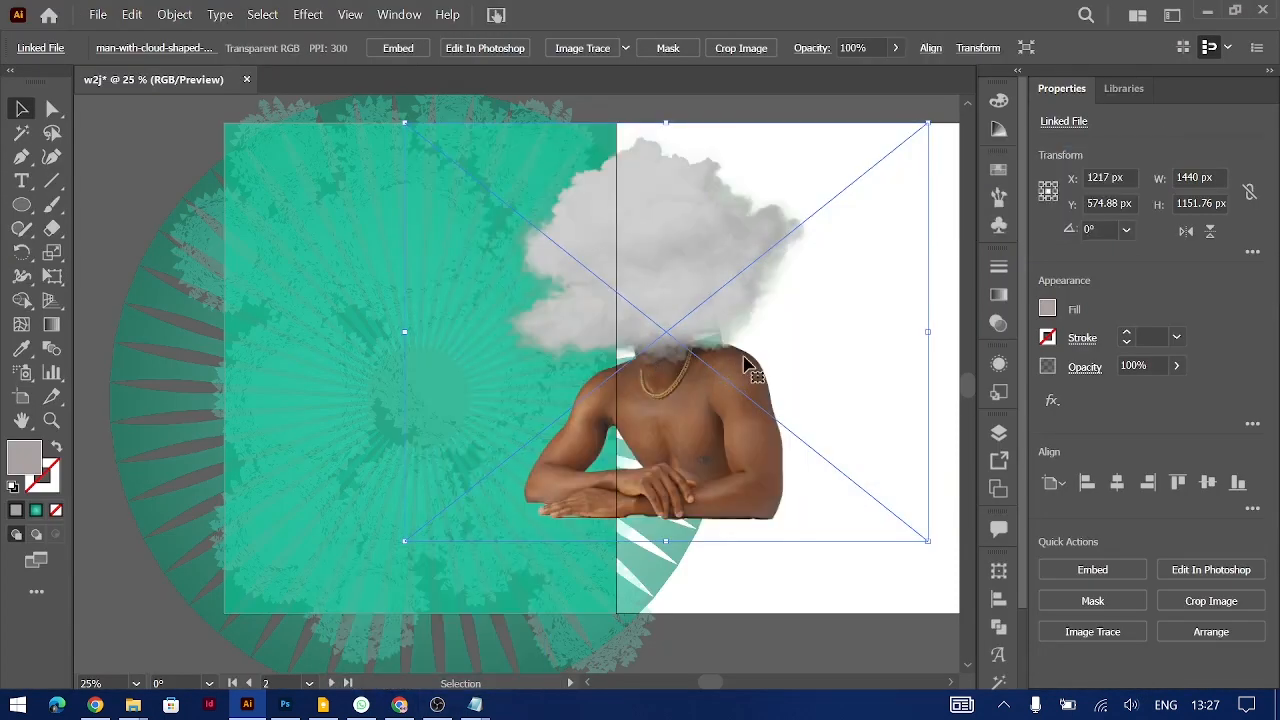
{"action": "left_click_drag", "start_coordinate": [682, 414], "coordinate": [448, 530]}
Switch to Photoshop and undo the Background layer deletion and the Grain filter
{"action": "left_click", "coordinate": [285, 705]}
{"action": "key", "text": "ctrl+z"}
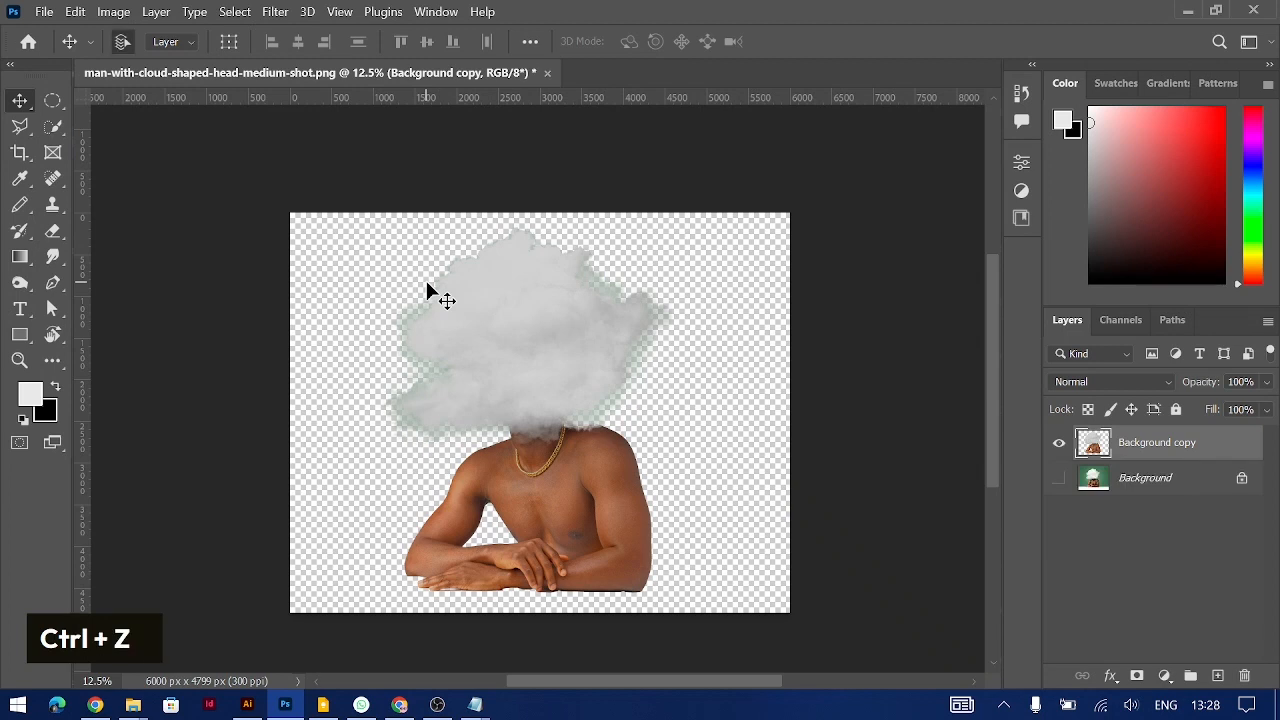
{"action": "key", "text": "ctrl+z"}
Delete the hidden Background layer again and save the PNG without the grain
{"action": "left_click", "coordinate": [1150, 480]}
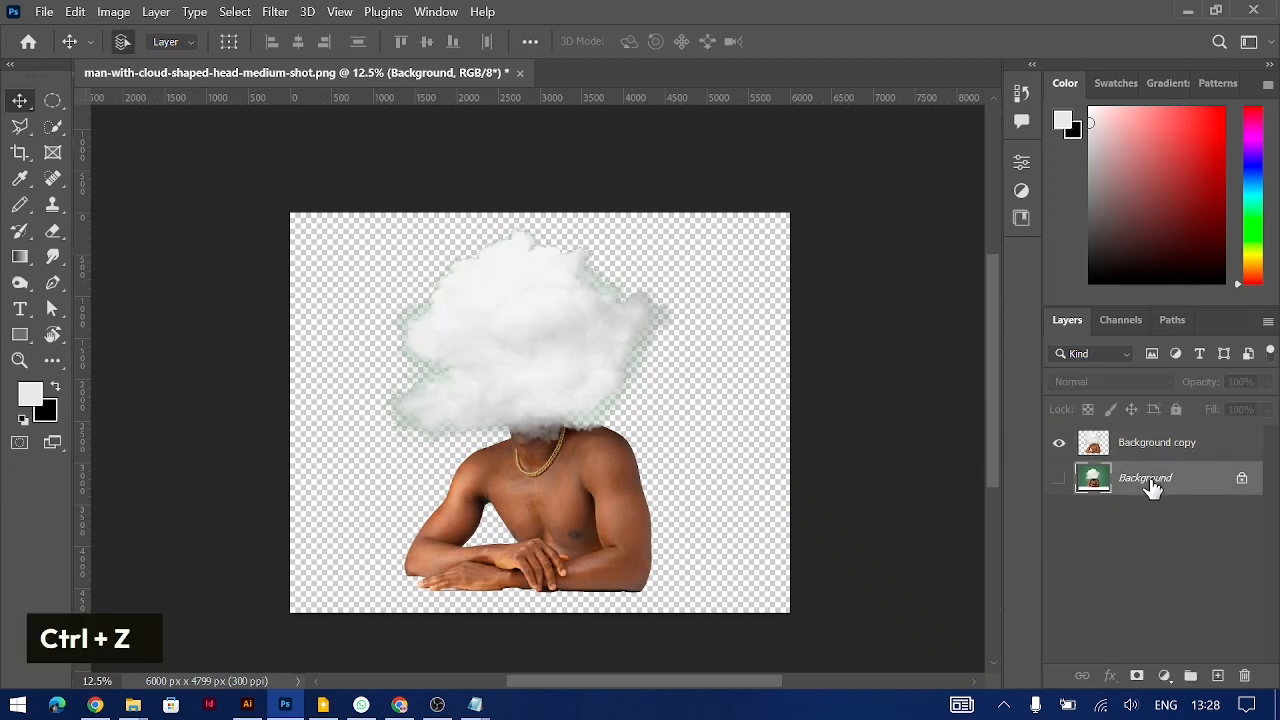
{"action": "key", "text": "BackSpace"}
{"action": "key", "text": "ctrl+s"}
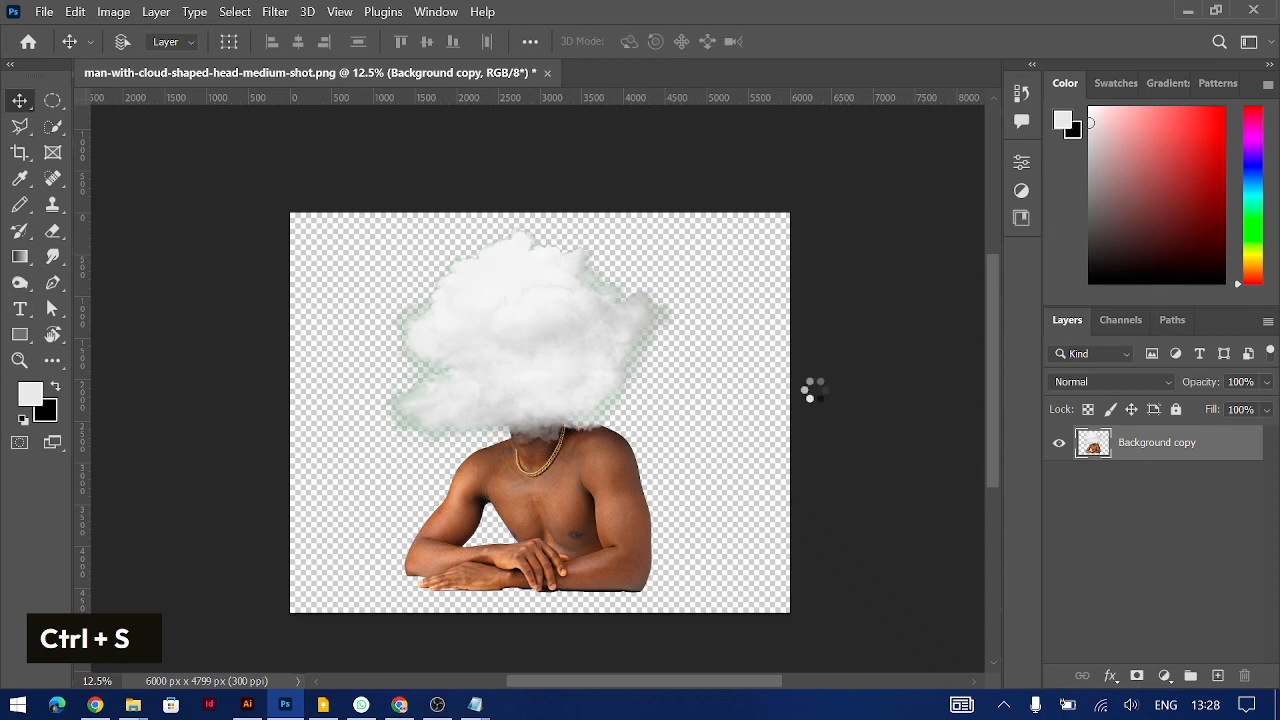
{"action": "key", "text": "ctrl+s"}
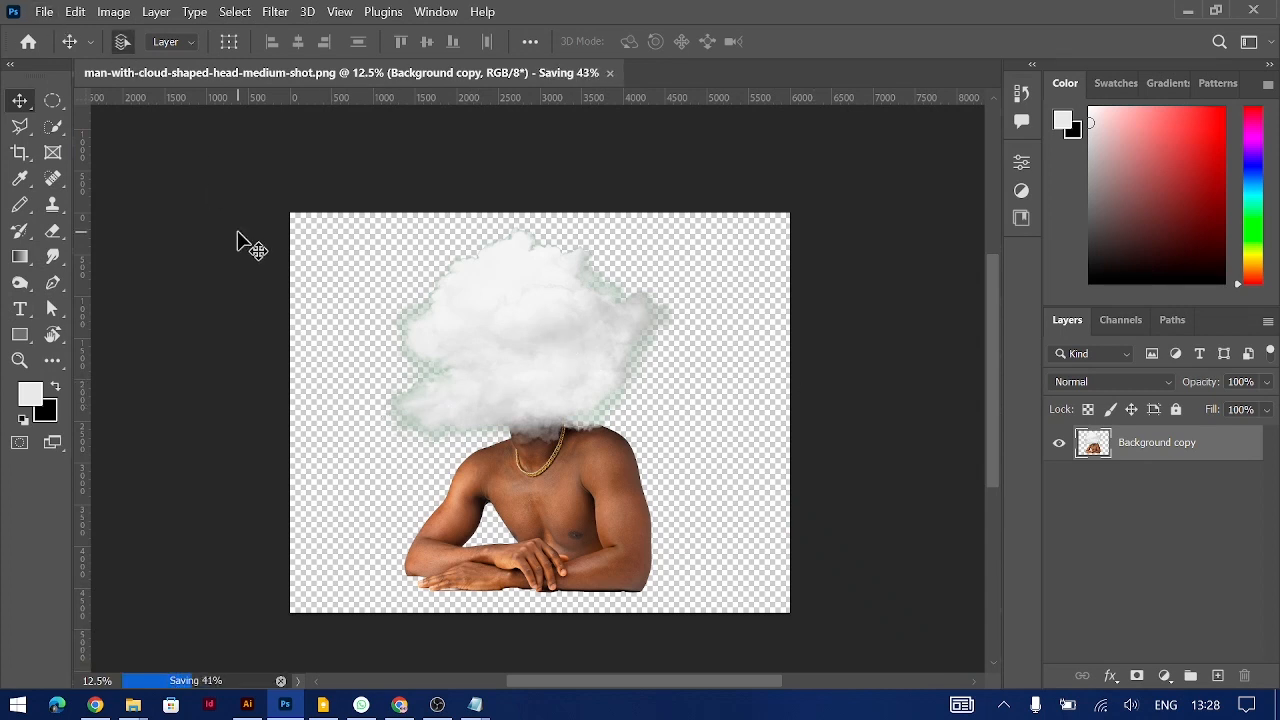
Switch to Illustrator, scale the cut-out to about 1404 px wide and position it at about X 557, Y 961 px on the green artboard
{"action": "key", "text": "alt+Tab"}
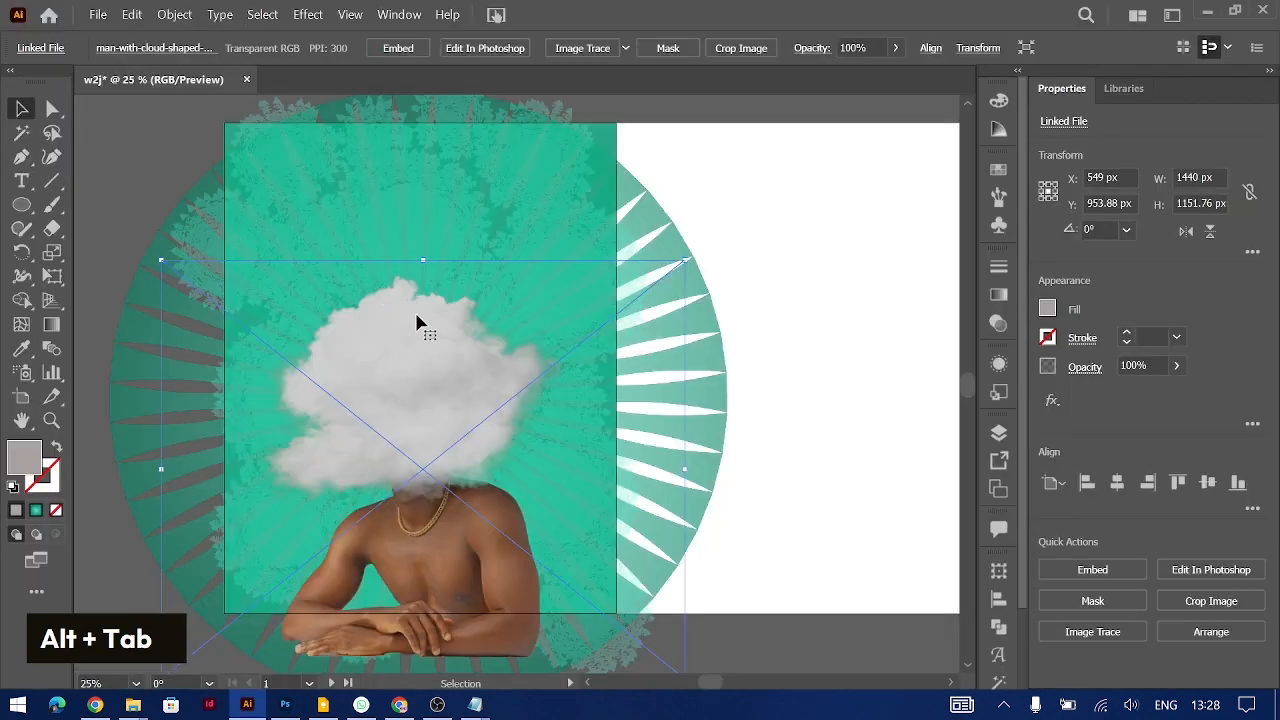
{"action": "left_click_drag", "start_coordinate": [423, 261], "coordinate": [424, 270]}
{"action": "left_click_drag", "start_coordinate": [441, 439], "coordinate": [408, 459]}
{"action": "left_click_drag", "start_coordinate": [740, 380], "coordinate": [740, 380]}
{"action": "left_click", "coordinate": [805, 376]}
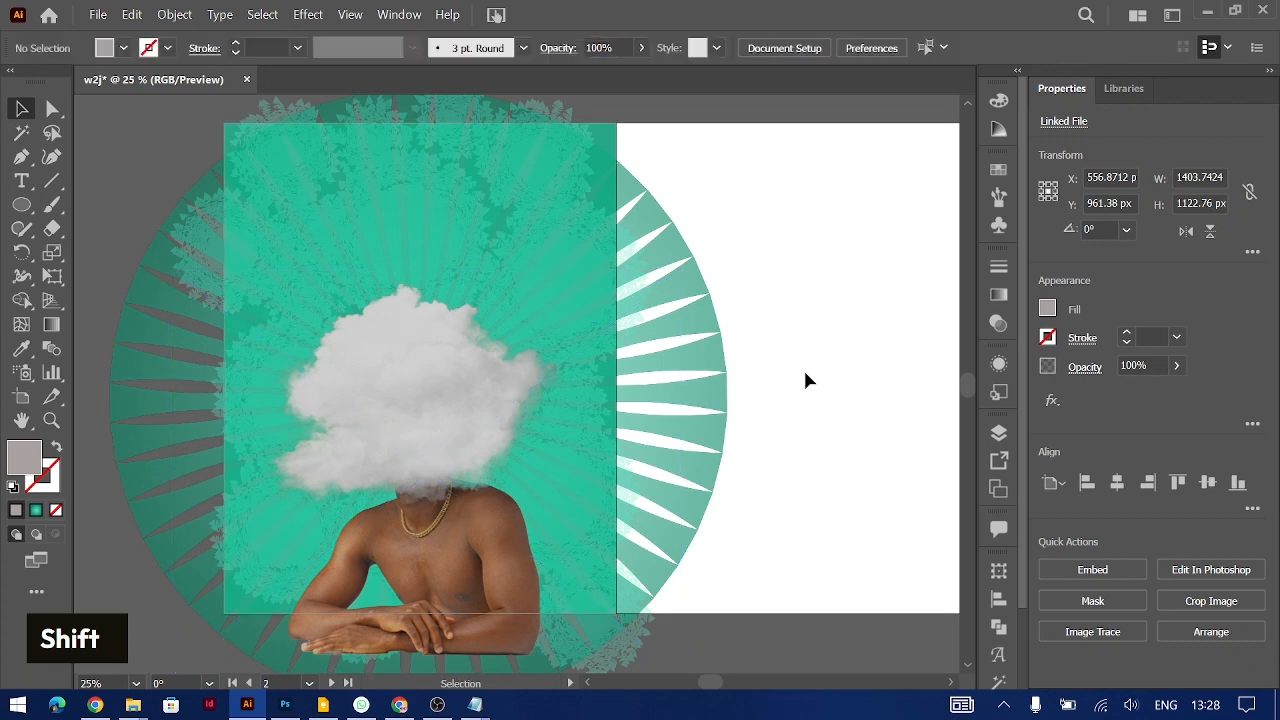
{"action": "scroll", "coordinate": [806, 380], "scroll_direction": "up", "scroll_amount": 3}
{"action": "scroll", "coordinate": [806, 380], "scroll_direction": "left", "scroll_amount": 2}
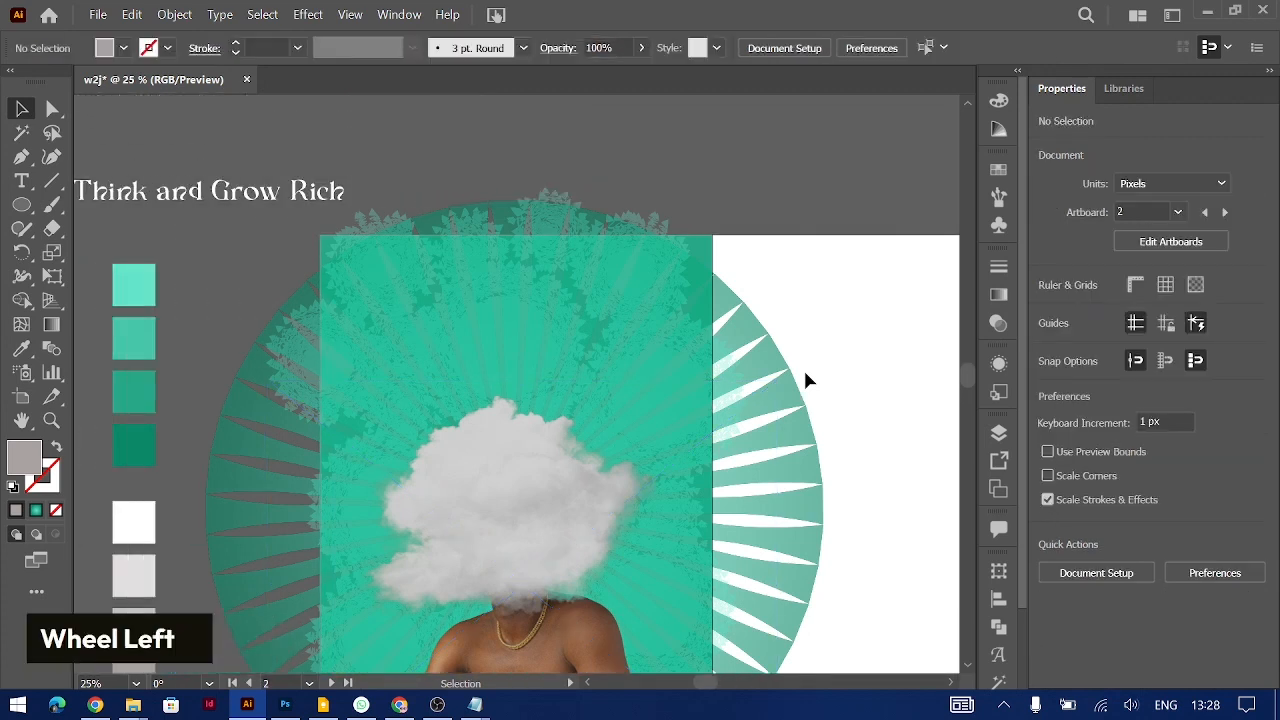
Delete the "Think and Grow Rich" text above the green artboard
{"action": "double_click", "coordinate": [240, 192]}
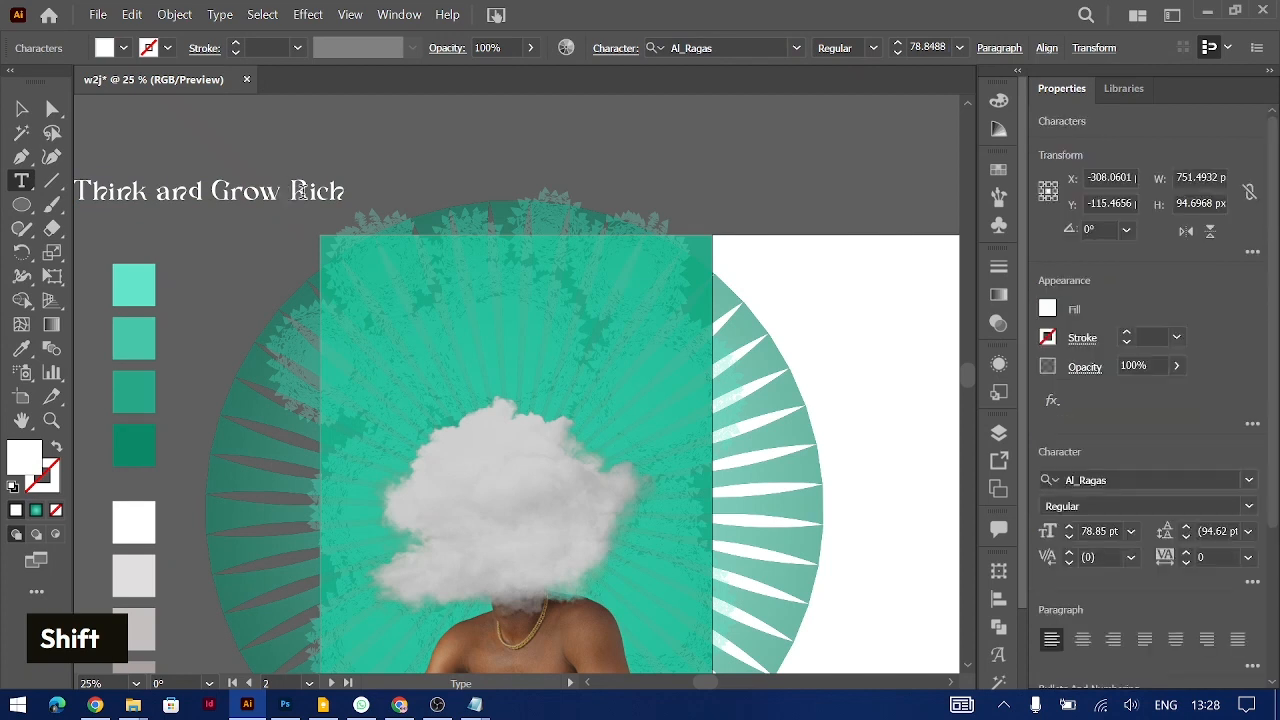
{"action": "key", "text": "shift+Down"}
{"action": "key", "text": "BackSpace"}
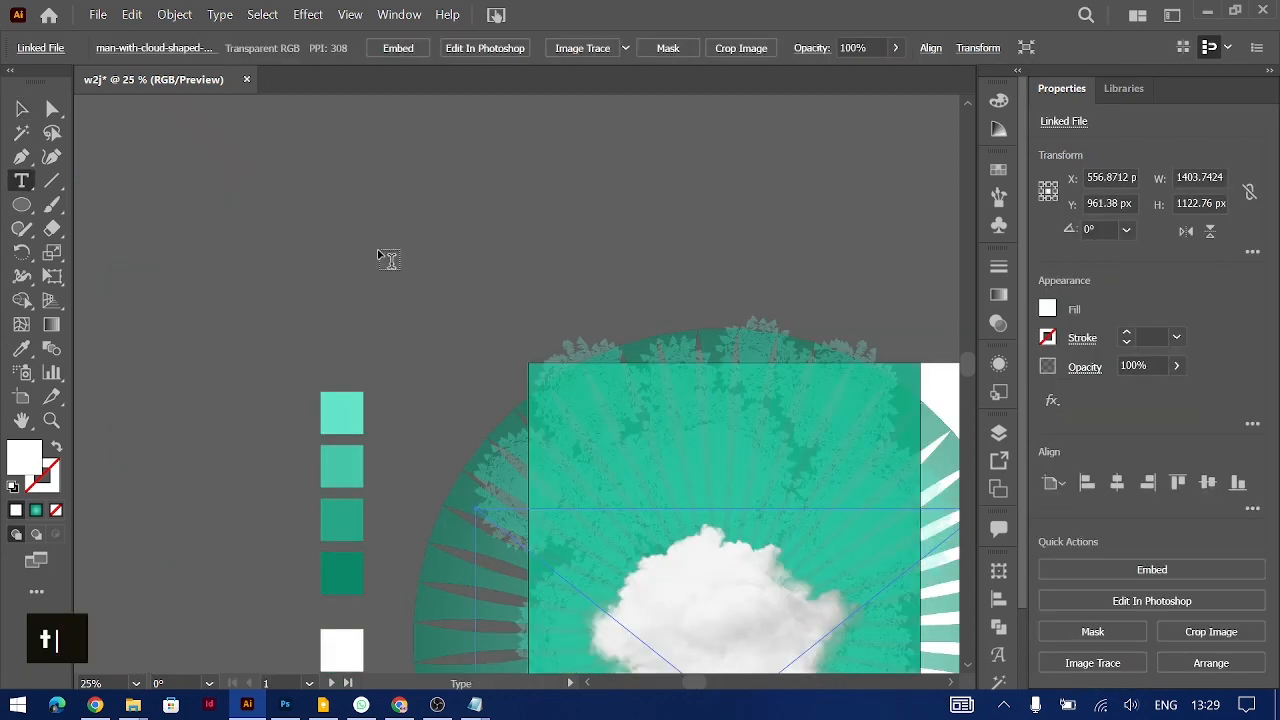
{"action": "left_click", "coordinate": [381, 250]}
{"action": "type", "text": "tThink and Grow Rich"}
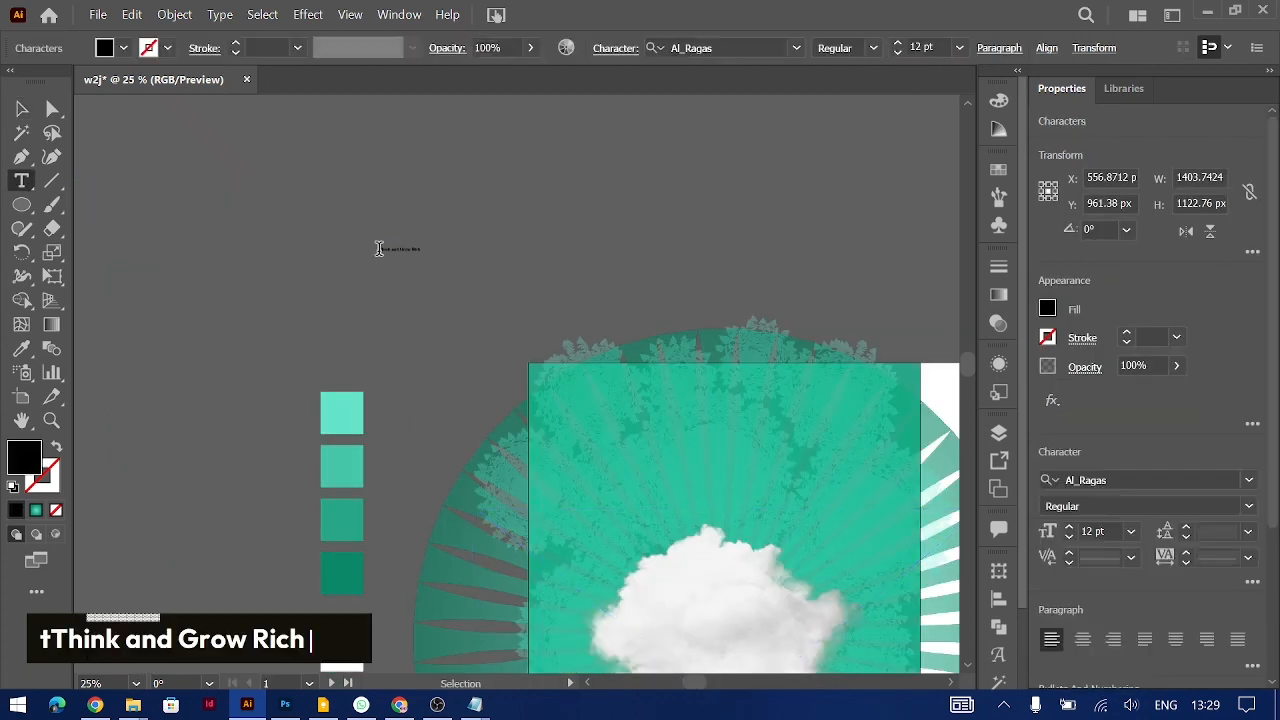
{"action": "key", "text": "Escape"}
{"action": "key", "text": "ctrl+z"}
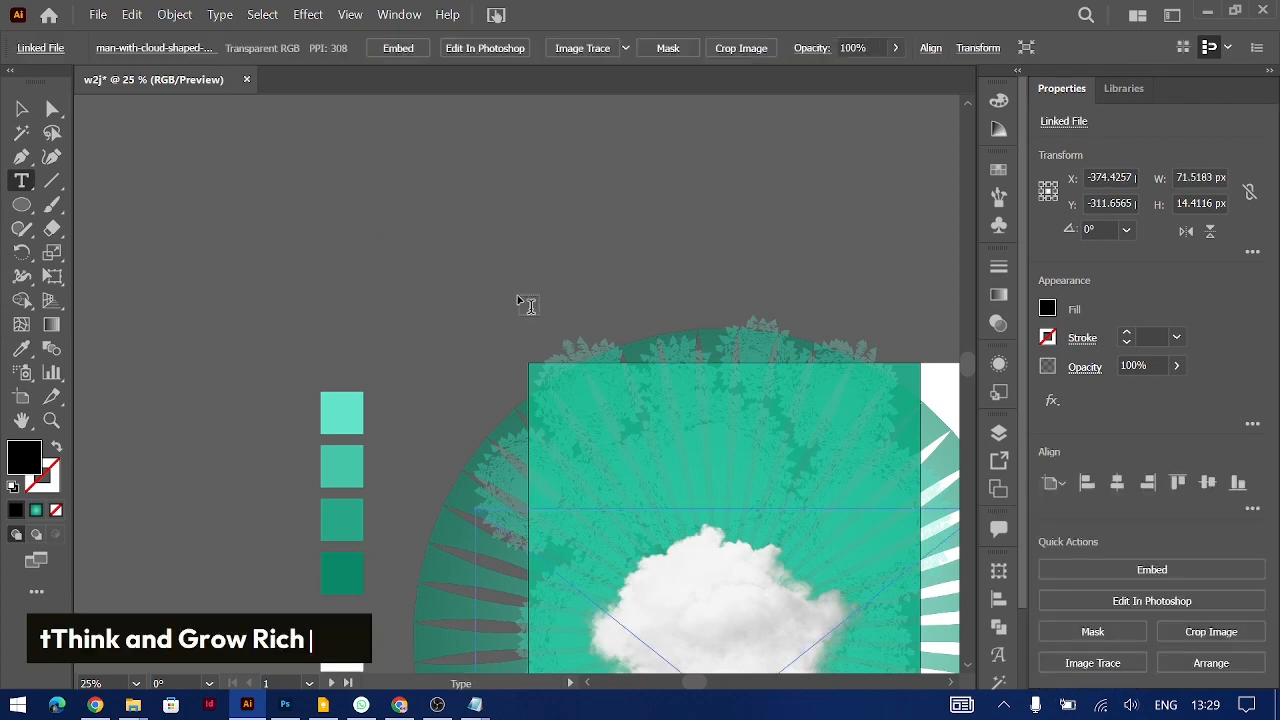
Add a two-line text reading "THINK" and "GROW" in capitals on the empty canvas above the green artboard
{"action": "key", "text": "v"}
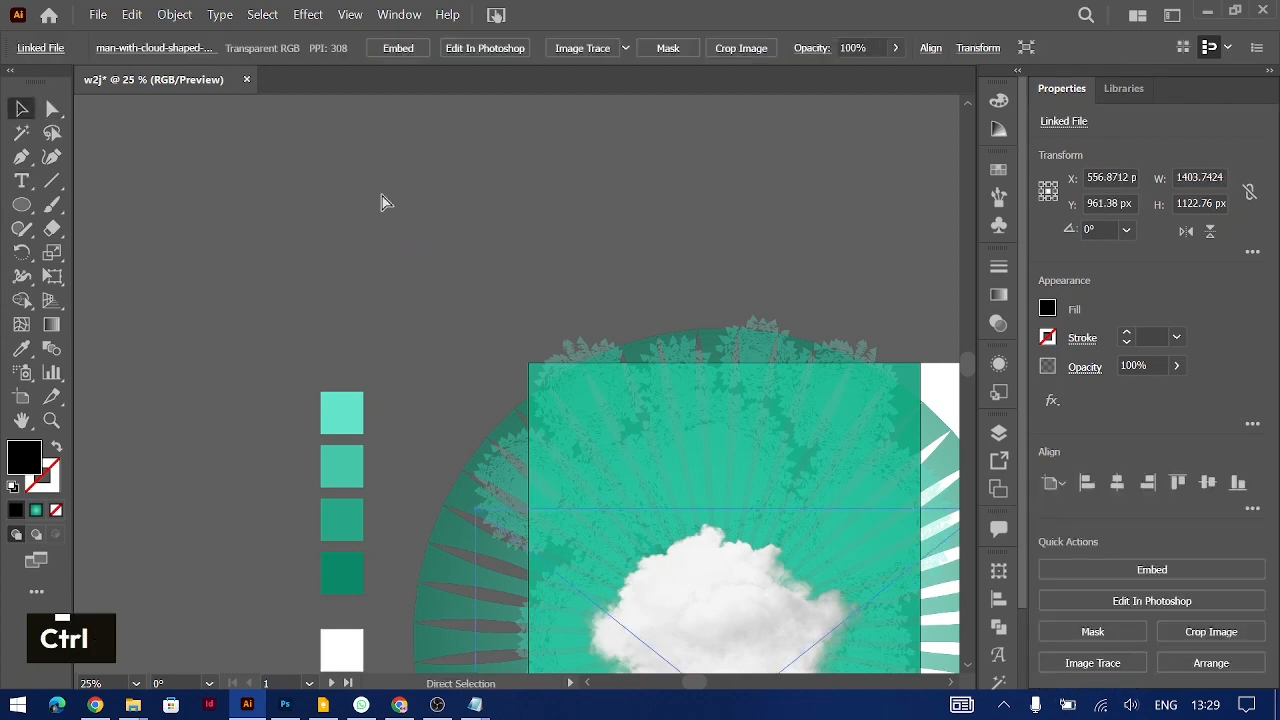
{"action": "key", "text": "ctrl+minus"}
{"action": "scroll", "coordinate": [382, 197], "scroll_direction": "up", "scroll_amount": 3}
{"action": "key", "text": "t"}
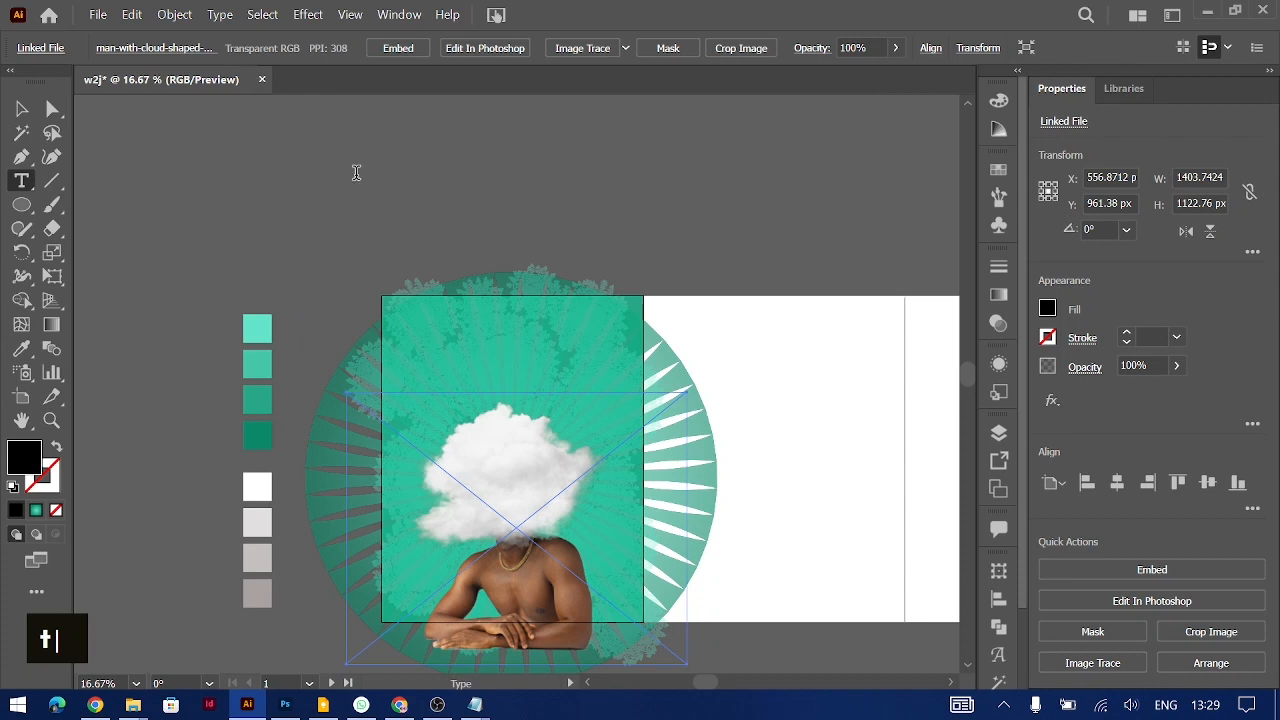
{"action": "left_click", "coordinate": [357, 172]}
{"action": "key", "text": "Caps_Lock"}
{"action": "type", "text": "THINK A"}
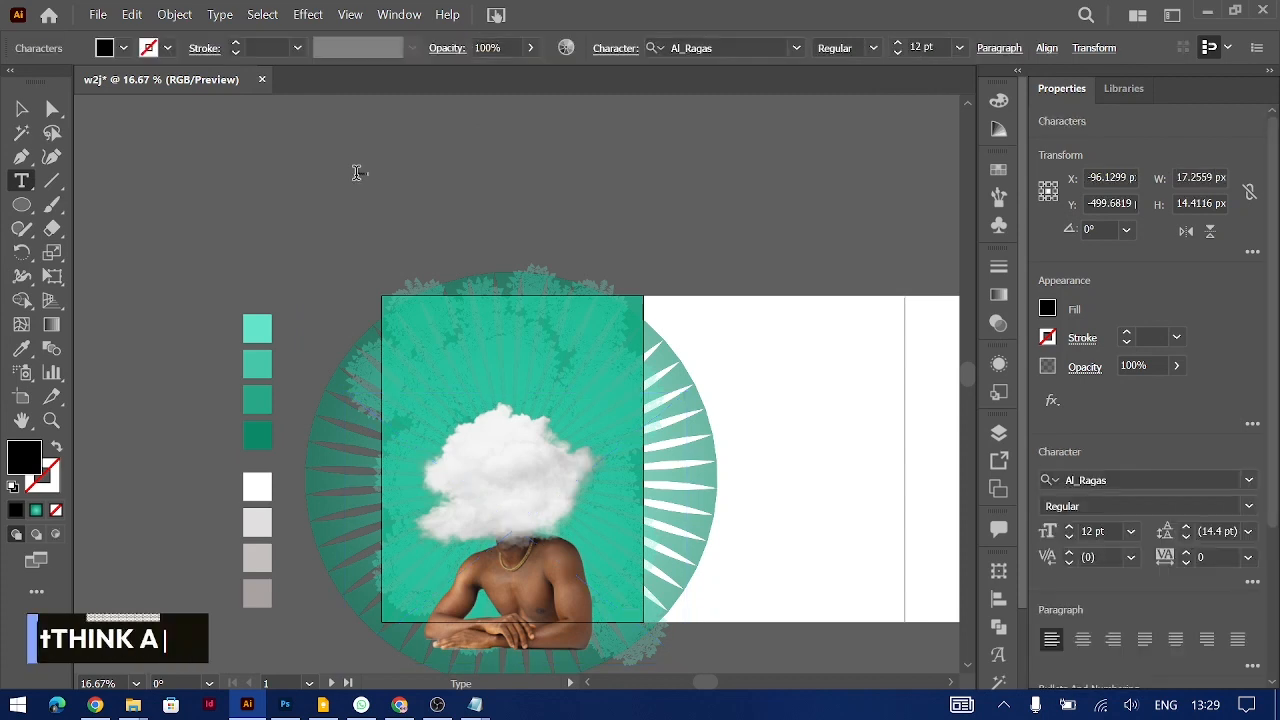
{"action": "type", "text": "ND GROW"}
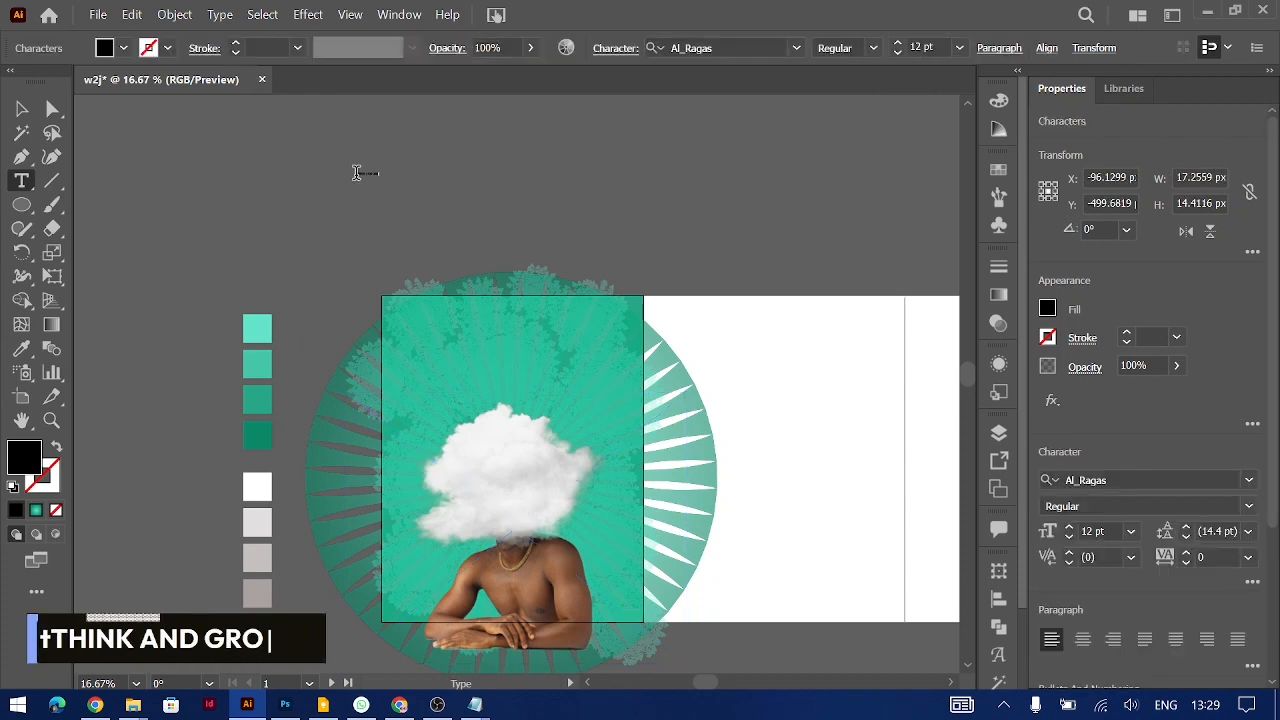
{"action": "left_click", "coordinate": [355, 176], "text": "ctrl"}
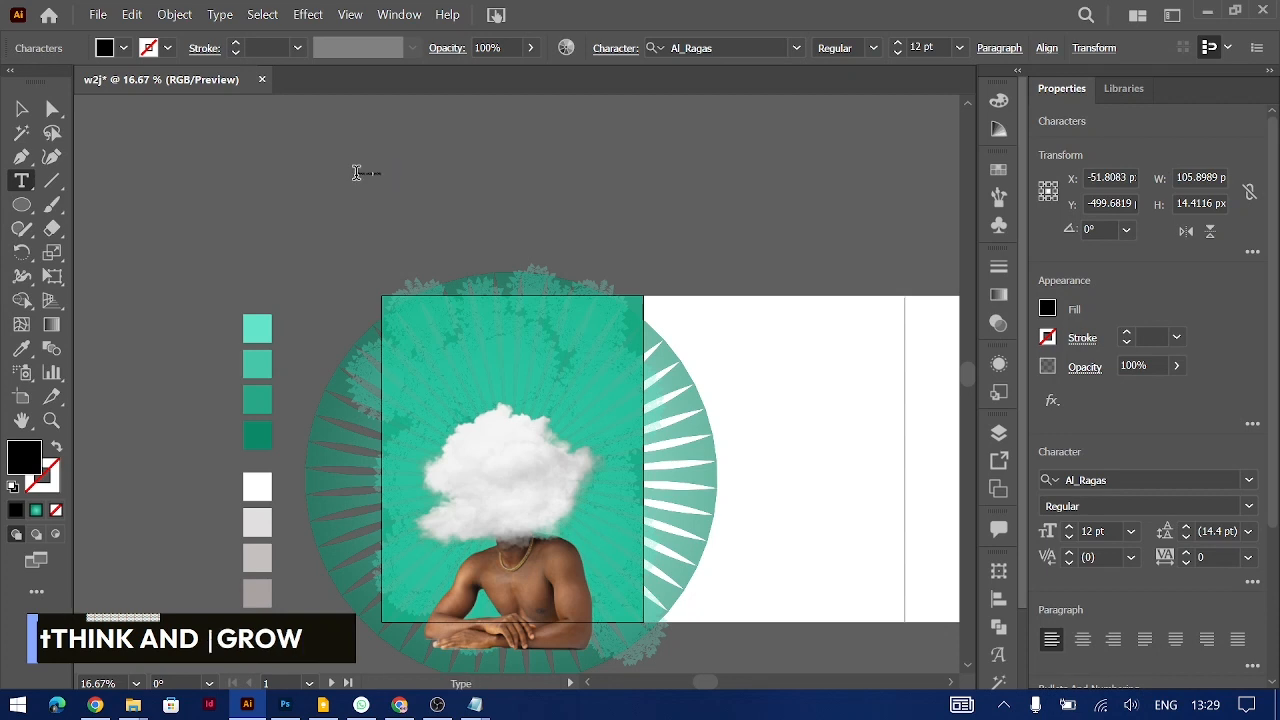
{"action": "key", "text": "BackSpace"}
{"action": "key", "text": "BackSpace"}
{"action": "key", "text": "BackSpace"}
{"action": "key", "text": "BackSpace"}
{"action": "key", "text": "Return"}
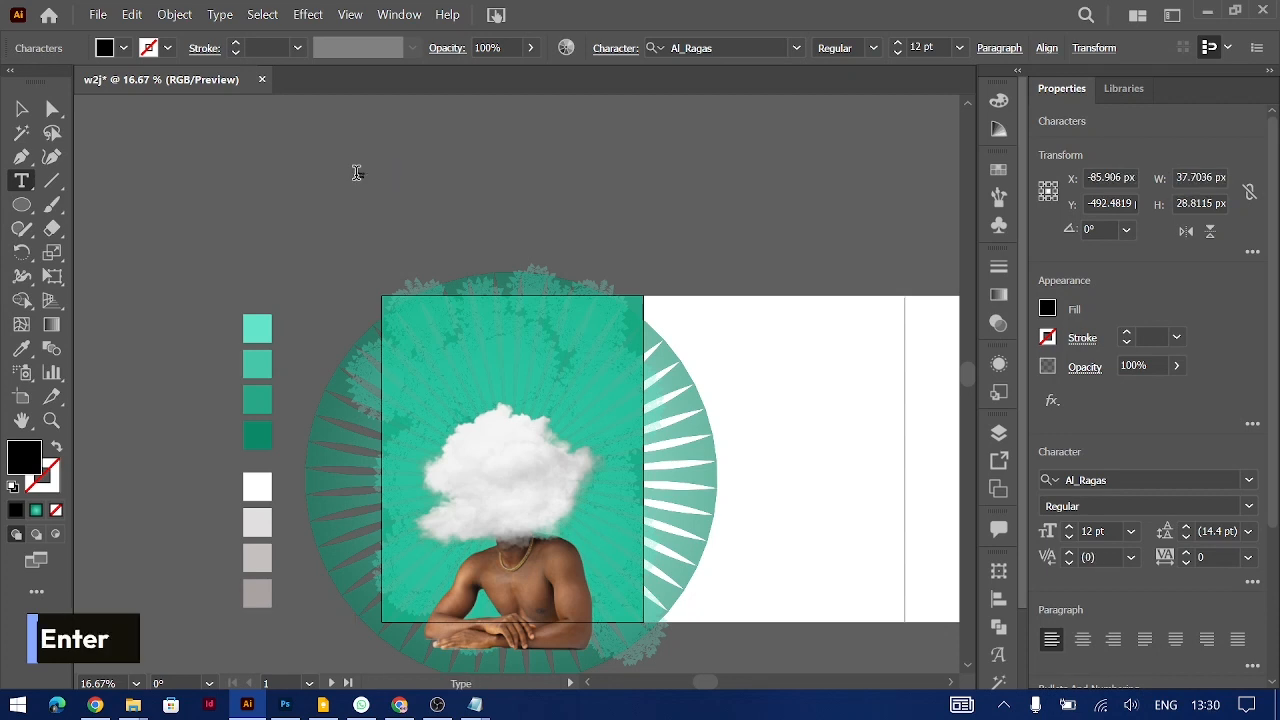
Set the THINK GROW text to 72 pt and move it onto the green artboard above the cloud
{"action": "key", "text": "ctrl+a"}
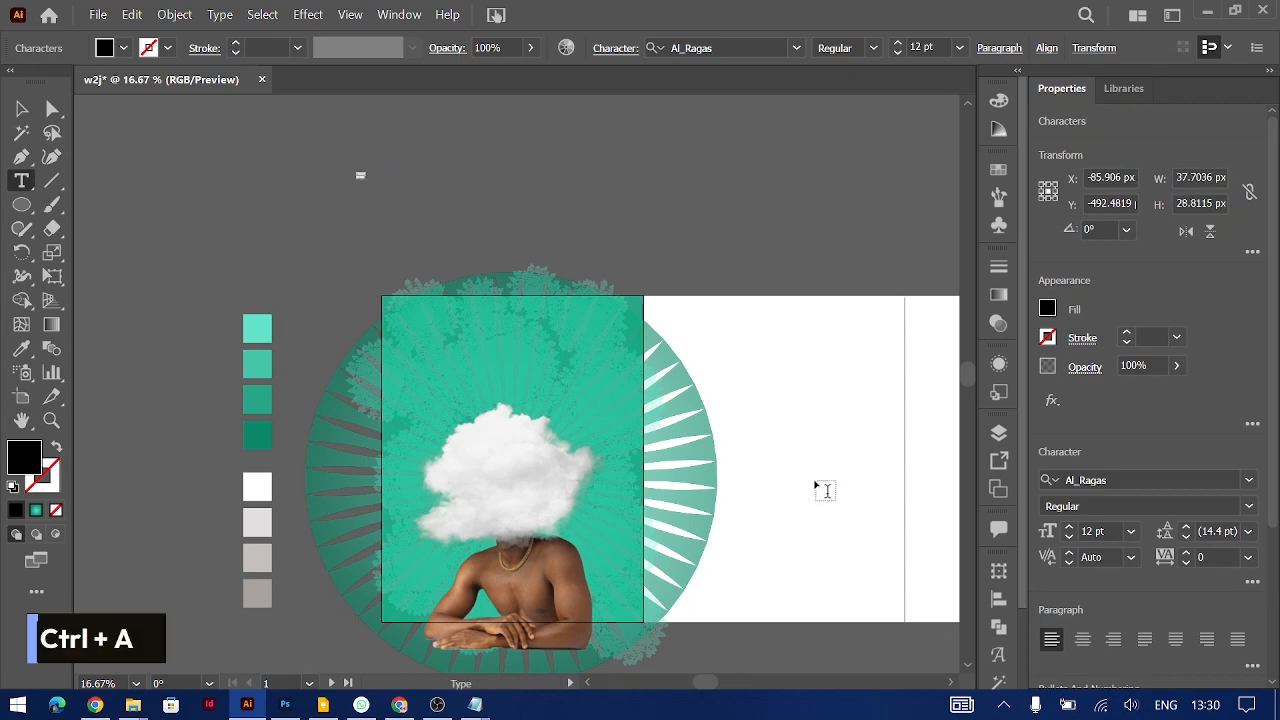
{"action": "left_click", "coordinate": [1131, 531]}
{"action": "left_click", "coordinate": [1135, 250]}
{"action": "left_click", "coordinate": [407, 186], "text": "ctrl"}
{"action": "left_click_drag", "start_coordinate": [407, 186], "coordinate": [533, 370]}
Centre-align the THINK GROW text and enlarge it to about 119 pt above the cloud
{"action": "key", "text": "ctrl+equal"}
{"action": "key", "text": "ctrl+equal"}
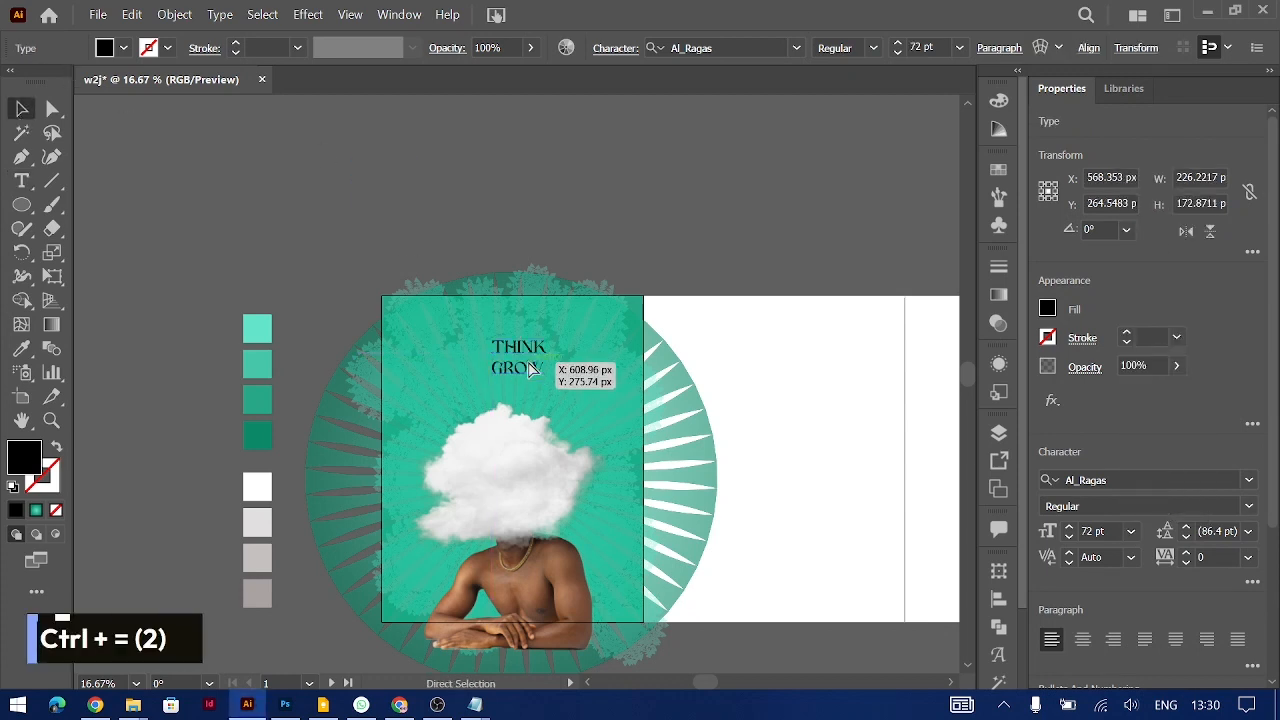
{"action": "key", "text": "ctrl+shift+c"}
{"action": "left_click_drag", "start_coordinate": [480, 403], "coordinate": [507, 421]}
{"action": "left_click_drag", "start_coordinate": [489, 361], "coordinate": [517, 365]}
Tighten the leading of the THINK GROW text to 98.93 pt
{"action": "key", "text": "alt+Up"}
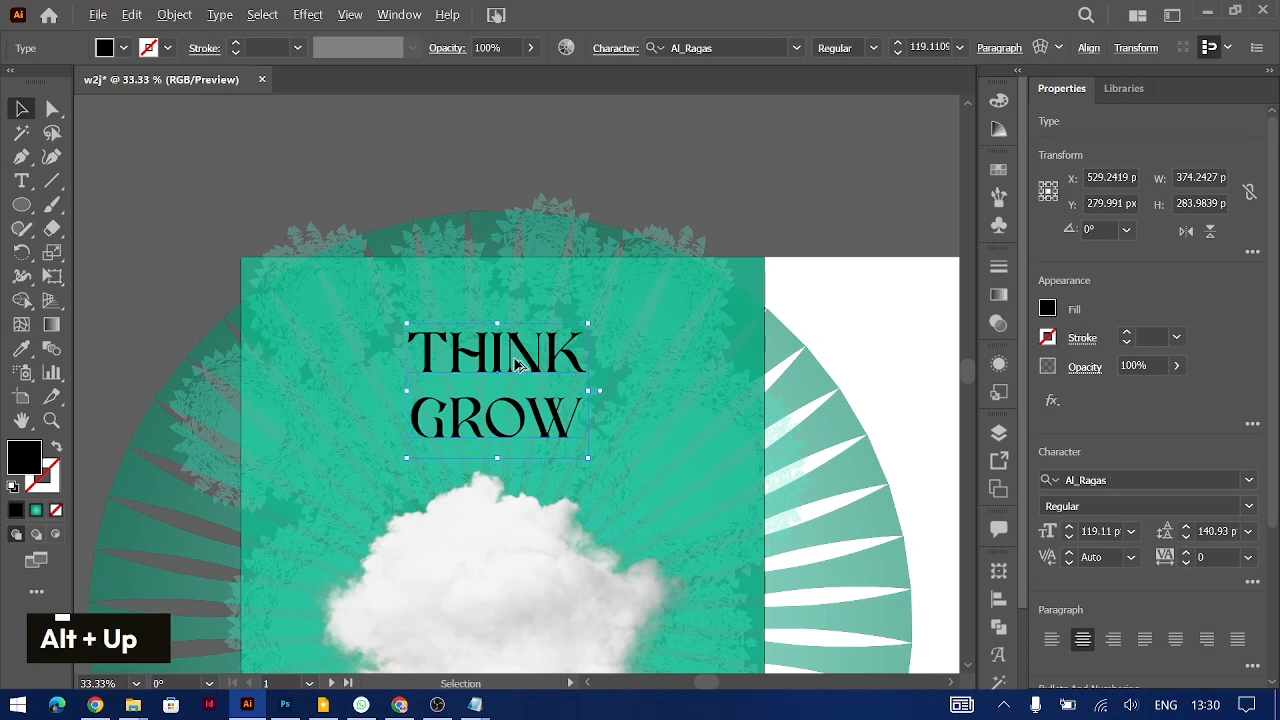
{"action": "key", "text": "alt+Up"}
{"action": "key", "text": "alt+Up"}
{"action": "key", "text": "alt+Up"}
{"action": "key", "text": "alt+Up"}
{"action": "key", "text": "alt+Up"}
{"action": "key", "text": "alt+Up"}
{"action": "key", "text": "alt+Up"}
{"action": "key", "text": "alt+Up"}
{"action": "key", "text": "alt+Up"}
{"action": "key", "text": "alt+Up"}
{"action": "key", "text": "alt+Up"}
{"action": "key", "text": "alt+Up"}
{"action": "key", "text": "alt+Up"}
{"action": "key", "text": "alt+Up"}
{"action": "key", "text": "alt+Up"}
{"action": "key", "text": "alt+Up"}
{"action": "key", "text": "alt+Up"}
{"action": "key", "text": "alt+Up"}
{"action": "key", "text": "alt+Up"}
{"action": "key", "text": "alt+Up"}
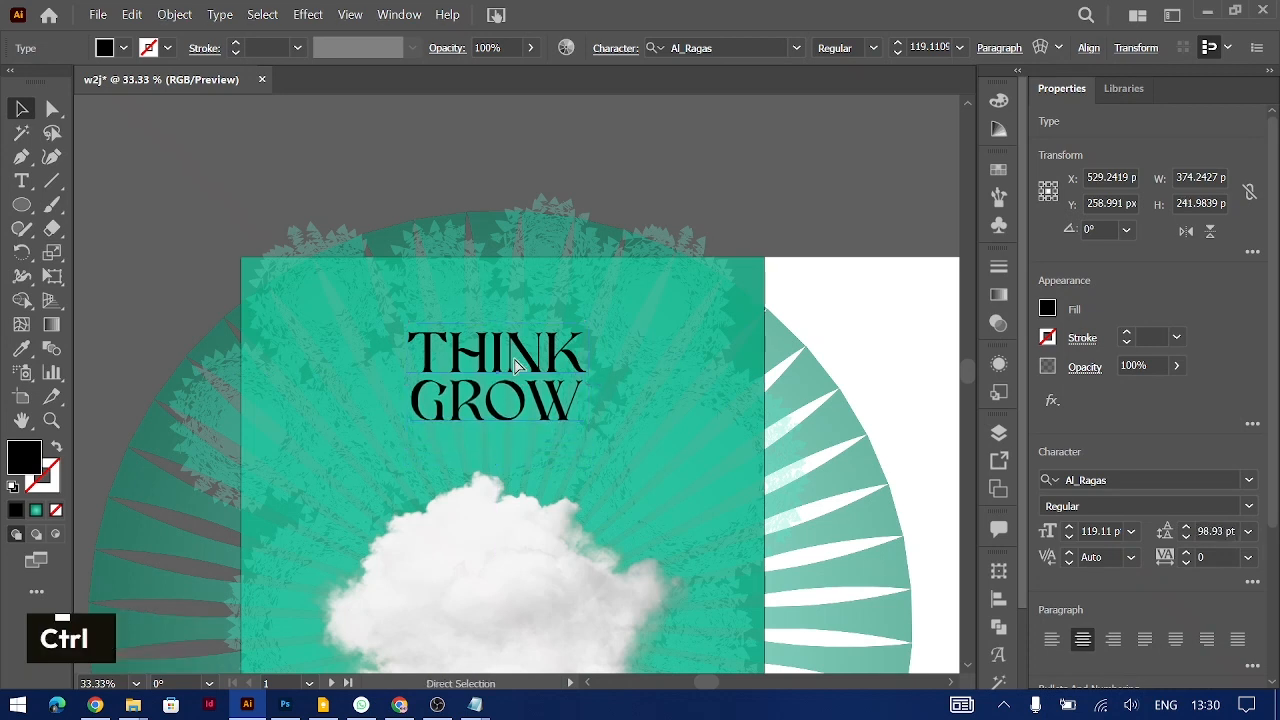
Fill the THINK GROW text with the white palette swatch and move it down to about Y 305 px
{"action": "key", "text": "ctrl+minus"}
{"action": "scroll", "coordinate": [178, 582], "scroll_direction": "down", "scroll_amount": 1}
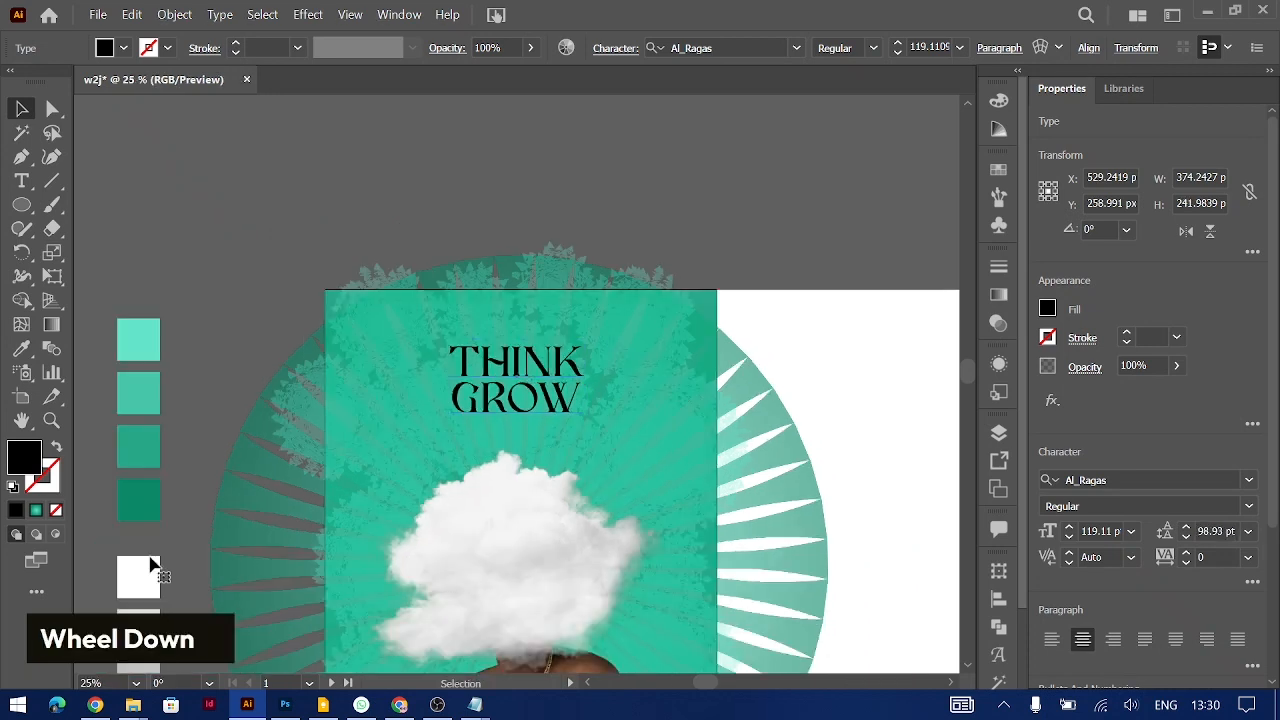
{"action": "scroll", "coordinate": [152, 566], "scroll_direction": "down", "scroll_amount": 1}
{"action": "left_click", "coordinate": [22, 350]}
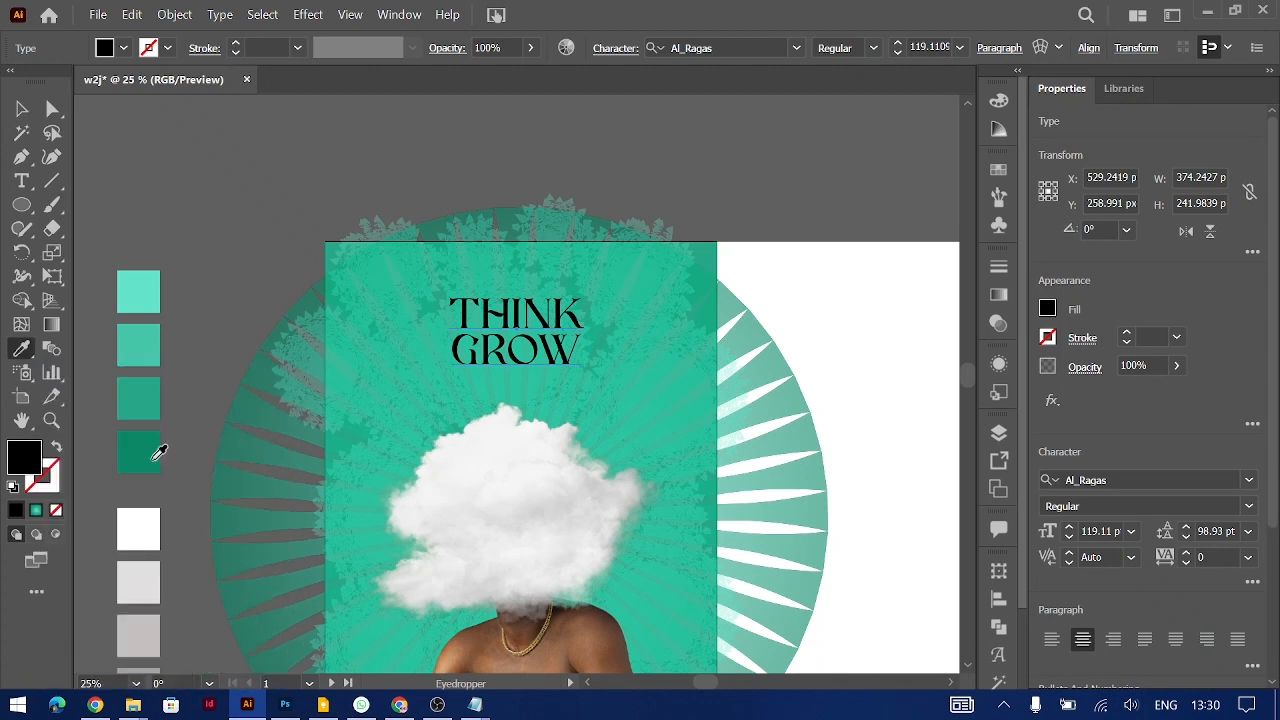
{"action": "left_click", "coordinate": [141, 512]}
{"action": "left_click_drag", "start_coordinate": [566, 320], "coordinate": [566, 337]}
Add a separate 72 pt "&" and place it between THINK and GROW at about X 545, Y 301 px
{"action": "key", "text": "ctrl+equal"}
{"action": "key", "text": "ctrl+equal"}
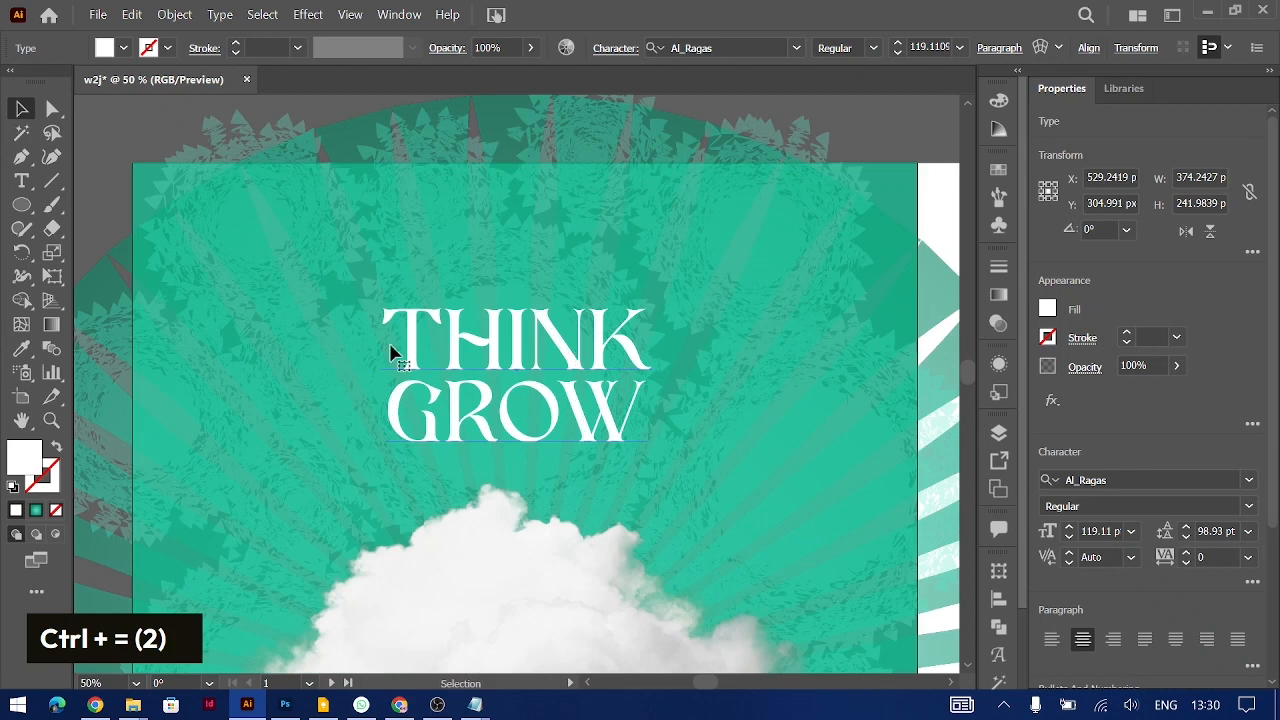
{"action": "key", "text": "t"}
{"action": "left_click", "coordinate": [300, 276]}
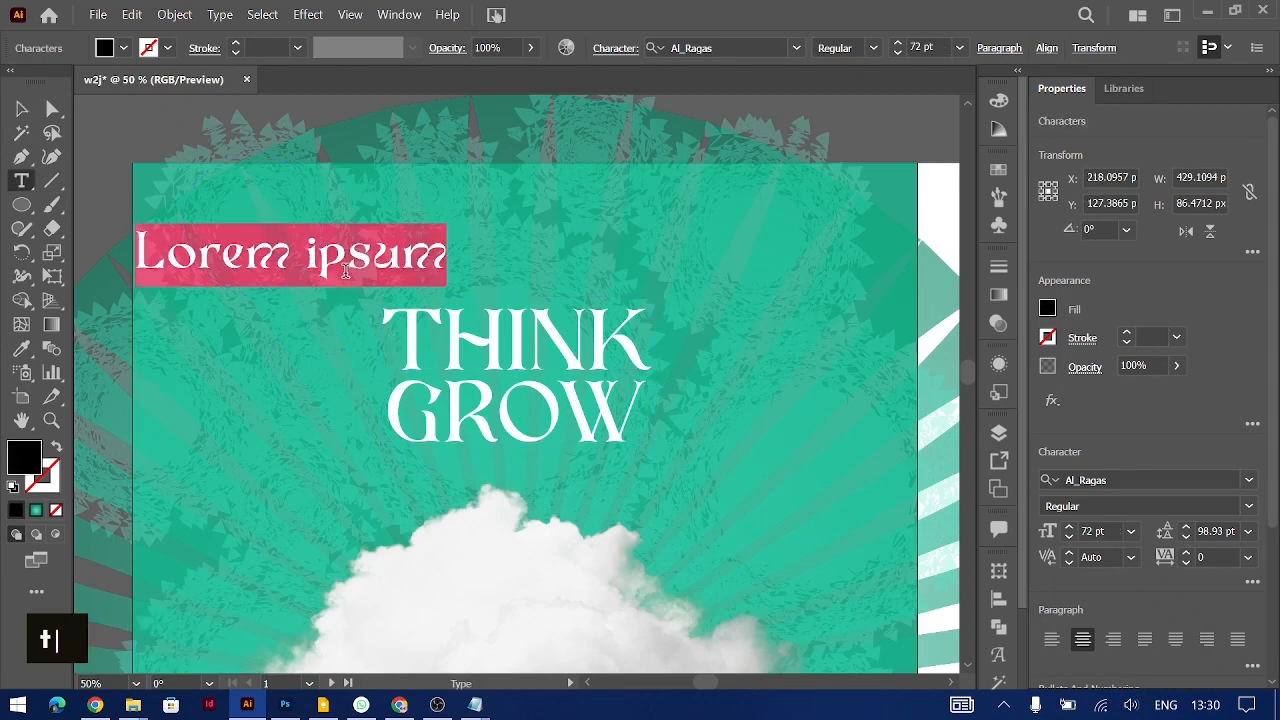
{"action": "type", "text": "&"}
{"action": "left_click", "coordinate": [21, 107]}
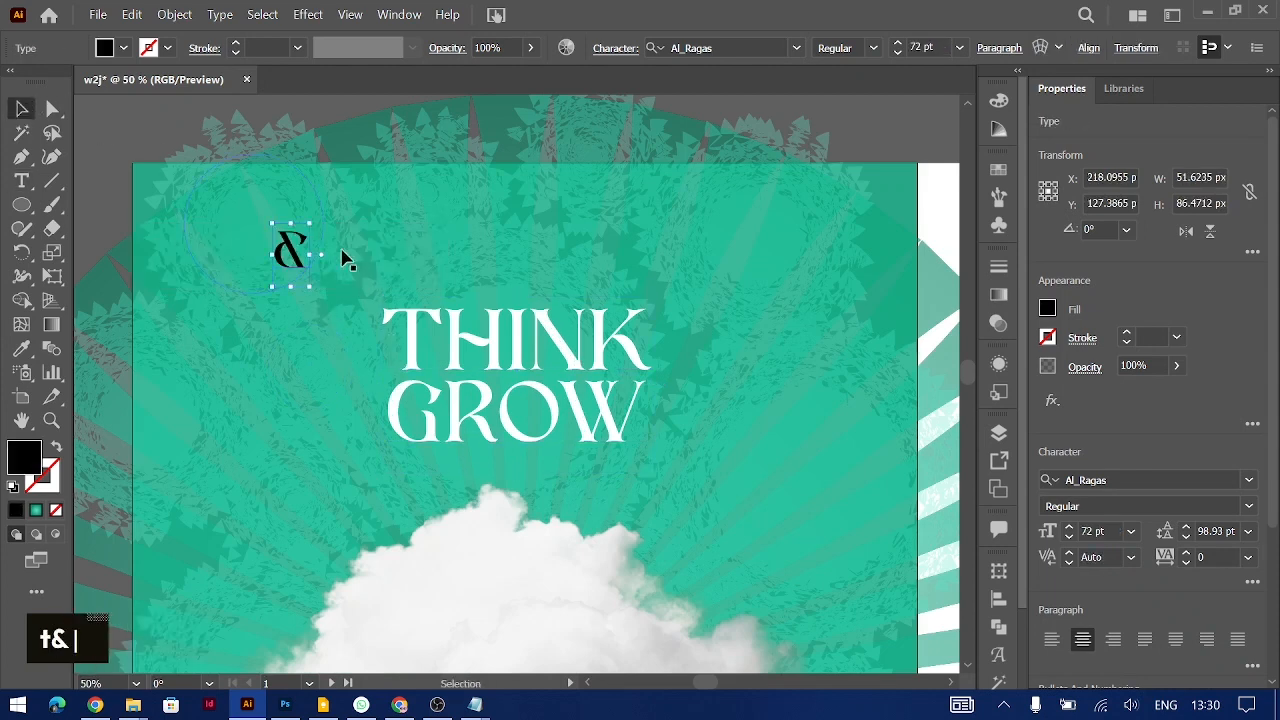
{"action": "left_click_drag", "start_coordinate": [525, 364], "coordinate": [526, 386]}
Draw a 68 px circle over the ampersand, centred at X 544, Y 294 px
{"action": "key", "text": "ctrl+equal"}
{"action": "key", "text": "ctrl+equal"}
{"action": "key", "text": "ctrl+equal"}
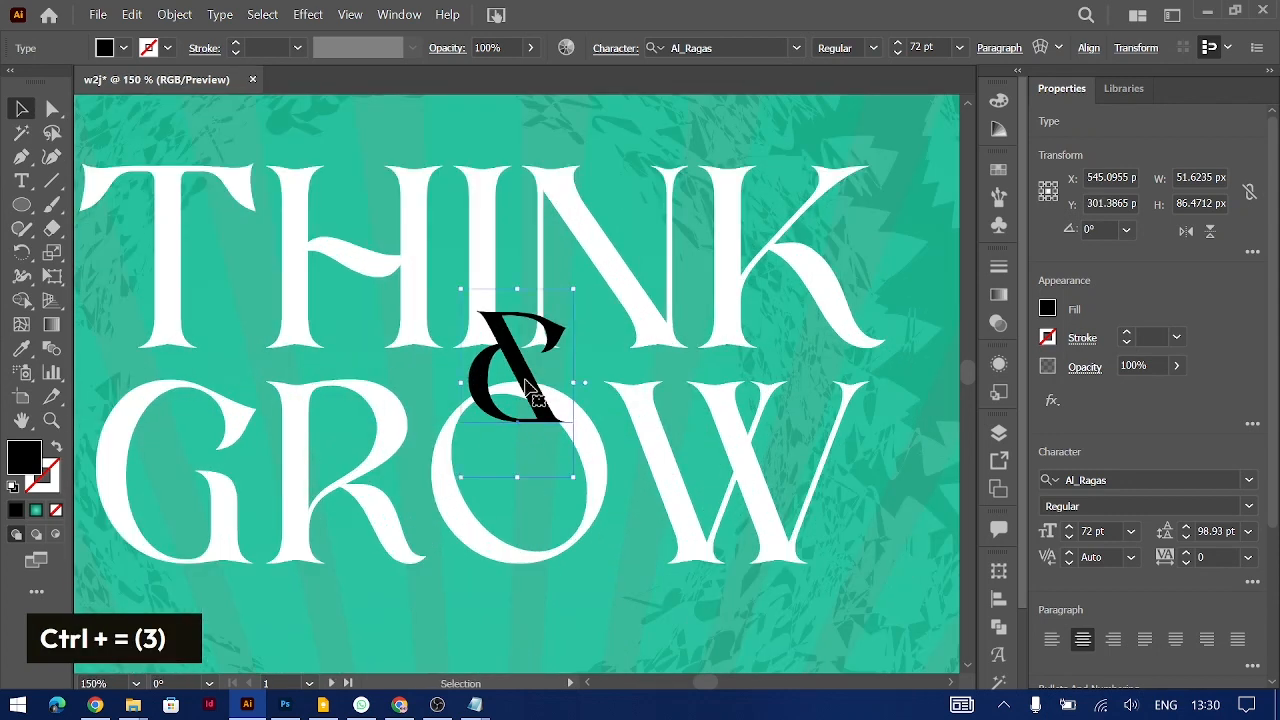
{"action": "key", "text": "l"}
{"action": "left_click_drag", "start_coordinate": [514, 366], "coordinate": [568, 439]}
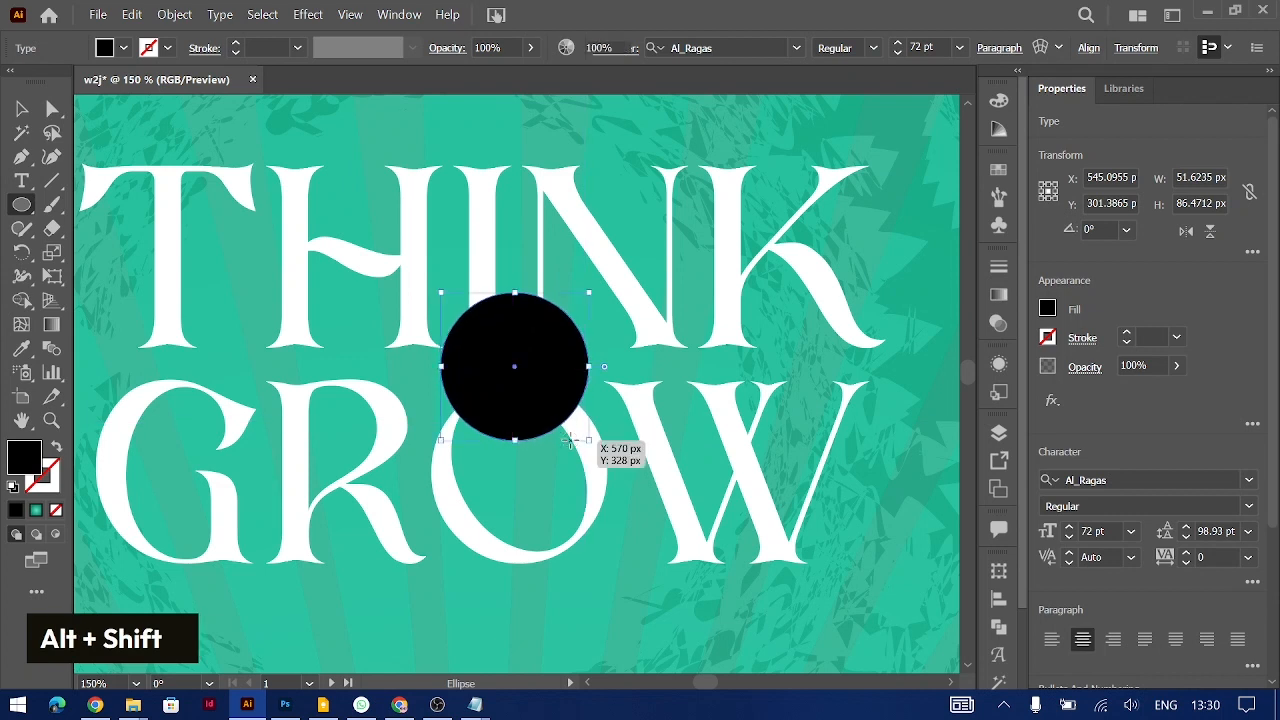
Fill the circle with the third green swatch of the palette
{"action": "key", "text": "ctrl+minus"}
{"action": "key", "text": "ctrl+minus"}
{"action": "key", "text": "ctrl+minus"}
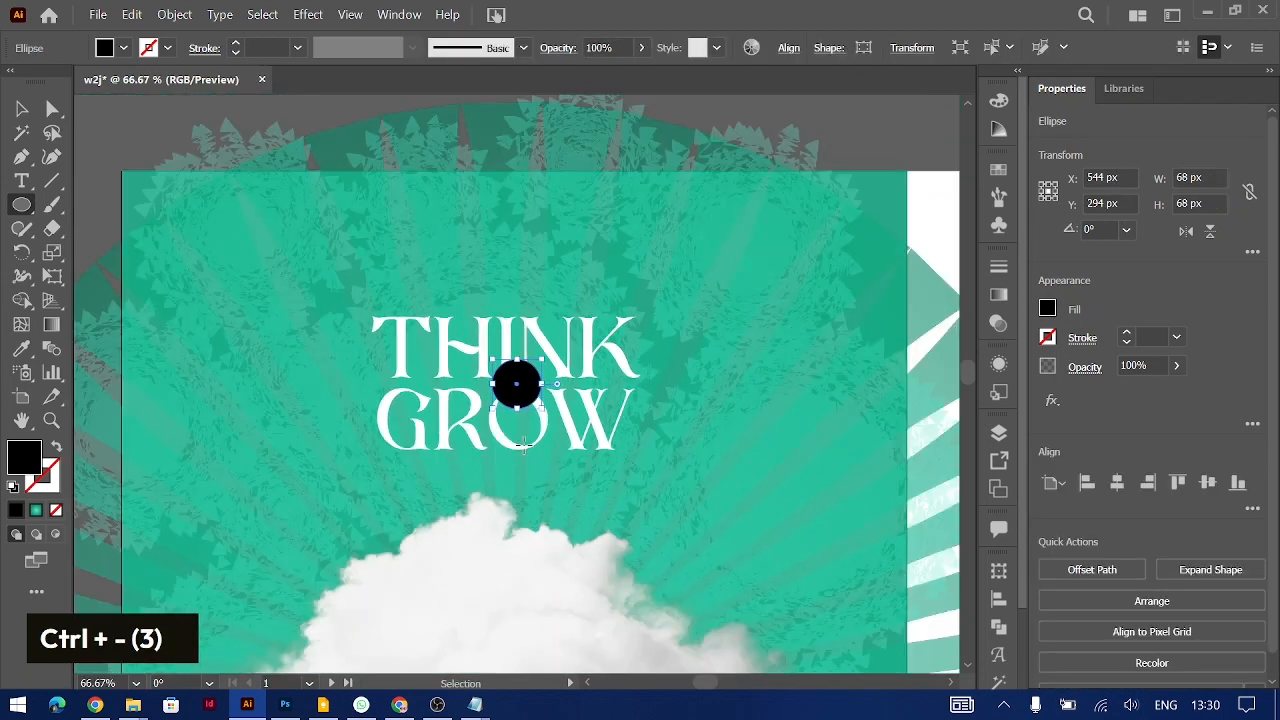
{"action": "scroll", "coordinate": [523, 445], "scroll_direction": "down", "scroll_amount": 2}
{"action": "scroll", "coordinate": [523, 445], "scroll_direction": "left", "scroll_amount": 3}
{"action": "scroll", "coordinate": [523, 445], "scroll_direction": "down", "scroll_amount": 2}
{"action": "scroll", "coordinate": [523, 445], "scroll_direction": "down", "scroll_amount": 4}
{"action": "scroll", "coordinate": [523, 445], "scroll_direction": "left", "scroll_amount": 4}
{"action": "key", "text": "i"}
{"action": "scroll", "coordinate": [531, 438], "scroll_direction": "up", "scroll_amount": 2}
{"action": "scroll", "coordinate": [531, 438], "scroll_direction": "up", "scroll_amount": 3}
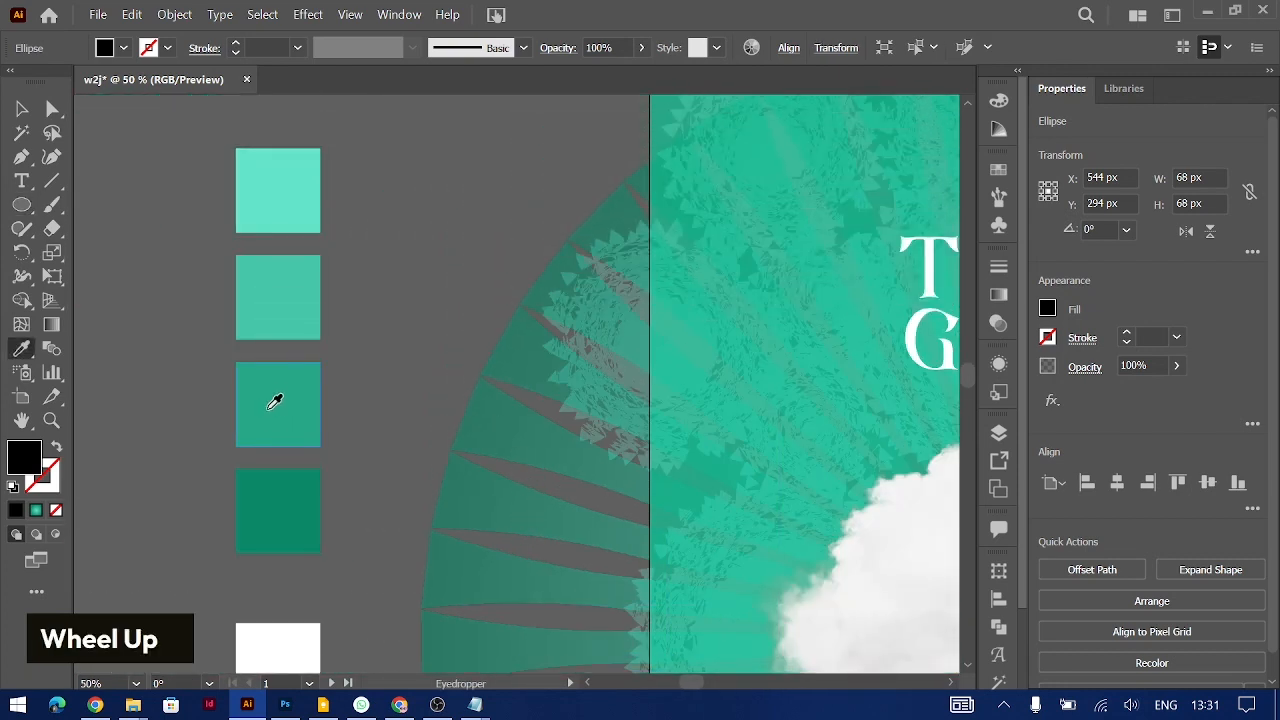
{"action": "scroll", "coordinate": [488, 395], "scroll_direction": "right", "scroll_amount": 6}
{"action": "left_click", "coordinate": [22, 108]}
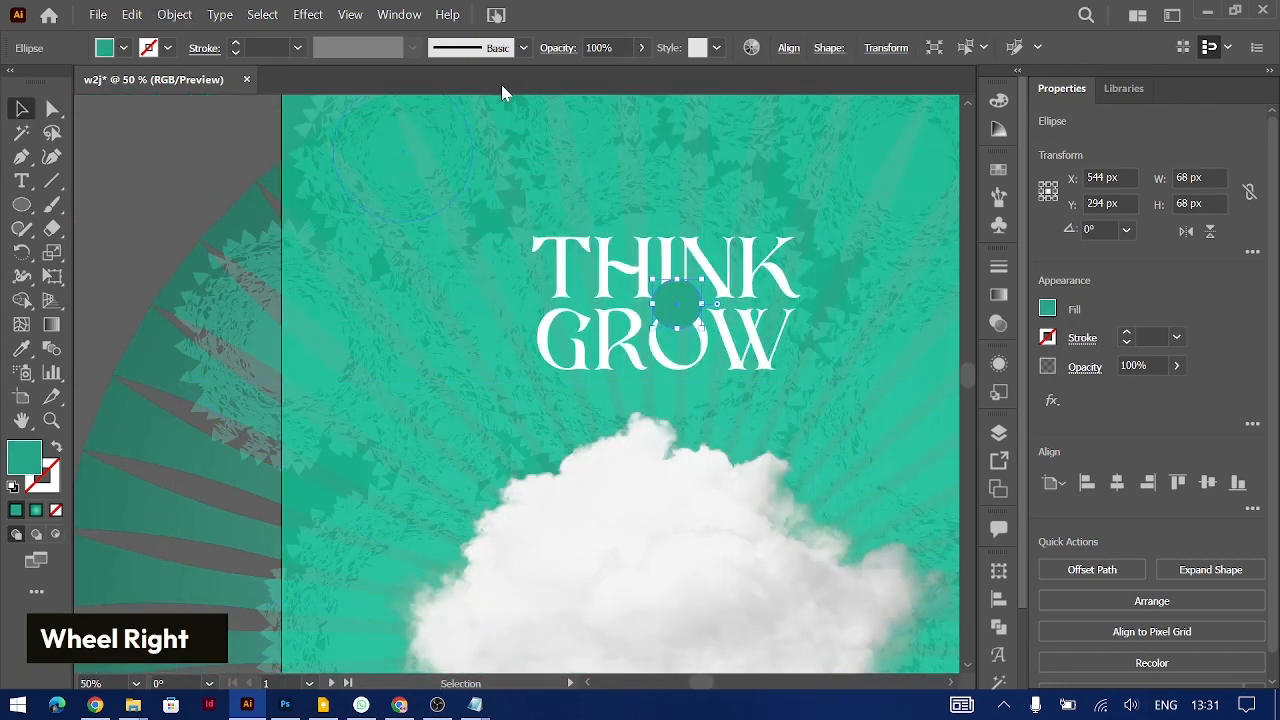
Create a concentric copy of the circle scaled uniformly to 80%
{"action": "key", "text": "ctrl+equal"}
{"action": "key", "text": "ctrl+equal"}
{"action": "key", "text": "ctrl+equal"}
{"action": "right_click", "coordinate": [553, 153]}
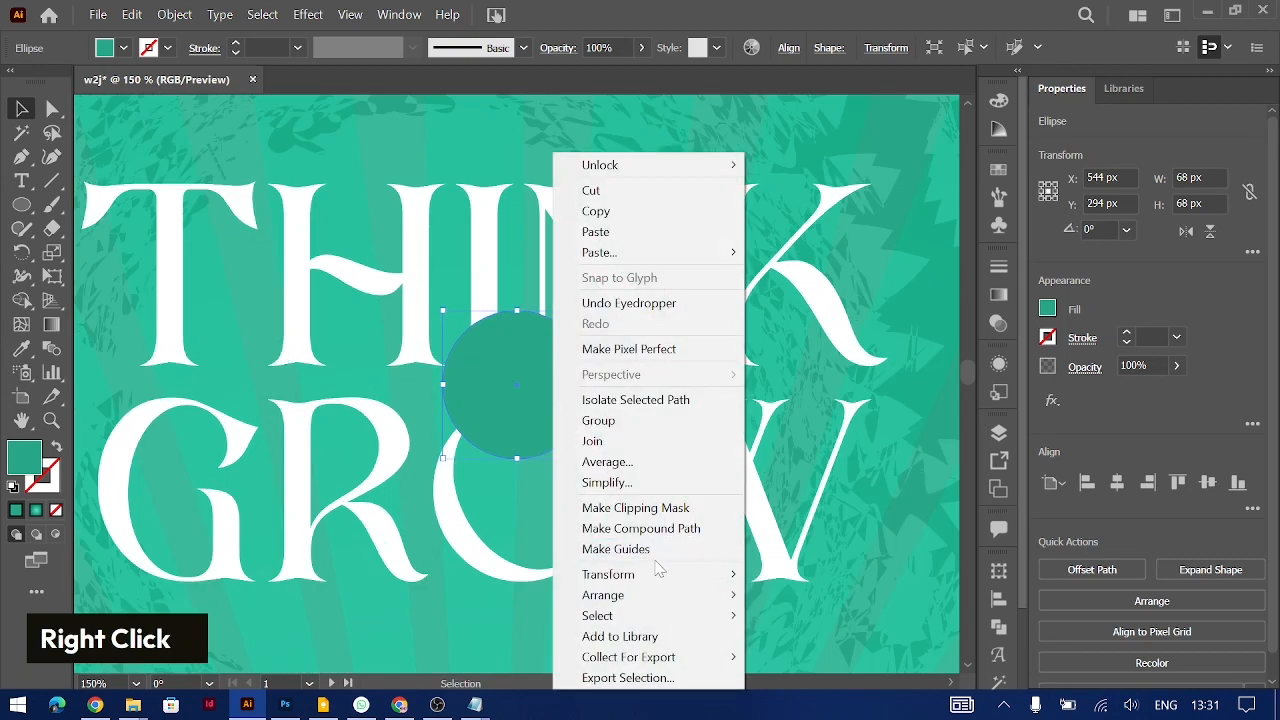
{"action": "mouse_move", "coordinate": [676, 580]}
{"action": "left_click", "coordinate": [803, 506]}
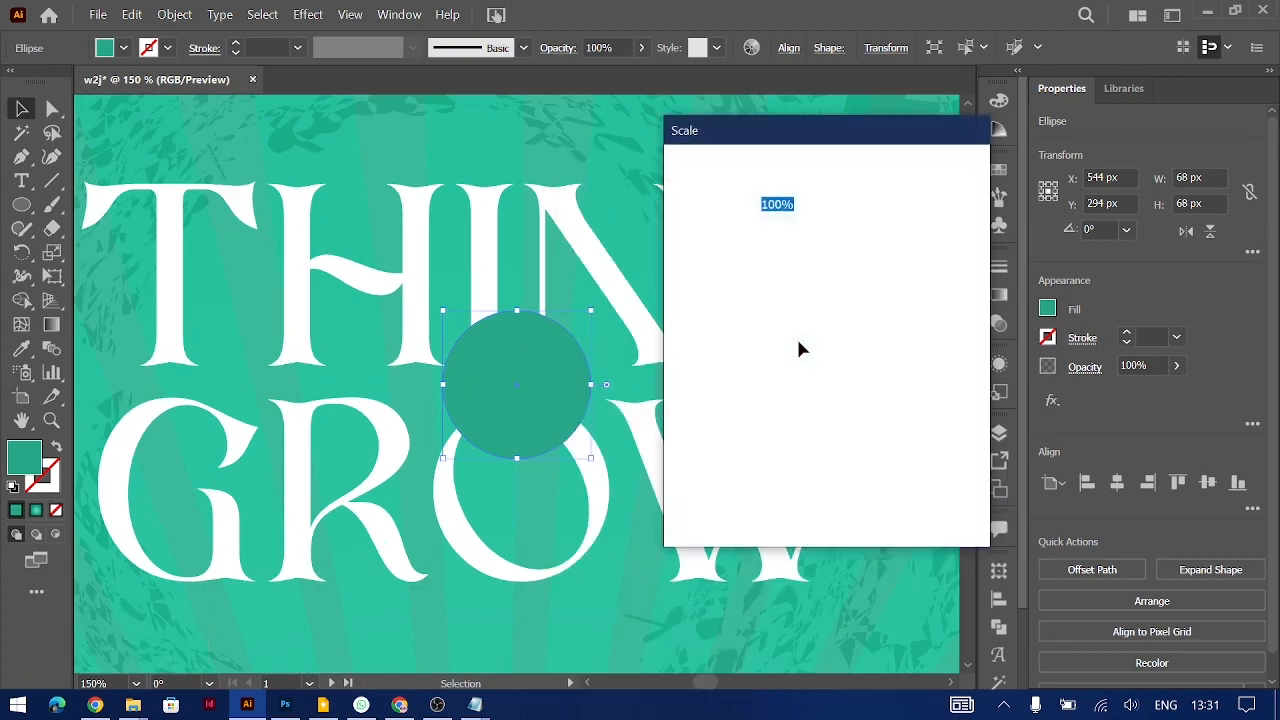
{"action": "type", "text": "80"}
{"action": "key", "text": "Tab"}
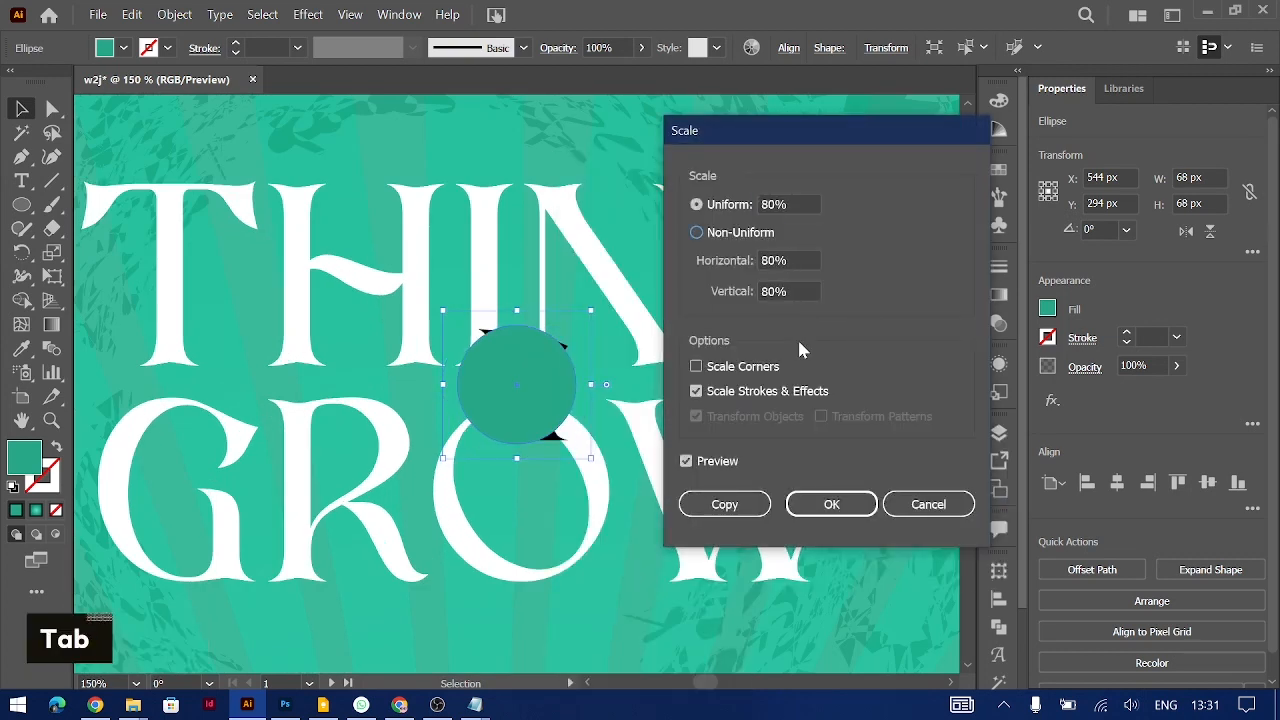
{"action": "left_click", "coordinate": [762, 510]}
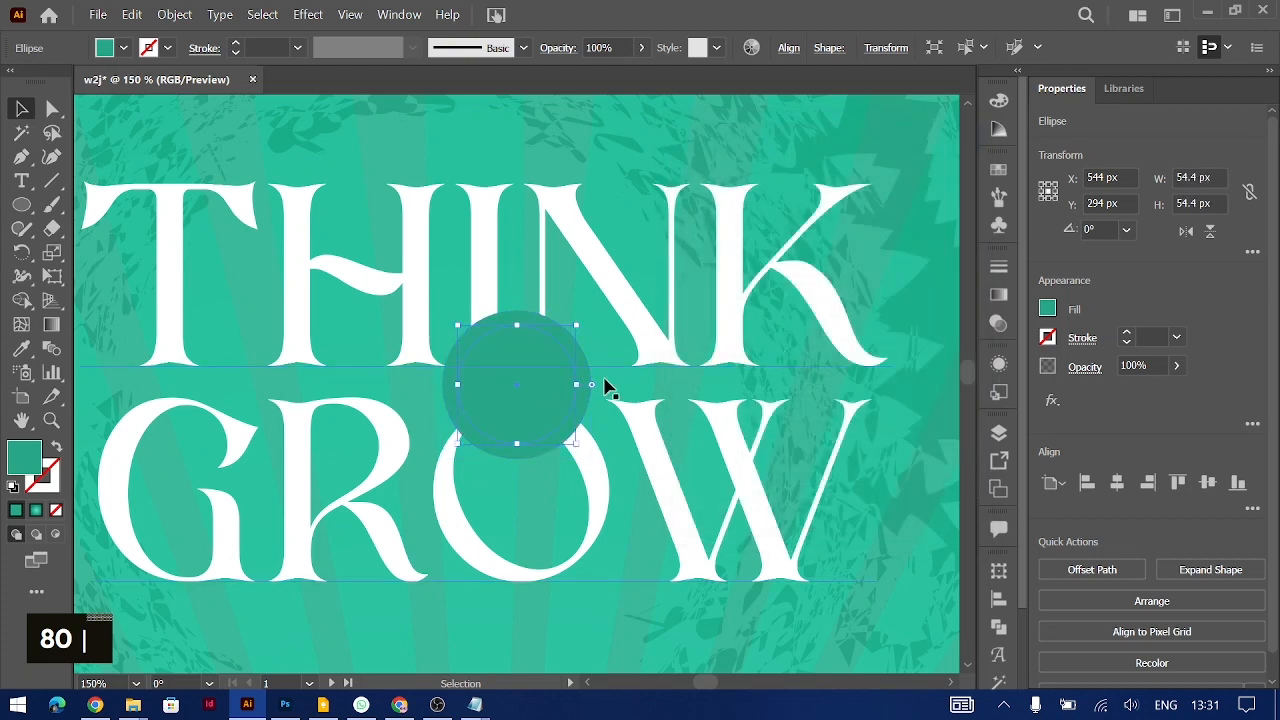
Fill the smaller inner circle with the darkest green palette swatch
{"action": "key", "text": "ctrl+0"}
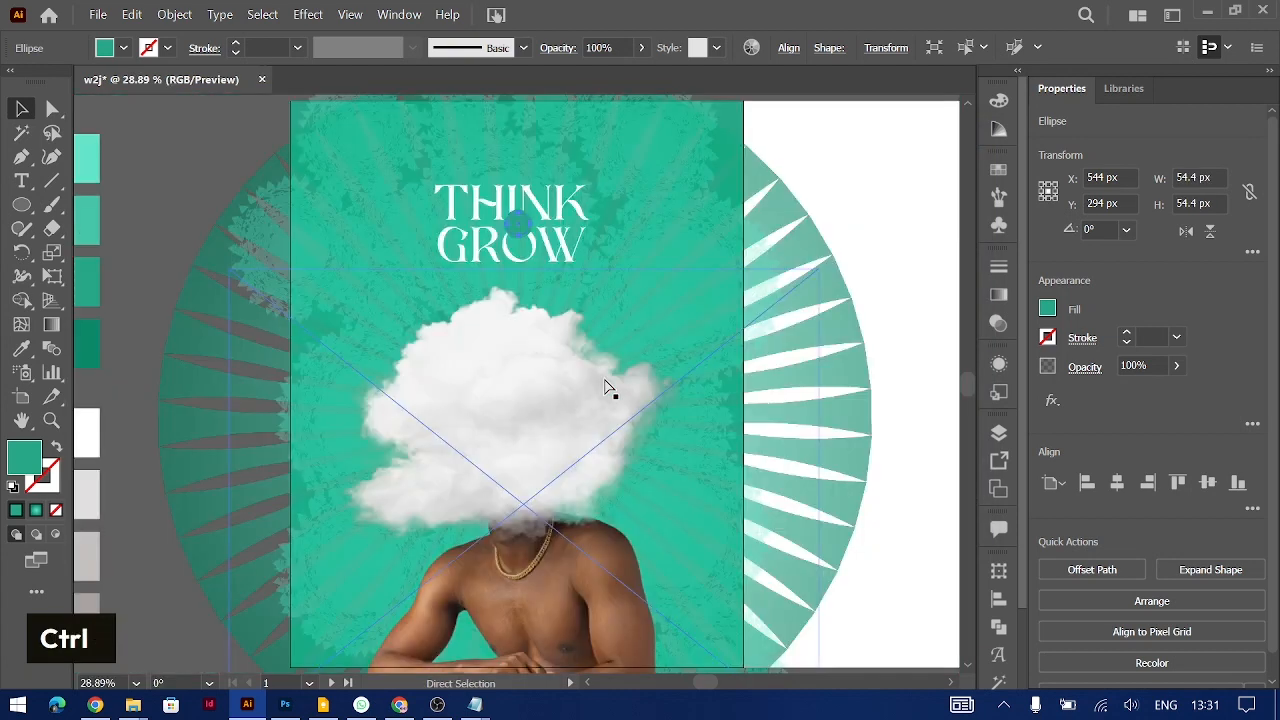
{"action": "scroll", "coordinate": [605, 388], "scroll_direction": "left", "scroll_amount": 1}
{"action": "key", "text": "i"}
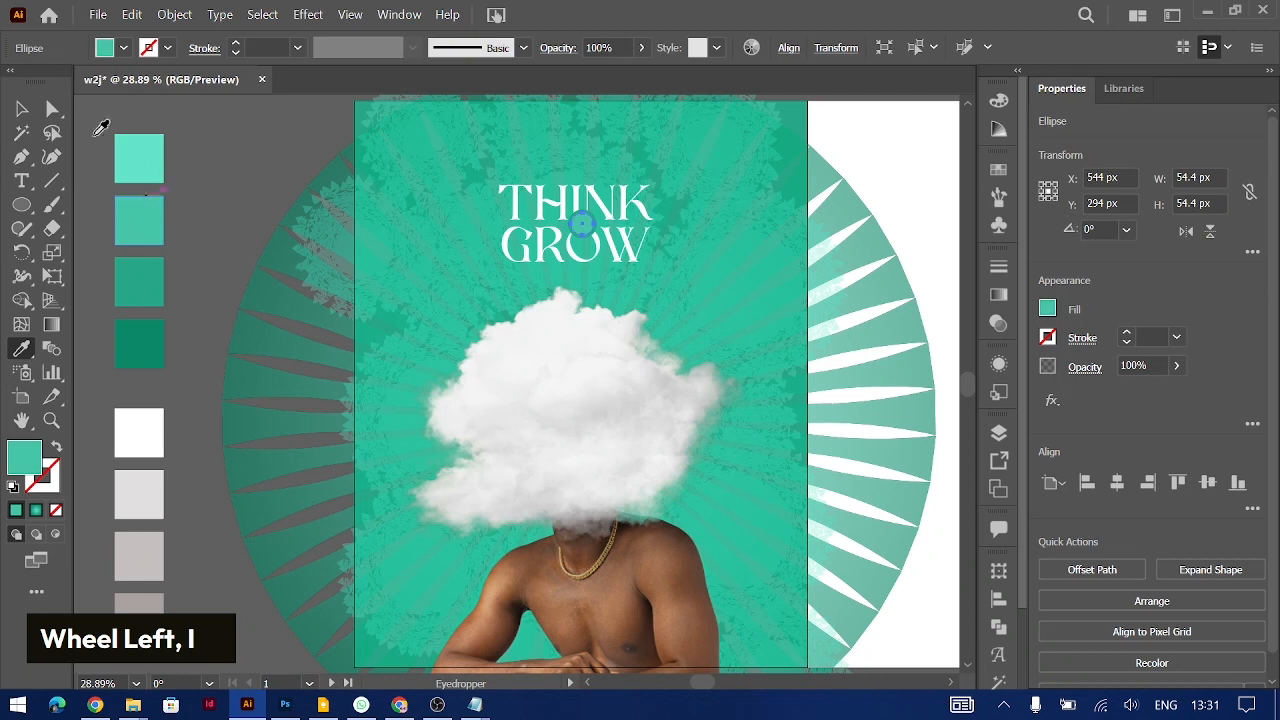
{"action": "left_click", "coordinate": [150, 153]}
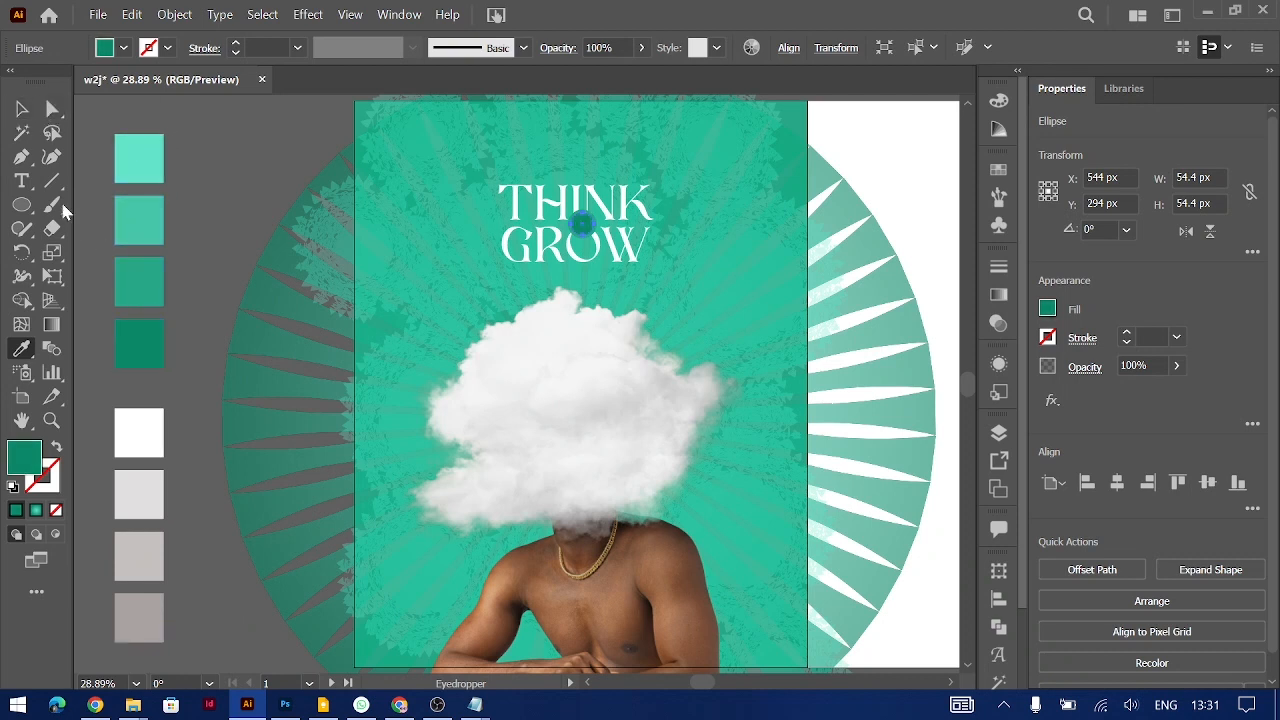
Group the inner and outer circles and send the group behind the ampersand
{"action": "key", "text": "v"}
{"action": "key", "text": "ctrl+equal"}
{"action": "key", "text": "ctrl+equal"}
{"action": "key", "text": "ctrl+equal"}
{"action": "key", "text": "ctrl+equal"}
{"action": "key", "text": "ctrl+equal"}
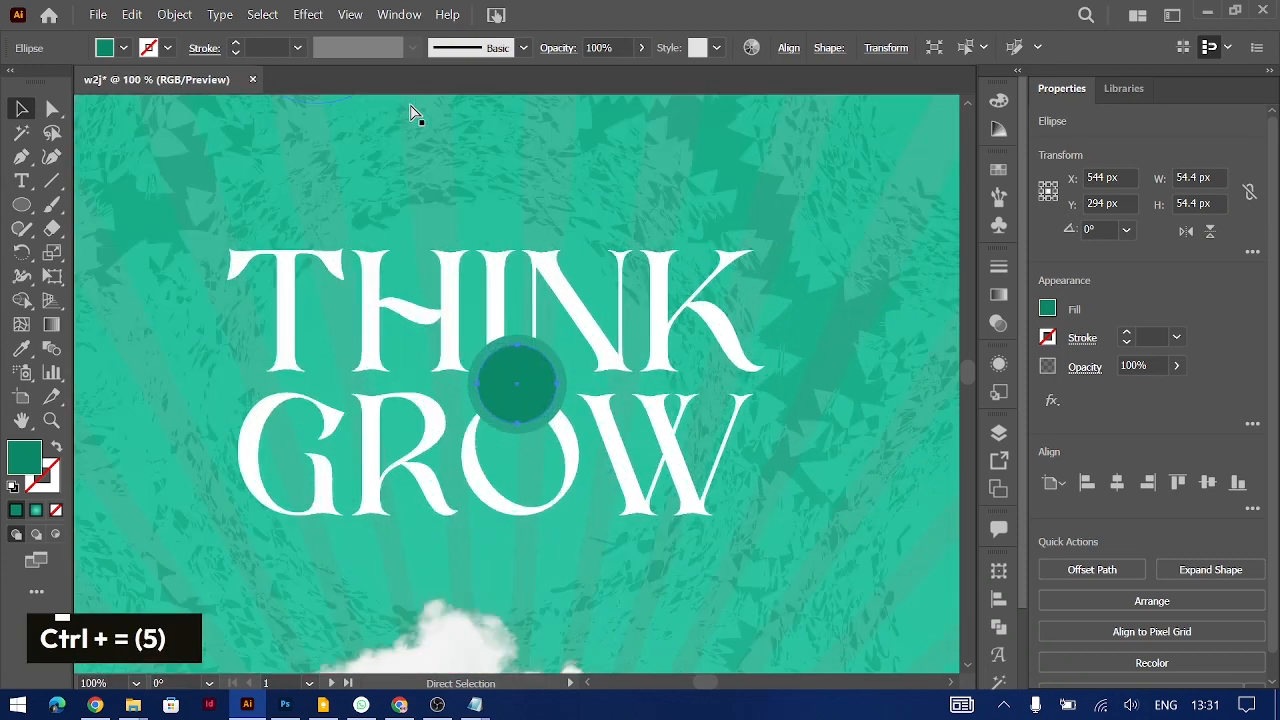
{"action": "key", "text": "ctrl+equal"}
{"action": "left_click", "coordinate": [531, 291], "text": "shift"}
{"action": "key", "text": "ctrl+g"}
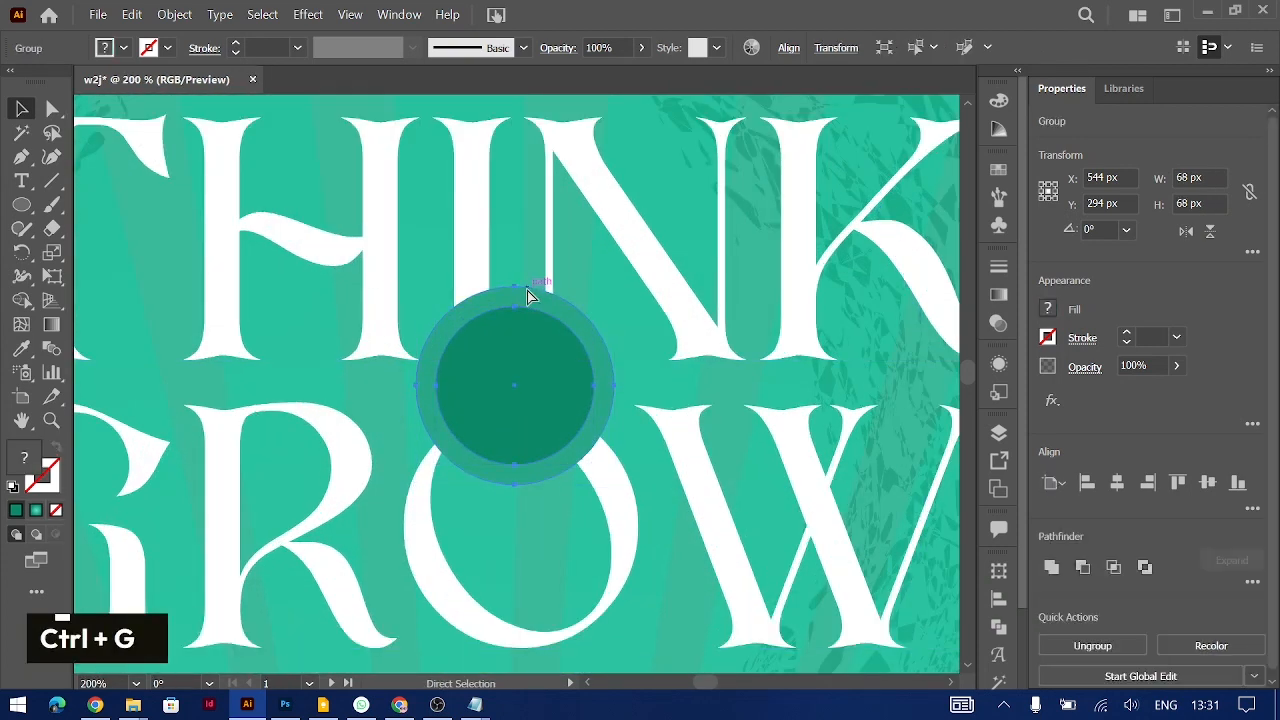
{"action": "key", "text": "ctrl+minus"}
{"action": "key", "text": "ctrl+bracketleft"}
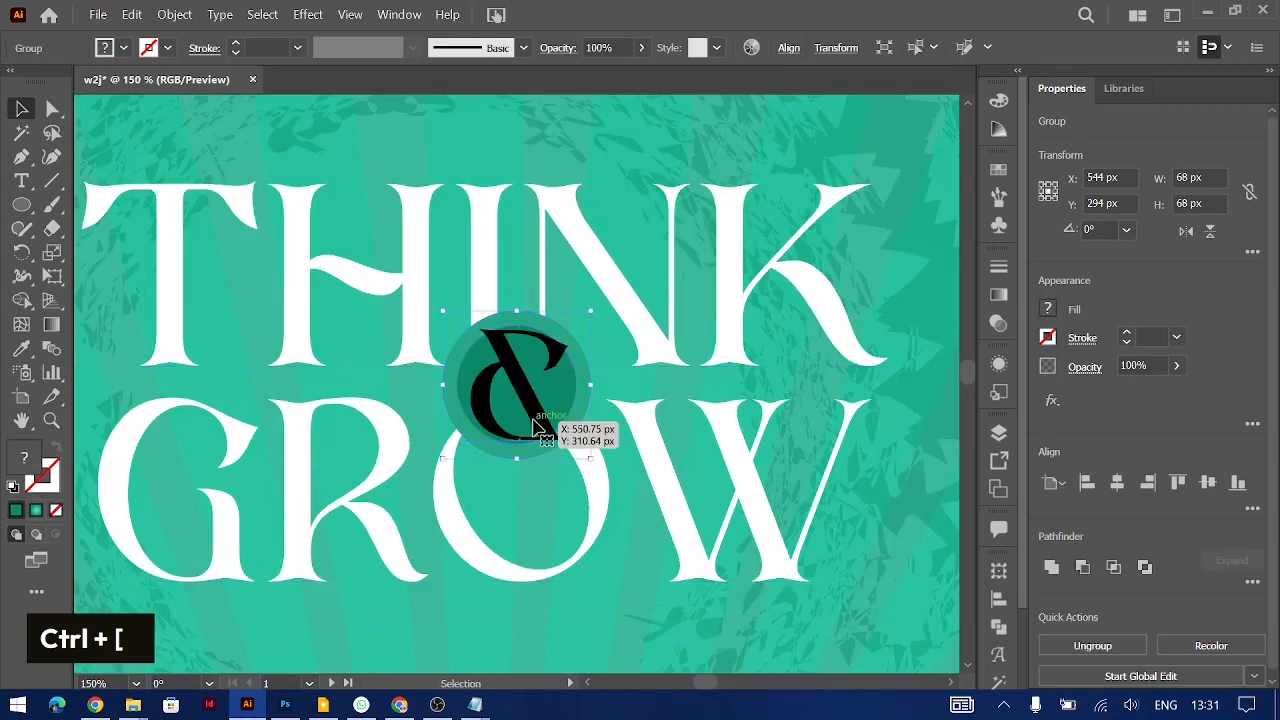
Scale the ampersand down to 36 pt and nudge it to the centre of the circles, at about X 545, Y 297 px
{"action": "left_click", "coordinate": [537, 420]}
{"action": "left_click", "coordinate": [552, 399], "text": "shift"}
{"action": "left_click_drag", "start_coordinate": [552, 399], "coordinate": [552, 399]}
{"action": "key", "text": "shift+Up"}
{"action": "key", "text": "Down"}
{"action": "key", "text": "Down"}
{"action": "key", "text": "Down"}
{"action": "key", "text": "Down"}
{"action": "key", "text": "Down"}
{"action": "key", "text": "Down"}
{"action": "key", "text": "Down"}
{"action": "key", "text": "Left"}
{"action": "key", "text": "Right"}
{"action": "key", "text": "ctrl"}
{"action": "key", "text": "ctrl+i"}
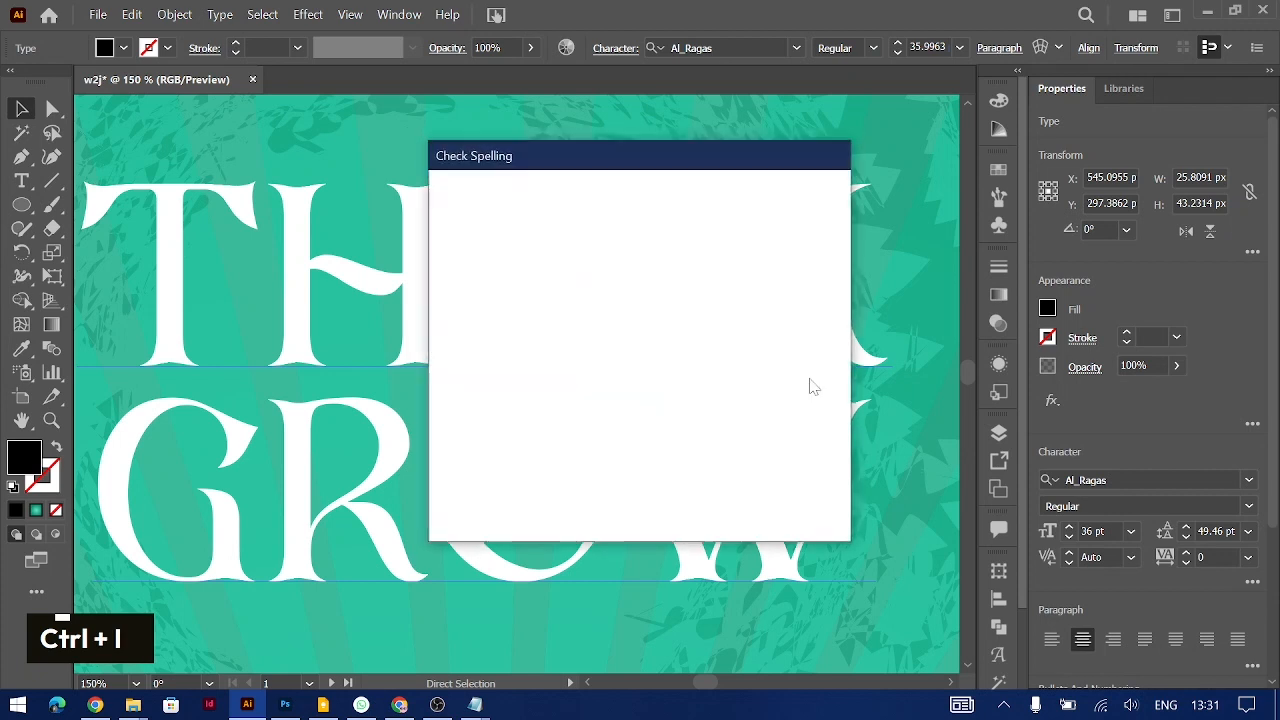
Dismiss the spell check and fill the ampersand with the light grey palette swatch
{"action": "key", "text": "Escape"}
{"action": "key", "text": "ctrl+minus"}
{"action": "key", "text": "ctrl+minus"}
{"action": "key", "text": "ctrl+minus"}
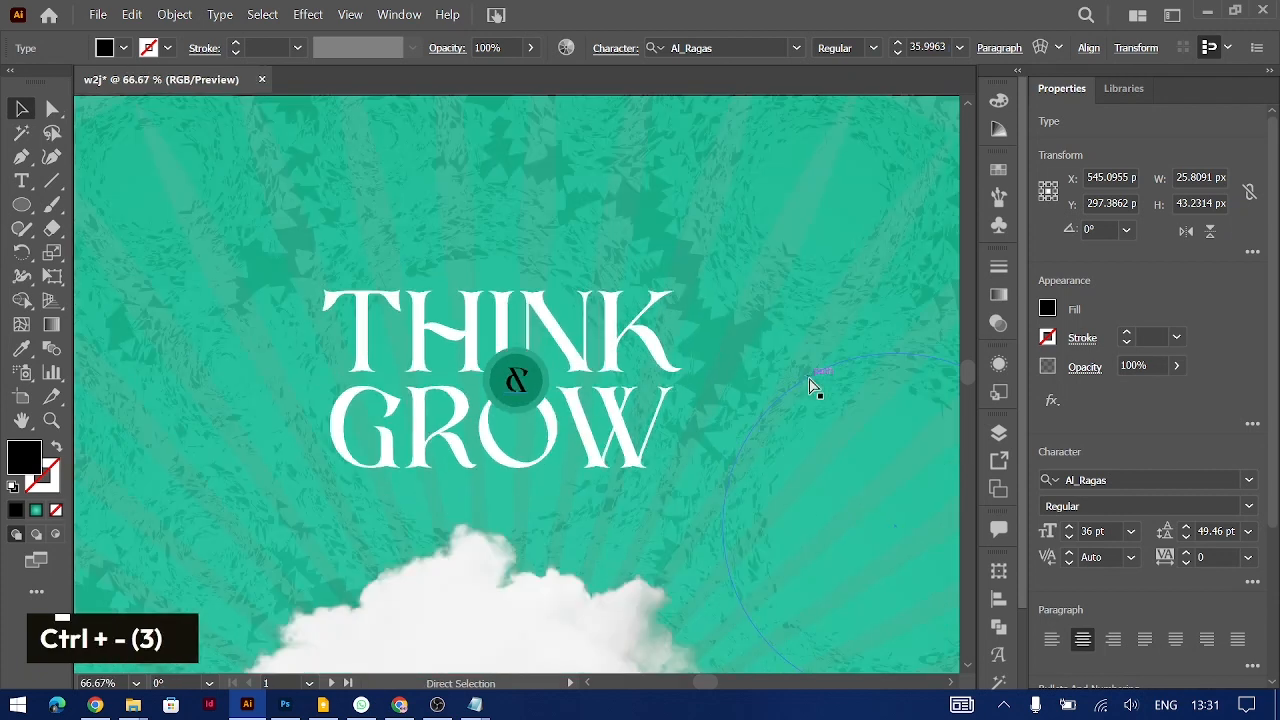
{"action": "scroll", "coordinate": [810, 387], "scroll_direction": "down", "scroll_amount": 3}
{"action": "scroll", "coordinate": [810, 387], "scroll_direction": "left", "scroll_amount": 5}
{"action": "scroll", "coordinate": [810, 387], "scroll_direction": "down", "scroll_amount": 4}
{"action": "scroll", "coordinate": [810, 387], "scroll_direction": "left", "scroll_amount": 4}
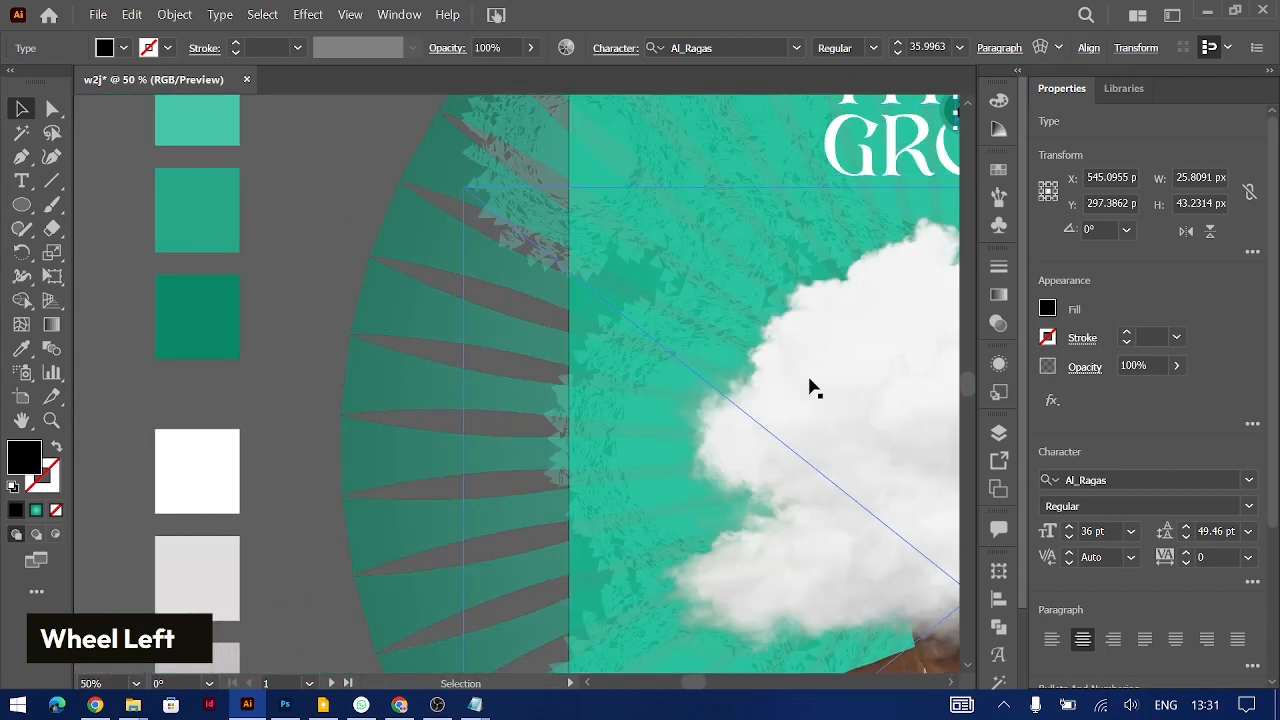
{"action": "key", "text": "i"}
{"action": "scroll", "coordinate": [272, 357], "scroll_direction": "right", "scroll_amount": 5}
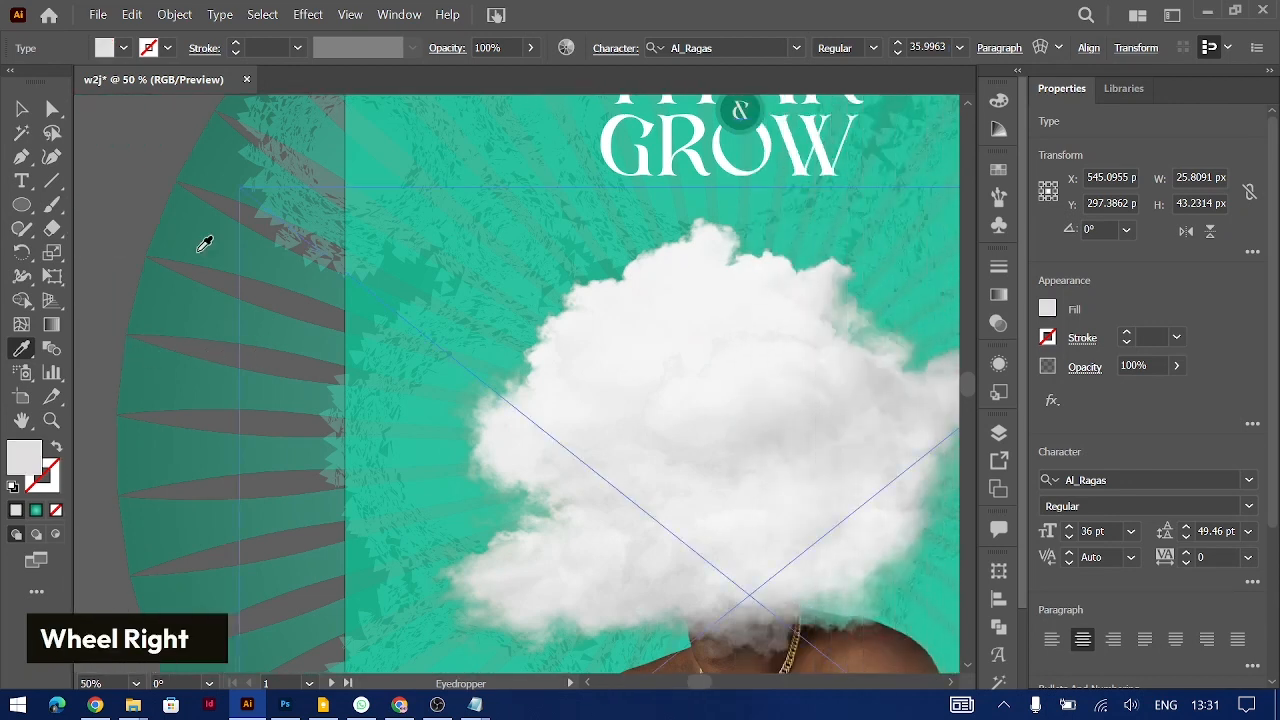
Select the THINK GROW title together with its ampersand badge and nudge them down 20 px
{"action": "key", "text": "v"}
{"action": "key", "text": "ctrl+minus"}
{"action": "scroll", "coordinate": [634, 360], "scroll_direction": "down", "scroll_amount": 2}
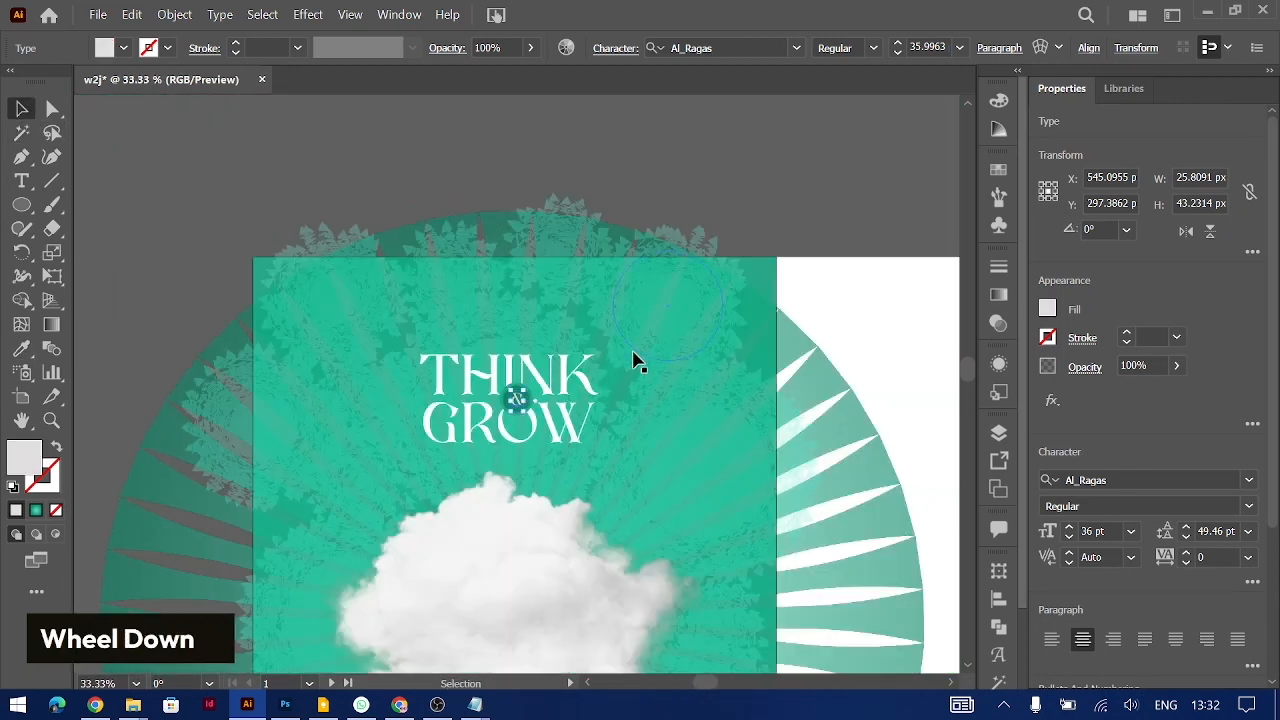
{"action": "left_click", "coordinate": [520, 385], "text": "shift"}
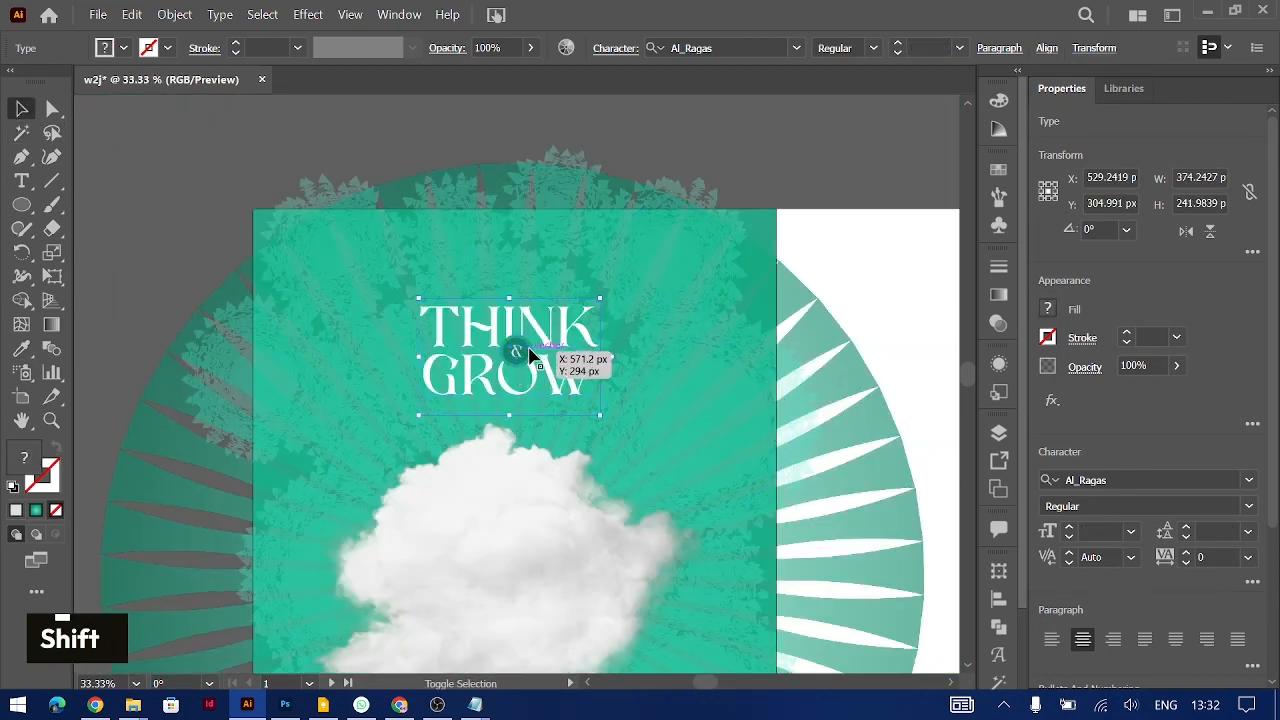
{"action": "left_click", "coordinate": [532, 357], "text": "shift"}
{"action": "key", "text": "shift+Down"}
{"action": "key", "text": "shift+Down"}
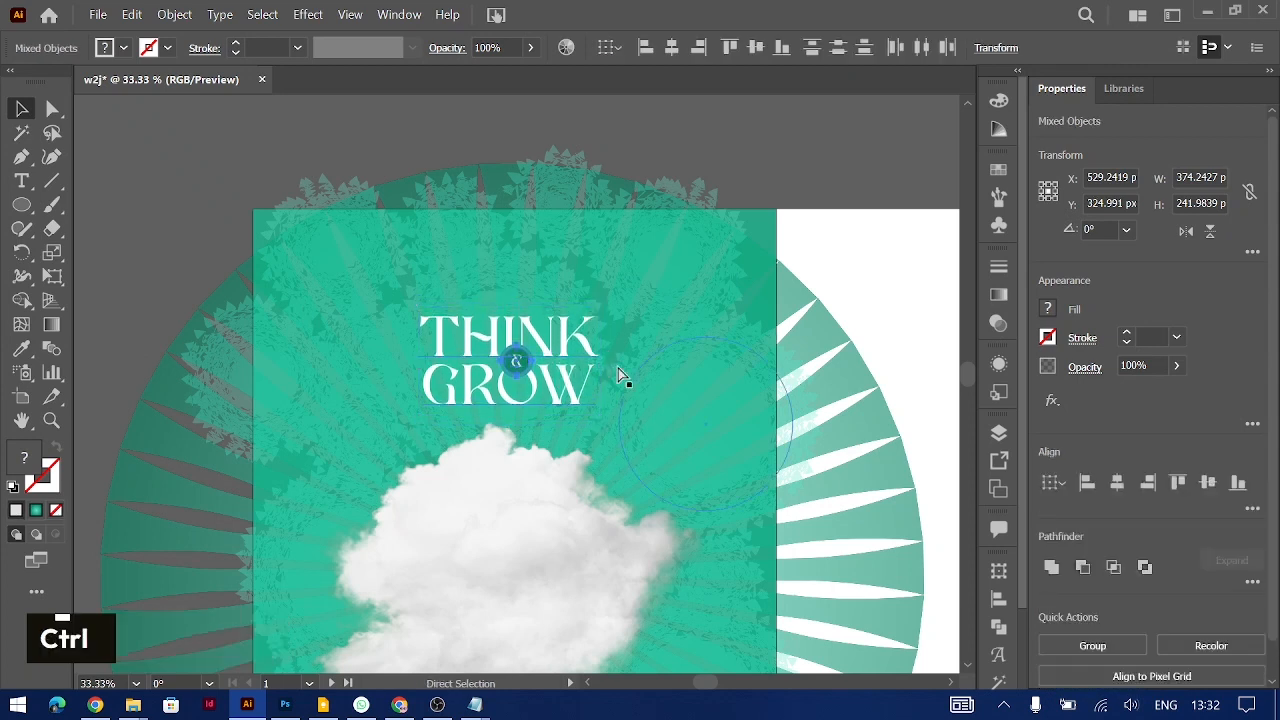
Nudge the title and badge up 10 px and scale them proportionally to about 419 px wide, keeping the lower edge fixed
{"action": "key", "text": "ctrl+equal"}
{"action": "key", "text": "shift+Up"}
{"action": "key", "text": "shift+Up"}
{"action": "key", "text": "ctrl+minus"}
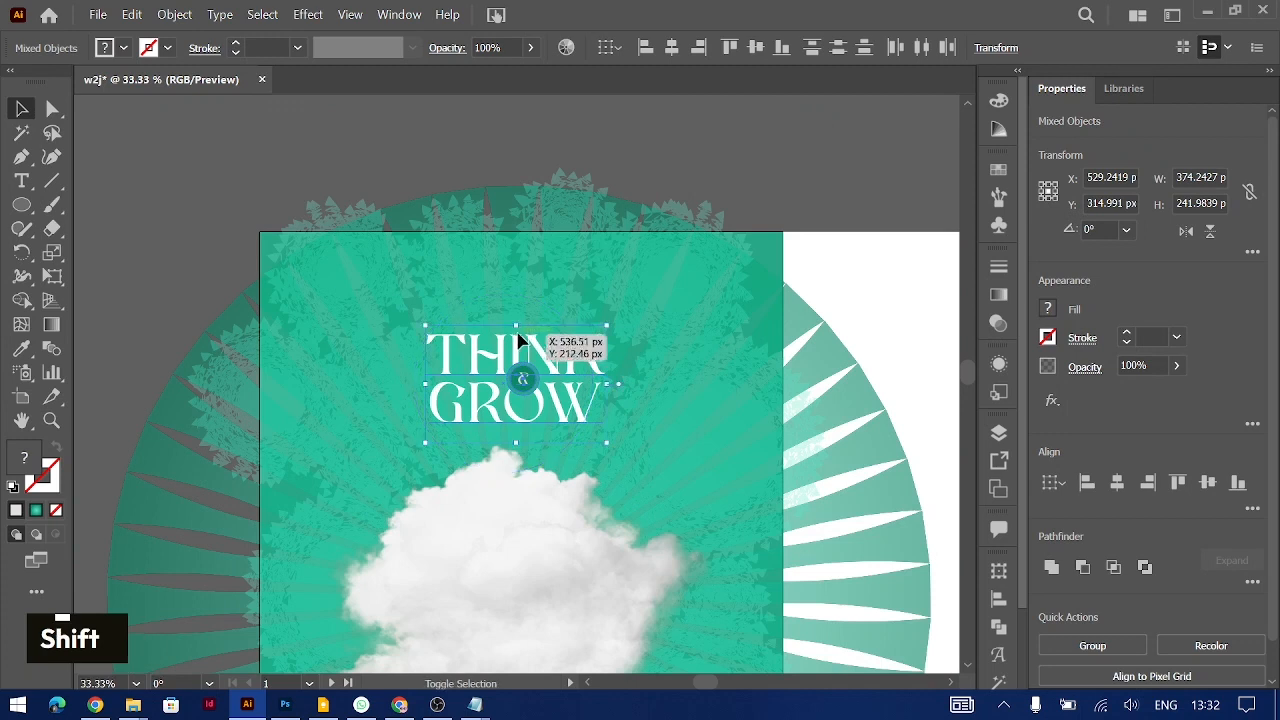
{"action": "left_click_drag", "start_coordinate": [518, 328], "coordinate": [518, 312]}
{"action": "scroll", "coordinate": [518, 312], "scroll_direction": "down", "scroll_amount": 3}
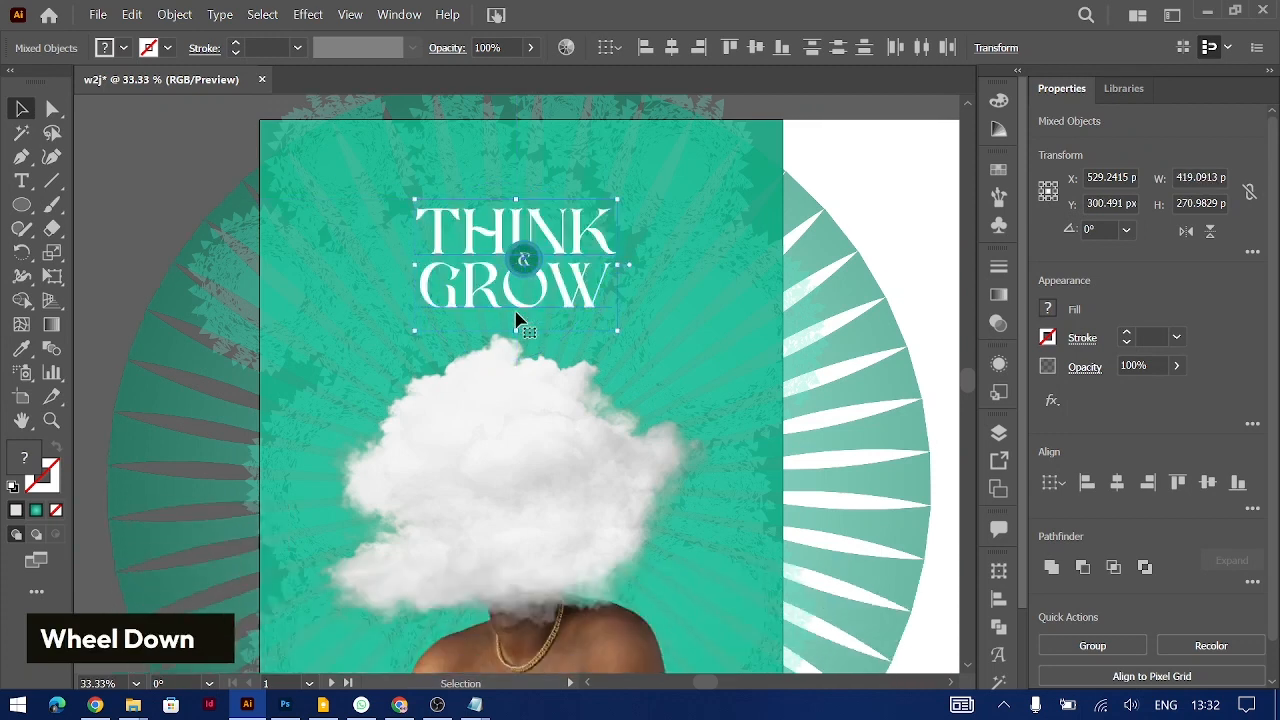
Group the ampersand with its circles and centre the badge horizontally on the artboard at X 540 px
{"action": "key", "text": "ctrl+equal"}
{"action": "key", "text": "ctrl+equal"}
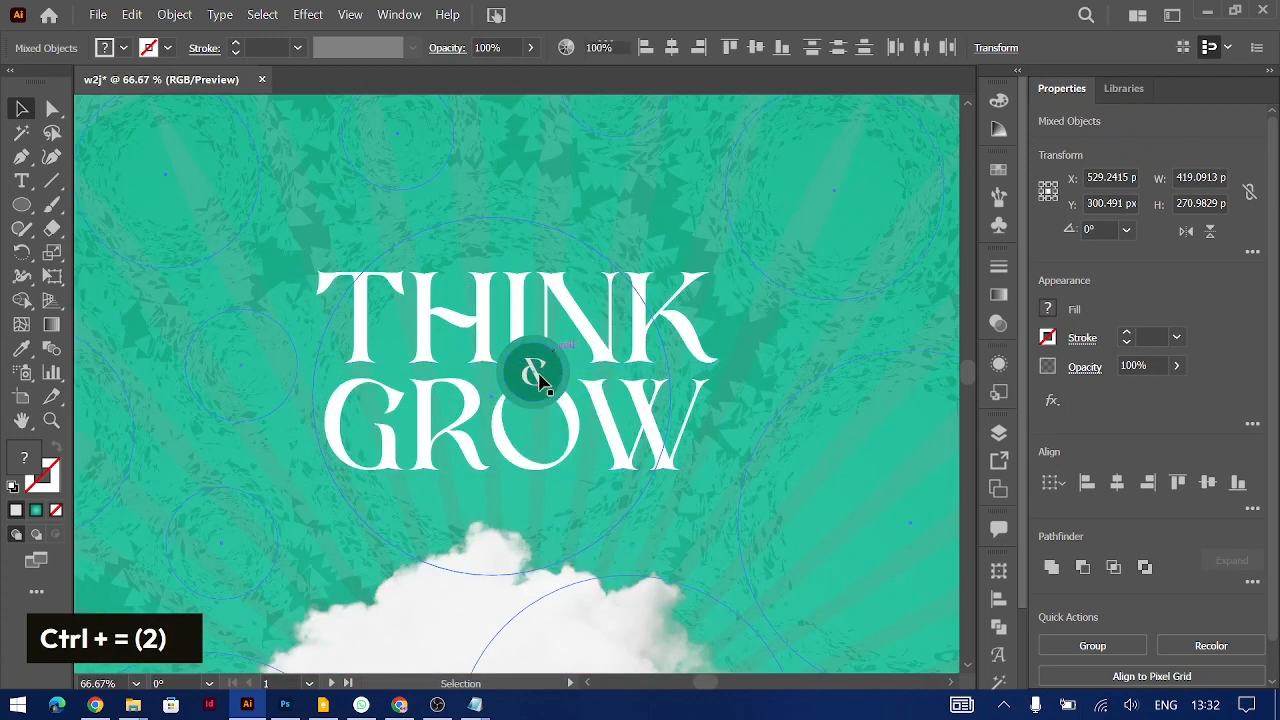
{"action": "left_click", "coordinate": [533, 378]}
{"action": "left_click", "coordinate": [532, 373]}
{"action": "left_click", "coordinate": [555, 366], "text": "shift"}
{"action": "key", "text": "ctrl+g"}
{"action": "left_click", "coordinate": [1117, 484]}
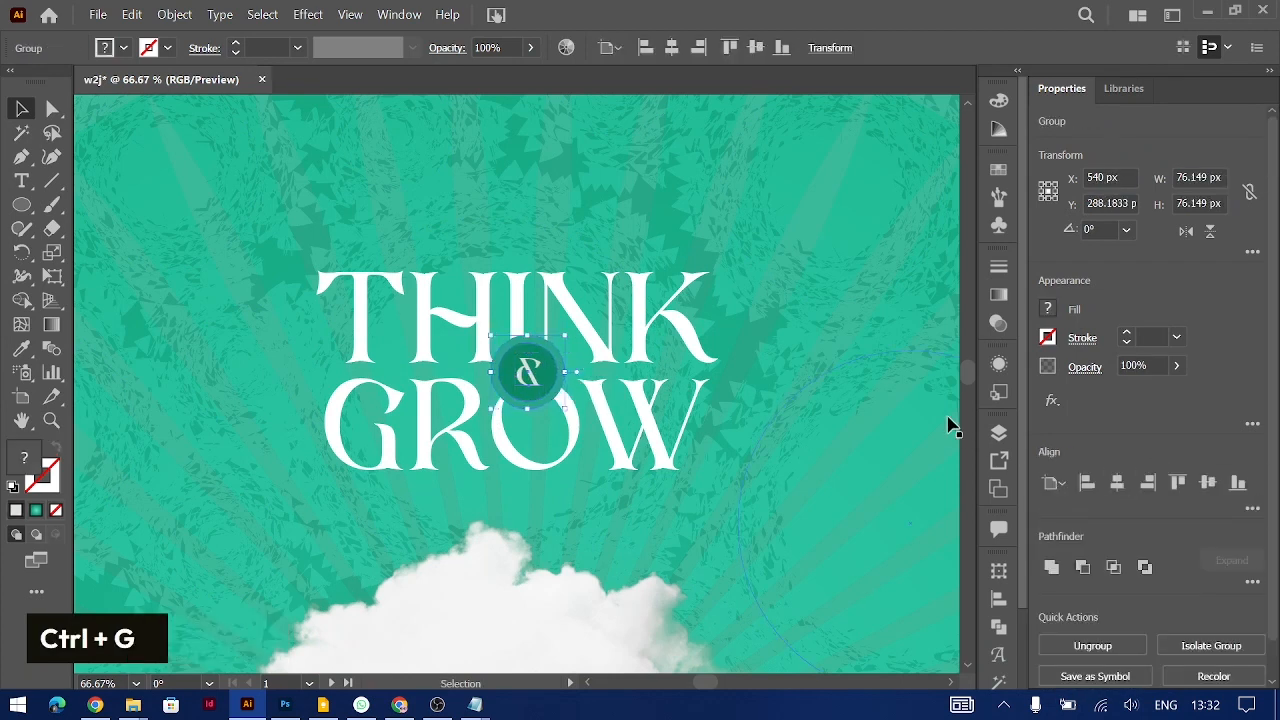
Centre the THINK GROW title horizontally on the artboard
{"action": "left_click", "coordinate": [606, 322]}
{"action": "left_click", "coordinate": [1120, 484]}
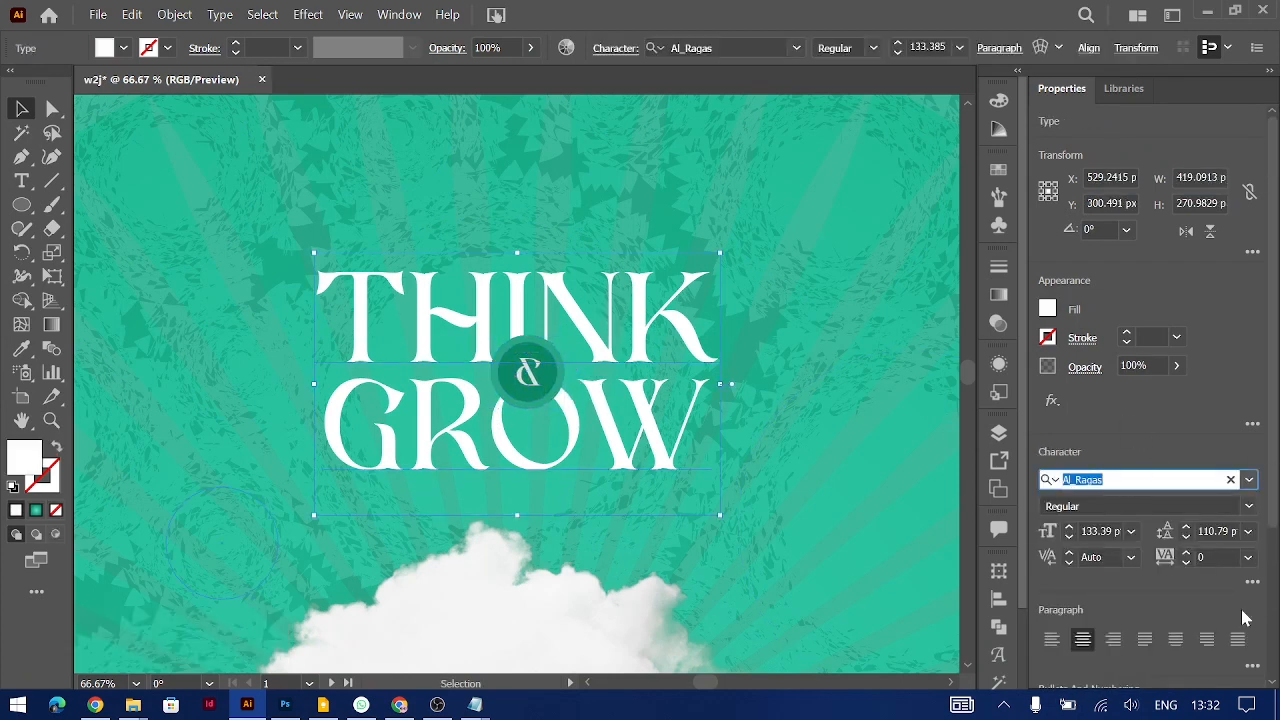
{"action": "scroll", "coordinate": [1230, 610], "scroll_direction": "down", "scroll_amount": 3}
{"action": "left_click", "coordinate": [1118, 588]}
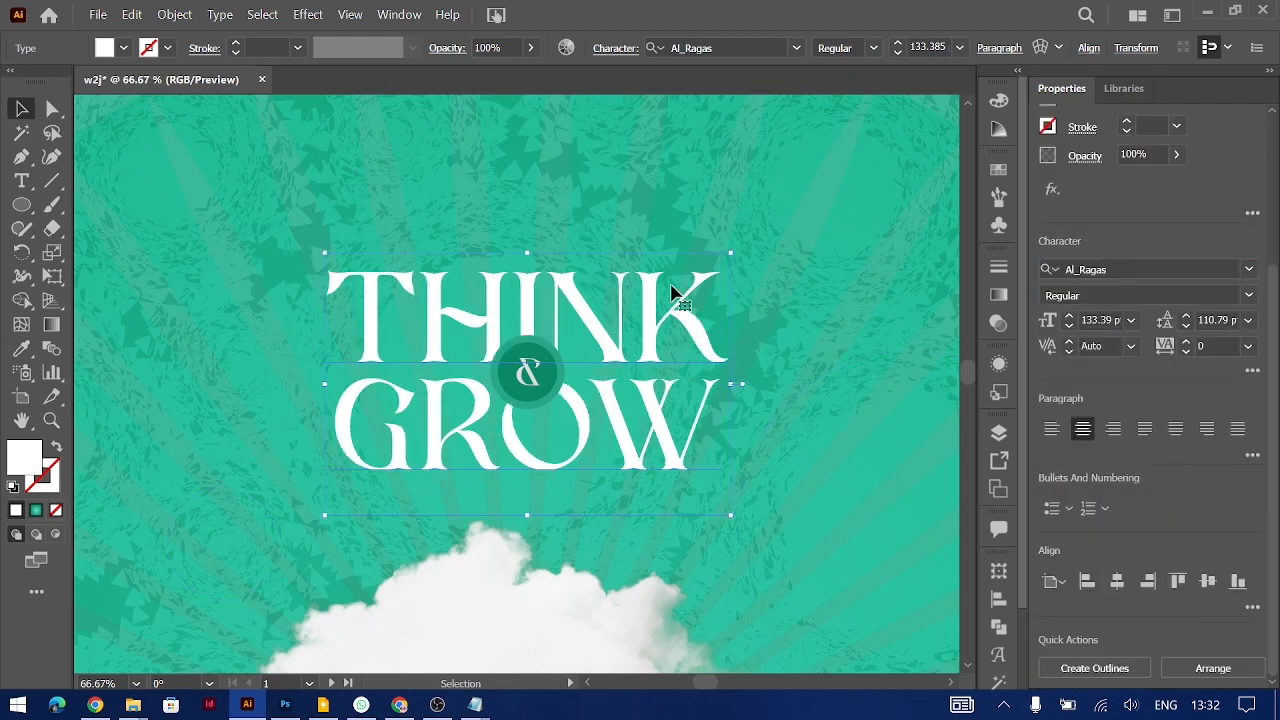
{"action": "key", "text": "ctrl+minus"}
{"action": "key", "text": "ctrl+minus"}
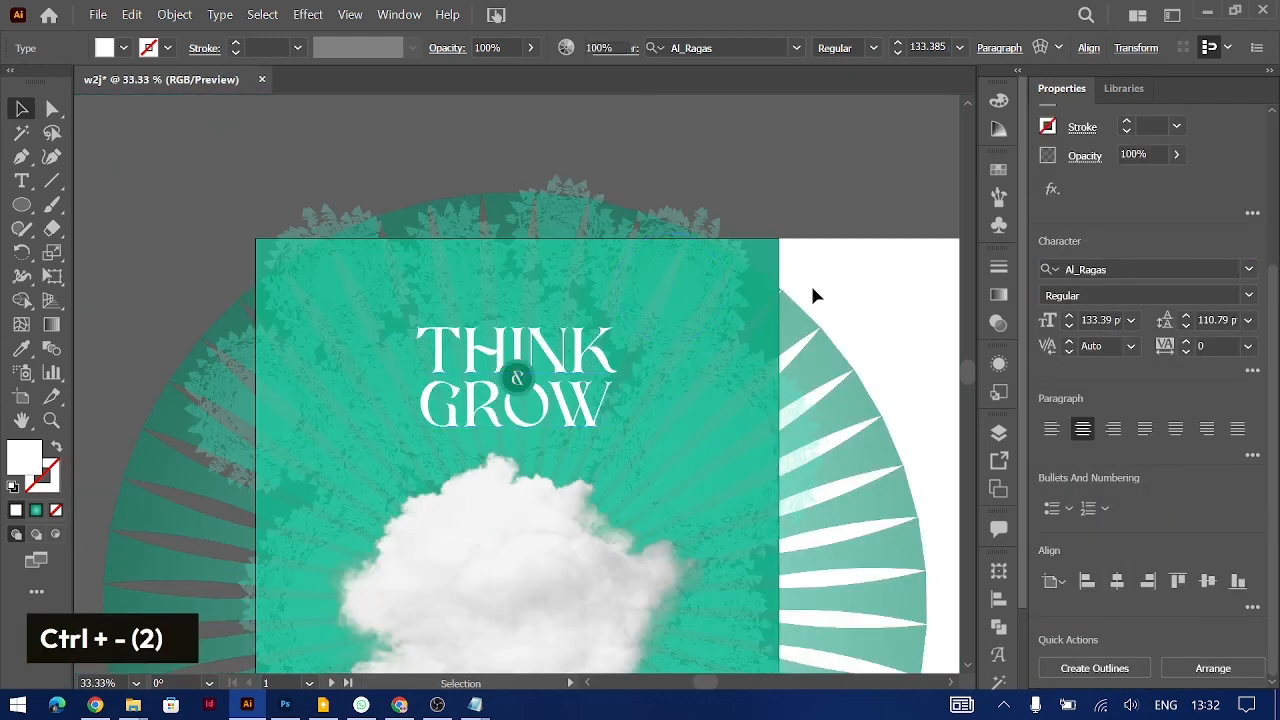
Move the cloud-headed man cut-out slightly down to leave more space below the title
{"action": "left_click", "coordinate": [813, 295]}
{"action": "scroll", "coordinate": [811, 310], "scroll_direction": "down", "scroll_amount": 4}
{"action": "scroll", "coordinate": [811, 323], "scroll_direction": "up", "scroll_amount": 2}
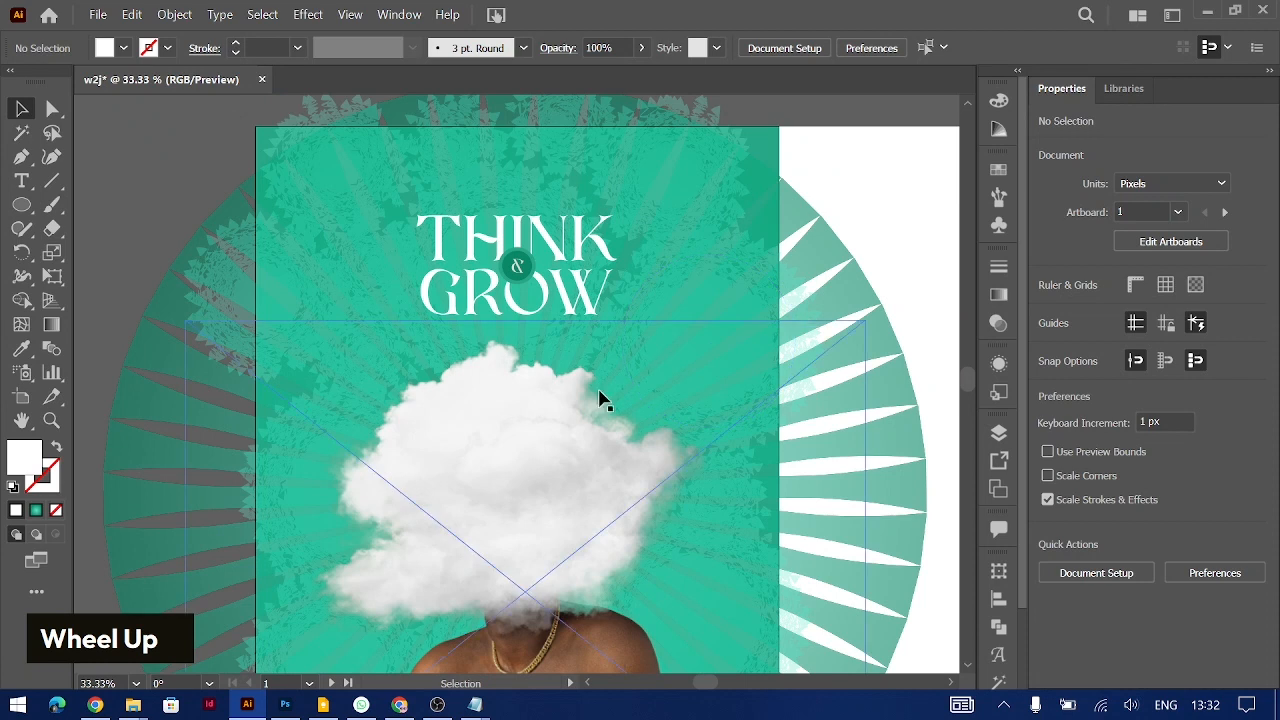
{"action": "scroll", "coordinate": [600, 400], "scroll_direction": "down", "scroll_amount": 1}
{"action": "scroll", "coordinate": [595, 390], "scroll_direction": "down", "scroll_amount": 2}
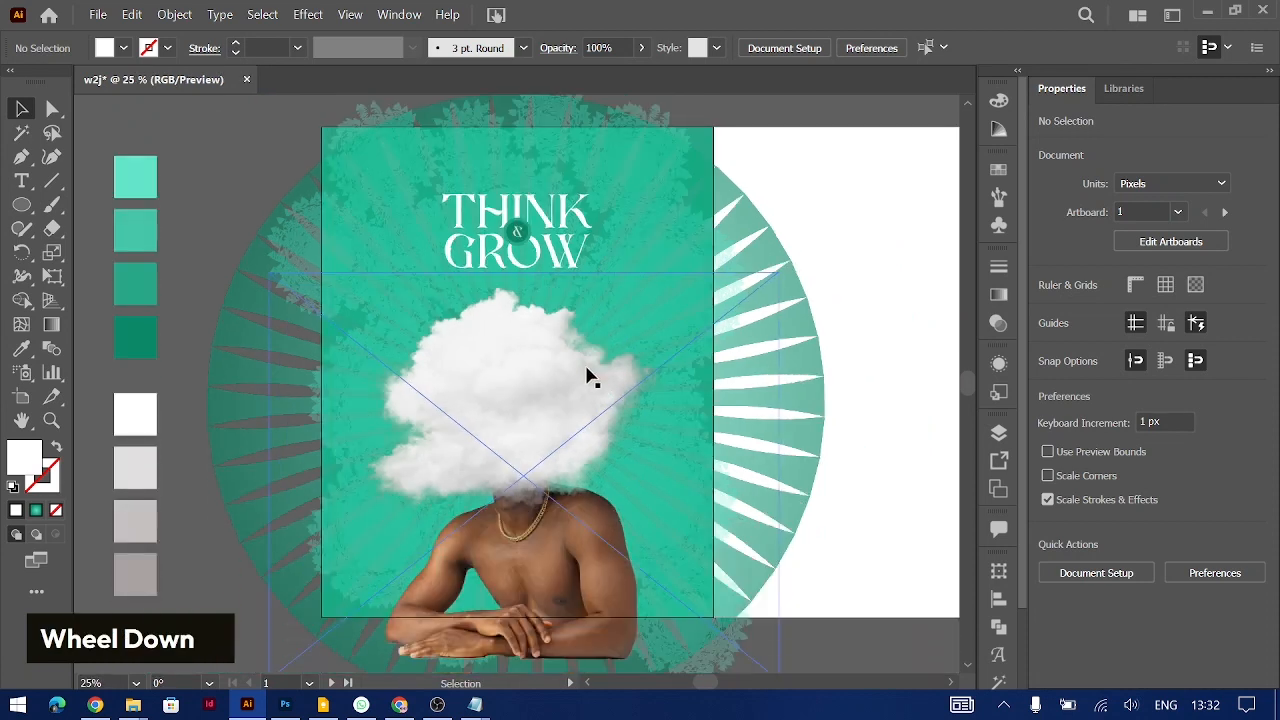
{"action": "scroll", "coordinate": [590, 377], "scroll_direction": "down", "scroll_amount": 1}
{"action": "left_click_drag", "start_coordinate": [577, 374], "coordinate": [576, 385]}
{"action": "left_click_drag", "start_coordinate": [523, 267], "coordinate": [523, 273]}
{"action": "left_click", "coordinate": [811, 221]}
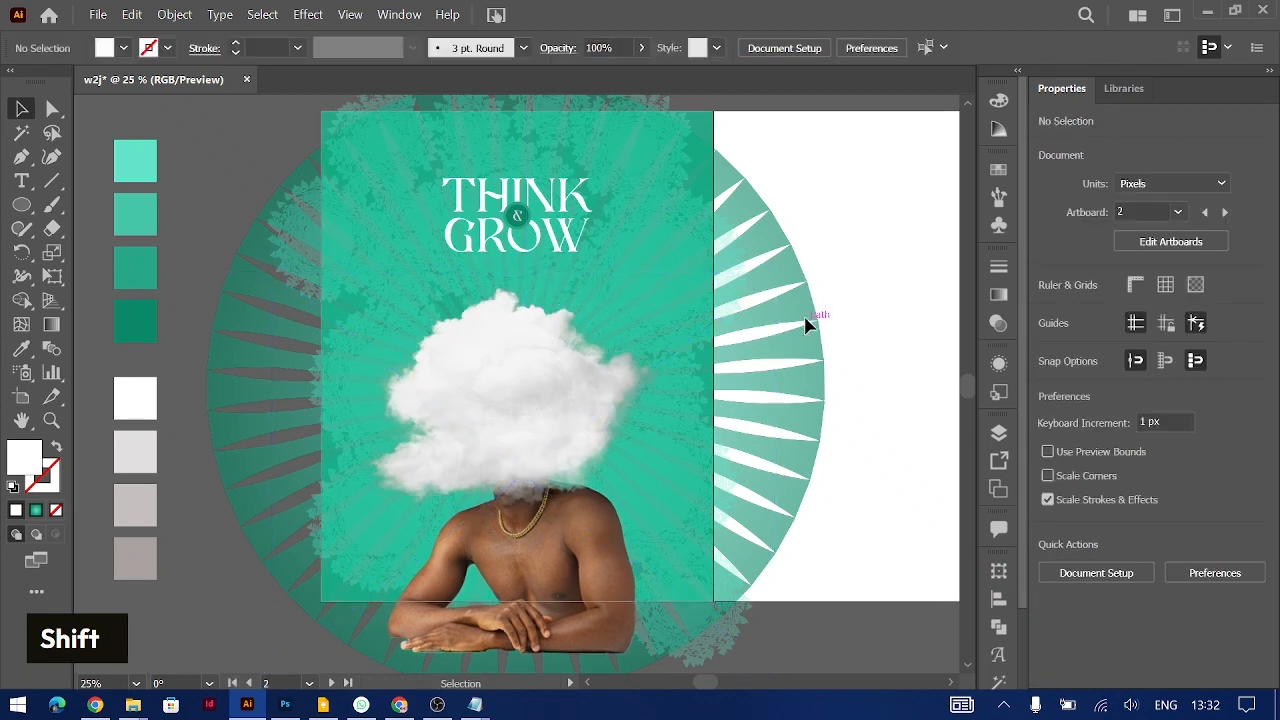
Add a text line reading "Redx | Mastermind" above the THINK GROW title
{"action": "key", "text": "ctrl+equal"}
{"action": "key", "text": "ctrl+equal"}
{"action": "scroll", "coordinate": [806, 324], "scroll_direction": "up", "scroll_amount": 1}
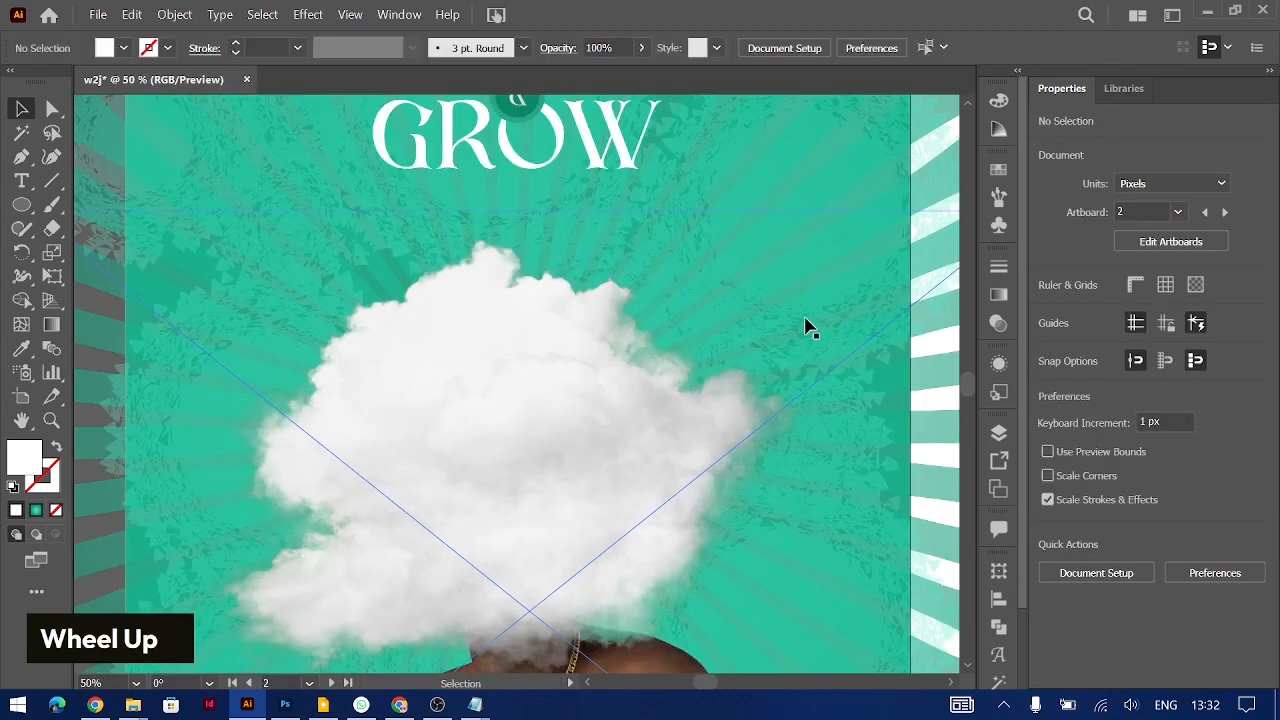
{"action": "key", "text": "t"}
{"action": "left_click_drag", "start_coordinate": [440, 151], "coordinate": [659, 229]}
{"action": "type", "text": "Redx"}
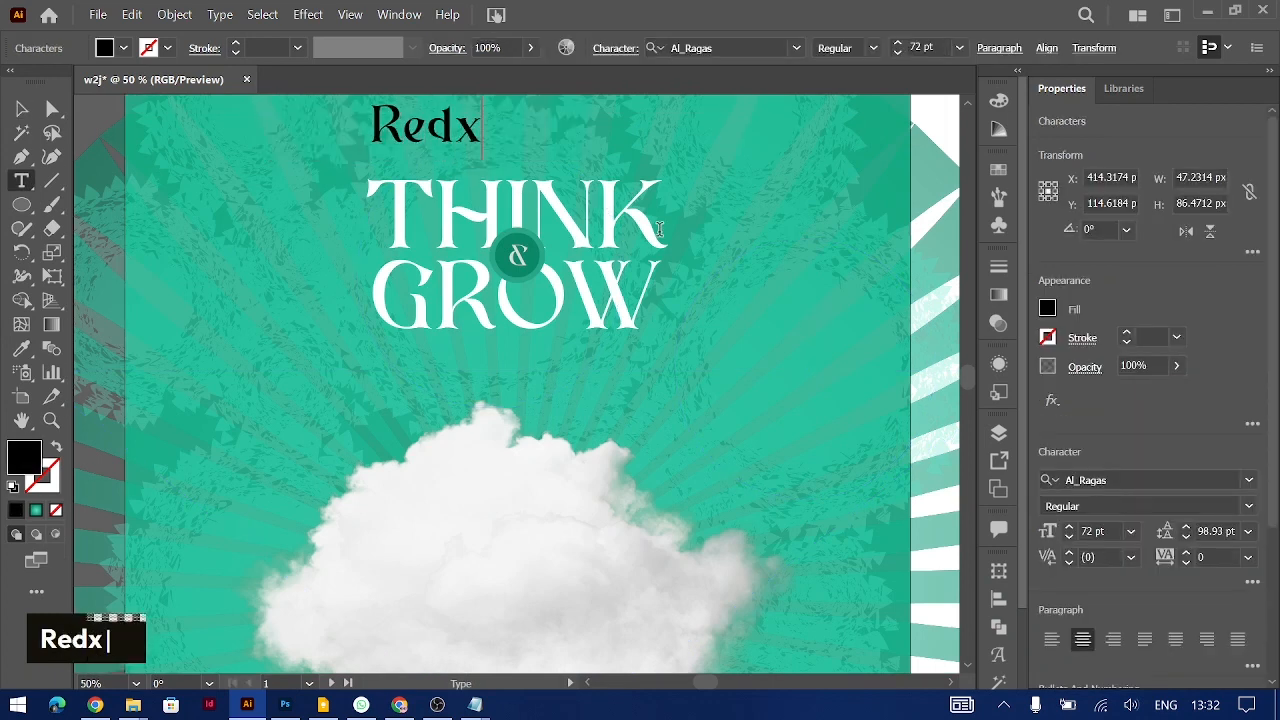
{"action": "type", "text": " | Mastermind"}
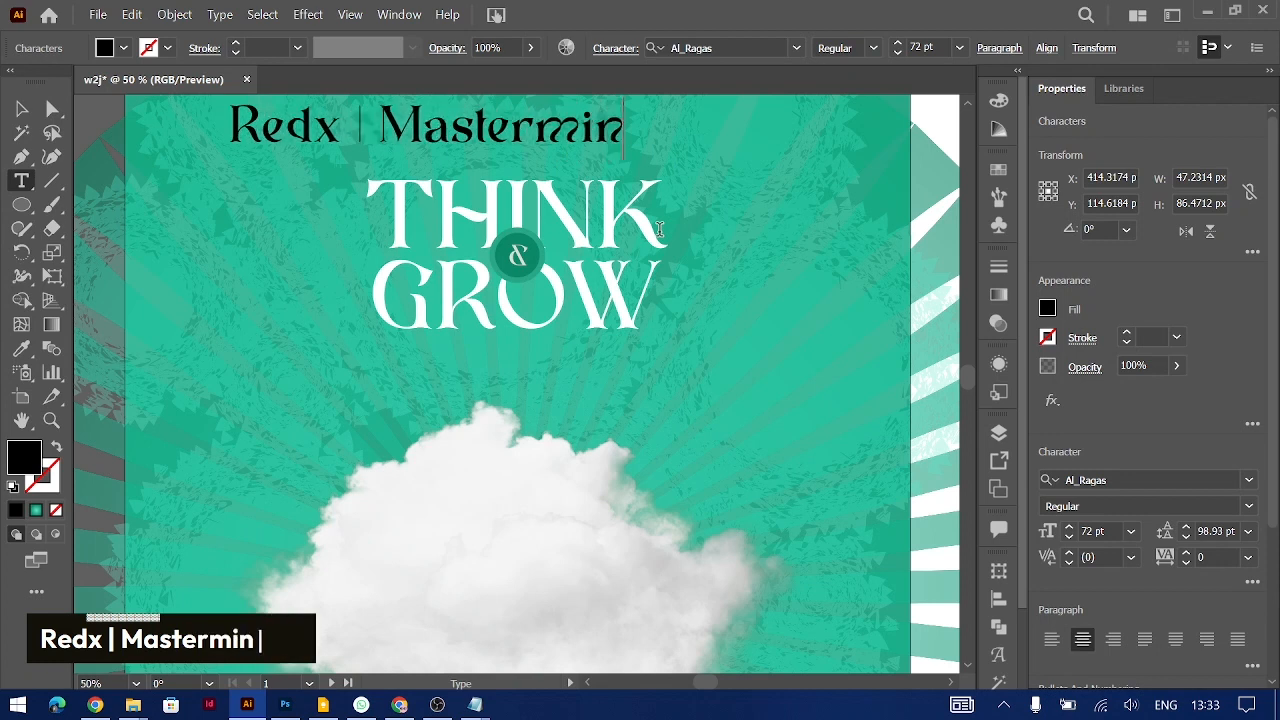
Set the font of the "Redx | Mastermind" line to Monument Extended
{"action": "key", "text": "ctrl+a"}
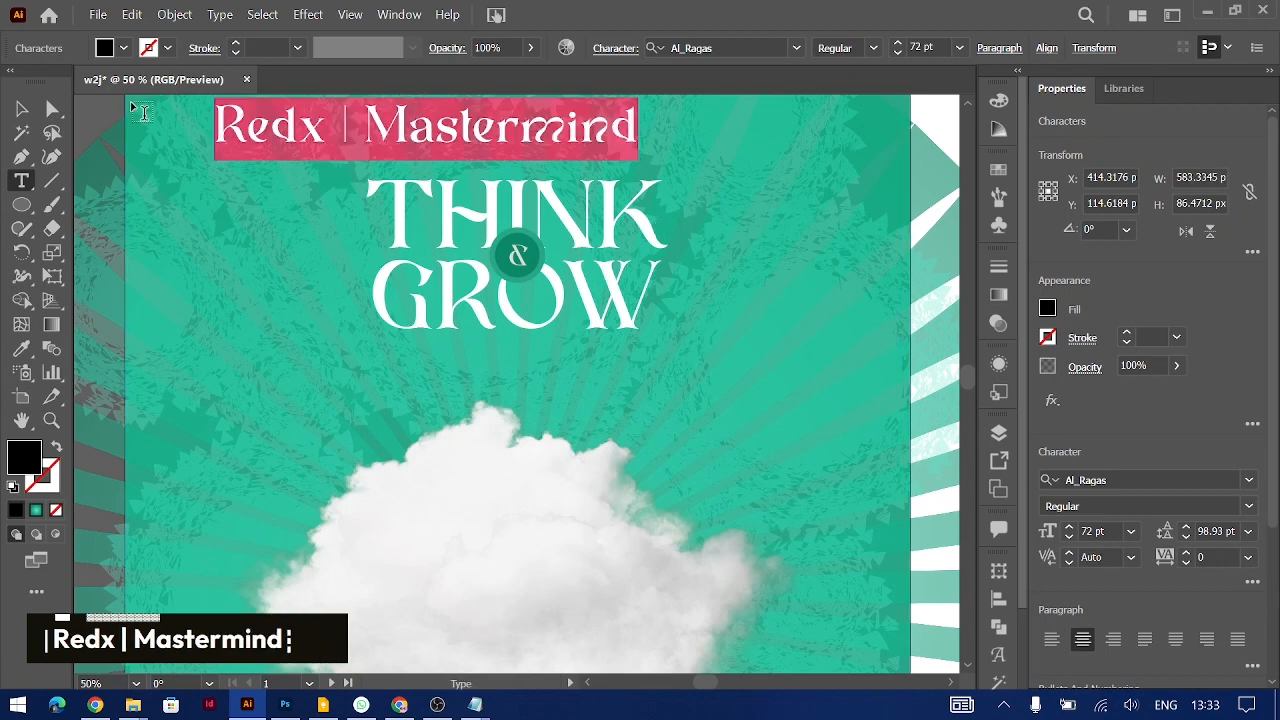
{"action": "left_click", "coordinate": [1138, 479]}
{"action": "type", "text": "monu"}
{"action": "left_click", "coordinate": [1085, 580]}
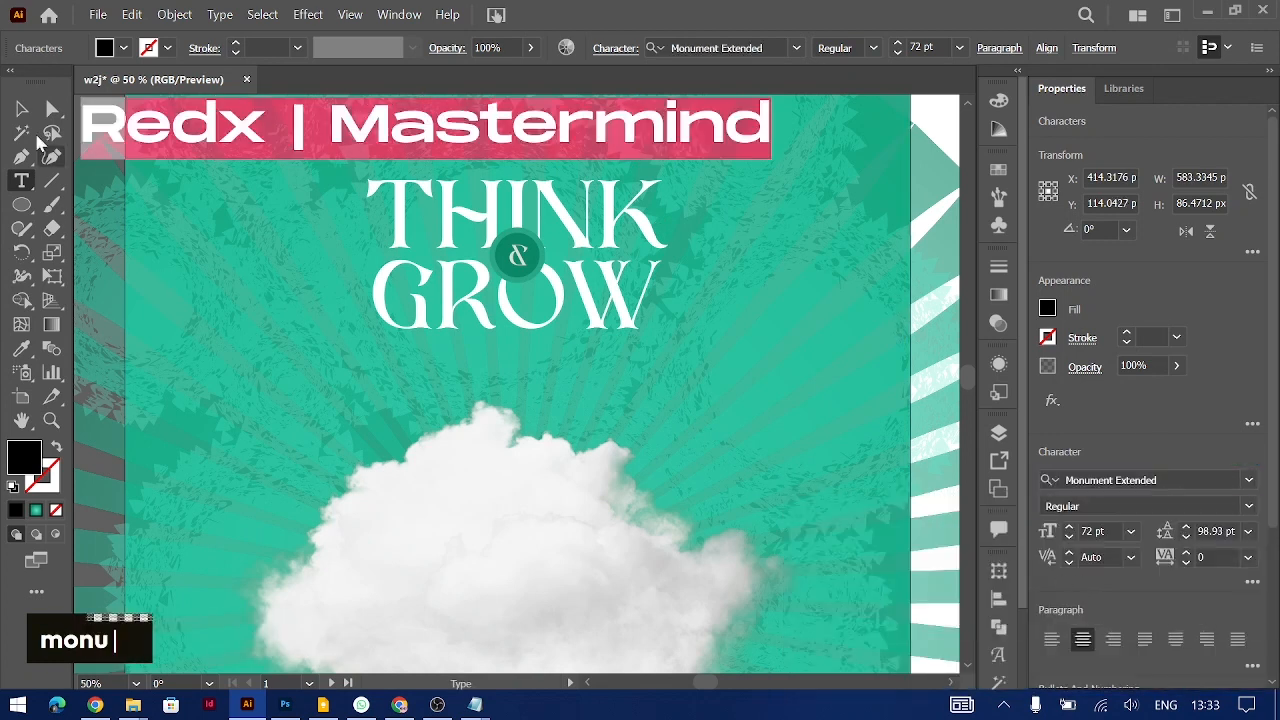
Scale the "Redx | Mastermind" line down to about 13.13 pt and centre it above the title at X 540, Y about 155 px
{"action": "key", "text": "Escape"}
{"action": "left_click_drag", "start_coordinate": [779, 135], "coordinate": [533, 162]}
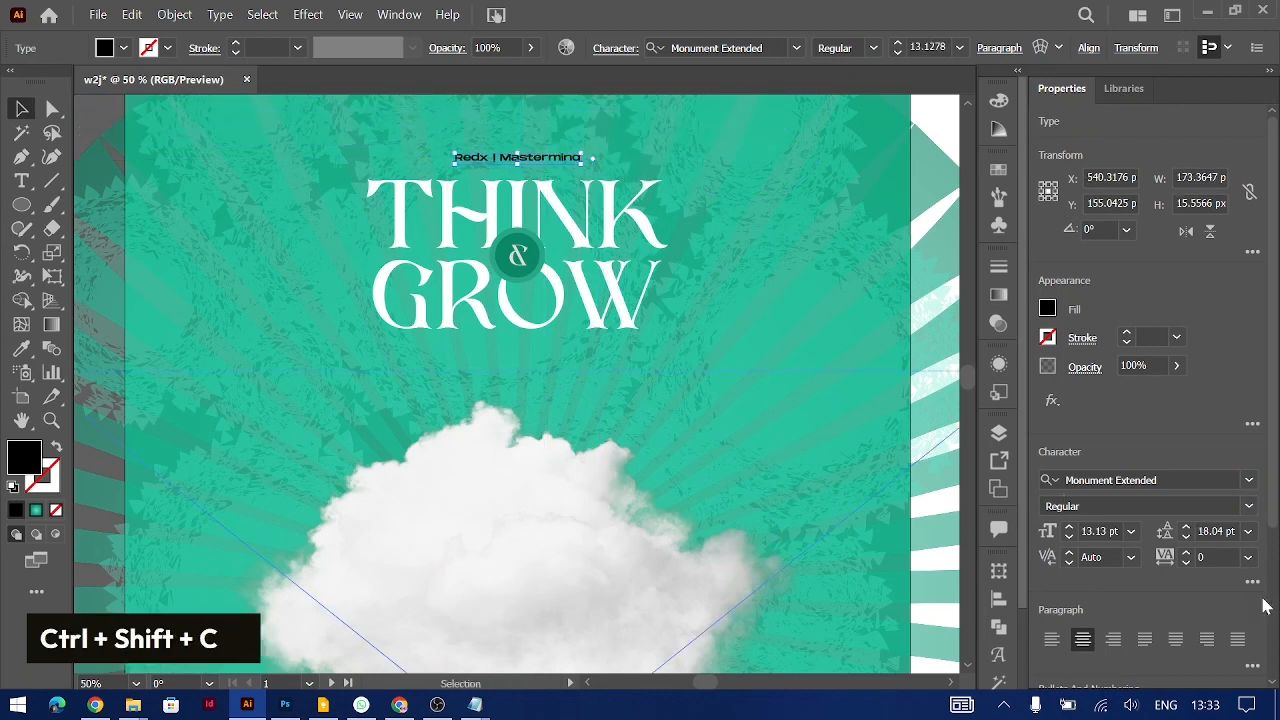
{"action": "scroll", "coordinate": [1262, 600], "scroll_direction": "down", "scroll_amount": 3}
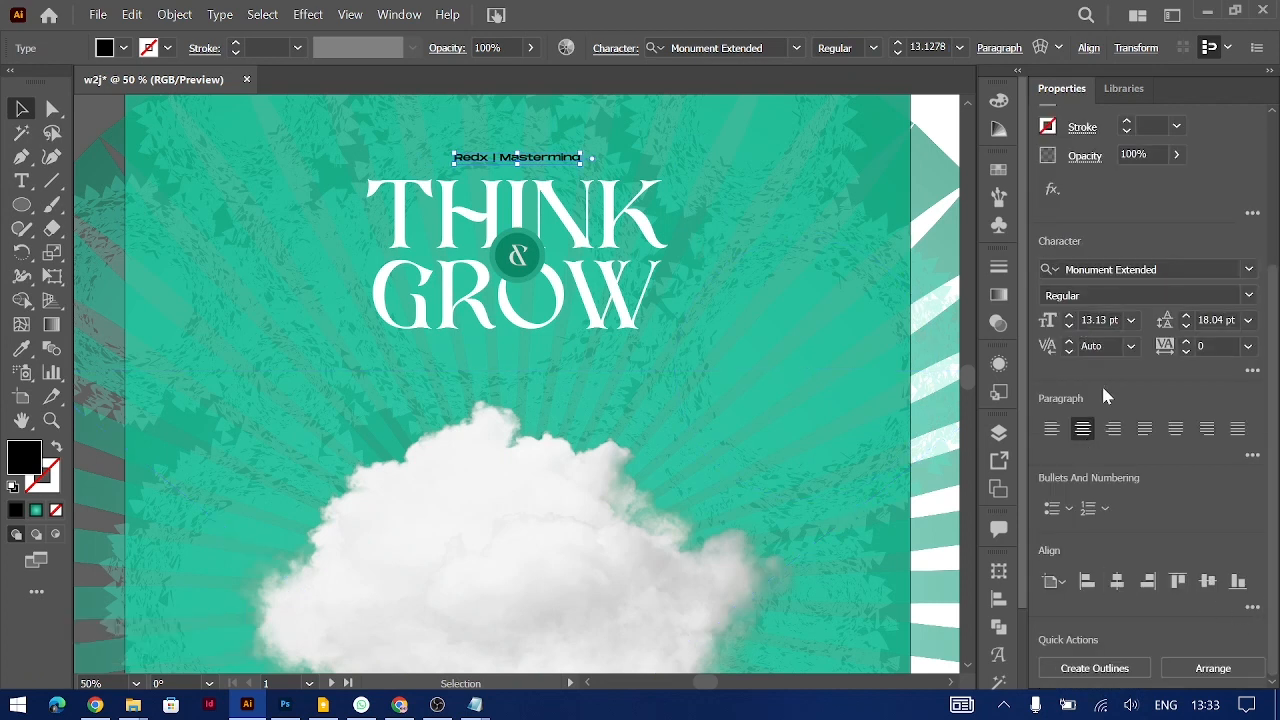
{"action": "scroll", "coordinate": [1200, 347], "scroll_direction": "up", "scroll_amount": 3}
Try a white and a light grey fill on the "Redx | Mastermind" line, then return it to white
{"action": "left_click", "coordinate": [1047, 310]}
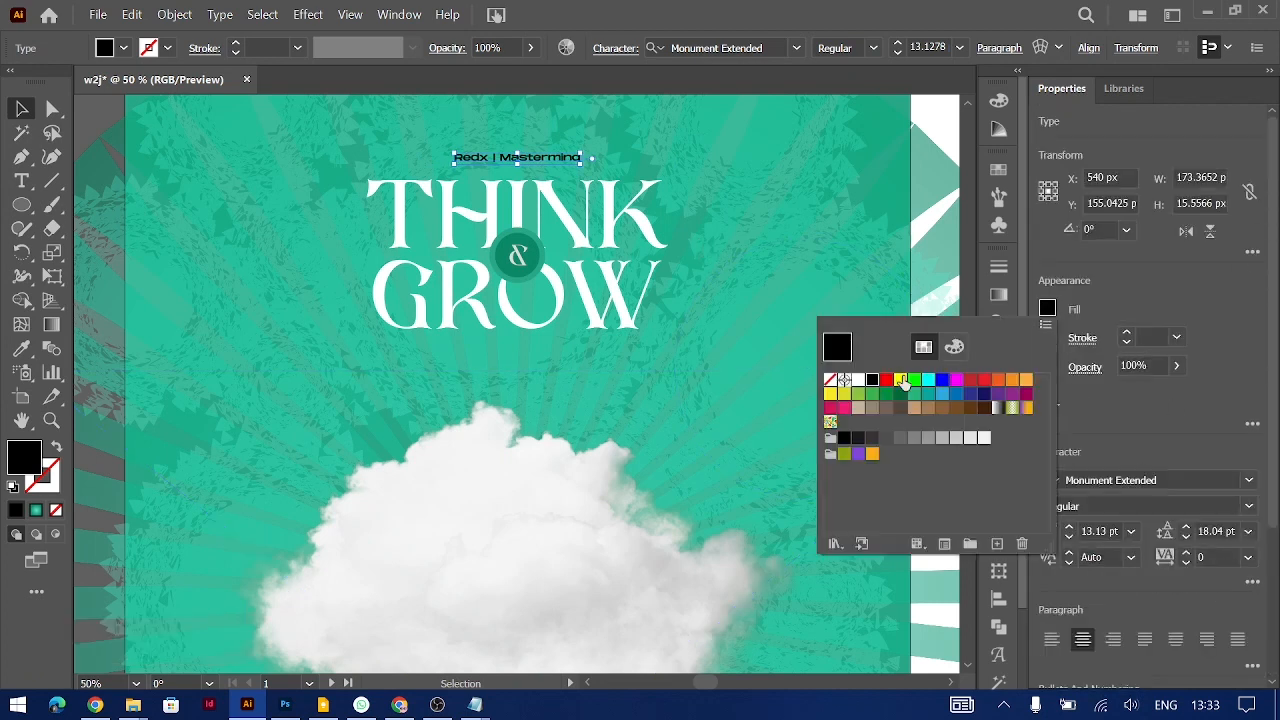
{"action": "left_click", "coordinate": [858, 382]}
{"action": "scroll", "coordinate": [408, 354], "scroll_direction": "left", "scroll_amount": 8}
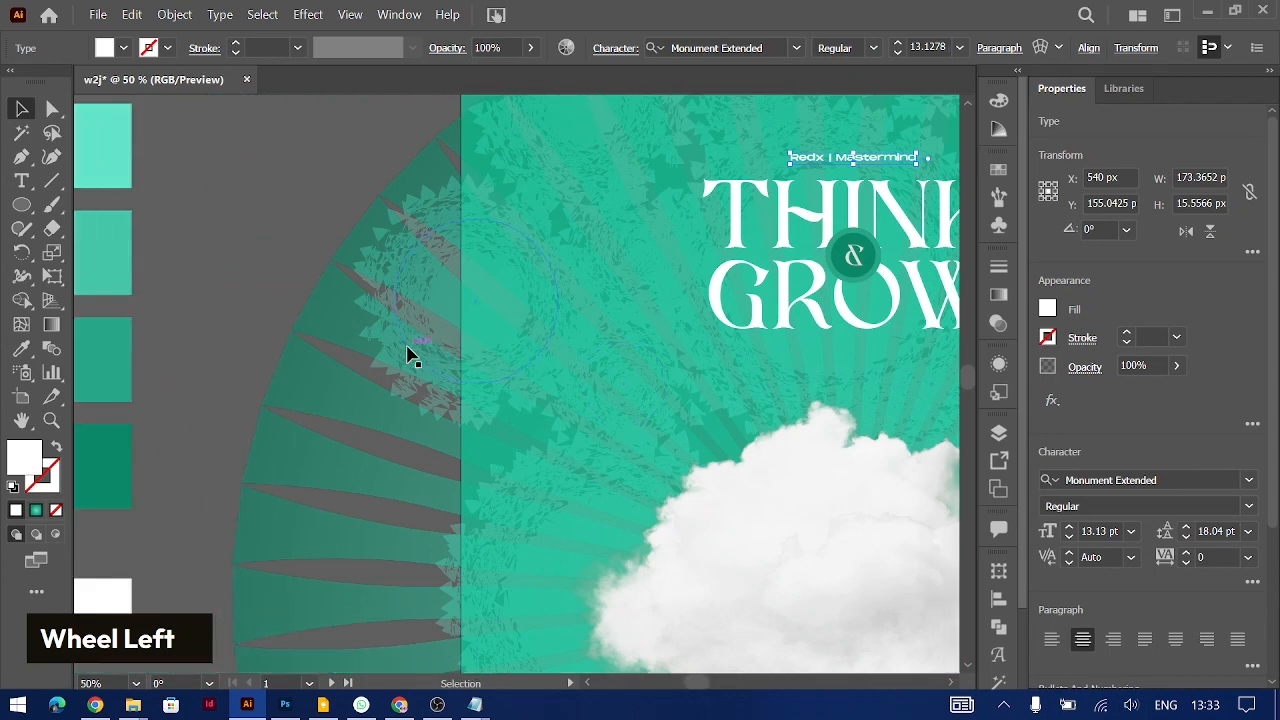
{"action": "key", "text": "i"}
{"action": "scroll", "coordinate": [200, 543], "scroll_direction": "down", "scroll_amount": 5}
{"action": "left_click", "coordinate": [409, 480]}
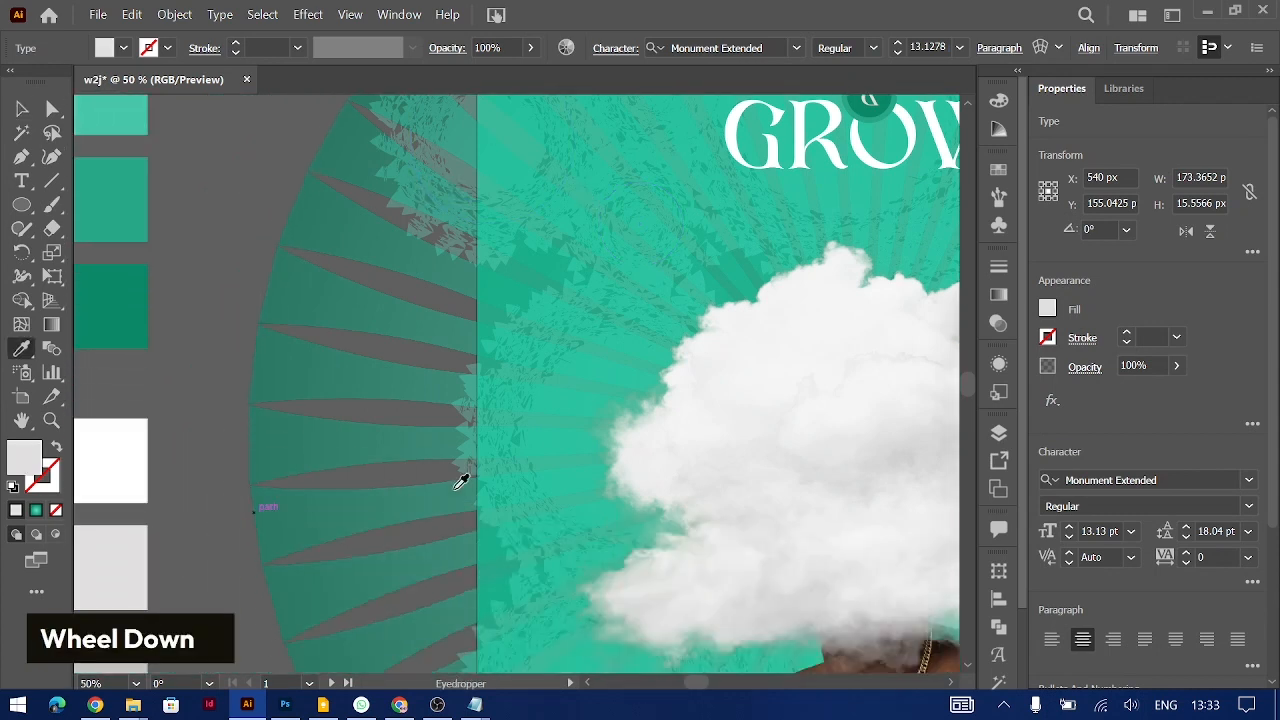
{"action": "scroll", "coordinate": [460, 483], "scroll_direction": "up", "scroll_amount": 4}
{"action": "scroll", "coordinate": [455, 480], "scroll_direction": "up", "scroll_amount": 2}
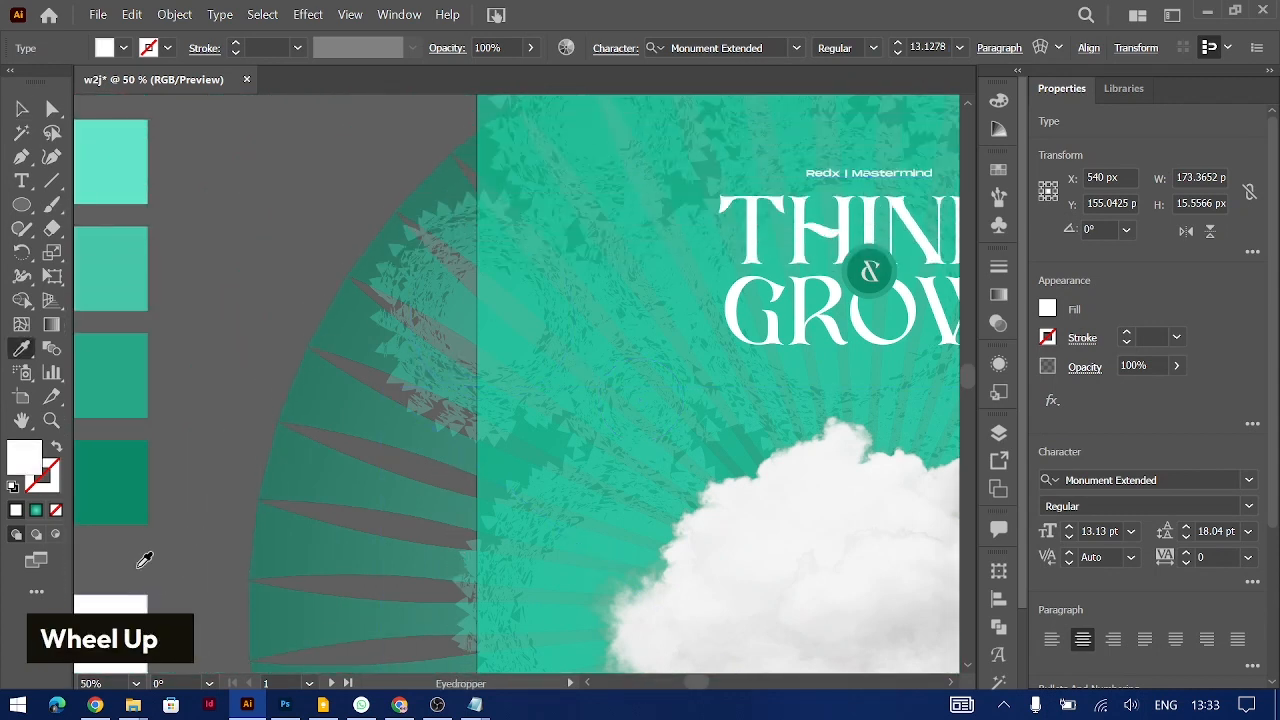
{"action": "key", "text": "v"}
{"action": "scroll", "coordinate": [371, 266], "scroll_direction": "right", "scroll_amount": 5}
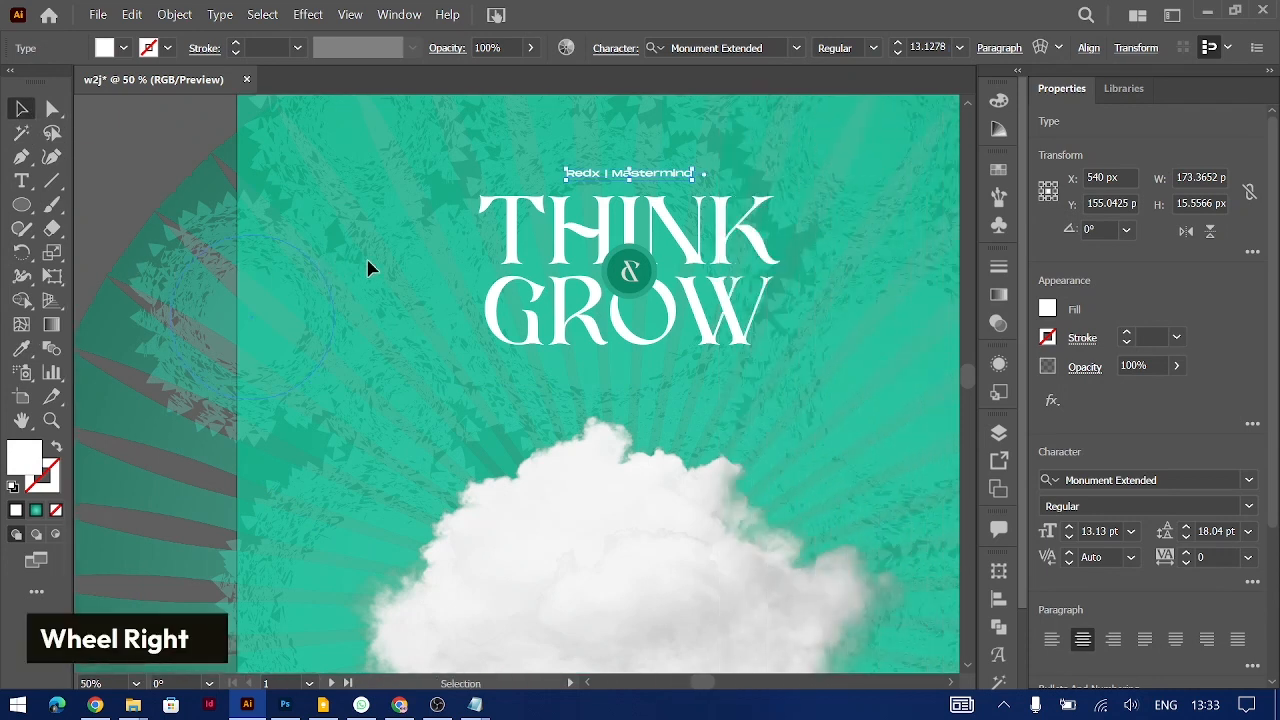
Fill the "Redx | Mastermind" line with the lightest mint palette swatch and deselect it
{"action": "scroll", "coordinate": [368, 268], "scroll_direction": "left", "scroll_amount": 2}
{"action": "scroll", "coordinate": [368, 268], "scroll_direction": "left", "scroll_amount": 4}
{"action": "key", "text": "i"}
{"action": "left_click", "coordinate": [248, 168]}
{"action": "scroll", "coordinate": [429, 217], "scroll_direction": "right", "scroll_amount": 5}
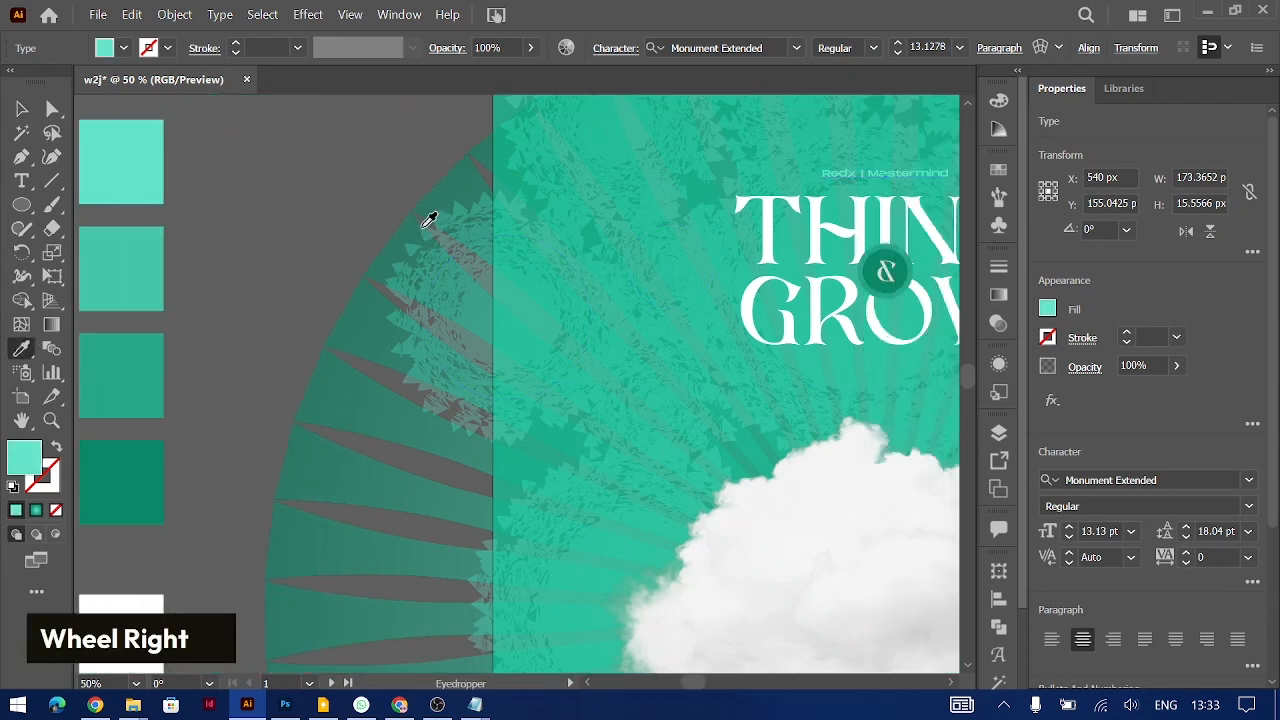
{"action": "key", "text": "v"}
{"action": "double_click", "coordinate": [180, 150]}
Duplicate the "Redx | Mastermind" line straight down to just below the title, at Y about 433 px
{"action": "scroll", "coordinate": [583, 390], "scroll_direction": "down", "scroll_amount": 5}
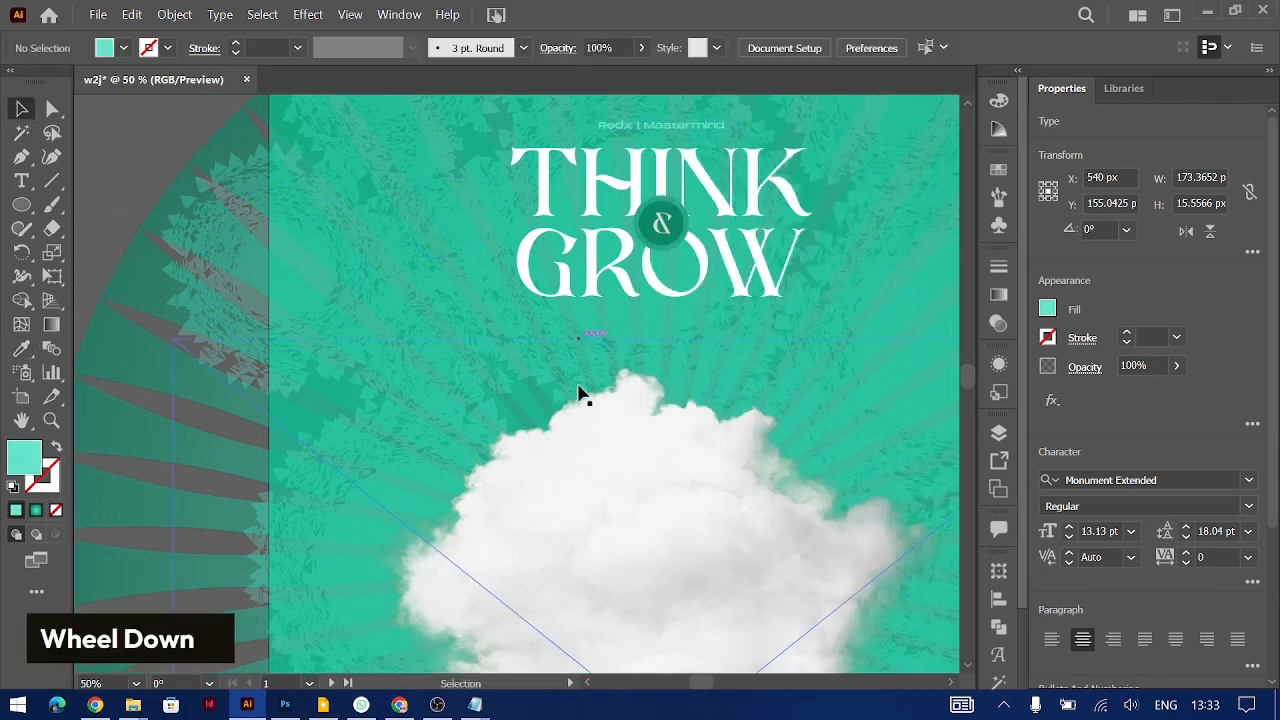
{"action": "scroll", "coordinate": [607, 340], "scroll_direction": "up", "scroll_amount": 4}
{"action": "left_click_drag", "start_coordinate": [673, 157], "coordinate": [700, 359]}
Set the font of the duplicated text line below the title to Outfit
{"action": "double_click", "coordinate": [660, 359]}
{"action": "key", "text": "ctrl+a"}
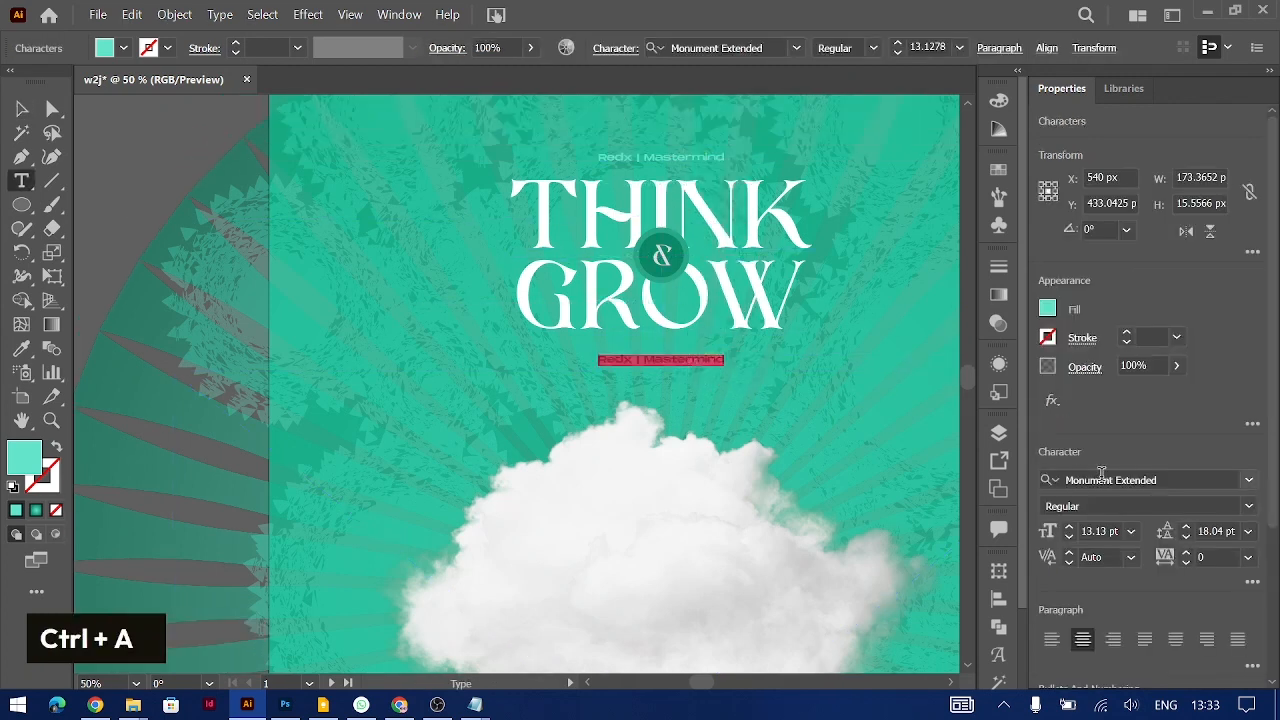
{"action": "left_click", "coordinate": [1163, 480]}
{"action": "type", "text": "outfi"}
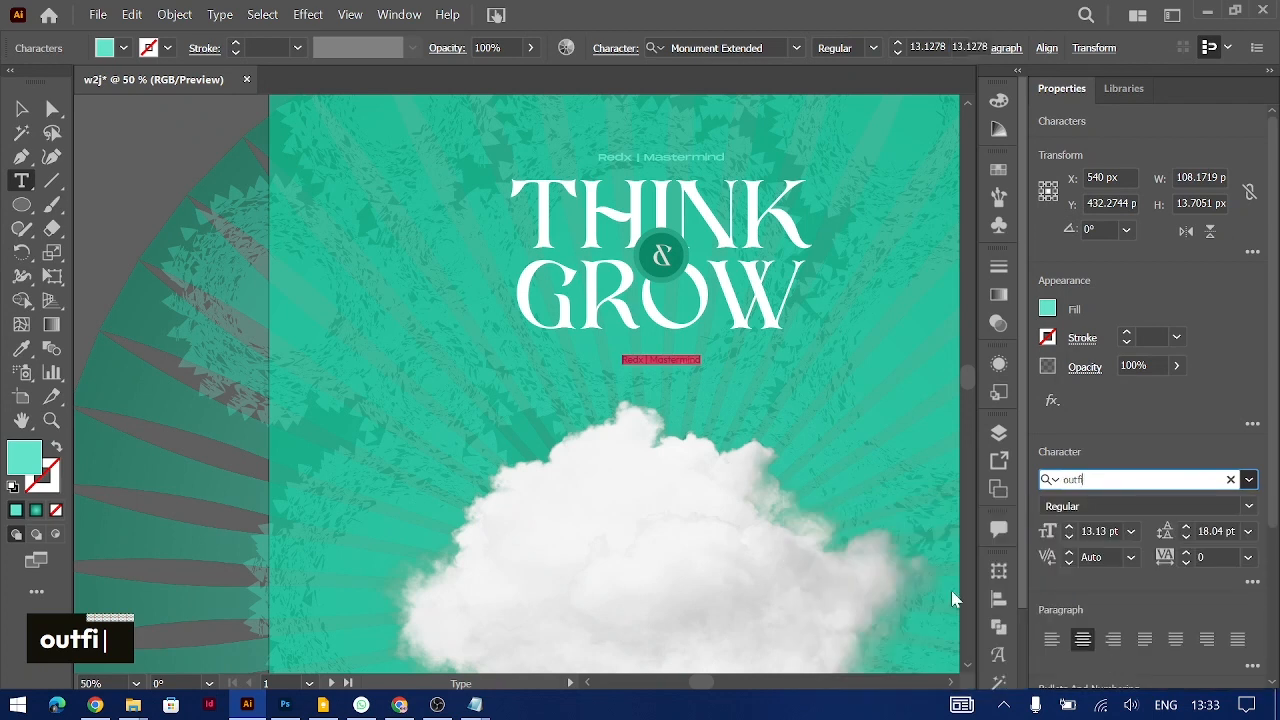
{"action": "key", "text": "Return"}
Replace the duplicated line with the copied paragraph starting "Mastermind groups are designed to bring together like-minded individuals" and set it to SemiBold
{"action": "key", "text": "ctrl+v"}
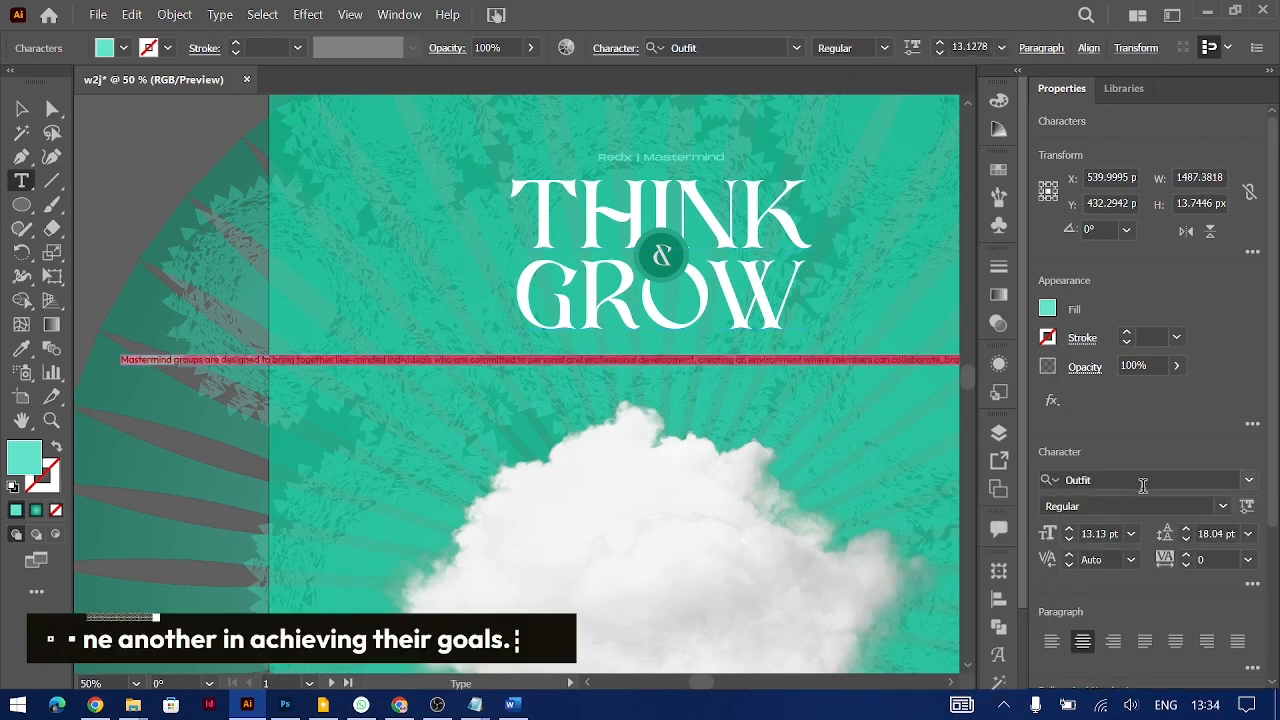
{"action": "left_click", "coordinate": [1222, 508]}
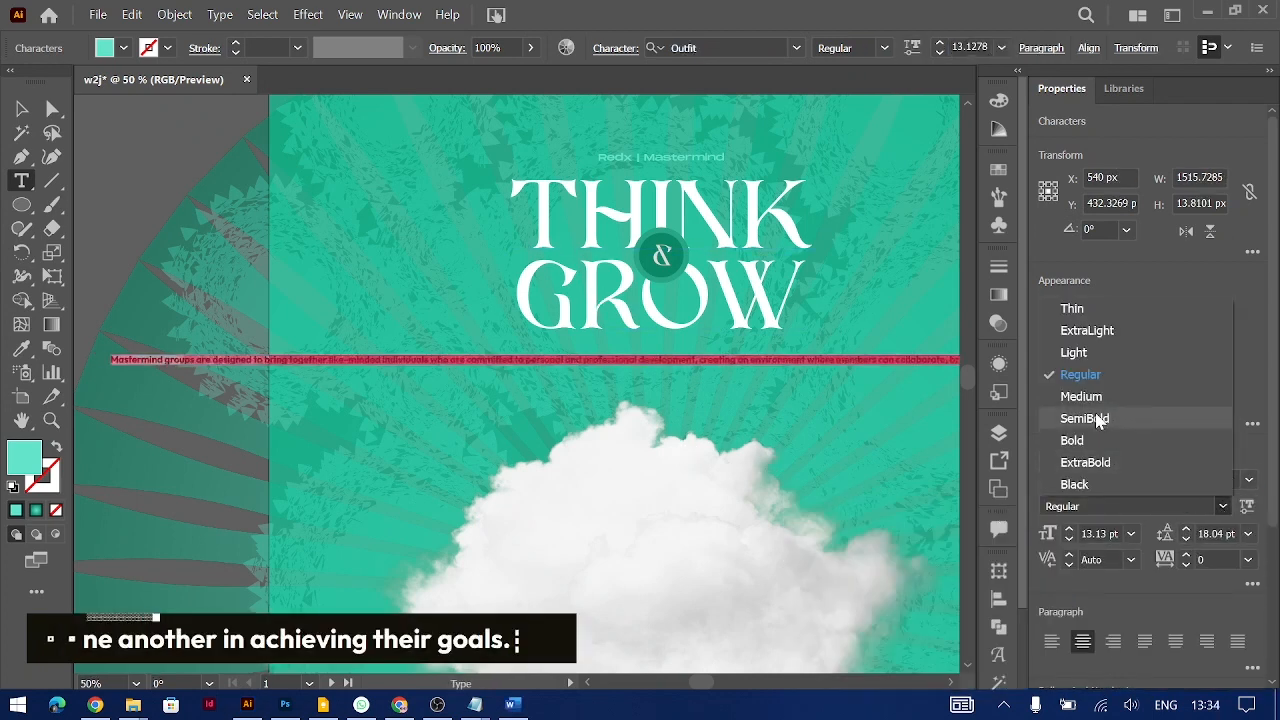
{"action": "key", "text": "Escape"}
{"action": "scroll", "coordinate": [486, 414], "scroll_direction": "down", "scroll_amount": 5}
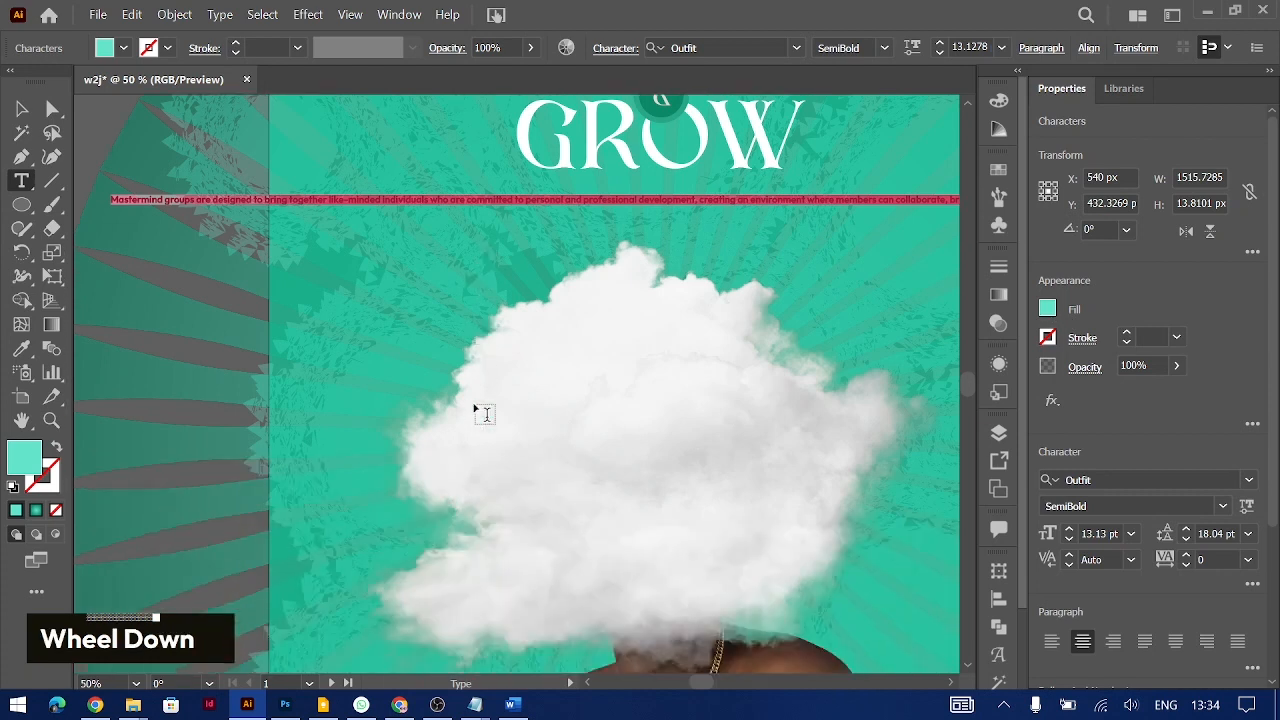
Fill the paragraph below the title with the white palette swatch and set its font weight to Medium
{"action": "scroll", "coordinate": [474, 406], "scroll_direction": "left", "scroll_amount": 5}
{"action": "key", "text": "i"}
{"action": "left_click", "coordinate": [165, 403]}
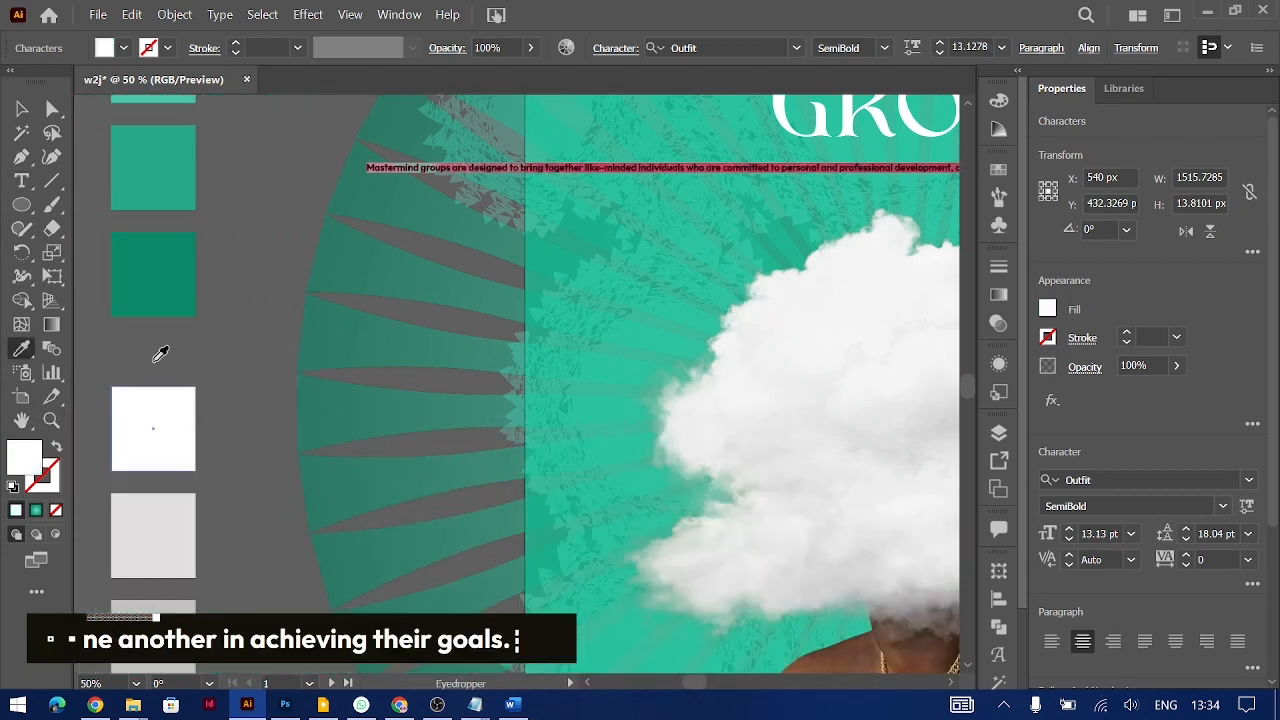
{"action": "left_click", "coordinate": [24, 107]}
{"action": "left_click", "coordinate": [1221, 510]}
{"action": "left_click", "coordinate": [1080, 394]}
Break the paragraph into four lines after "like-minded", "development," and "collaborate,"
{"action": "scroll", "coordinate": [546, 220], "scroll_direction": "right", "scroll_amount": 3}
{"action": "key", "text": "ctrl+equal"}
{"action": "key", "text": "ctrl+equal"}
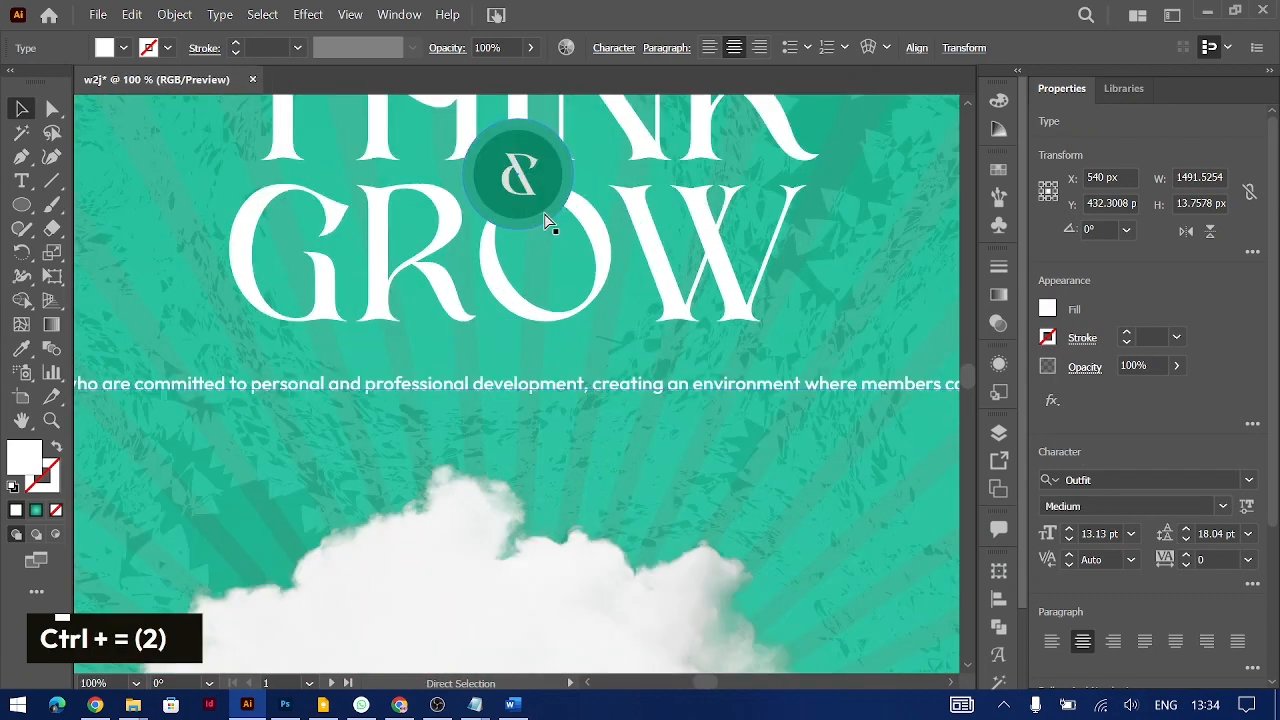
{"action": "double_click", "coordinate": [594, 397]}
{"action": "key", "text": "Return"}
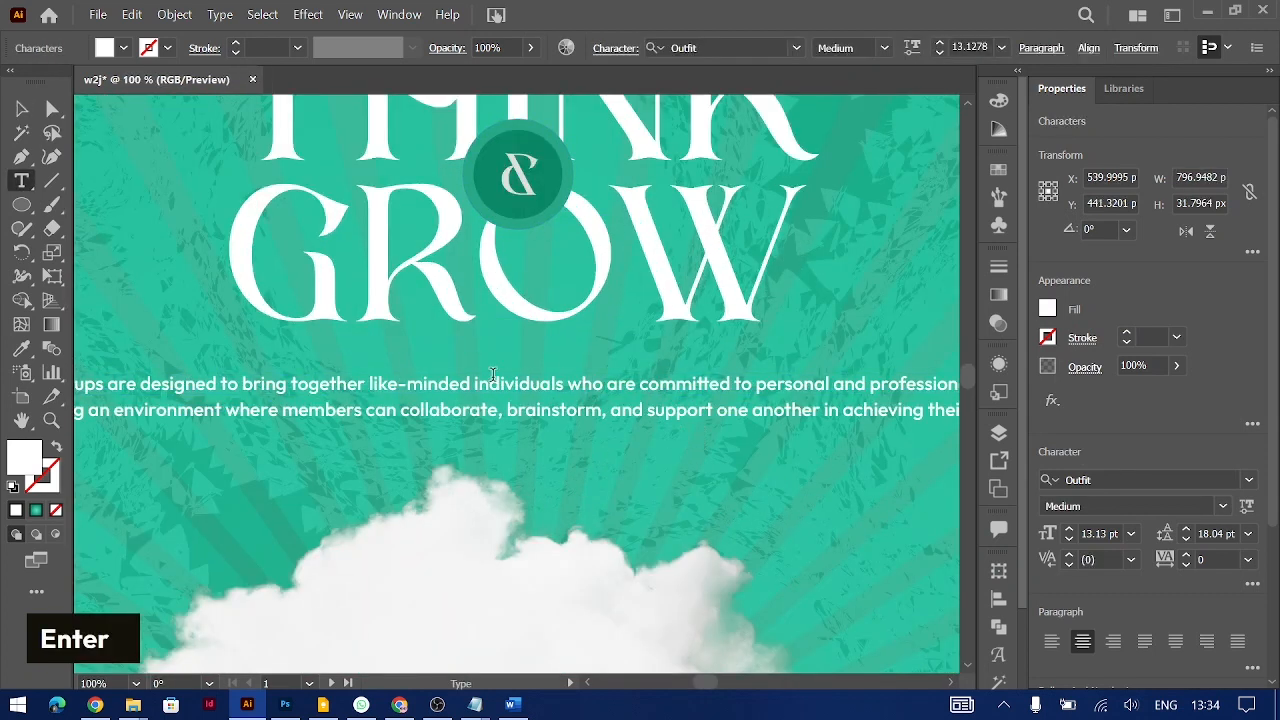
{"action": "left_click", "coordinate": [474, 384]}
{"action": "key", "text": "Return"}
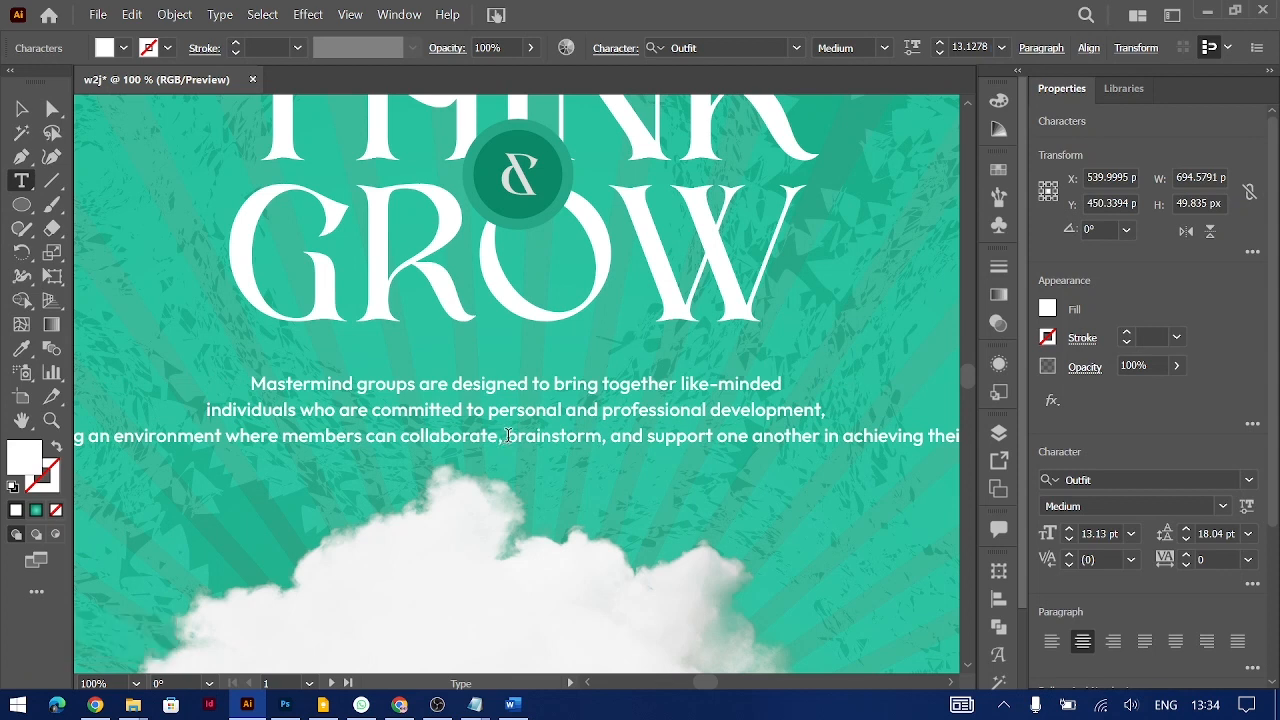
{"action": "left_click", "coordinate": [508, 436]}
{"action": "key", "text": "Return"}
Nudge the four-line paragraph up to Y about 451 px, closer to the title
{"action": "left_click", "coordinate": [24, 116]}
{"action": "key", "text": "shift+Up"}
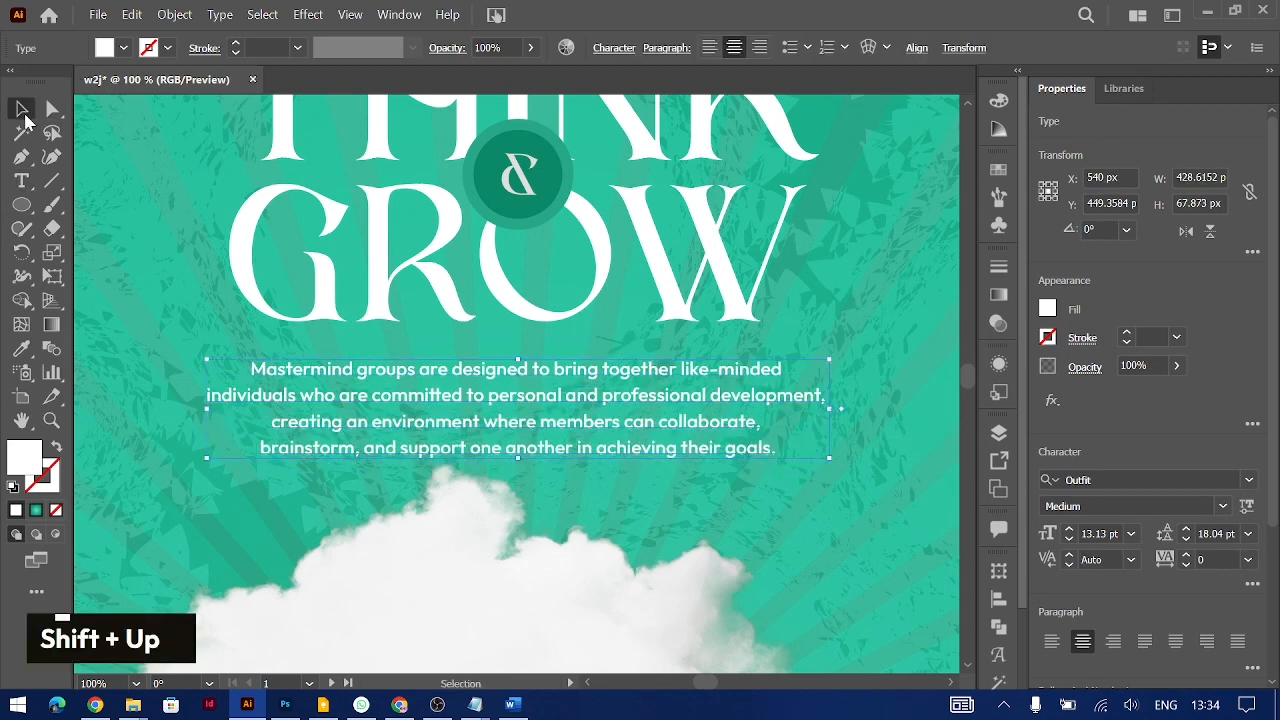
{"action": "key", "text": "shift+Up"}
{"action": "key", "text": "shift+Down"}
{"action": "key", "text": "Down"}
{"action": "key", "text": "Down"}
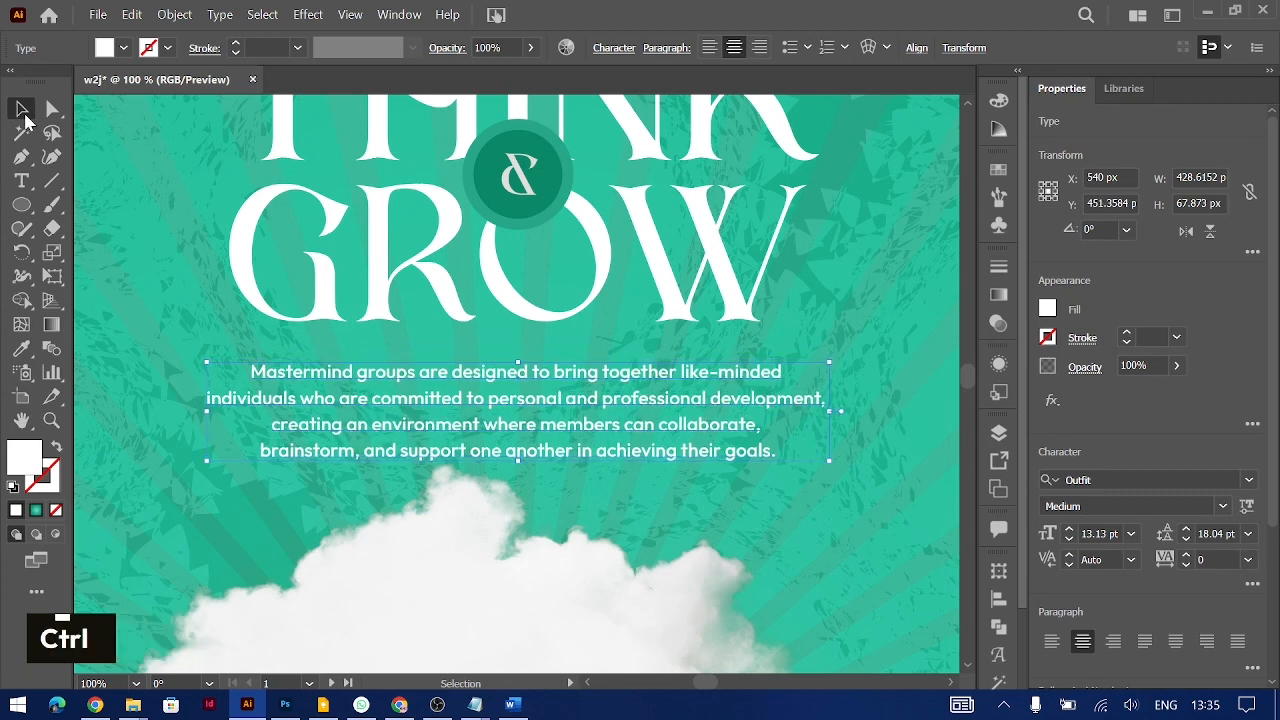
Move the title, ampersand badge and "Redx | Mastermind" line up about 10 px, and raise the paragraph to Y about 441 px
{"action": "key", "text": "ctrl+minus"}
{"action": "key", "text": "ctrl+minus"}
{"action": "scroll", "coordinate": [452, 316], "scroll_direction": "up", "scroll_amount": 1}
{"action": "scroll", "coordinate": [452, 316], "scroll_direction": "up", "scroll_amount": 1}
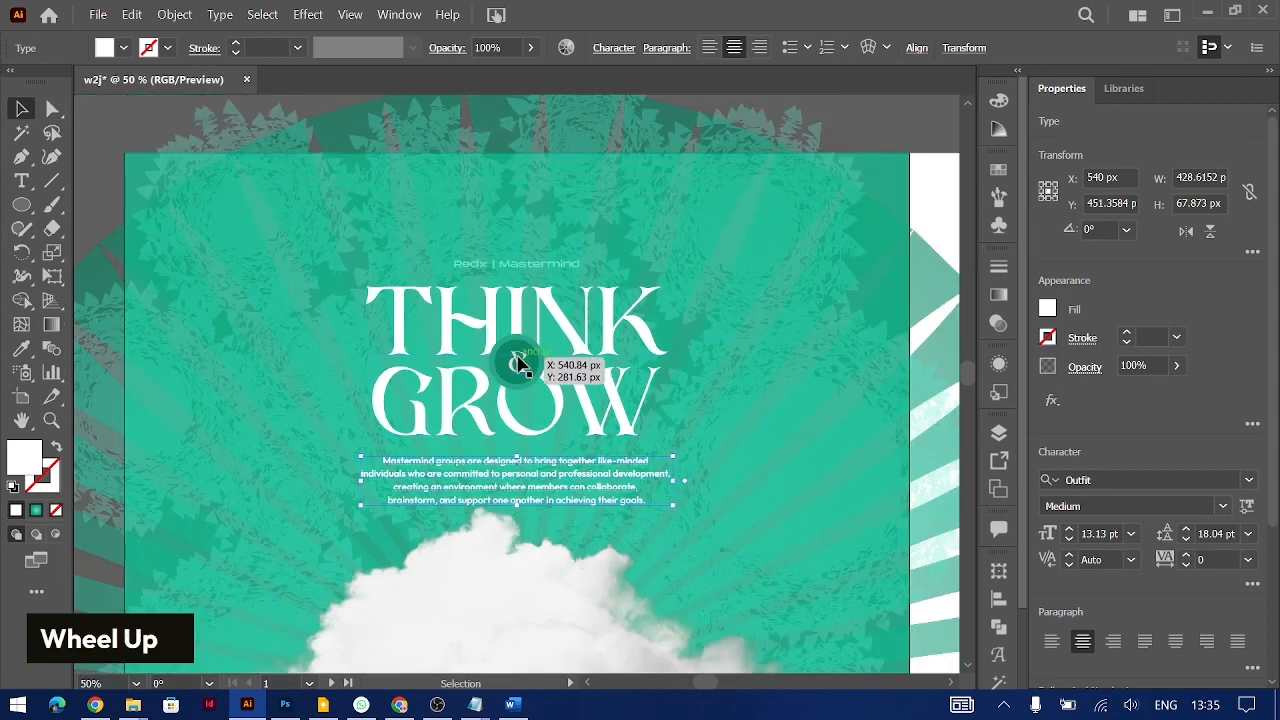
{"action": "left_click", "coordinate": [517, 360]}
{"action": "left_click", "coordinate": [563, 330], "text": "shift"}
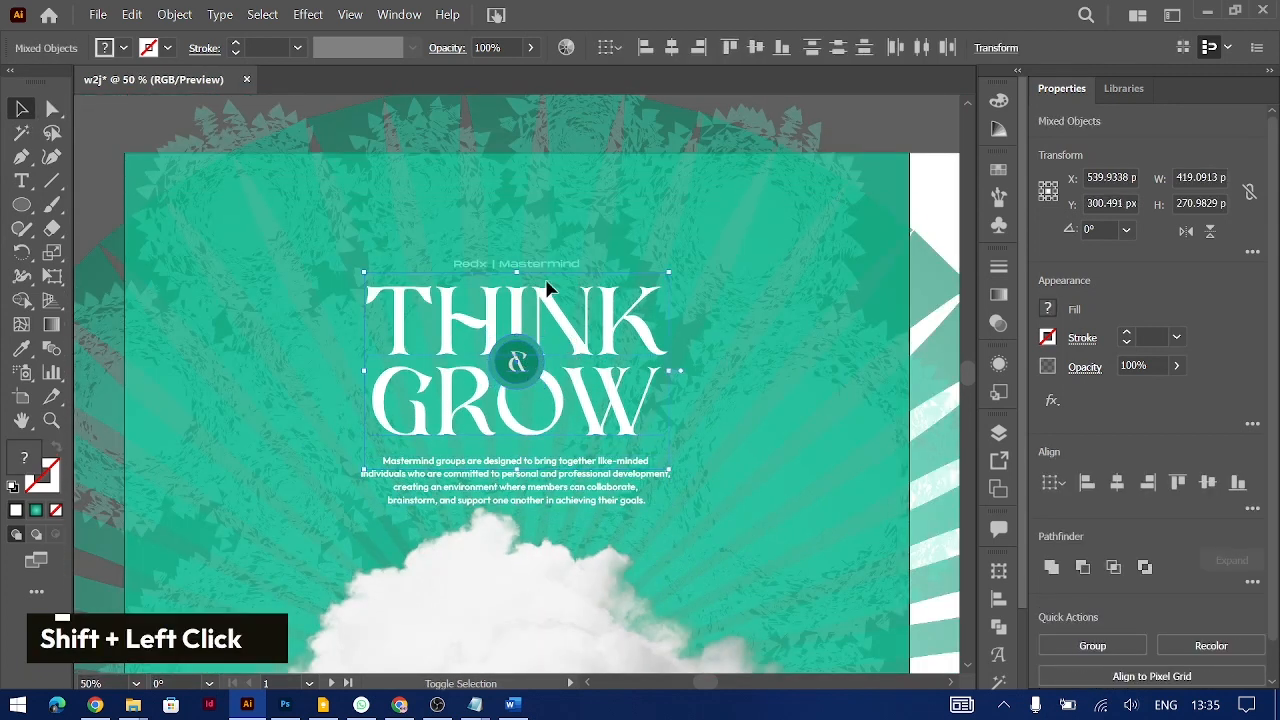
{"action": "key", "text": "shift+Up"}
{"action": "key", "text": "shift+Up"}
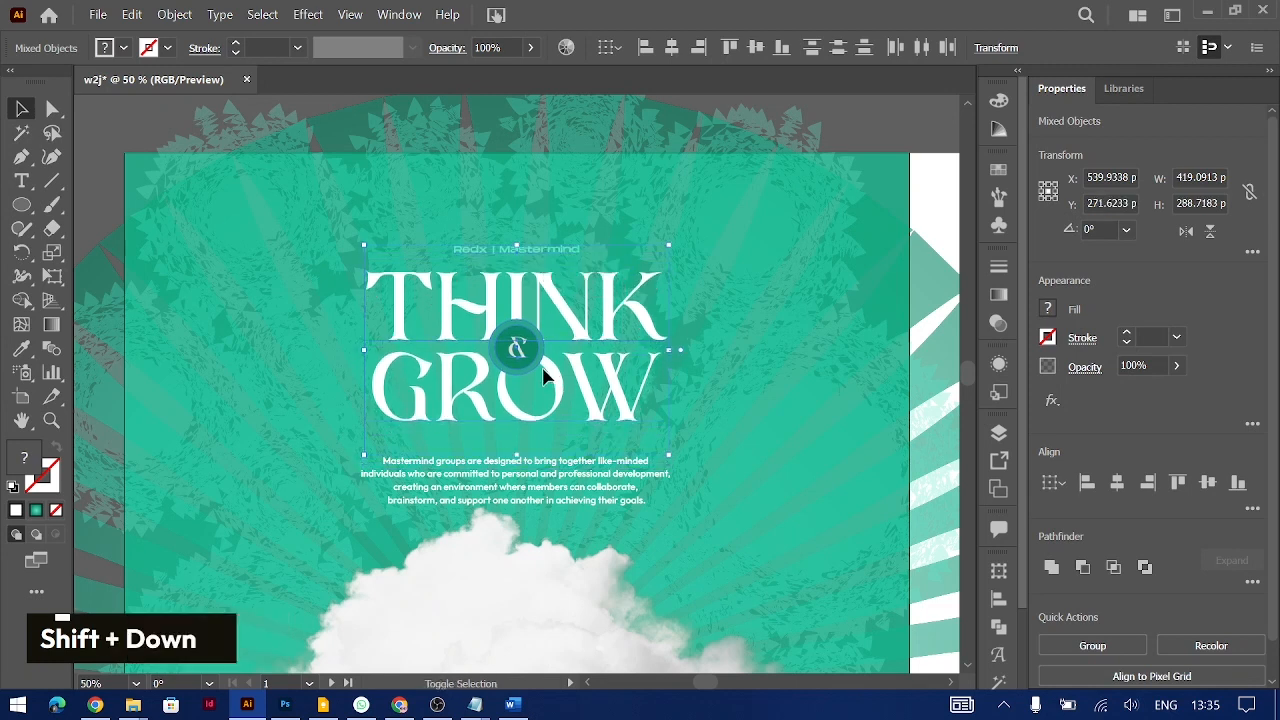
{"action": "key", "text": "shift+Down"}
{"action": "left_click", "coordinate": [506, 480]}
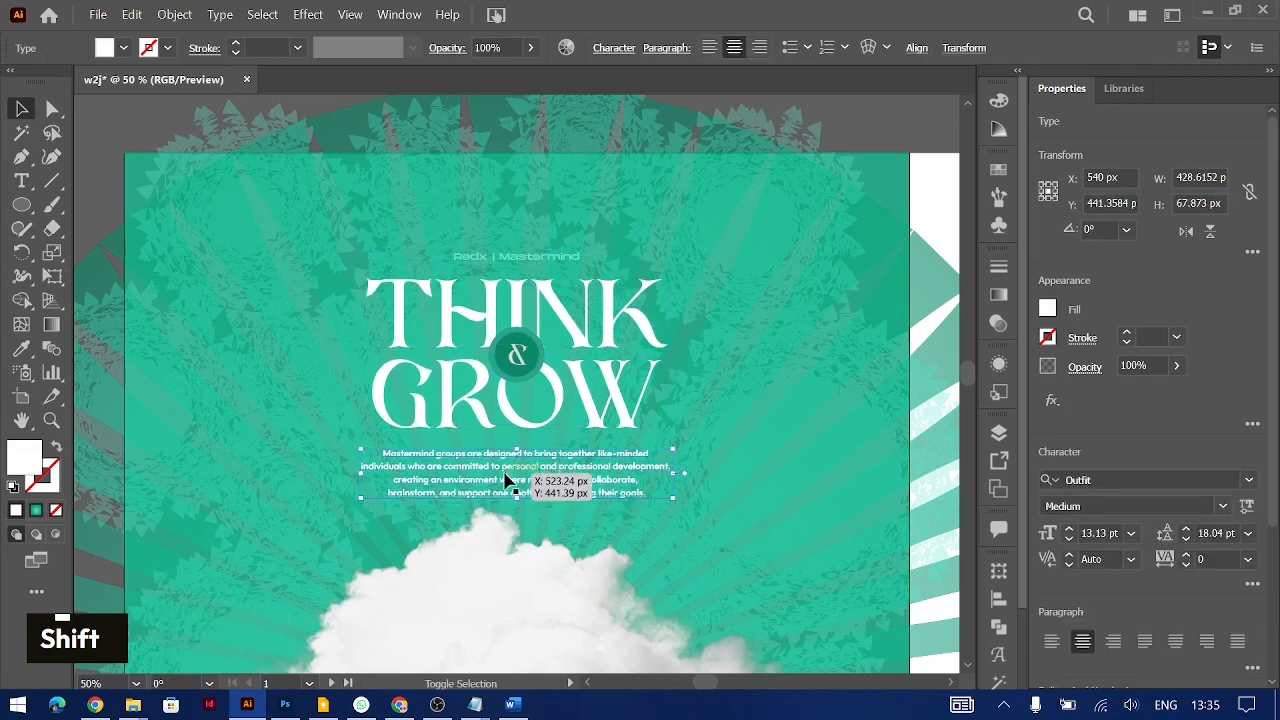
Shift the cloud-headed man image down about 10 px to give the paragraph more room, and deselect it
{"action": "scroll", "coordinate": [505, 481], "scroll_direction": "down", "scroll_amount": 5}
{"action": "scroll", "coordinate": [504, 482], "scroll_direction": "down", "scroll_amount": 2}
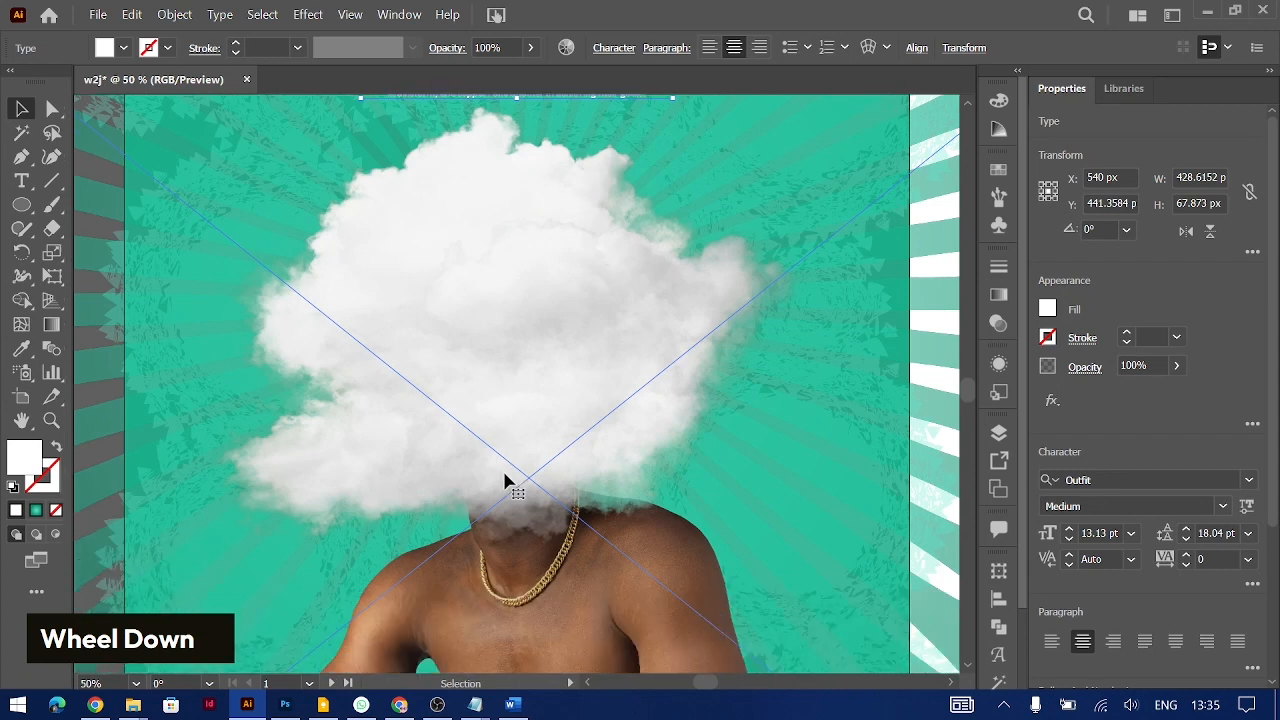
{"action": "scroll", "coordinate": [504, 482], "scroll_direction": "up", "scroll_amount": 3}
{"action": "key", "text": "ctrl+minus"}
{"action": "scroll", "coordinate": [507, 483], "scroll_direction": "down", "scroll_amount": 1}
{"action": "scroll", "coordinate": [507, 483], "scroll_direction": "down", "scroll_amount": 3}
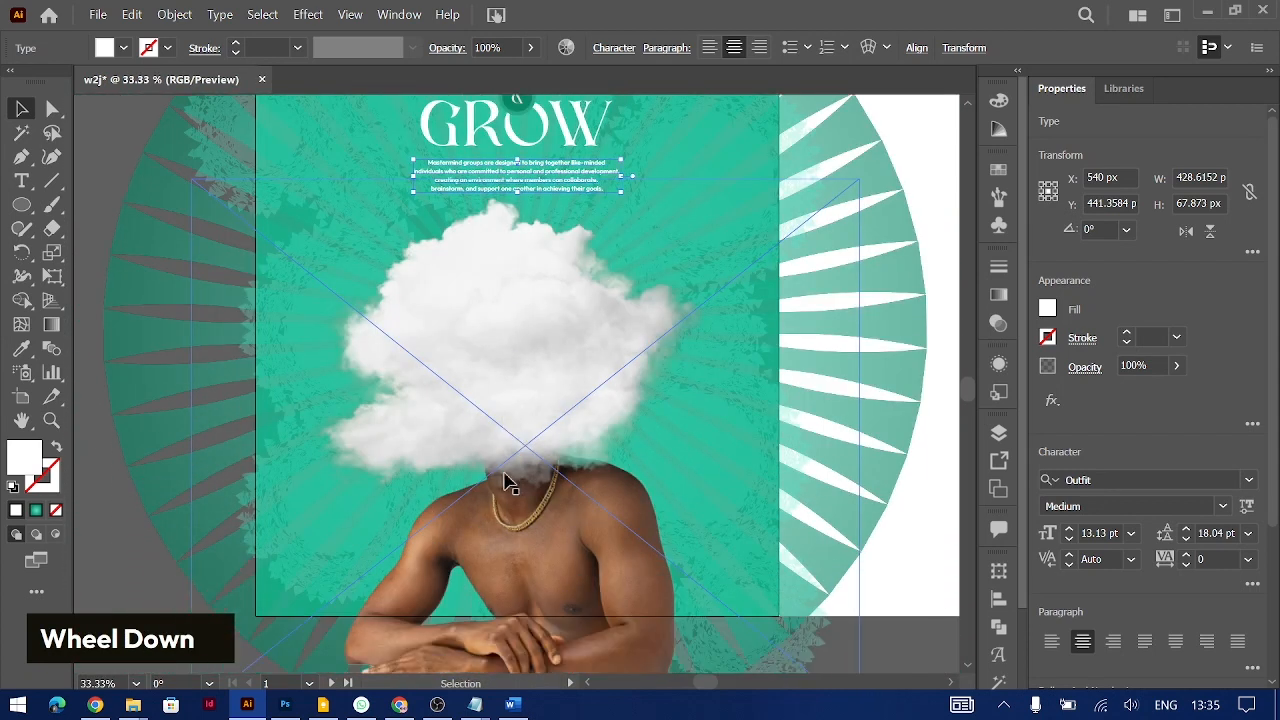
{"action": "scroll", "coordinate": [507, 483], "scroll_direction": "up", "scroll_amount": 3}
{"action": "key", "text": "ctrl+minus"}
{"action": "scroll", "coordinate": [507, 483], "scroll_direction": "down", "scroll_amount": 2}
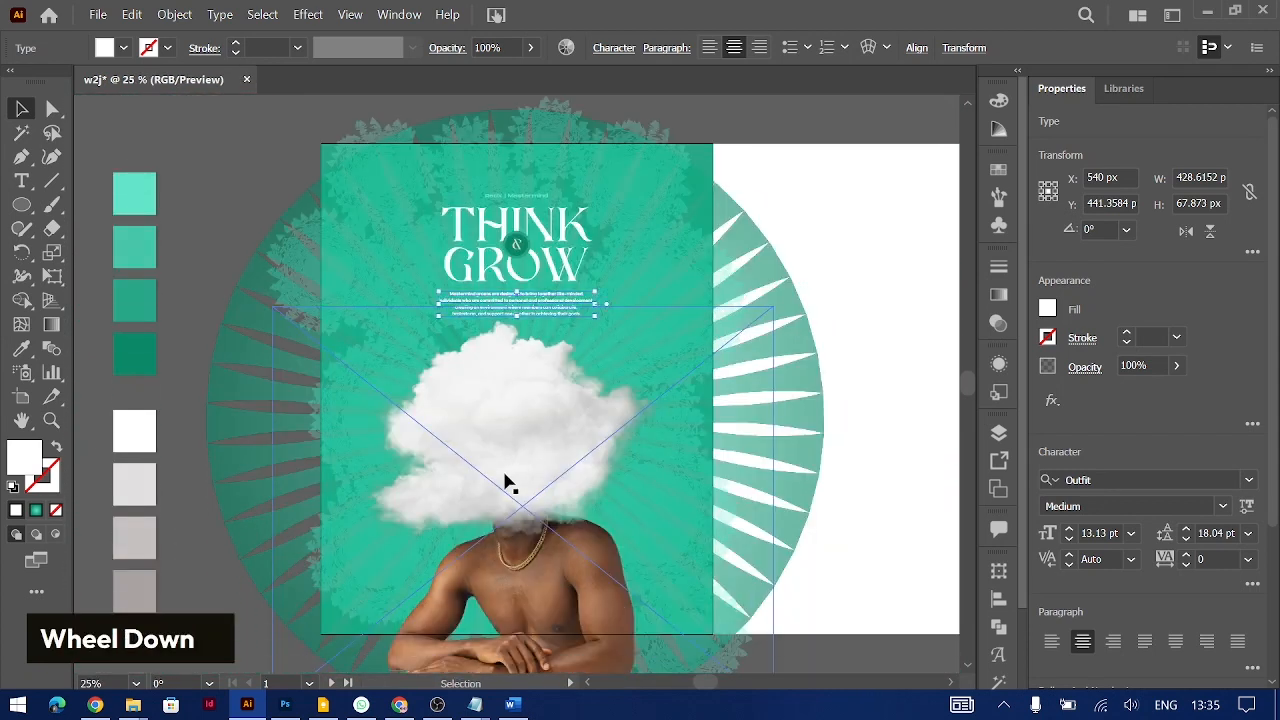
{"action": "left_click", "coordinate": [545, 453]}
{"action": "key", "text": "shift+Down"}
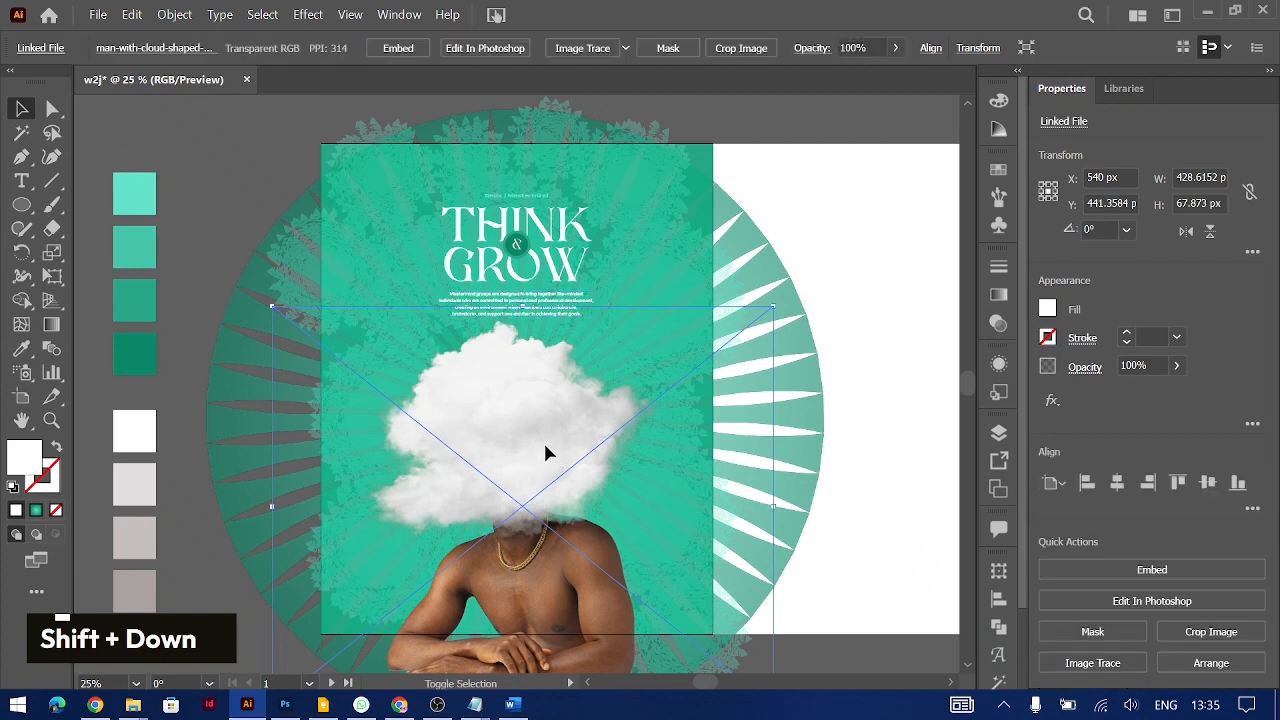
{"action": "left_click", "coordinate": [805, 387]}
Draw a 410 px circle centred near the poster's top-right corner, at about X 1041 px, Y 57 px
{"action": "scroll", "coordinate": [805, 387], "scroll_direction": "right", "scroll_amount": 1}
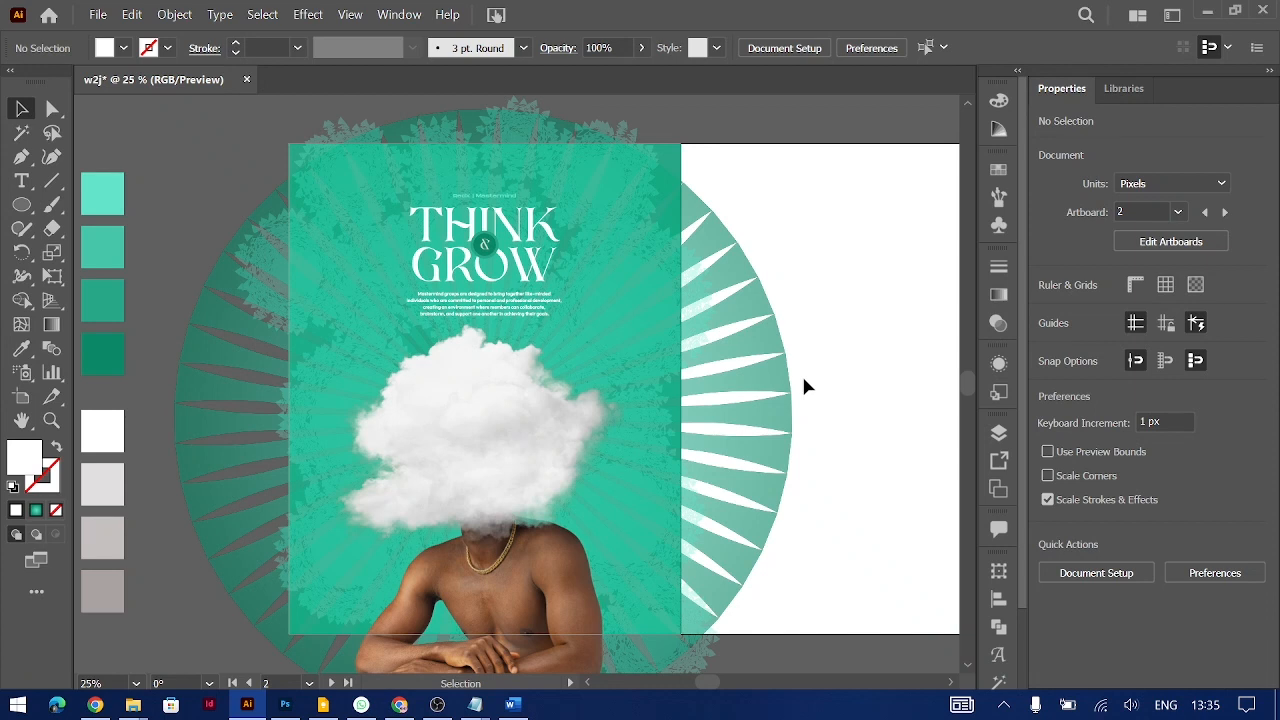
{"action": "scroll", "coordinate": [826, 357], "scroll_direction": "right", "scroll_amount": 4}
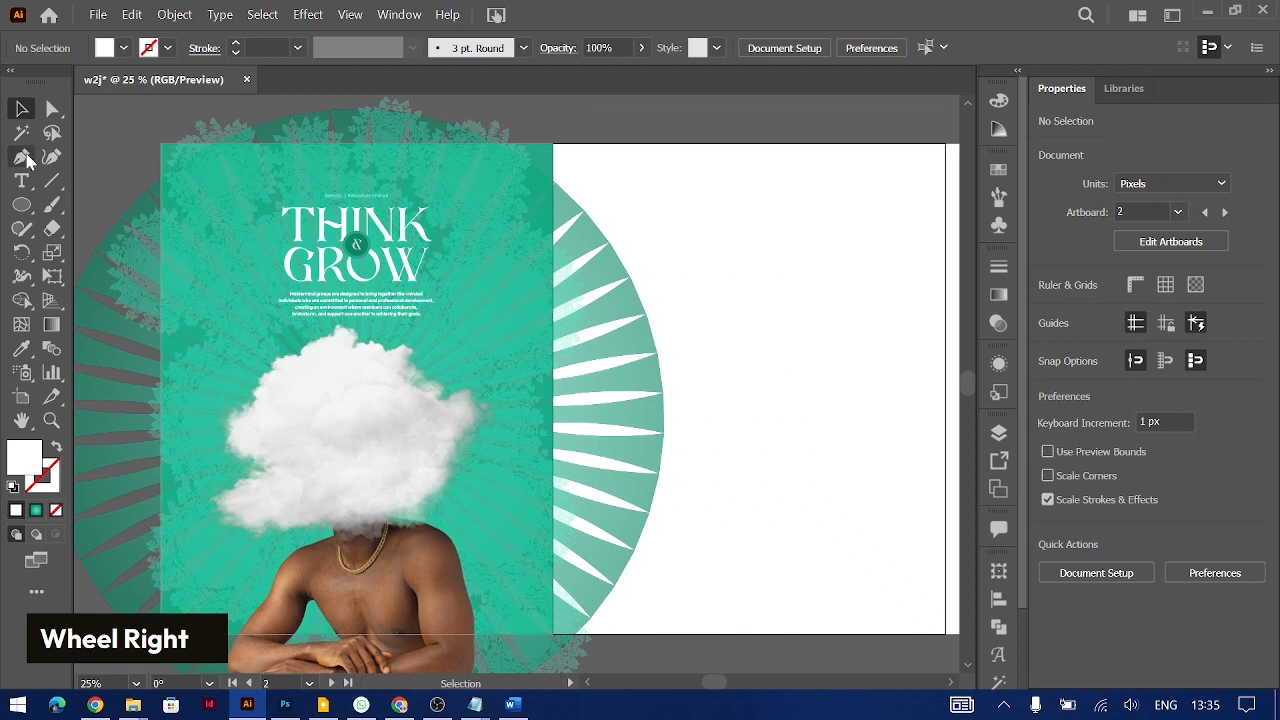
{"action": "left_click", "coordinate": [21, 205]}
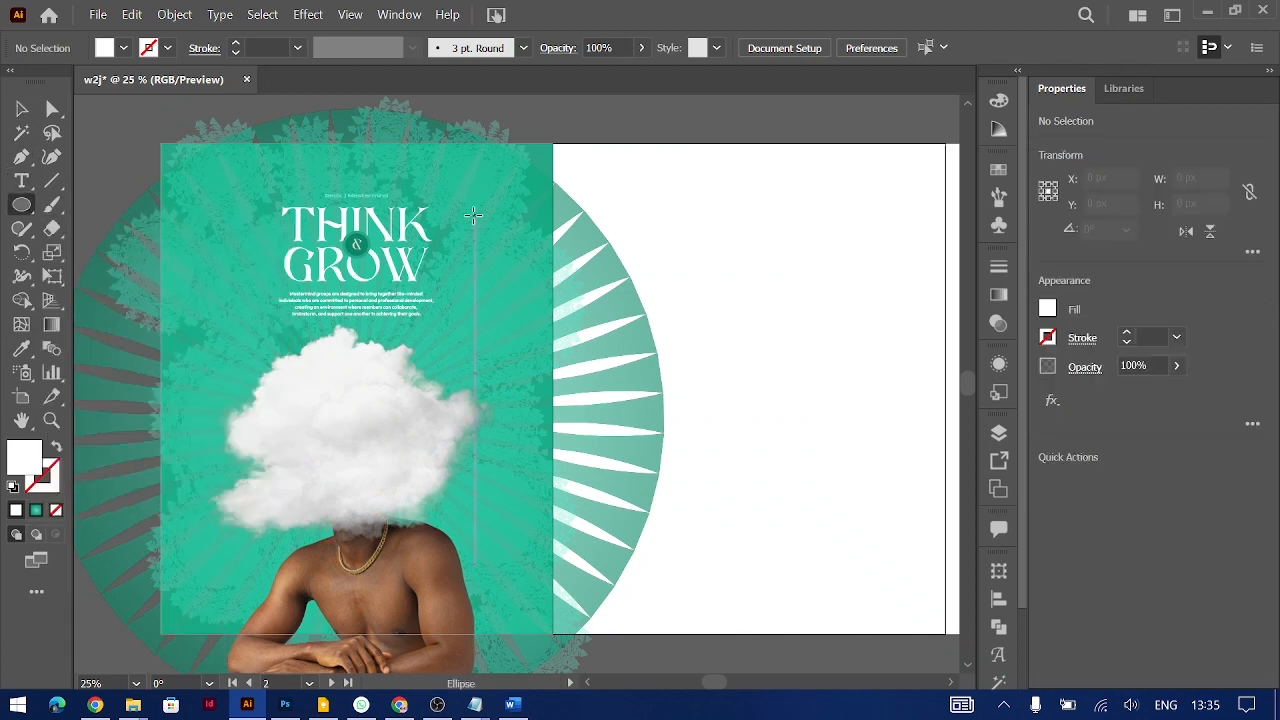
{"action": "left_click_drag", "start_coordinate": [538, 163], "coordinate": [612, 190]}
{"action": "left_click", "coordinate": [22, 110]}
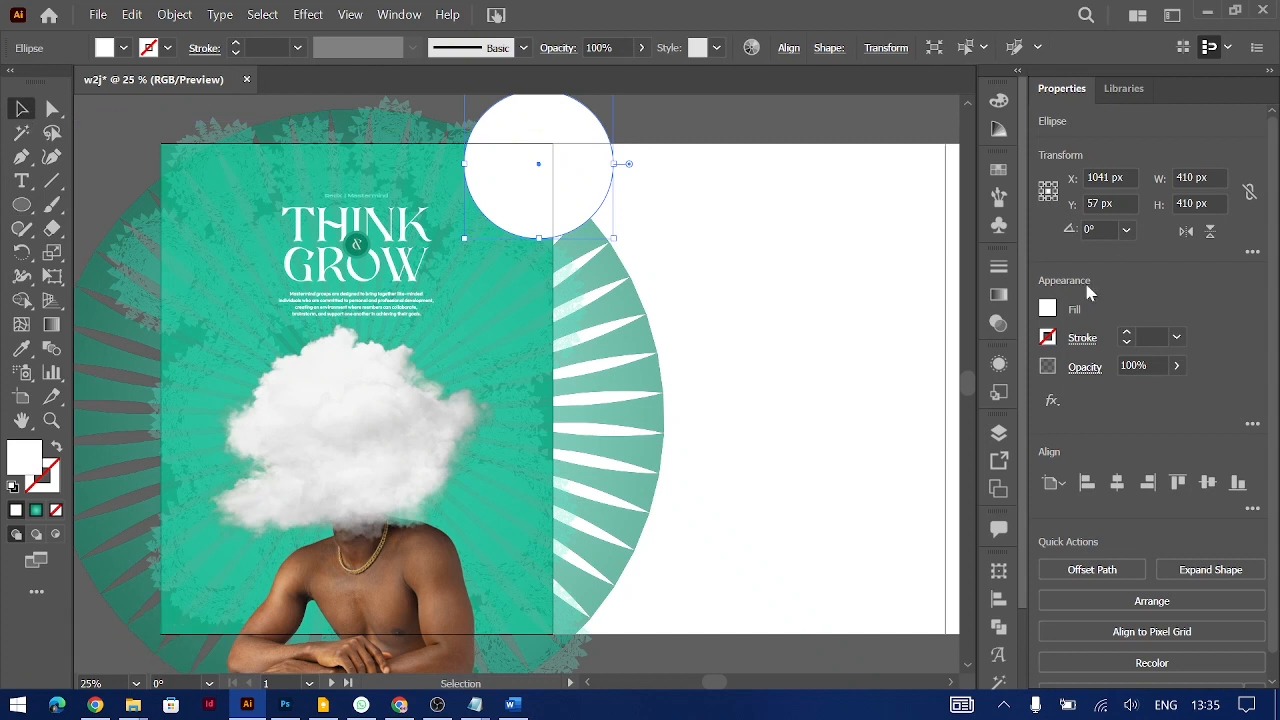
Give the corner circle a radial green gradient that fades to 0% opacity at its outer stop
{"action": "key", "text": "ctrl+F9"}
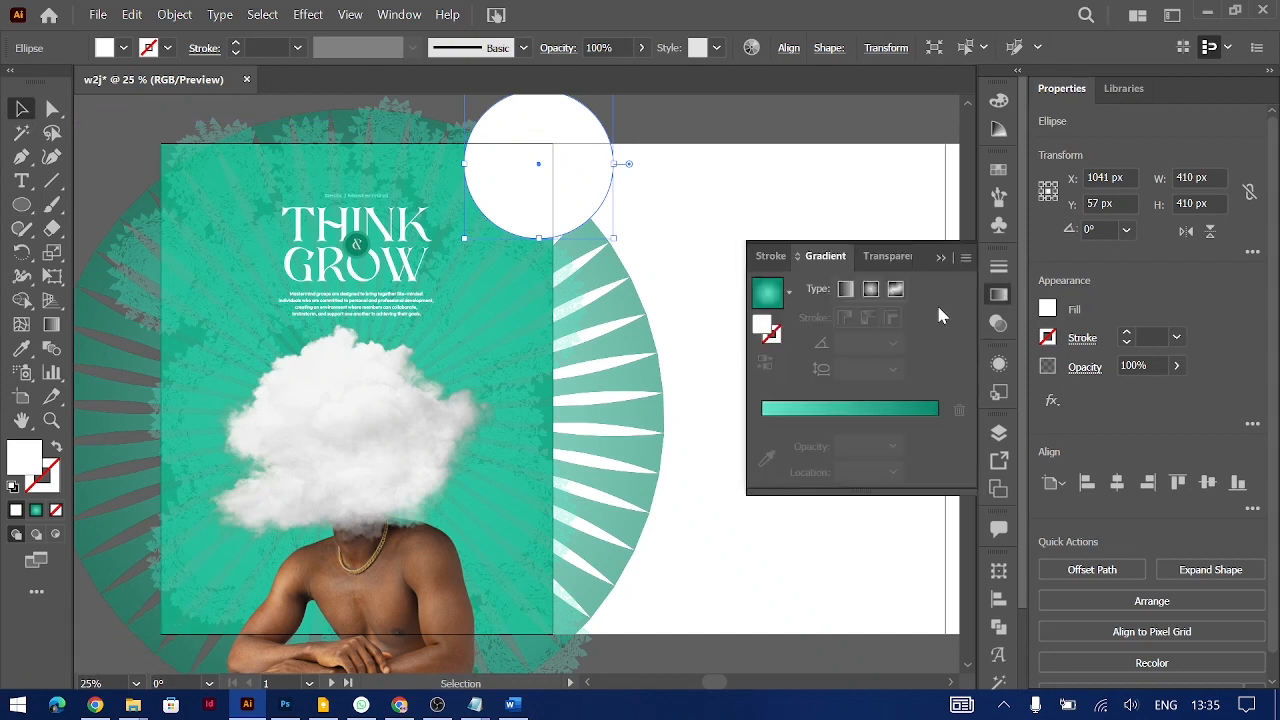
{"action": "left_click", "coordinate": [872, 290]}
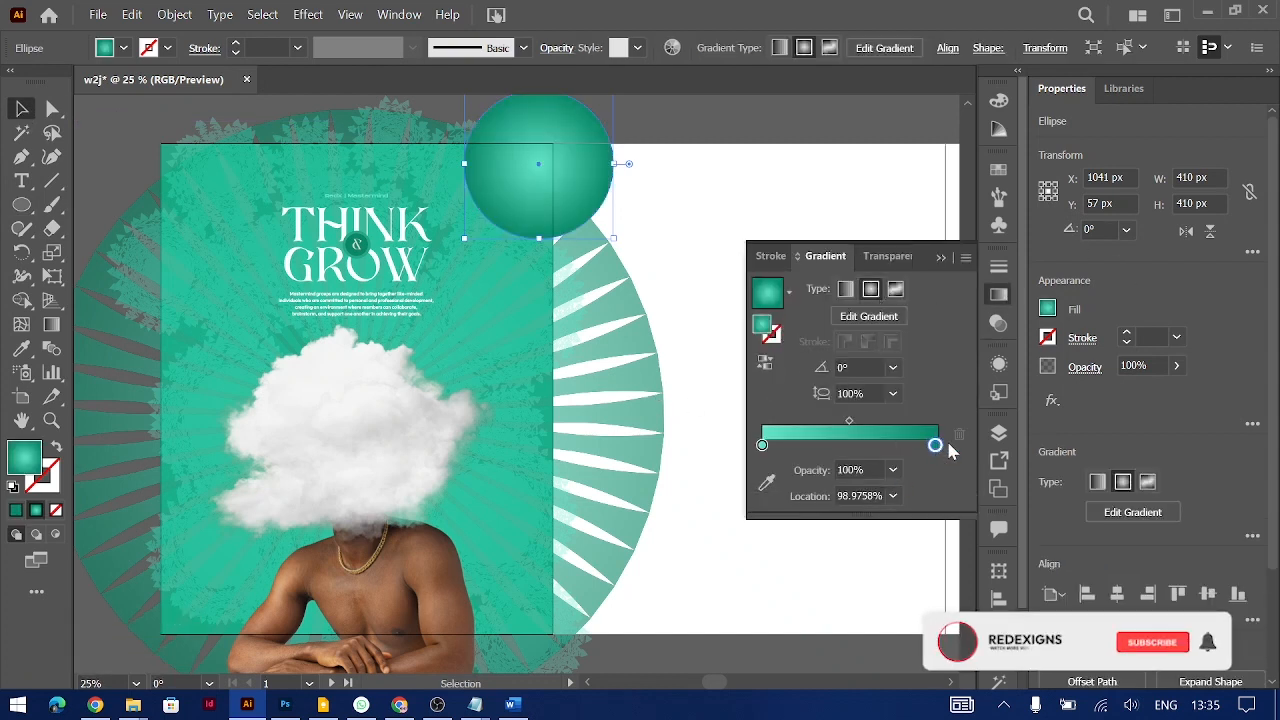
{"action": "left_click", "coordinate": [892, 470]}
{"action": "left_click", "coordinate": [914, 228]}
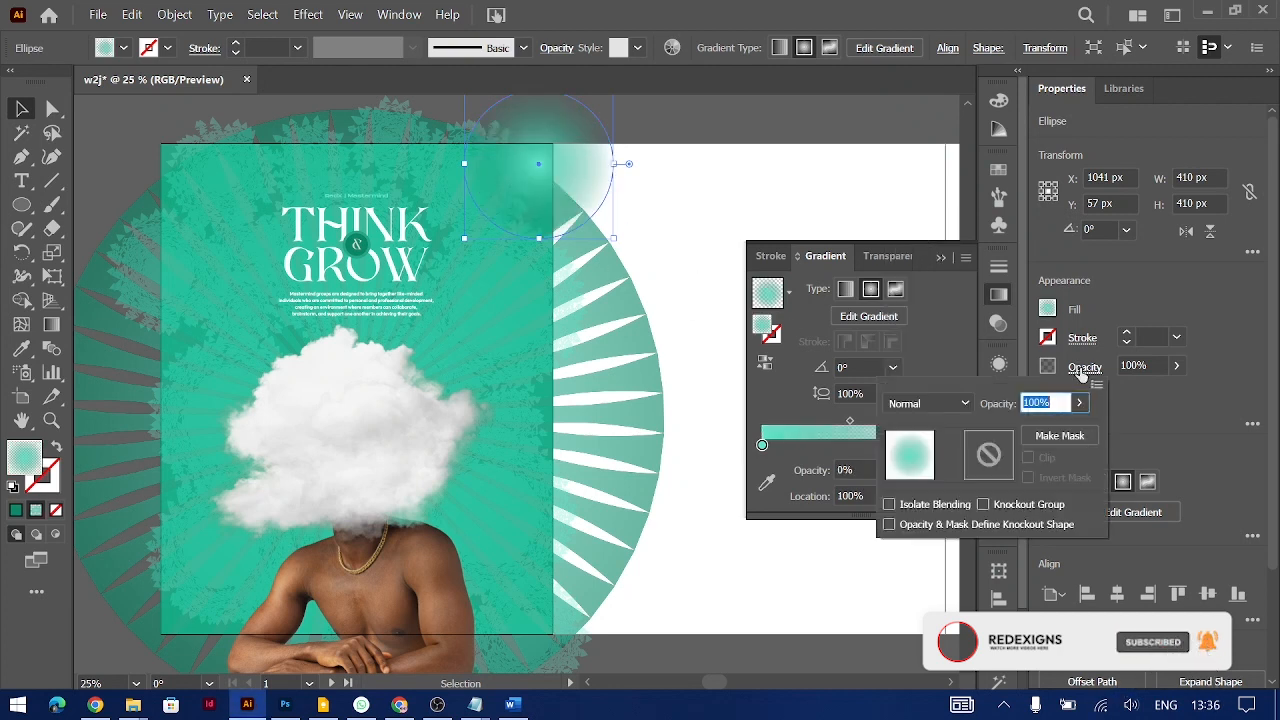
Try Soft Light as the gradient circle's blending mode and switch it to a mode with a brighter glow
{"action": "left_click", "coordinate": [920, 406]}
{"action": "left_click", "coordinate": [905, 23]}
{"action": "left_click", "coordinate": [780, 8]}
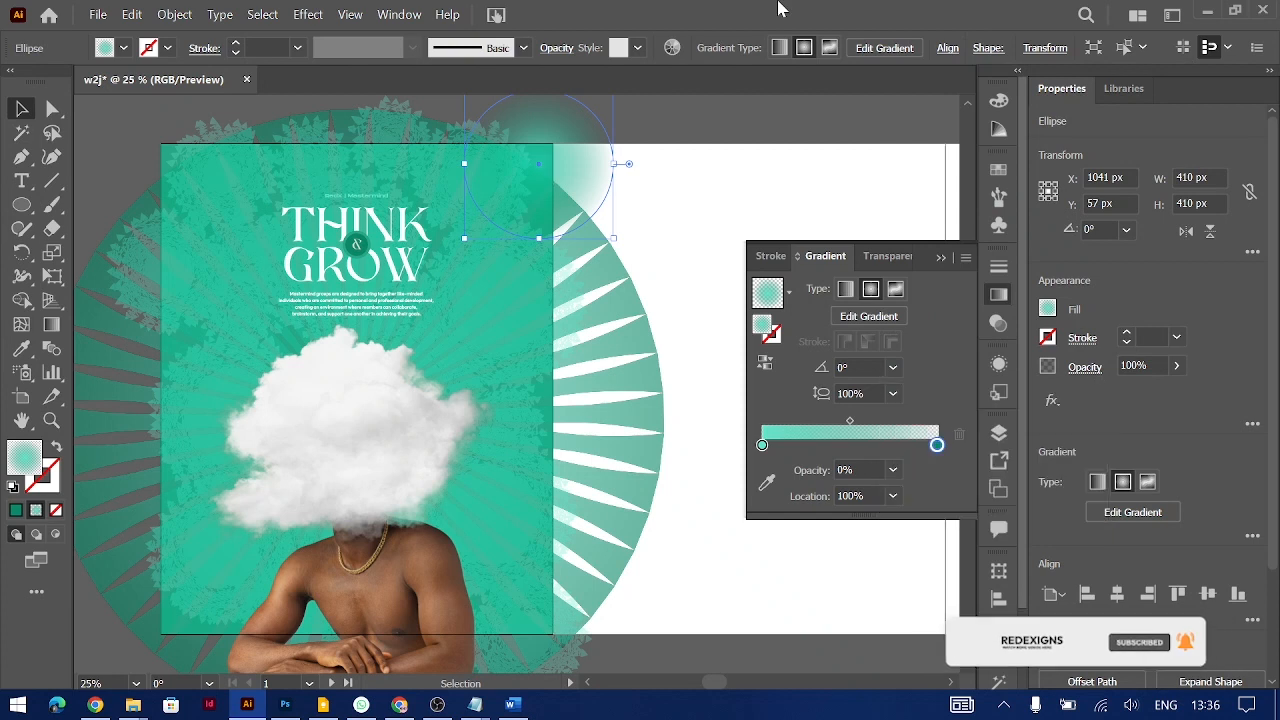
{"action": "left_click", "coordinate": [1082, 368]}
{"action": "left_click", "coordinate": [920, 403]}
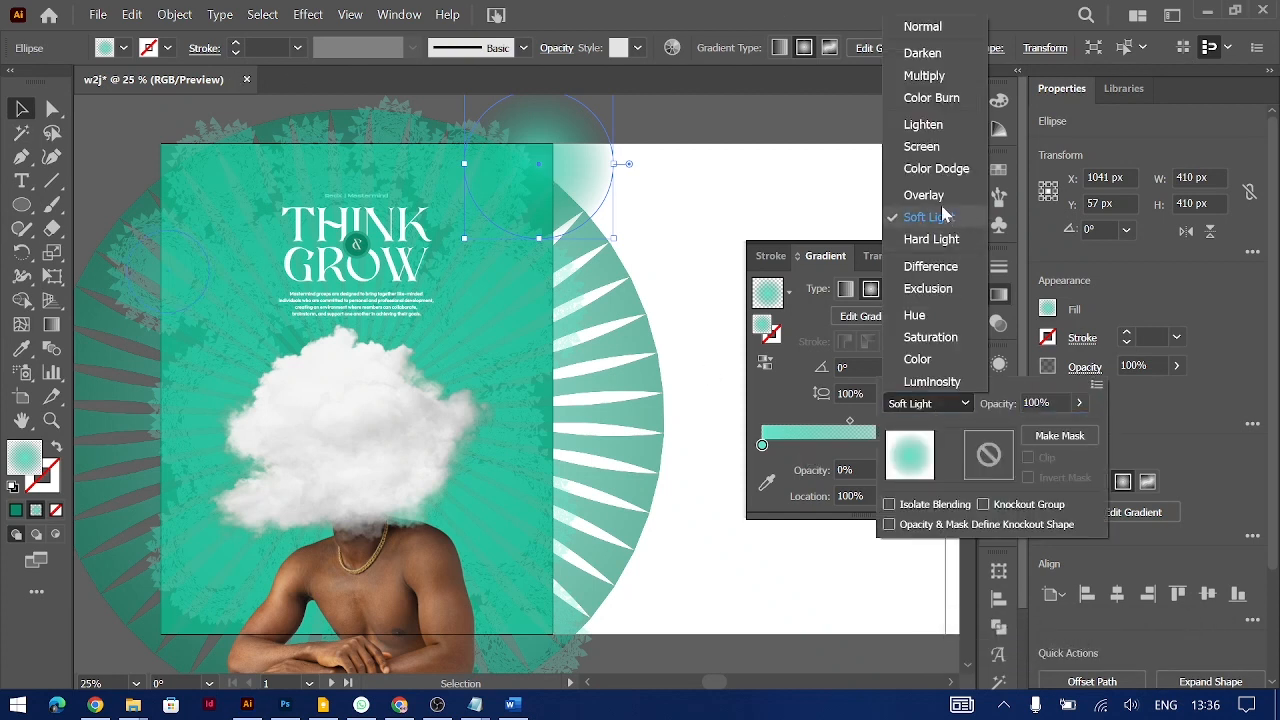
{"action": "left_click", "coordinate": [930, 212]}
{"action": "left_click", "coordinate": [15, 117]}
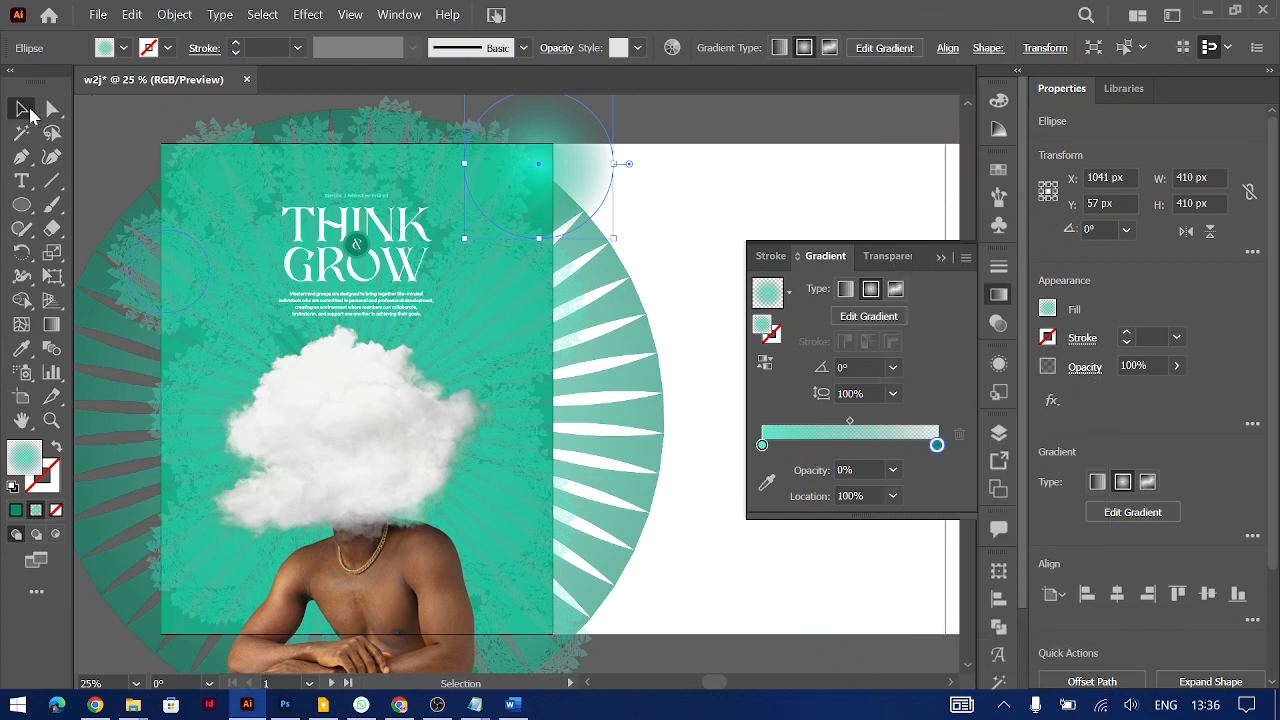
Apply a Gaussian Blur effect to the gradient circle at the poster's top-right corner
{"action": "left_click", "coordinate": [551, 163]}
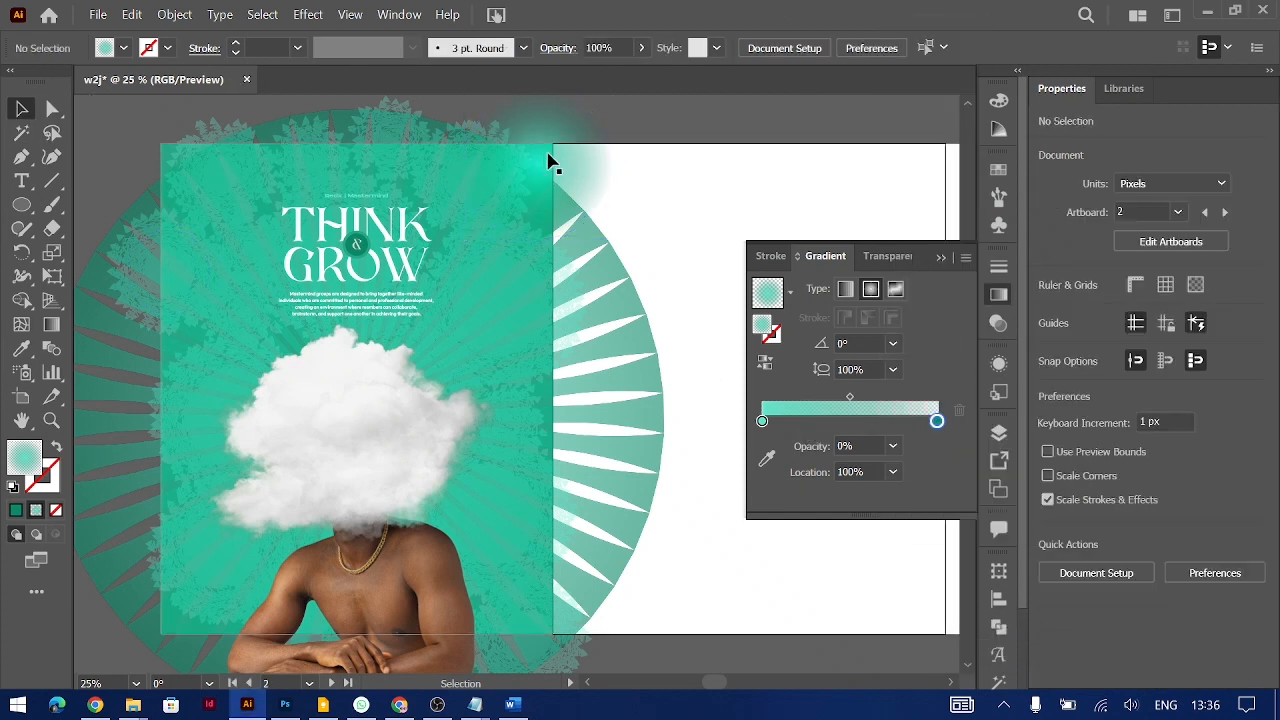
{"action": "left_click", "coordinate": [1054, 401]}
{"action": "mouse_move", "coordinate": [1103, 533]}
{"action": "left_click", "coordinate": [980, 533]}
{"action": "left_click", "coordinate": [935, 279]}
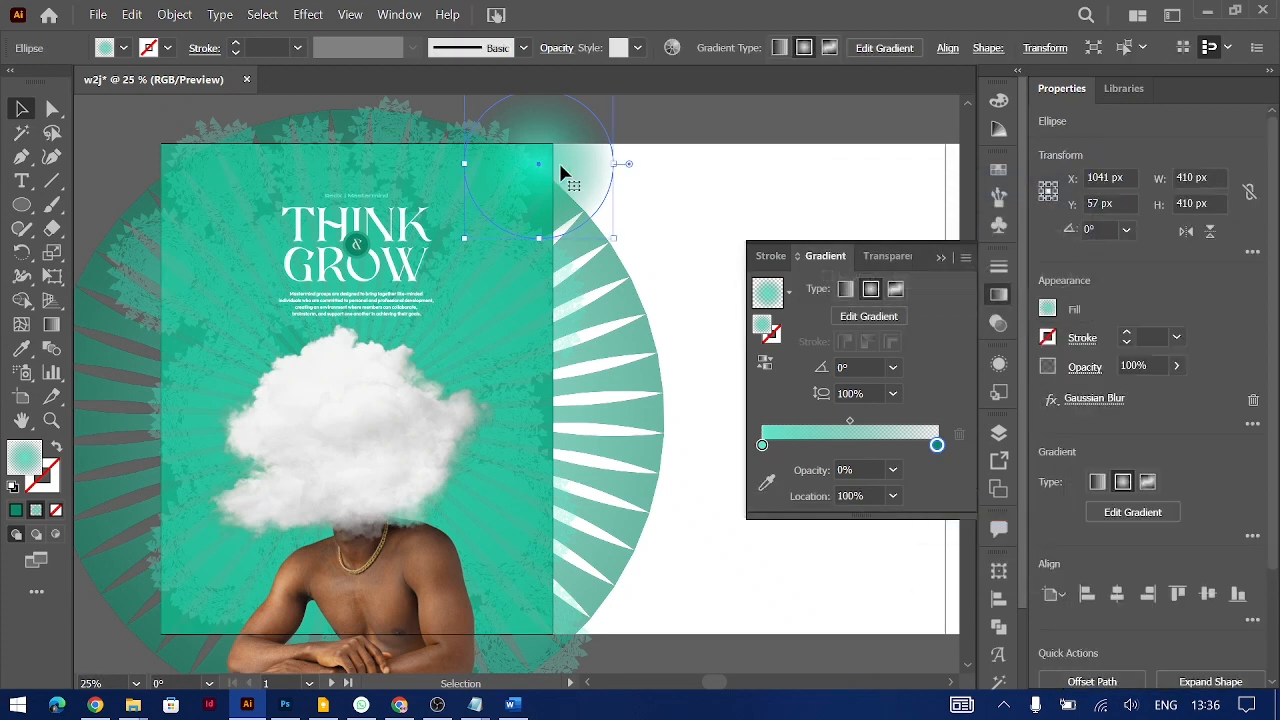
Duplicate the blurred glow circle to the man's shoulder beneath the cloud's left side and to the poster's bottom-right corner
{"action": "left_click_drag", "start_coordinate": [550, 176], "coordinate": [310, 520]}
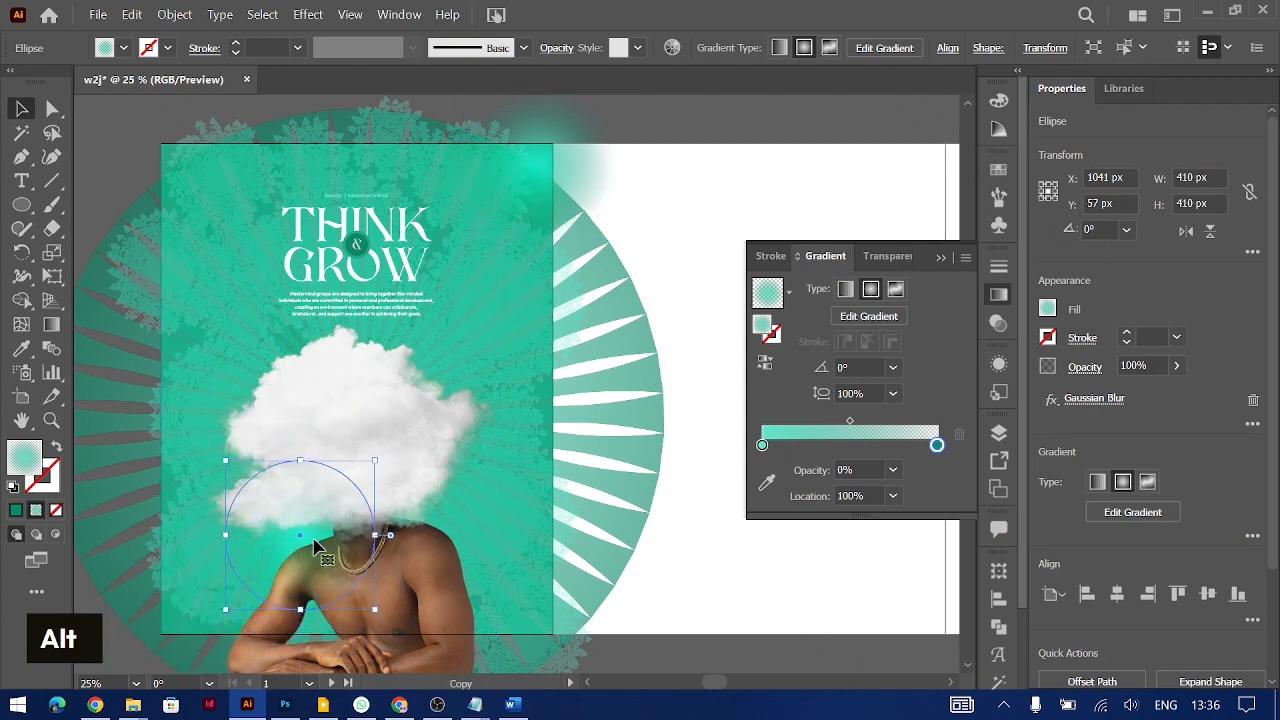
{"action": "left_click", "coordinate": [697, 640]}
{"action": "left_click_drag", "start_coordinate": [300, 555], "coordinate": [508, 606]}
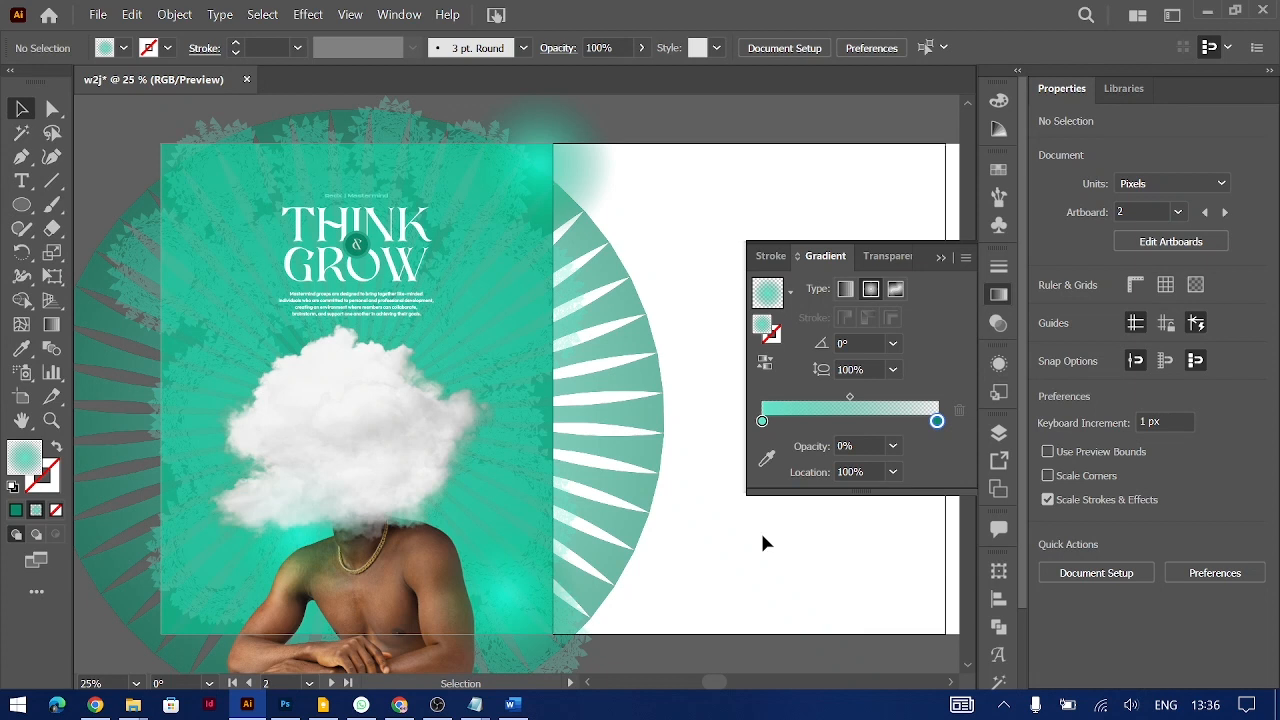
{"action": "left_click_drag", "start_coordinate": [517, 606], "coordinate": [690, 604]}
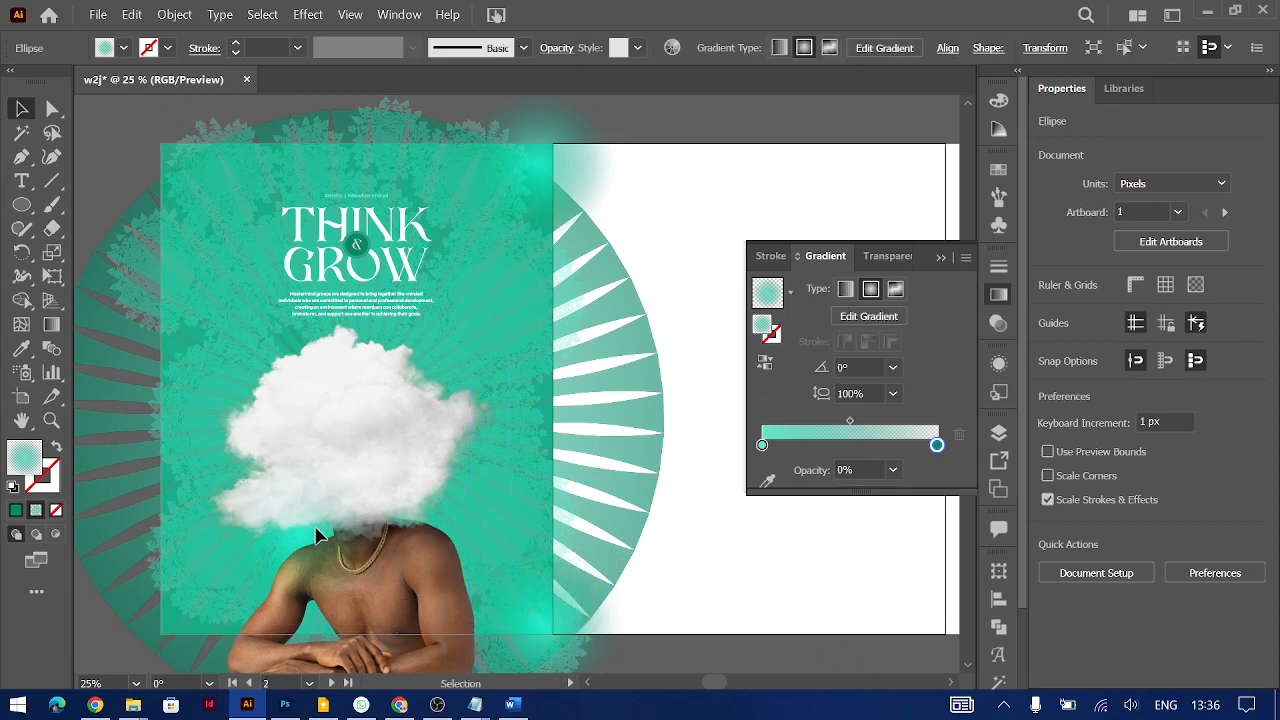
{"action": "left_click", "coordinate": [300, 556]}
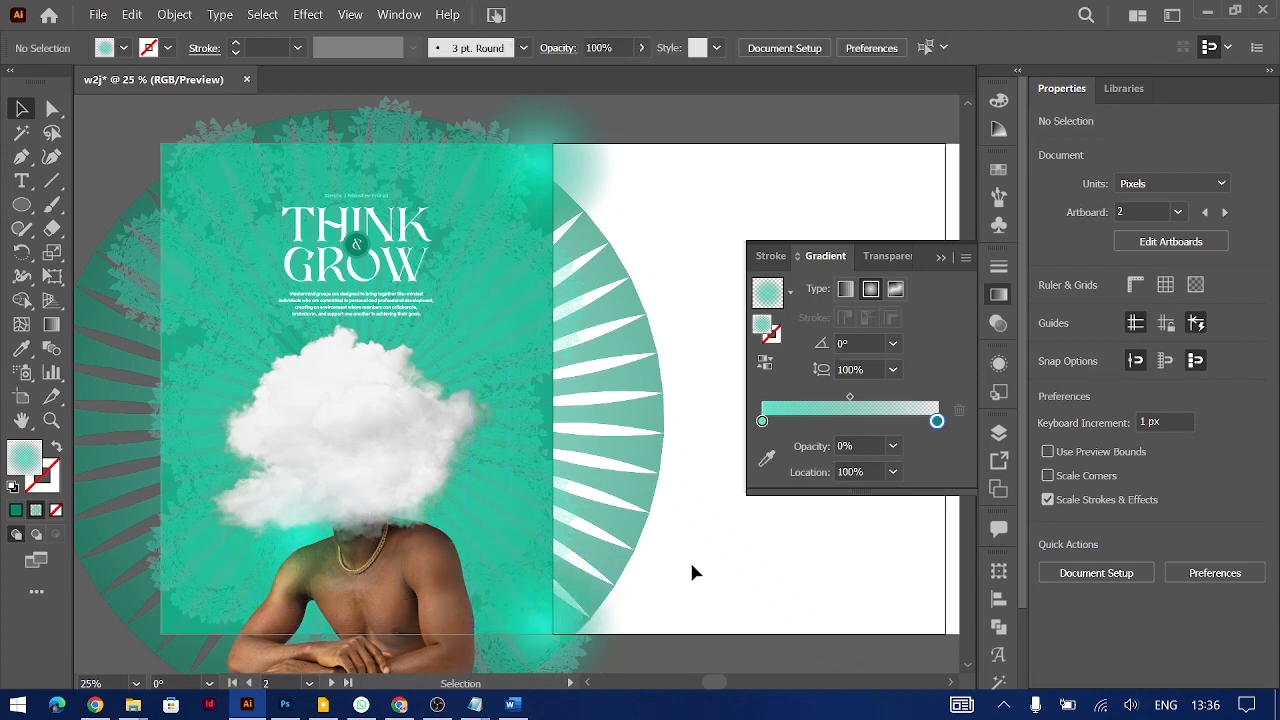
Paste the circular REDEXIGNS logo onto the poster and scale it down to about 69 px wide
{"action": "key", "text": "ctrl+v"}
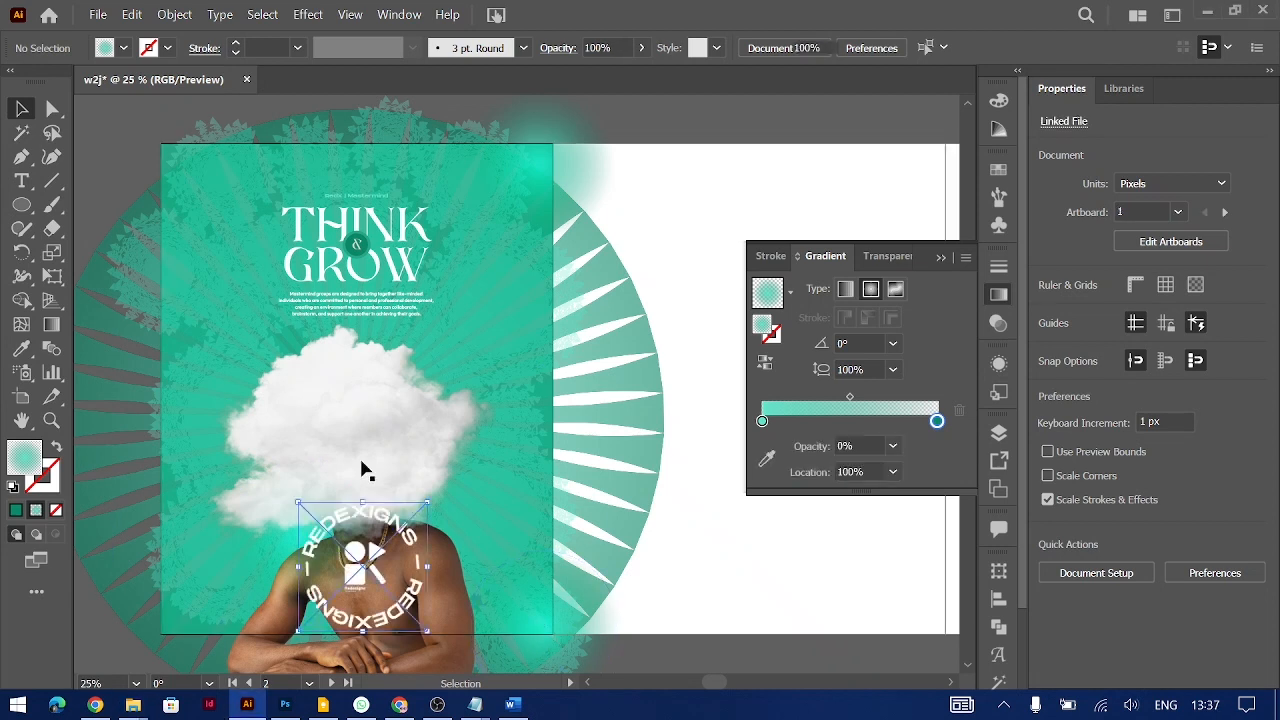
{"action": "left_click_drag", "start_coordinate": [363, 503], "coordinate": [364, 561]}
{"action": "key", "text": "ctrl+equal"}
{"action": "key", "text": "ctrl+equal"}
{"action": "key", "text": "ctrl+equal"}
{"action": "key", "text": "ctrl+equal"}
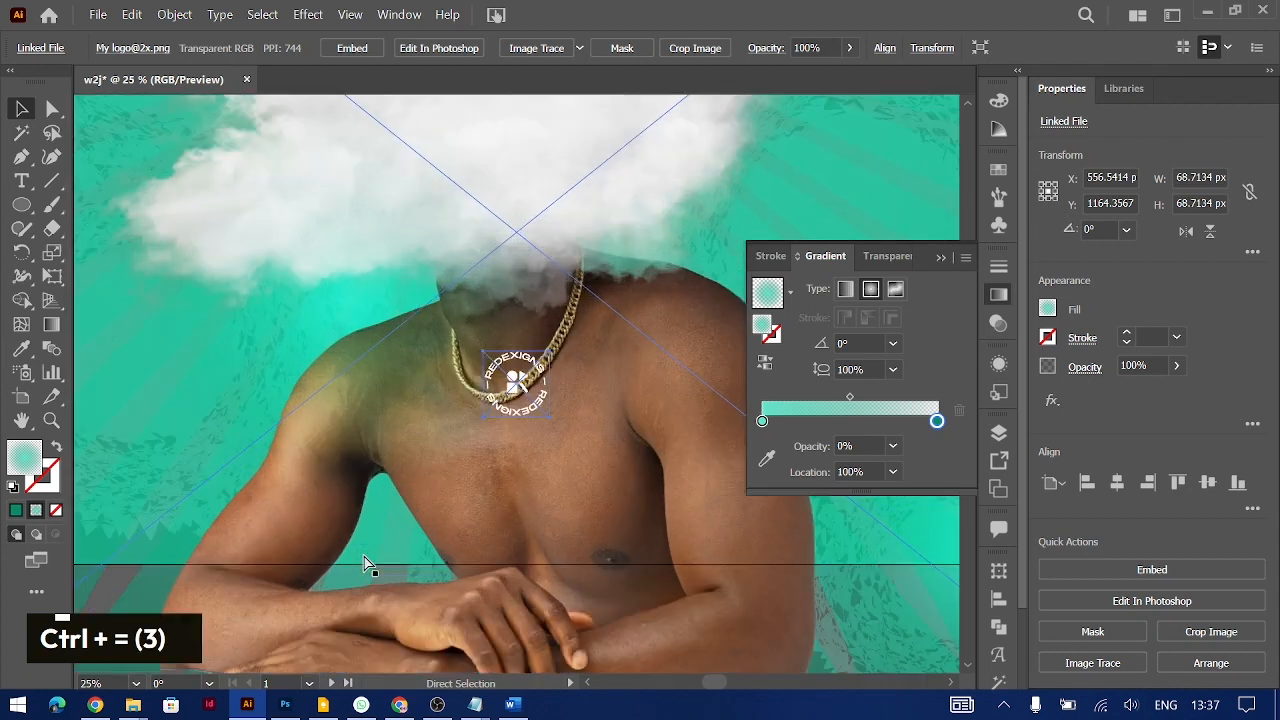
Shrink the logo to about 45 px on the man's chest below the necklace and centre it horizontally on the artboard
{"action": "left_click_drag", "start_coordinate": [517, 338], "coordinate": [507, 465]}
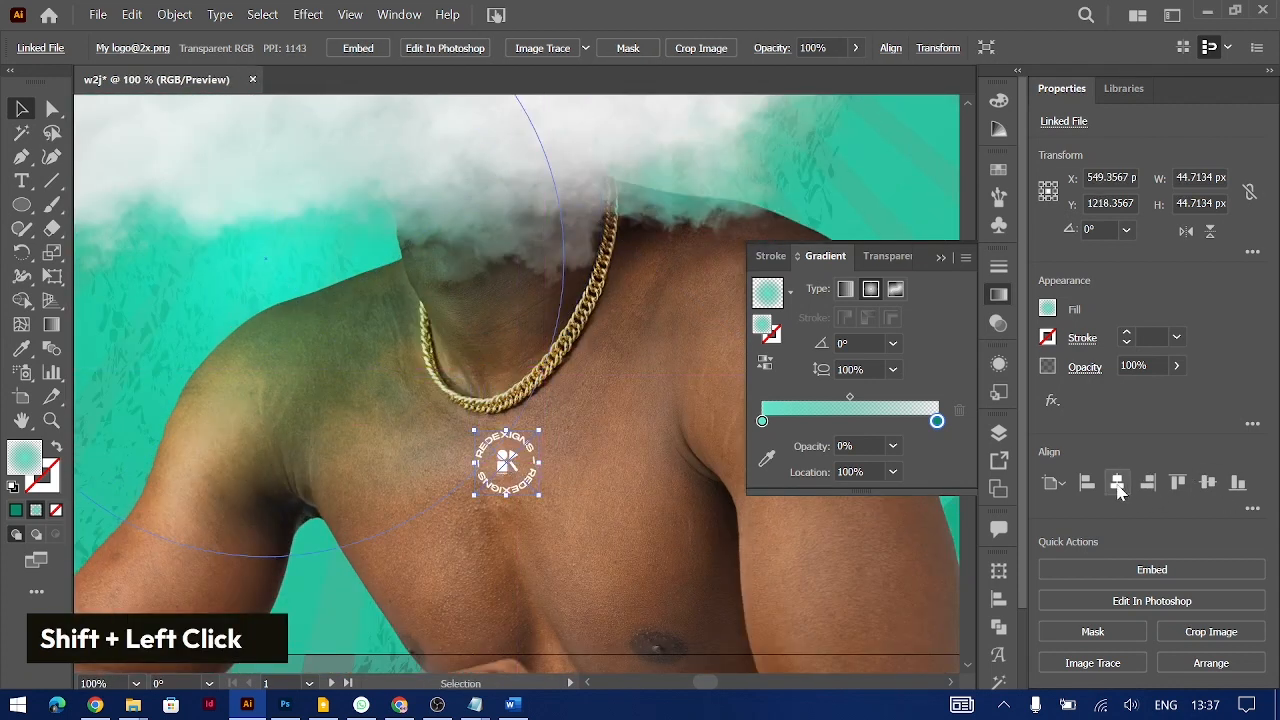
{"action": "key", "text": "ctrl+minus"}
{"action": "key", "text": "ctrl+minus"}
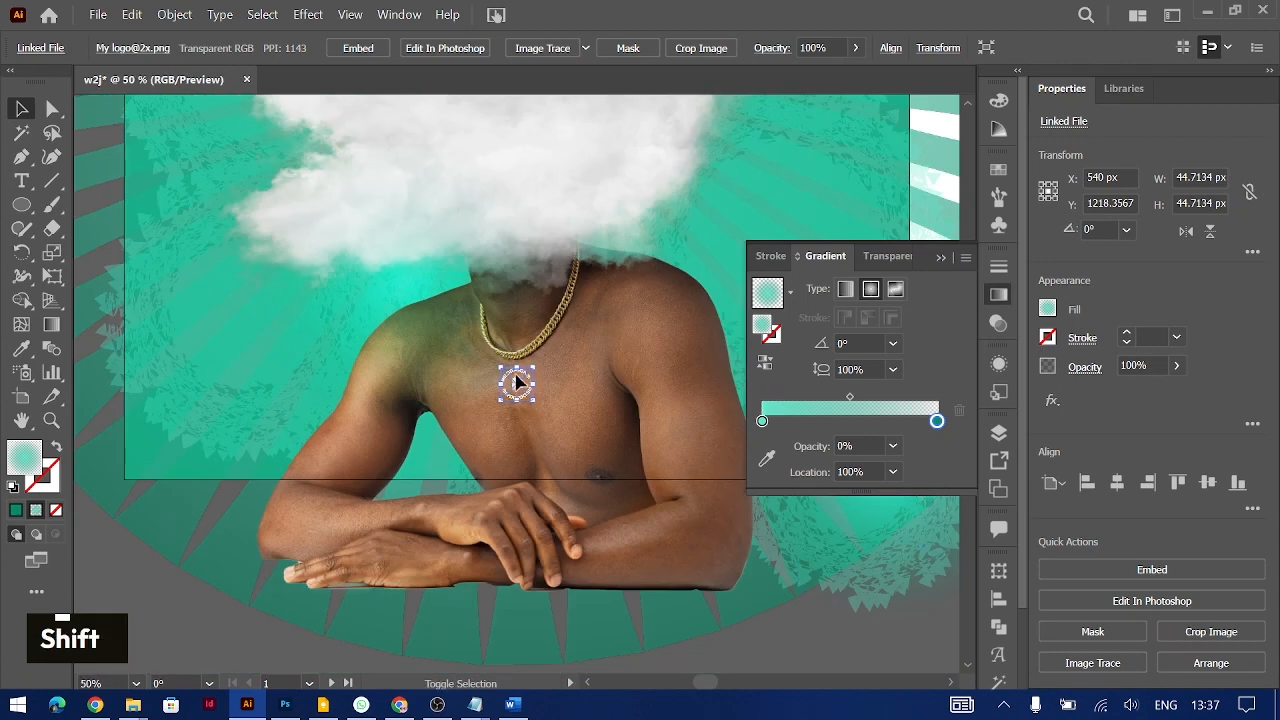
Reduce the chest logo to about 33 px wide at Y about 1224 px and deselect it
{"action": "left_click_drag", "start_coordinate": [518, 367], "coordinate": [518, 373]}
{"action": "key", "text": "ctrl+minus"}
{"action": "key", "text": "ctrl+minus"}
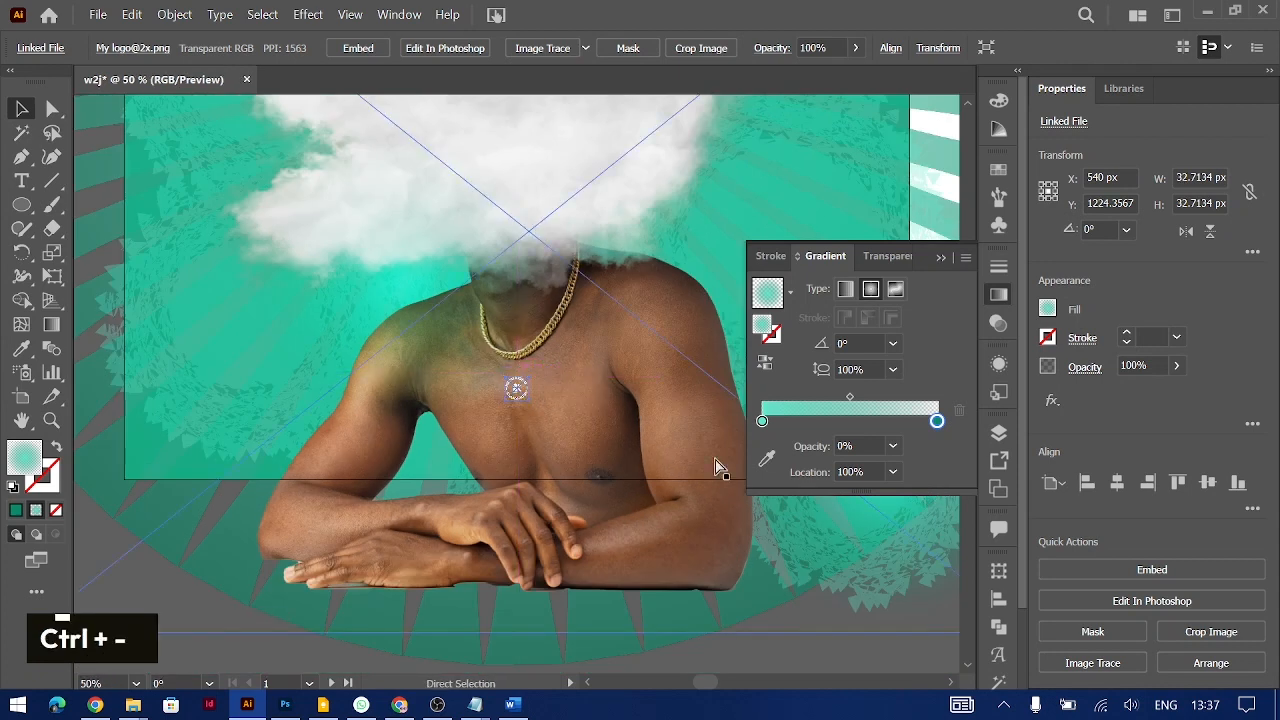
{"action": "left_click", "coordinate": [420, 537]}
{"action": "scroll", "coordinate": [633, 527], "scroll_direction": "up", "scroll_amount": 4}
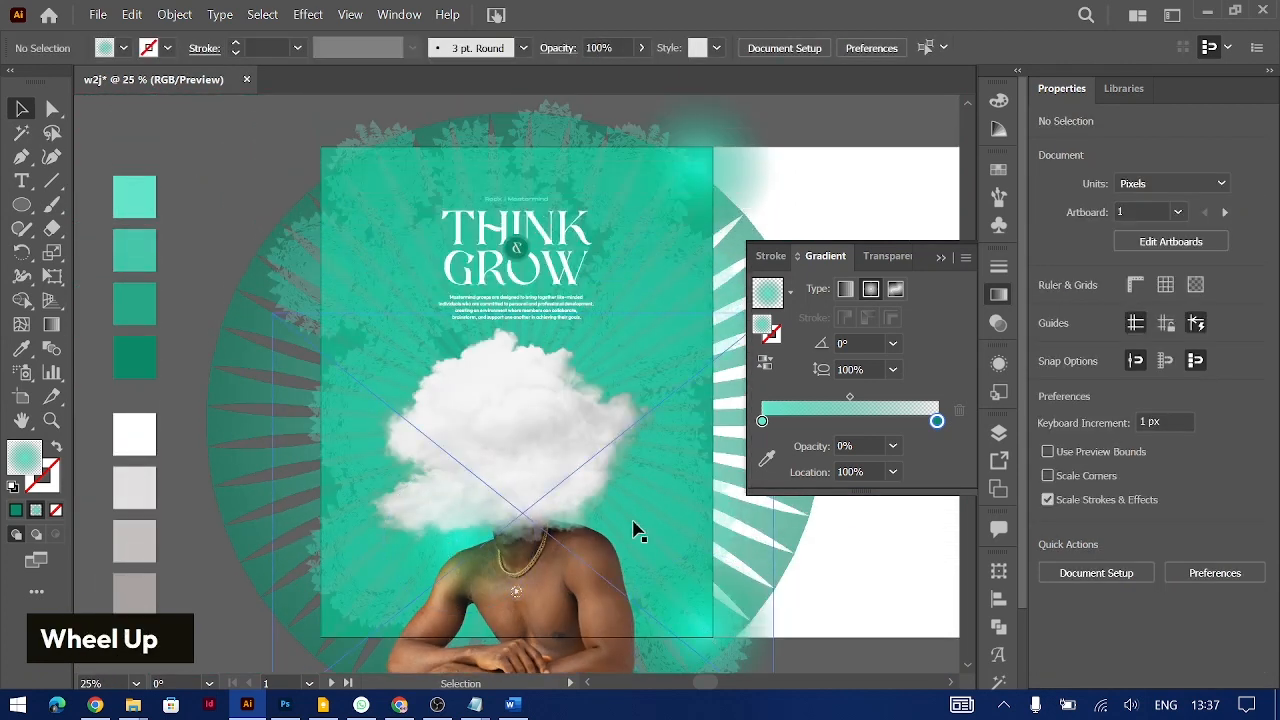